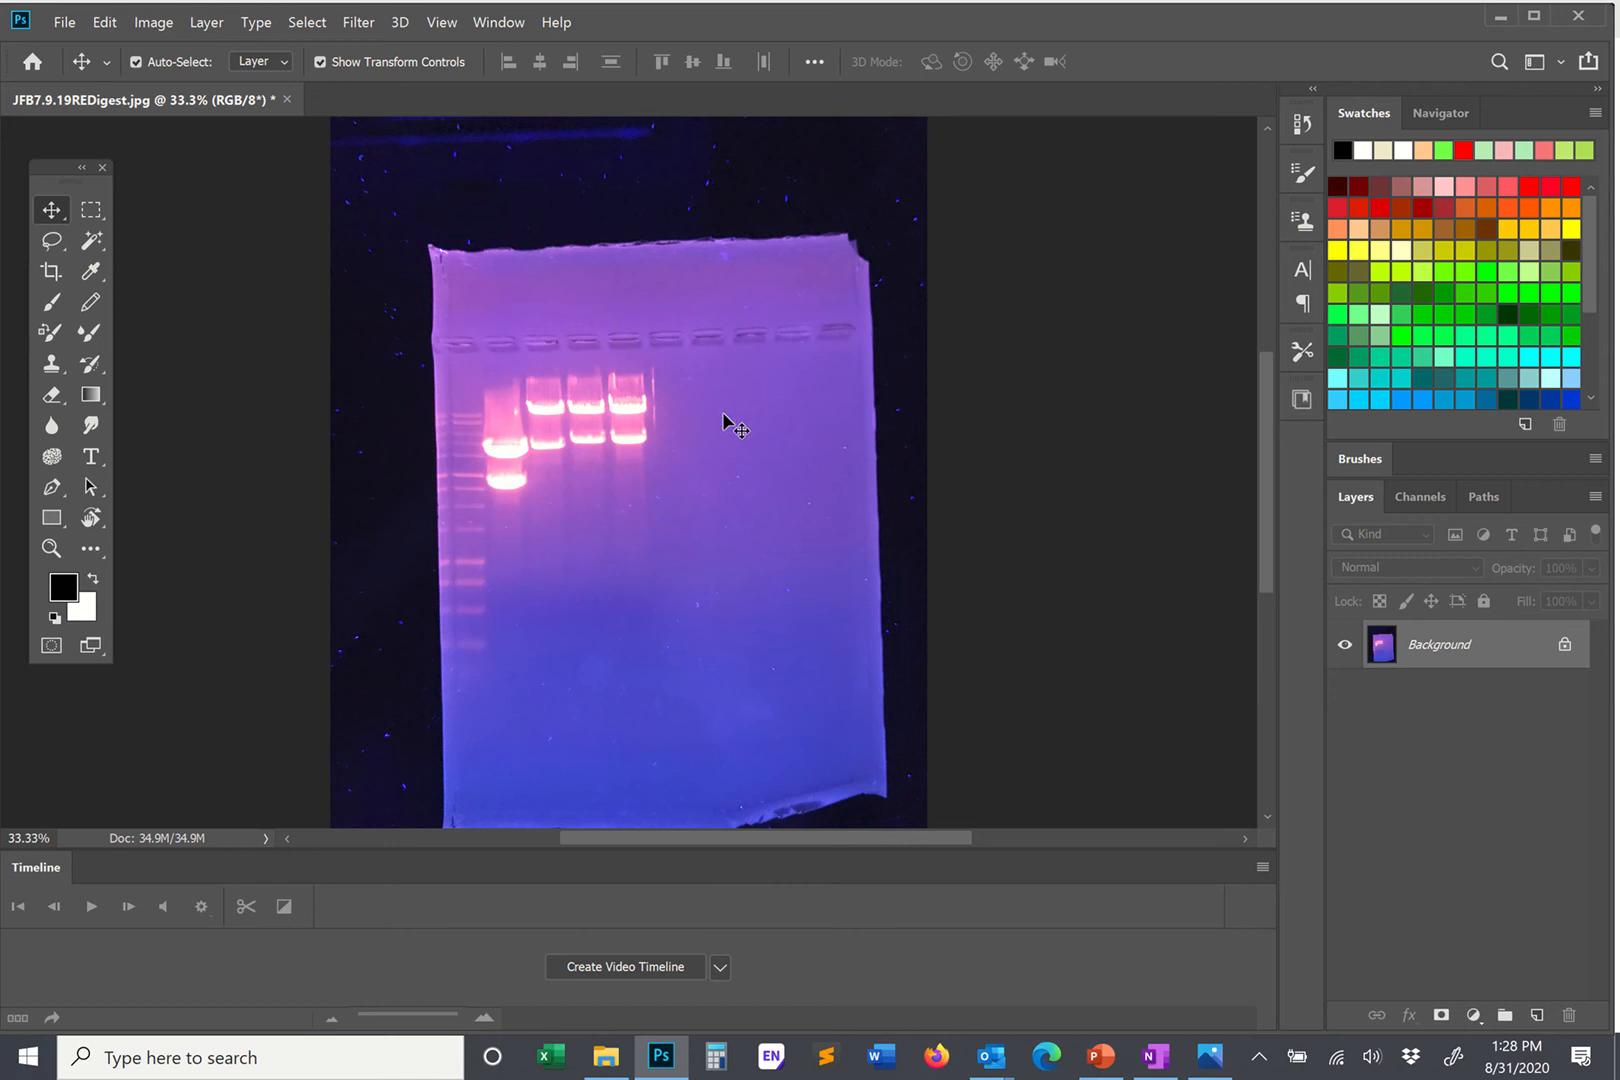
scroll(730, 424, "down", 1)
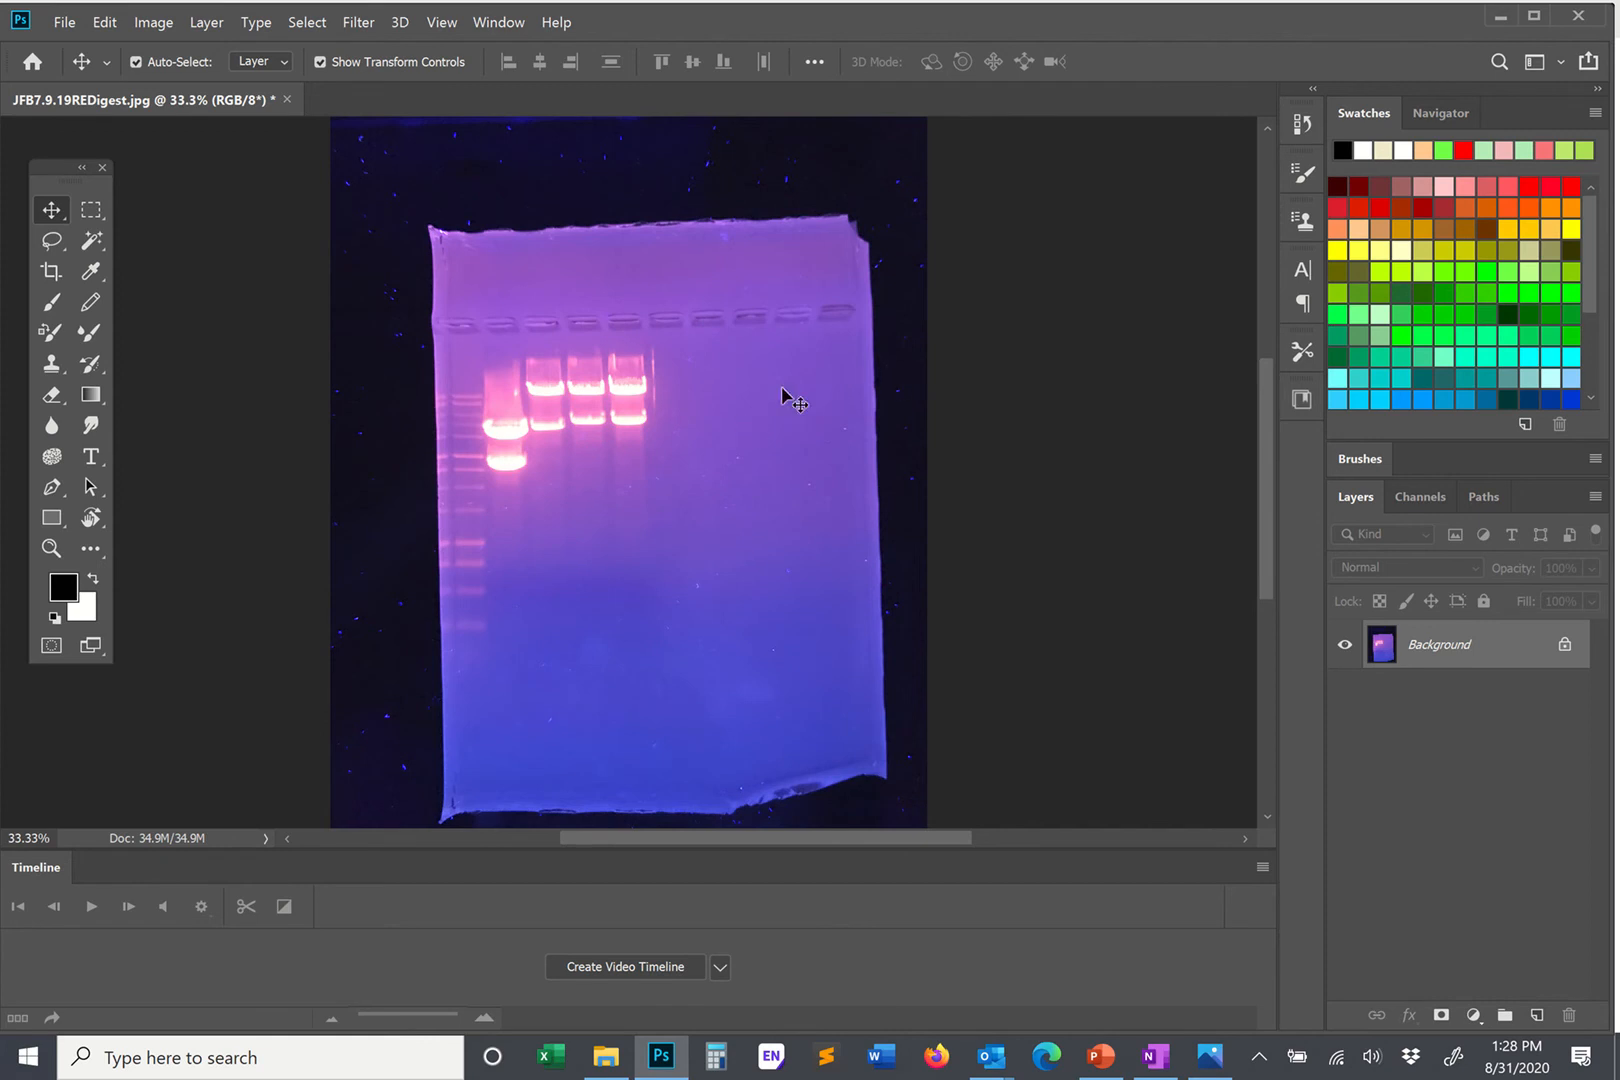
mouse_move(762, 10)
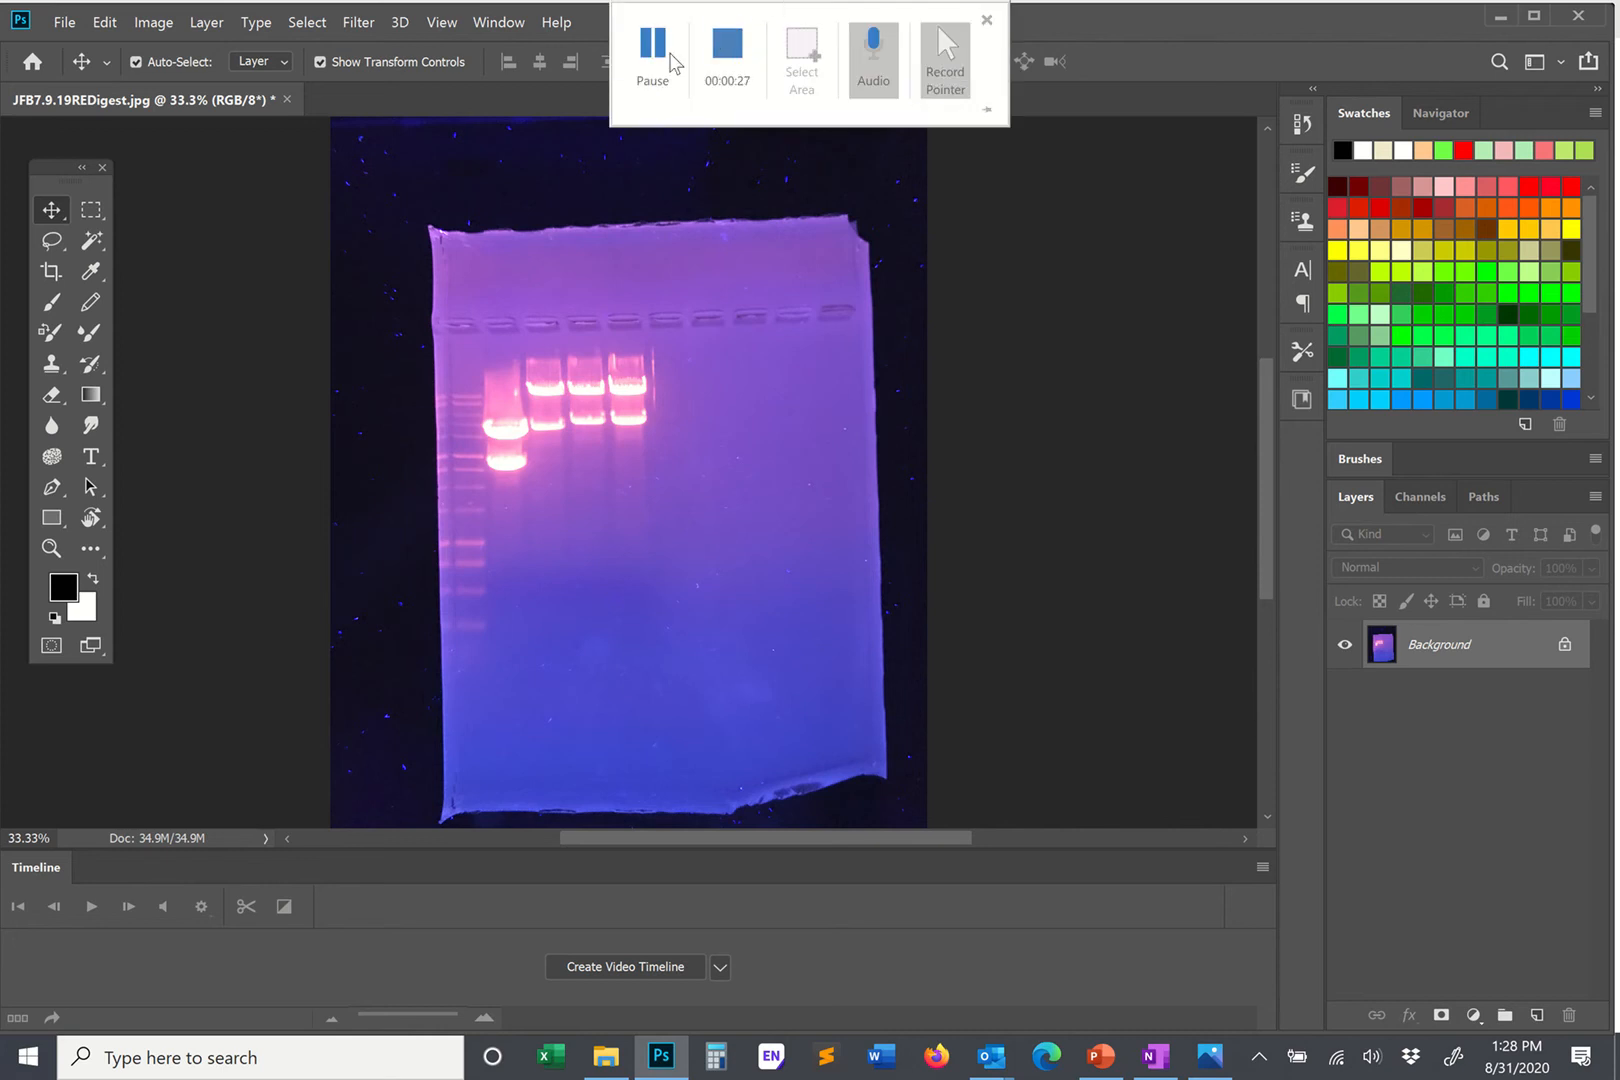
left_click(670, 62)
left_click(670, 62)
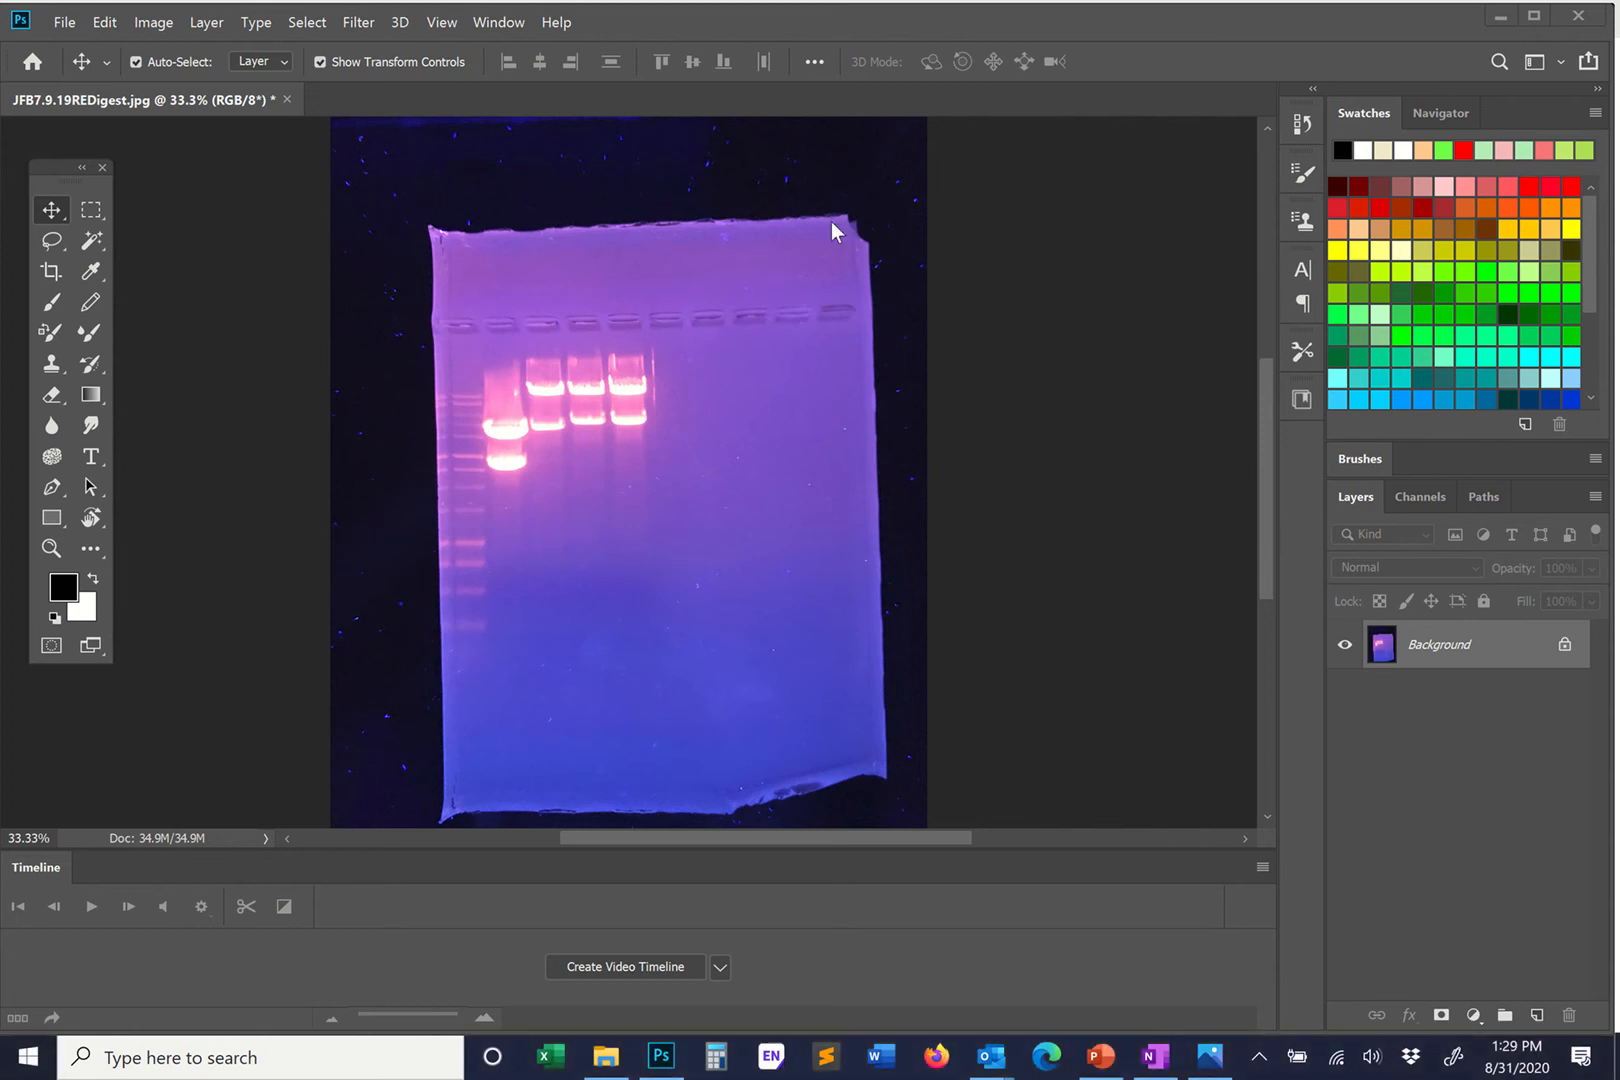
Unlock the Background layer and rotate the gel image about 2.1° clockwise to level the row of wells.
mouse_move(690, 6)
left_click(1565, 648)
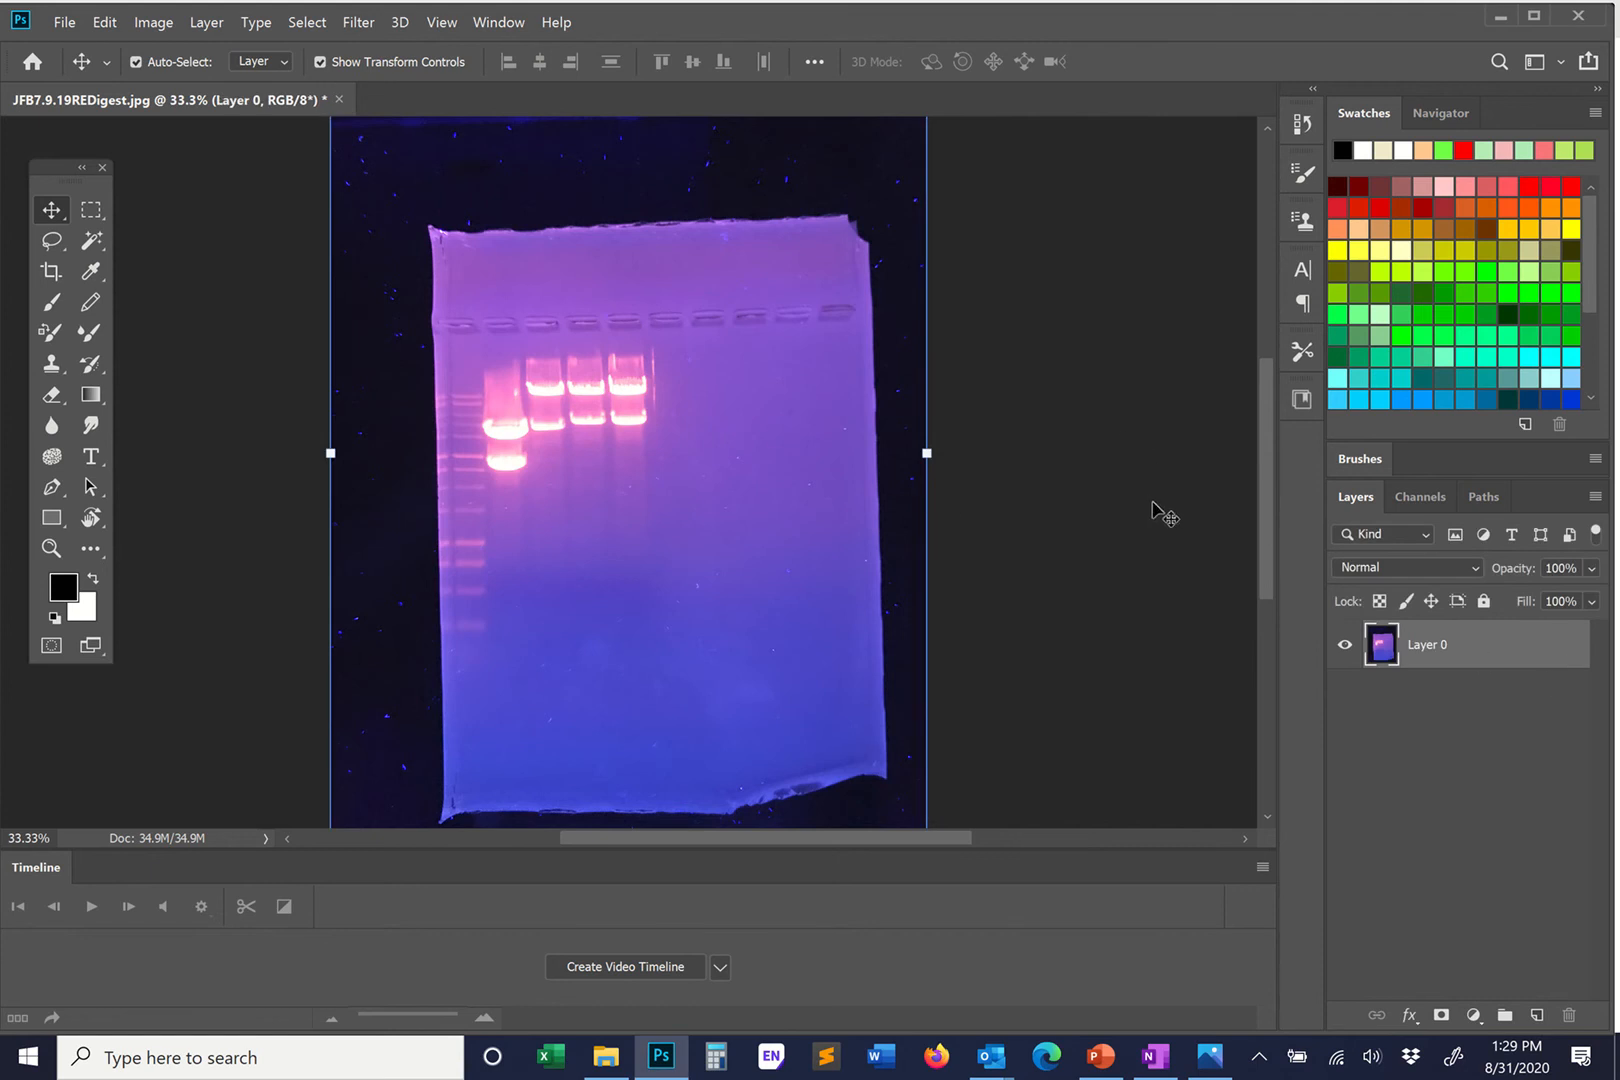
scroll(1160, 512, "up", 3)
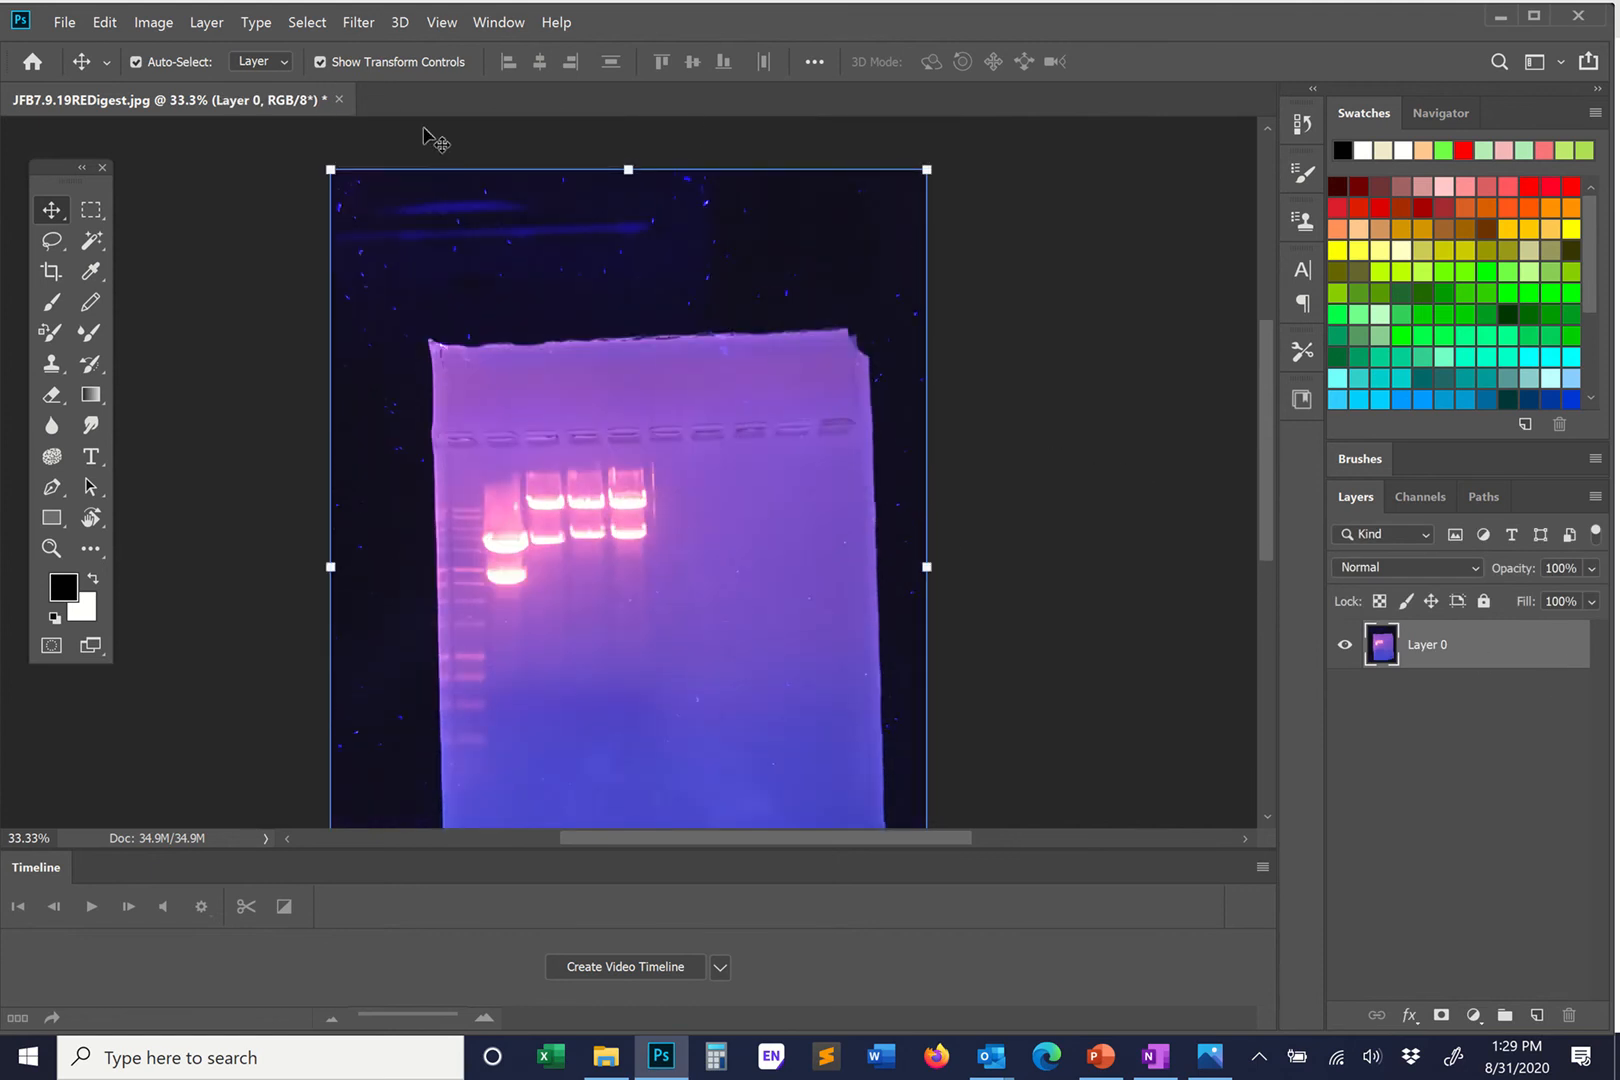
left_click(318, 62)
left_click(318, 62)
left_click_drag(948, 157, 962, 171)
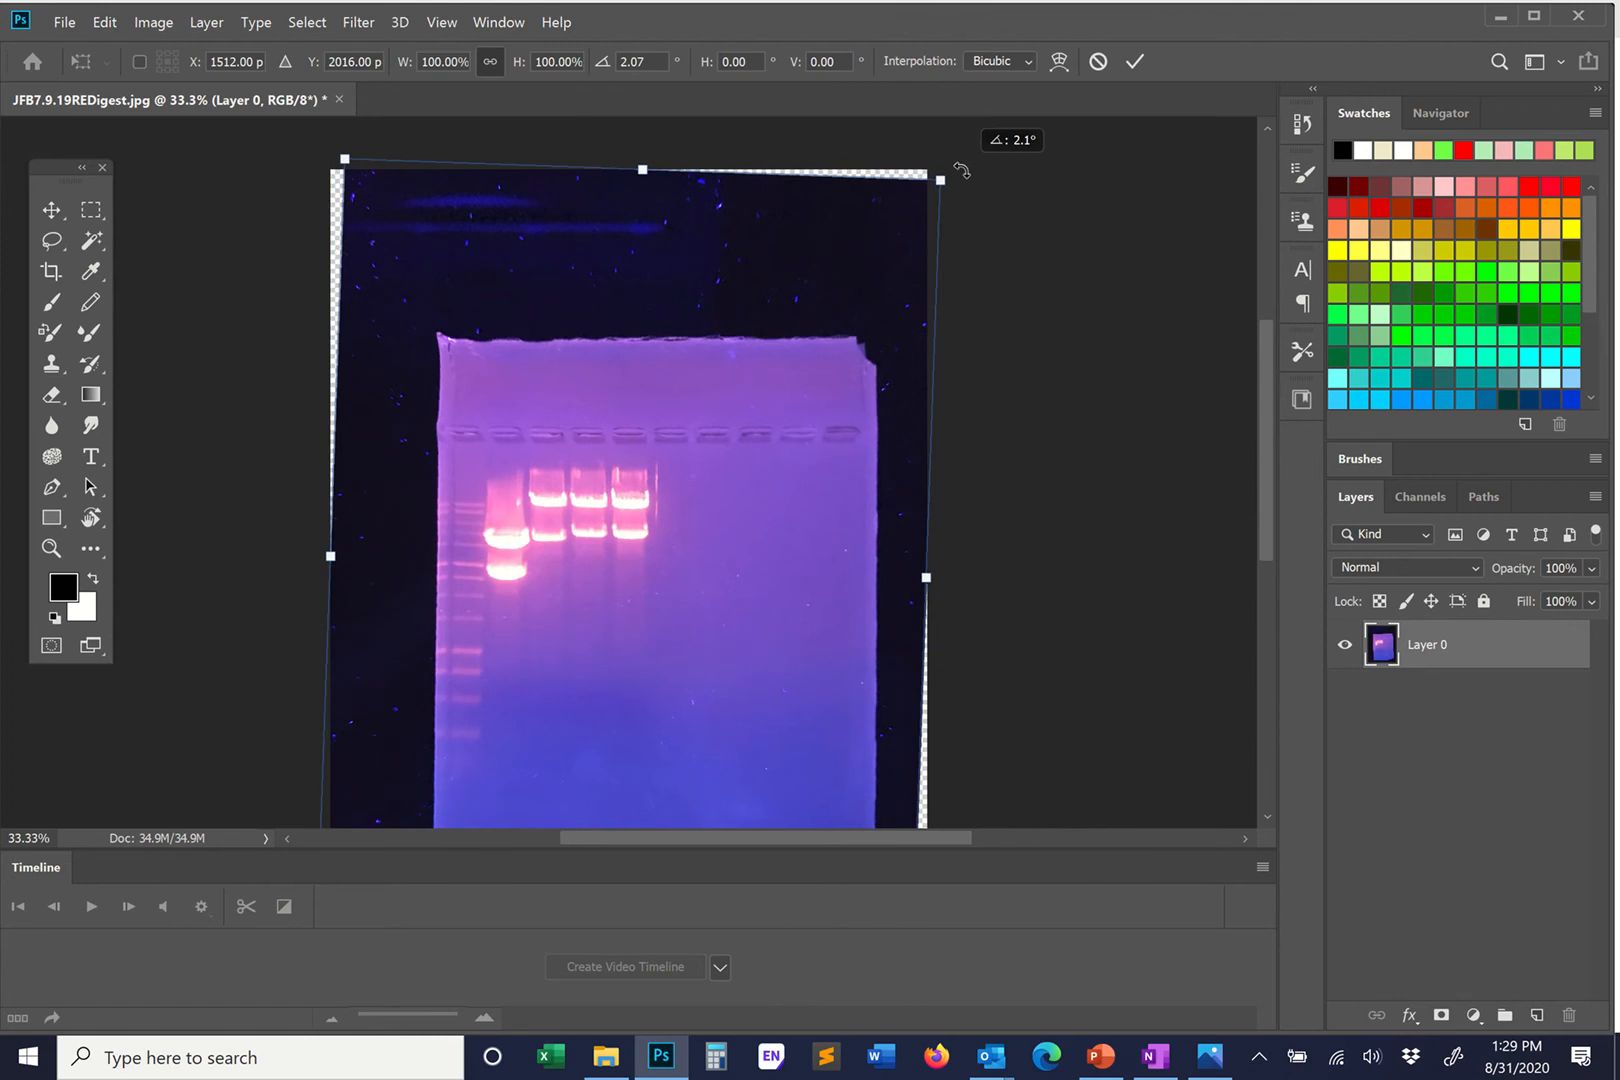
left_click_drag(962, 171, 962, 169)
double_click(784, 382)
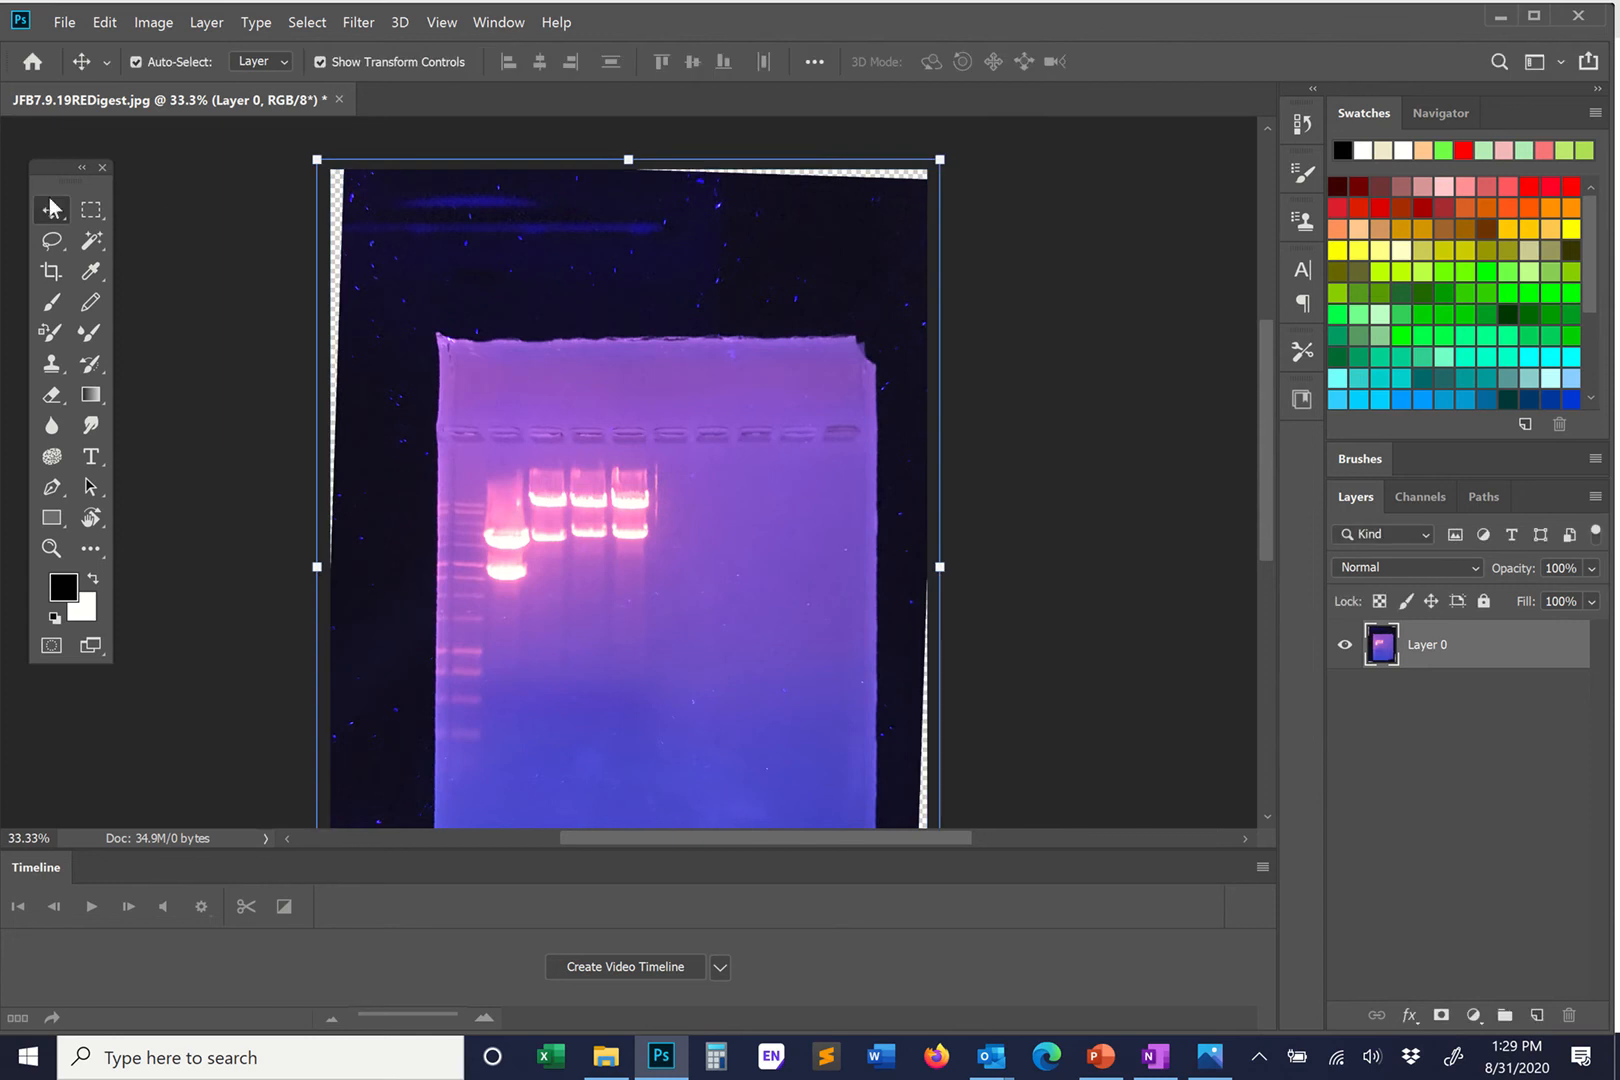
left_click(88, 213)
left_click_drag(425, 424, 879, 623)
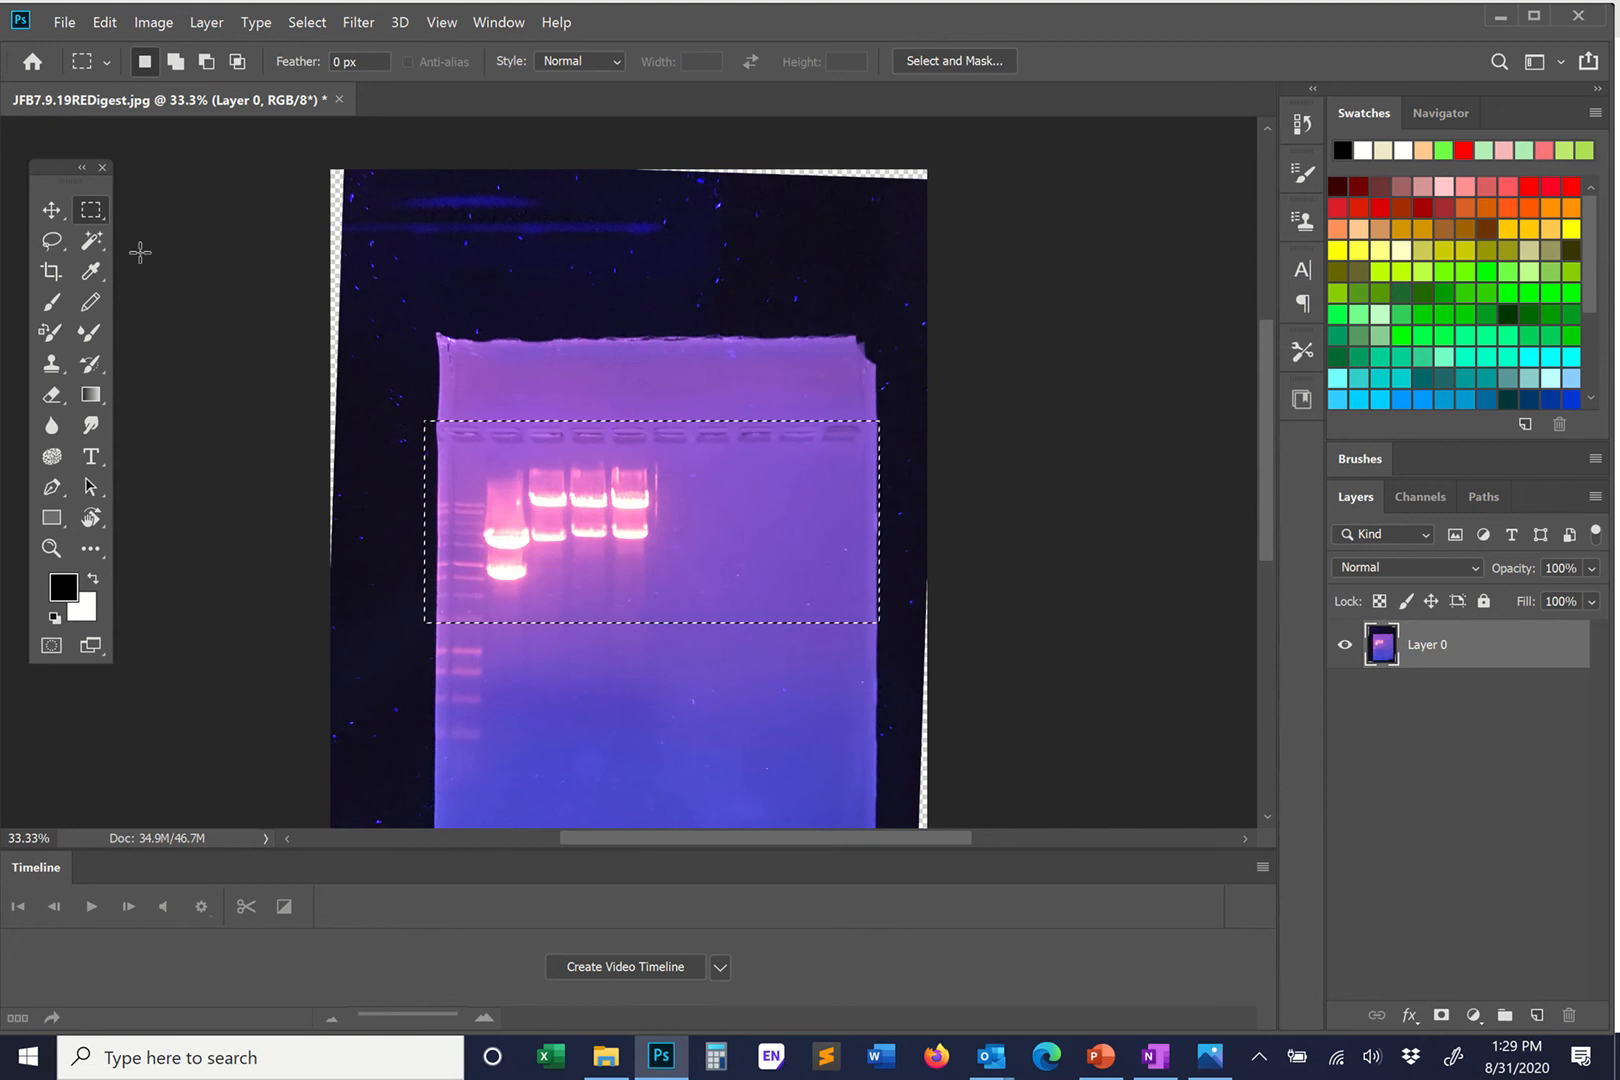
left_click(309, 22)
left_click(325, 65)
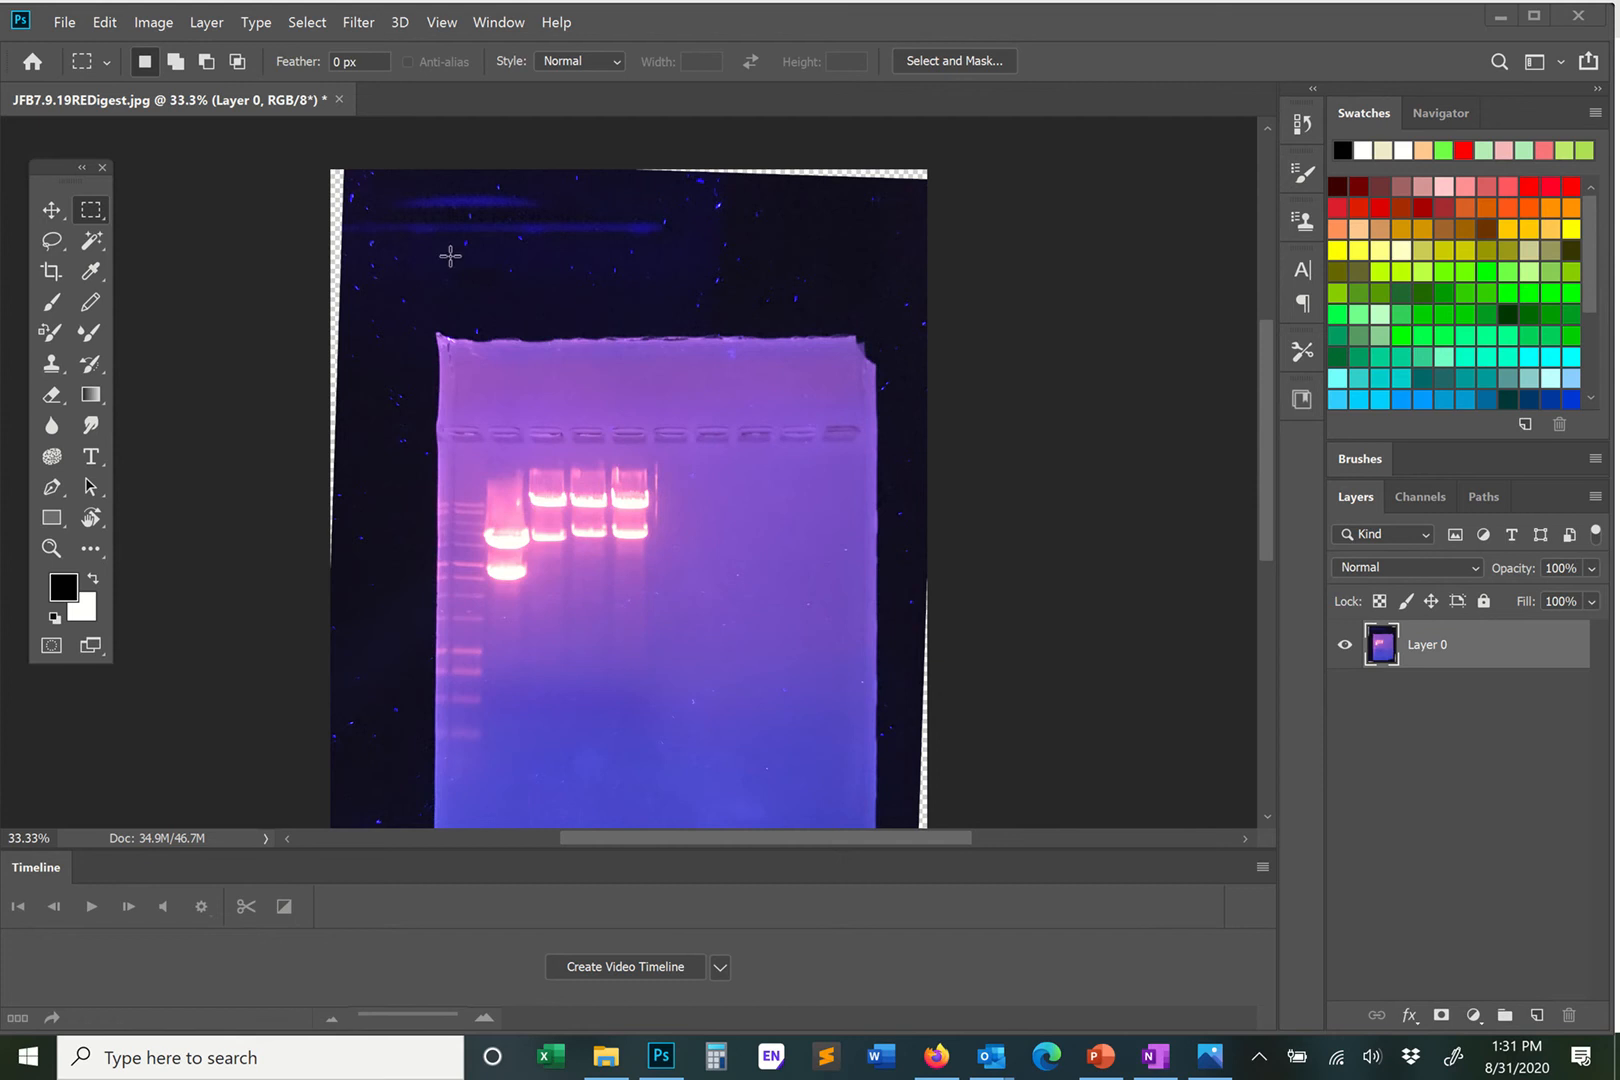
Convert the image to Grayscale mode, discarding its color information.
left_click(154, 22)
mouse_move(166, 47)
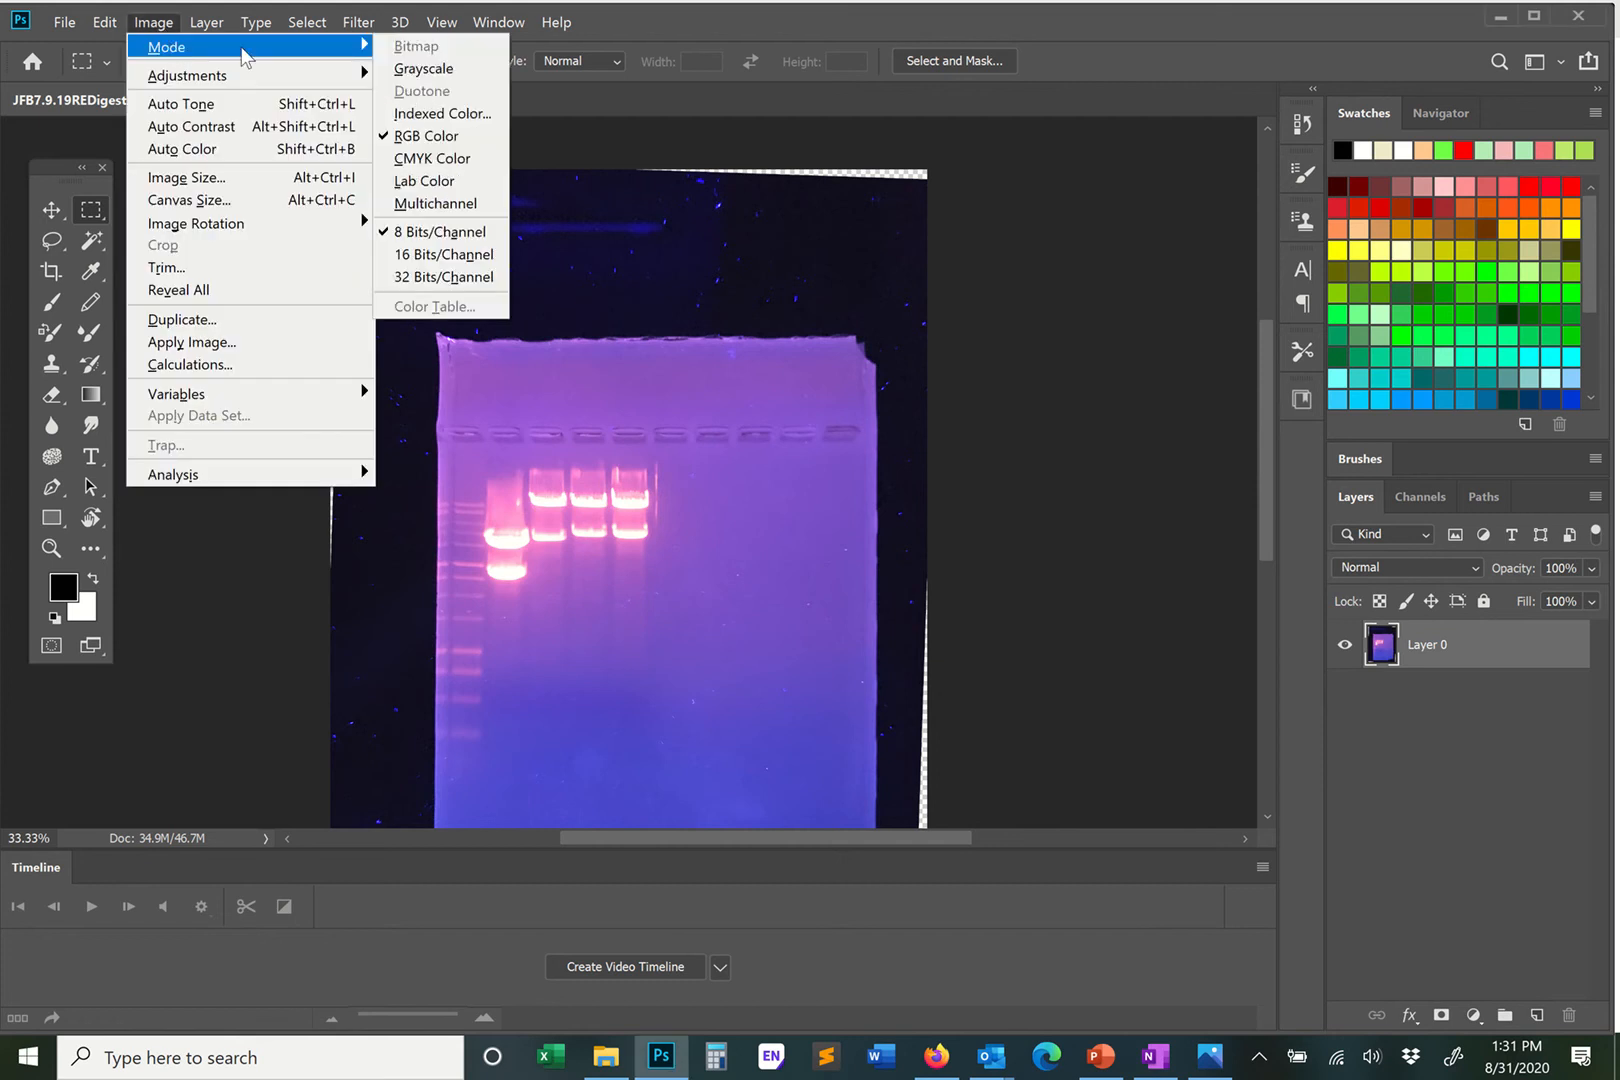
left_click(440, 65)
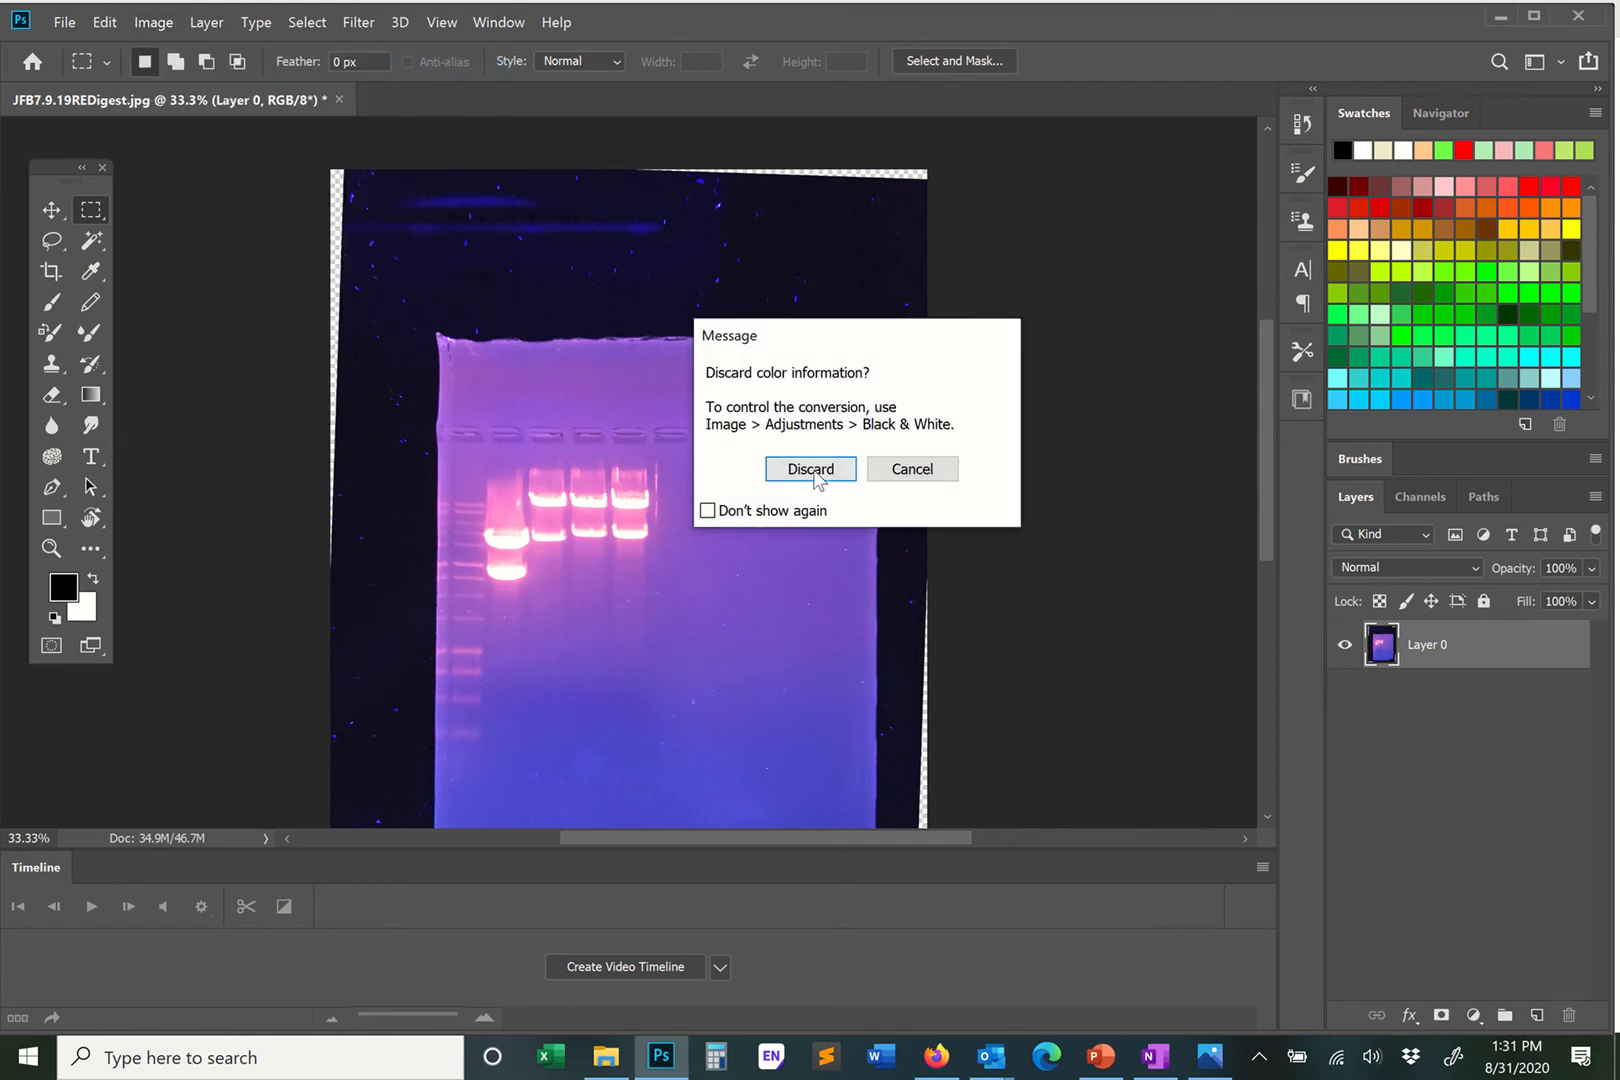
left_click(810, 469)
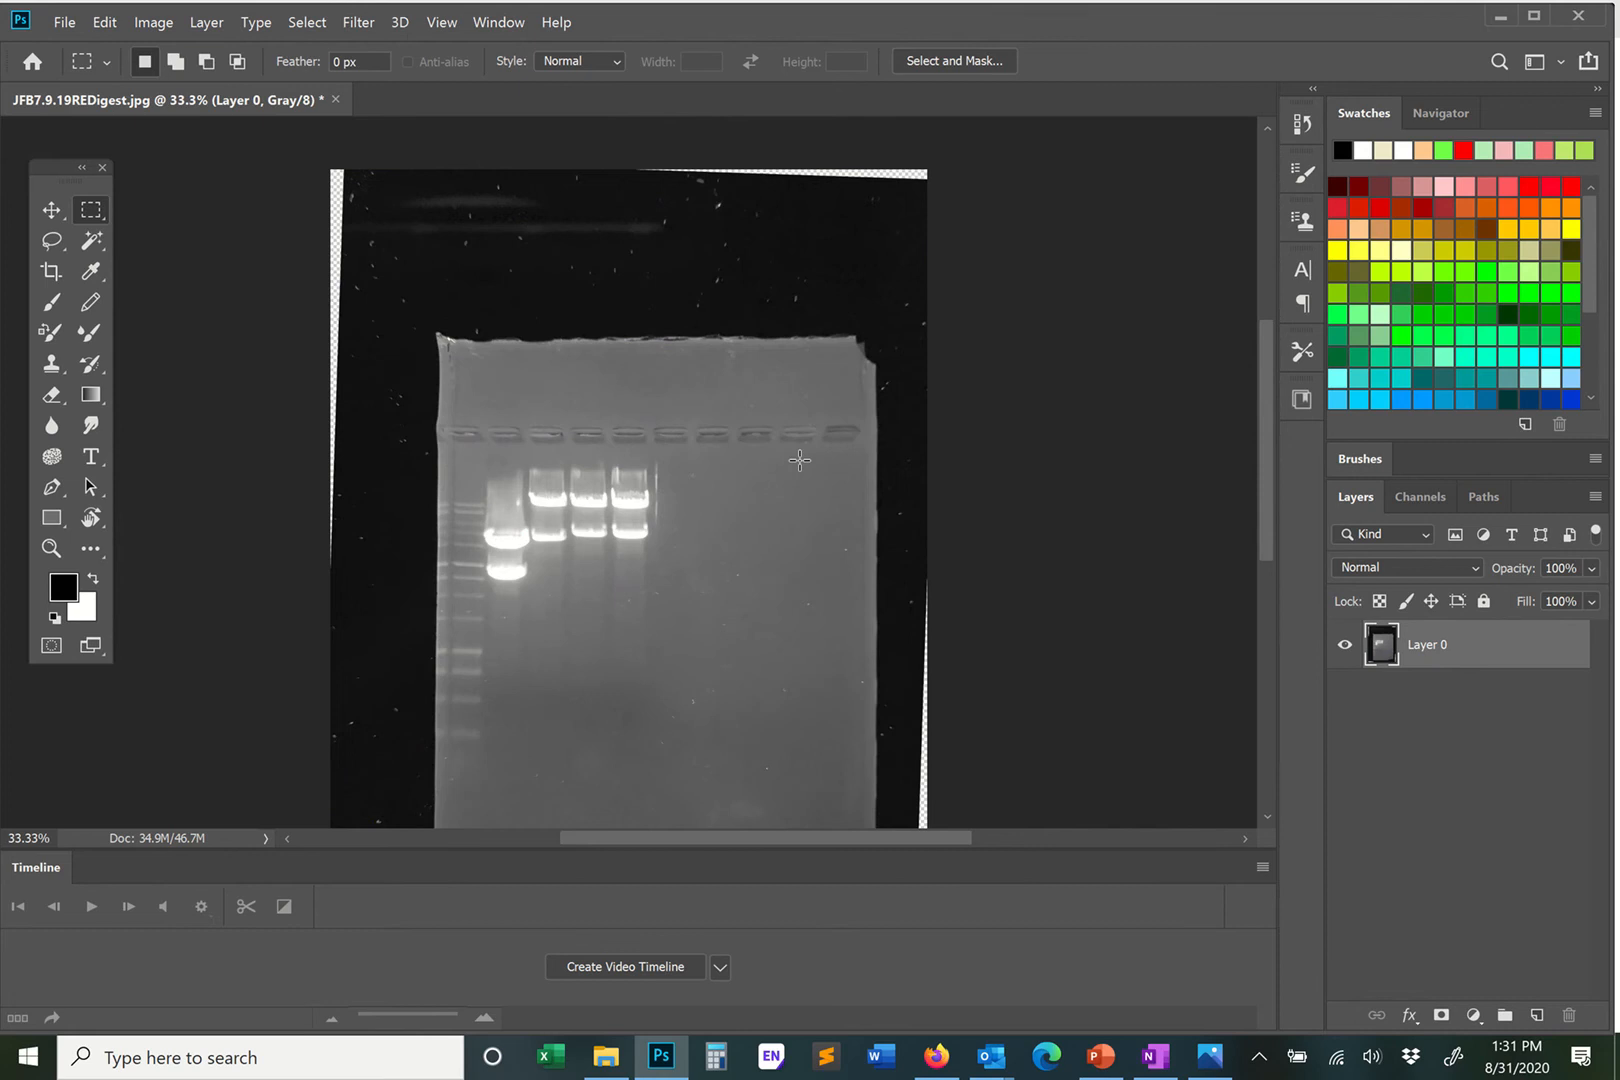
left_click(50, 211)
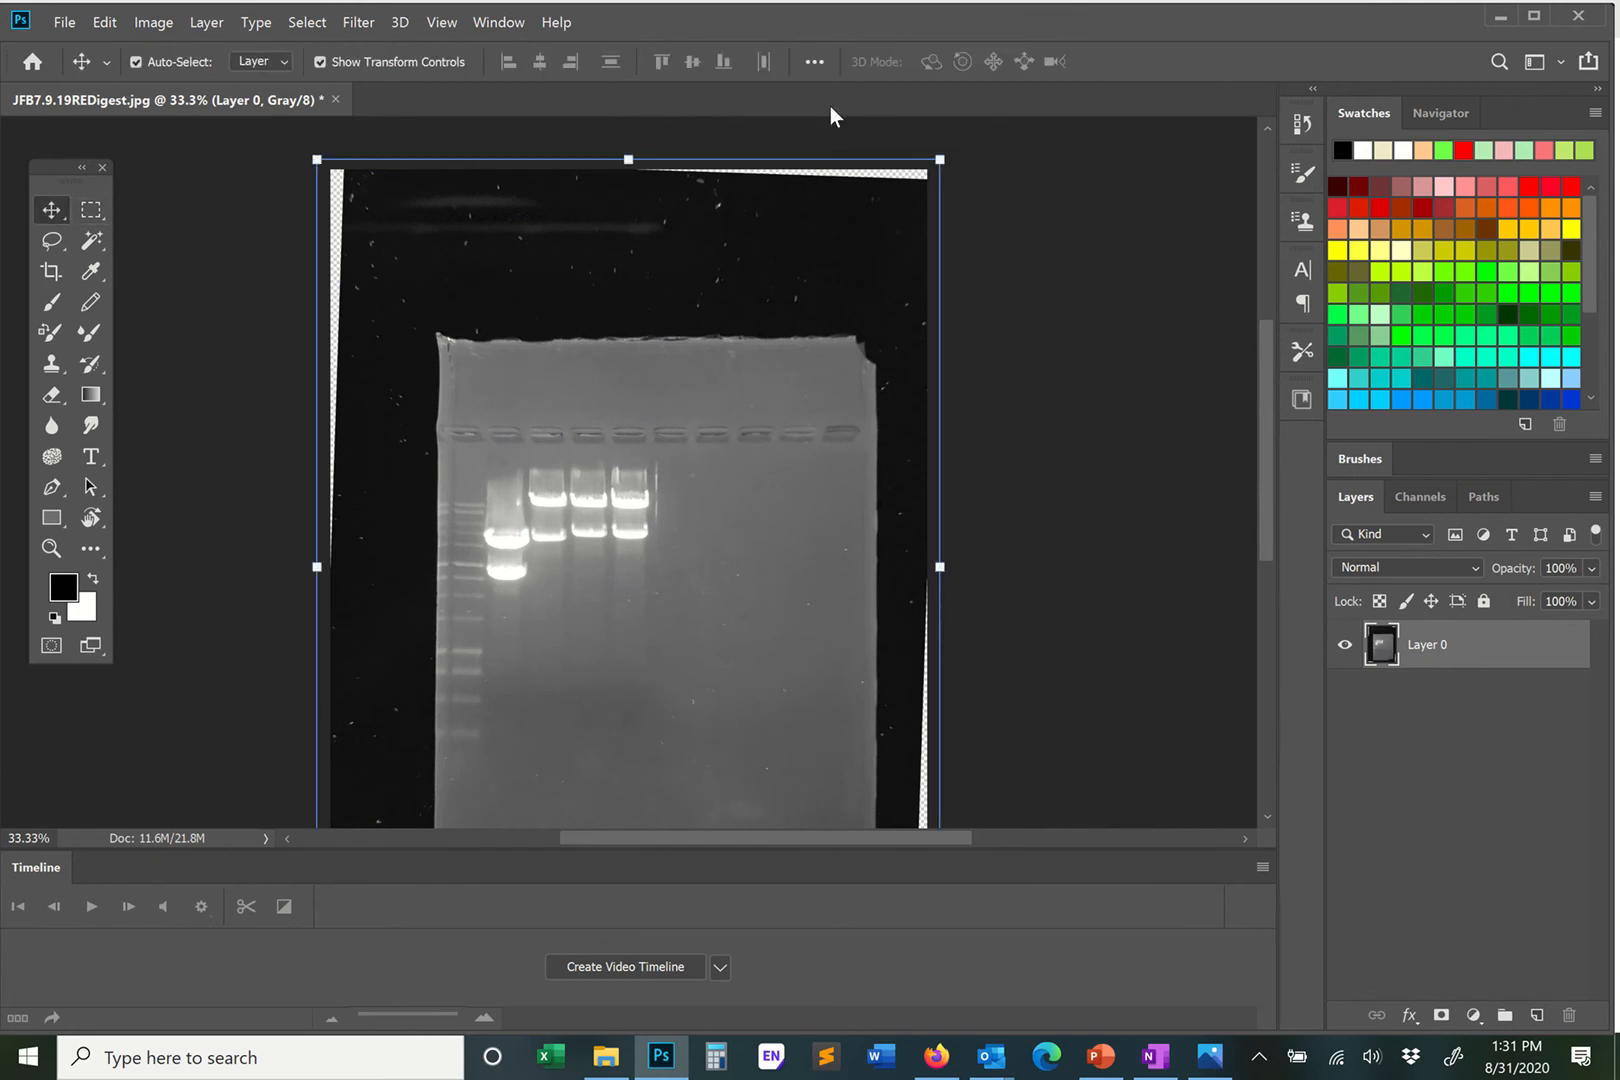
mouse_move(672, 44)
scroll(1096, 260, "up", 1)
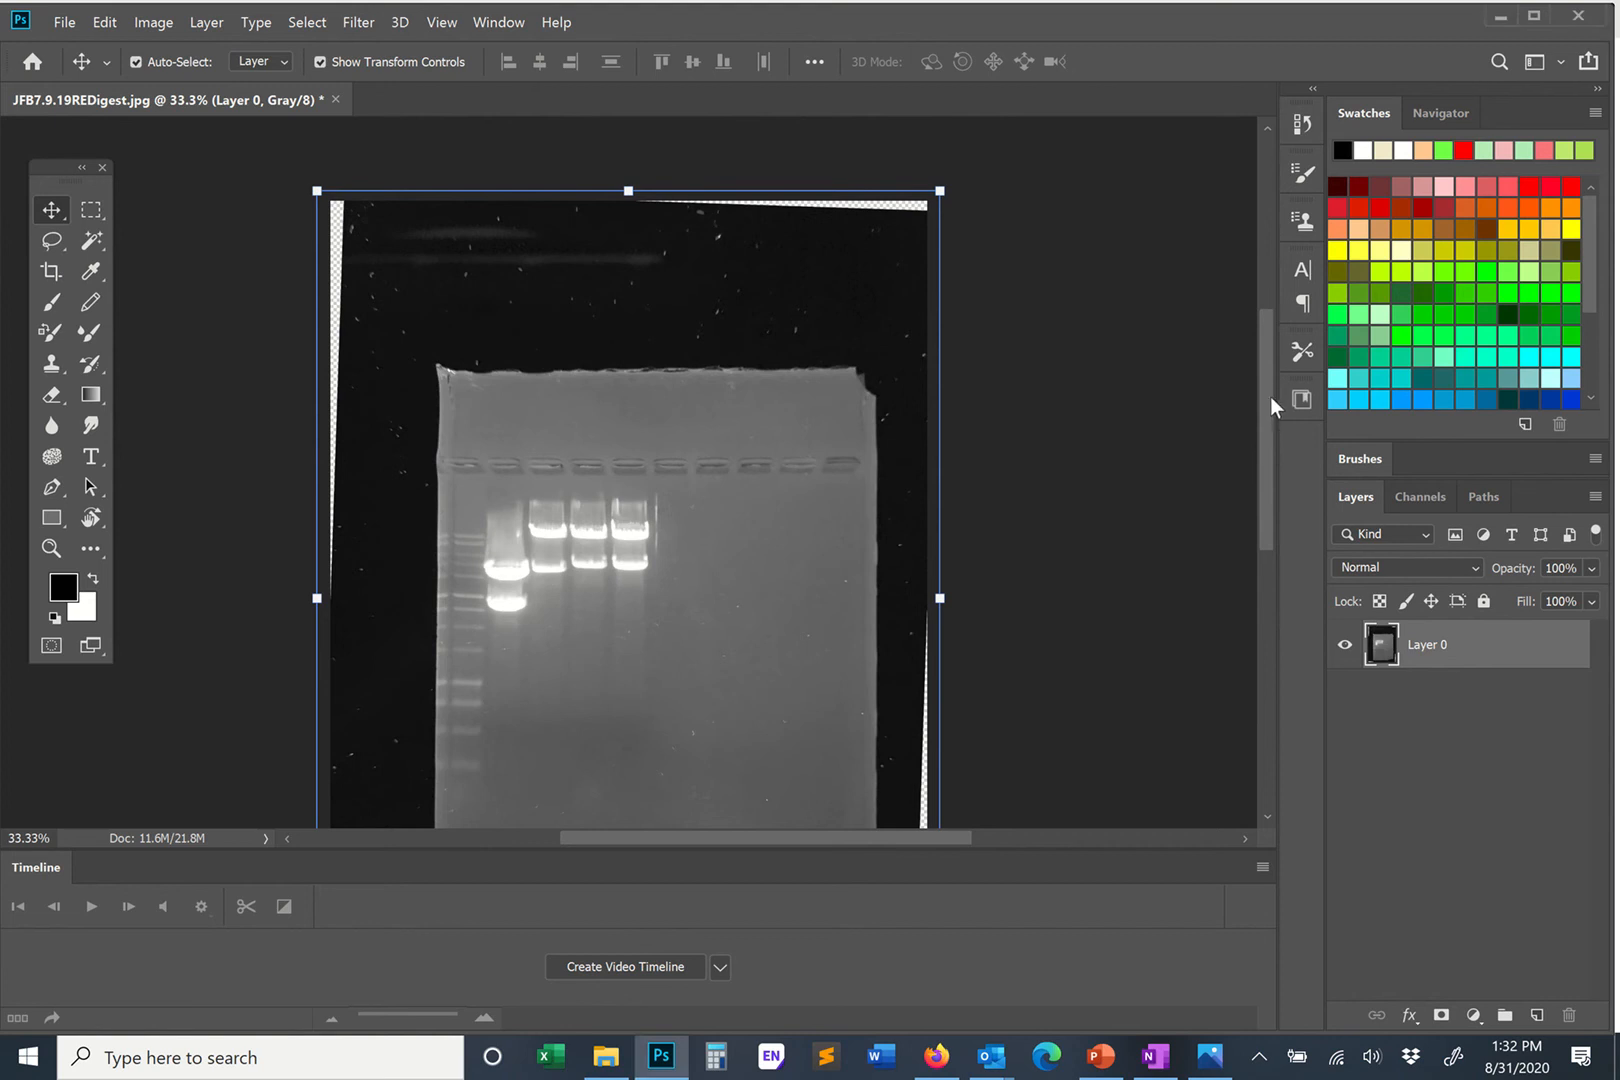
left_click_drag(1271, 397, 1257, 480)
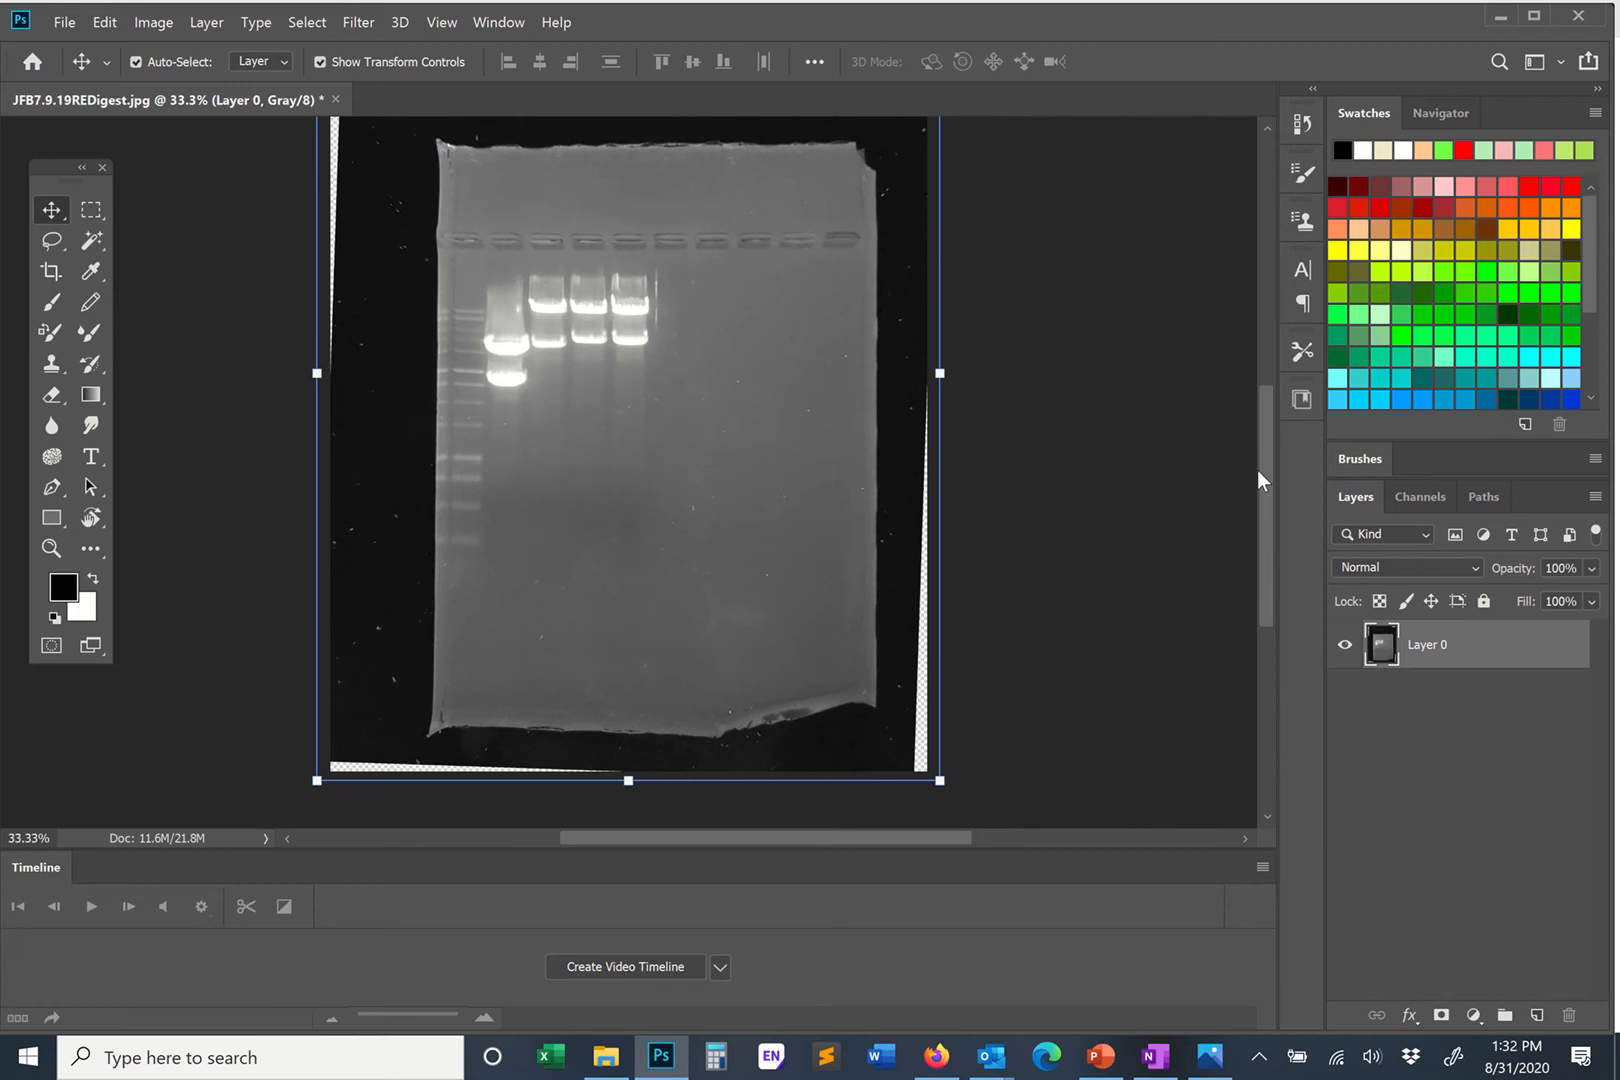
left_click_drag(1257, 470, 1258, 468)
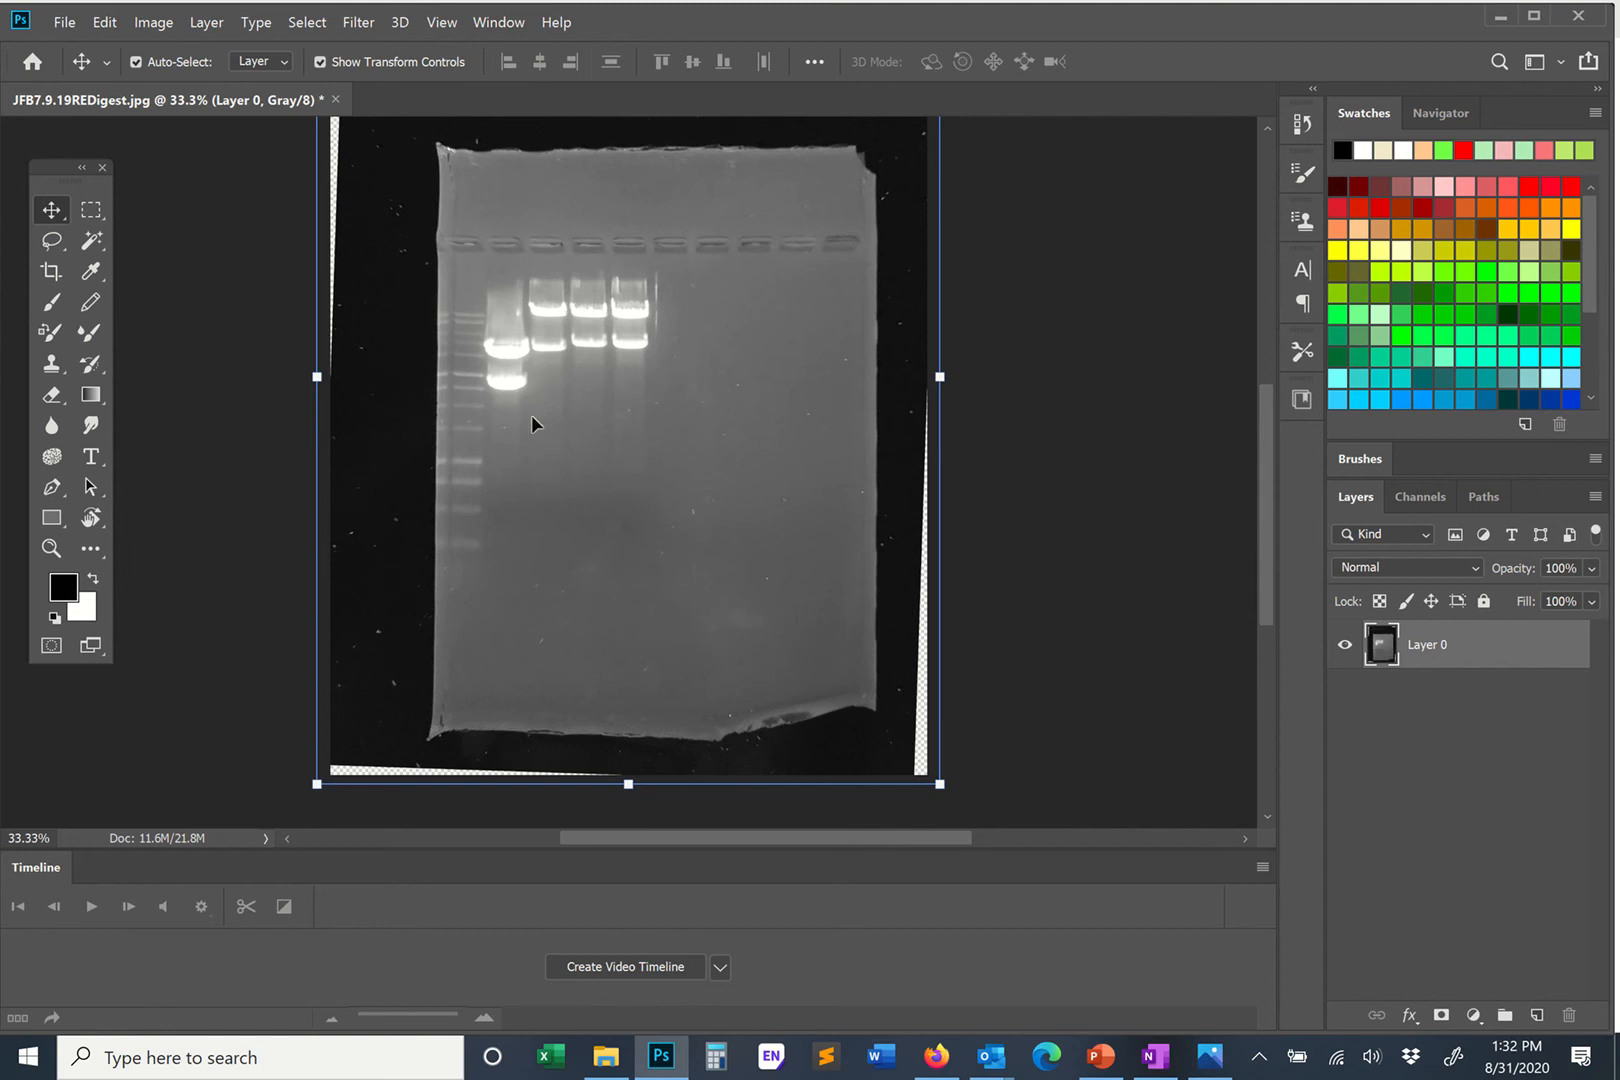
left_click_drag(1264, 477, 1263, 464)
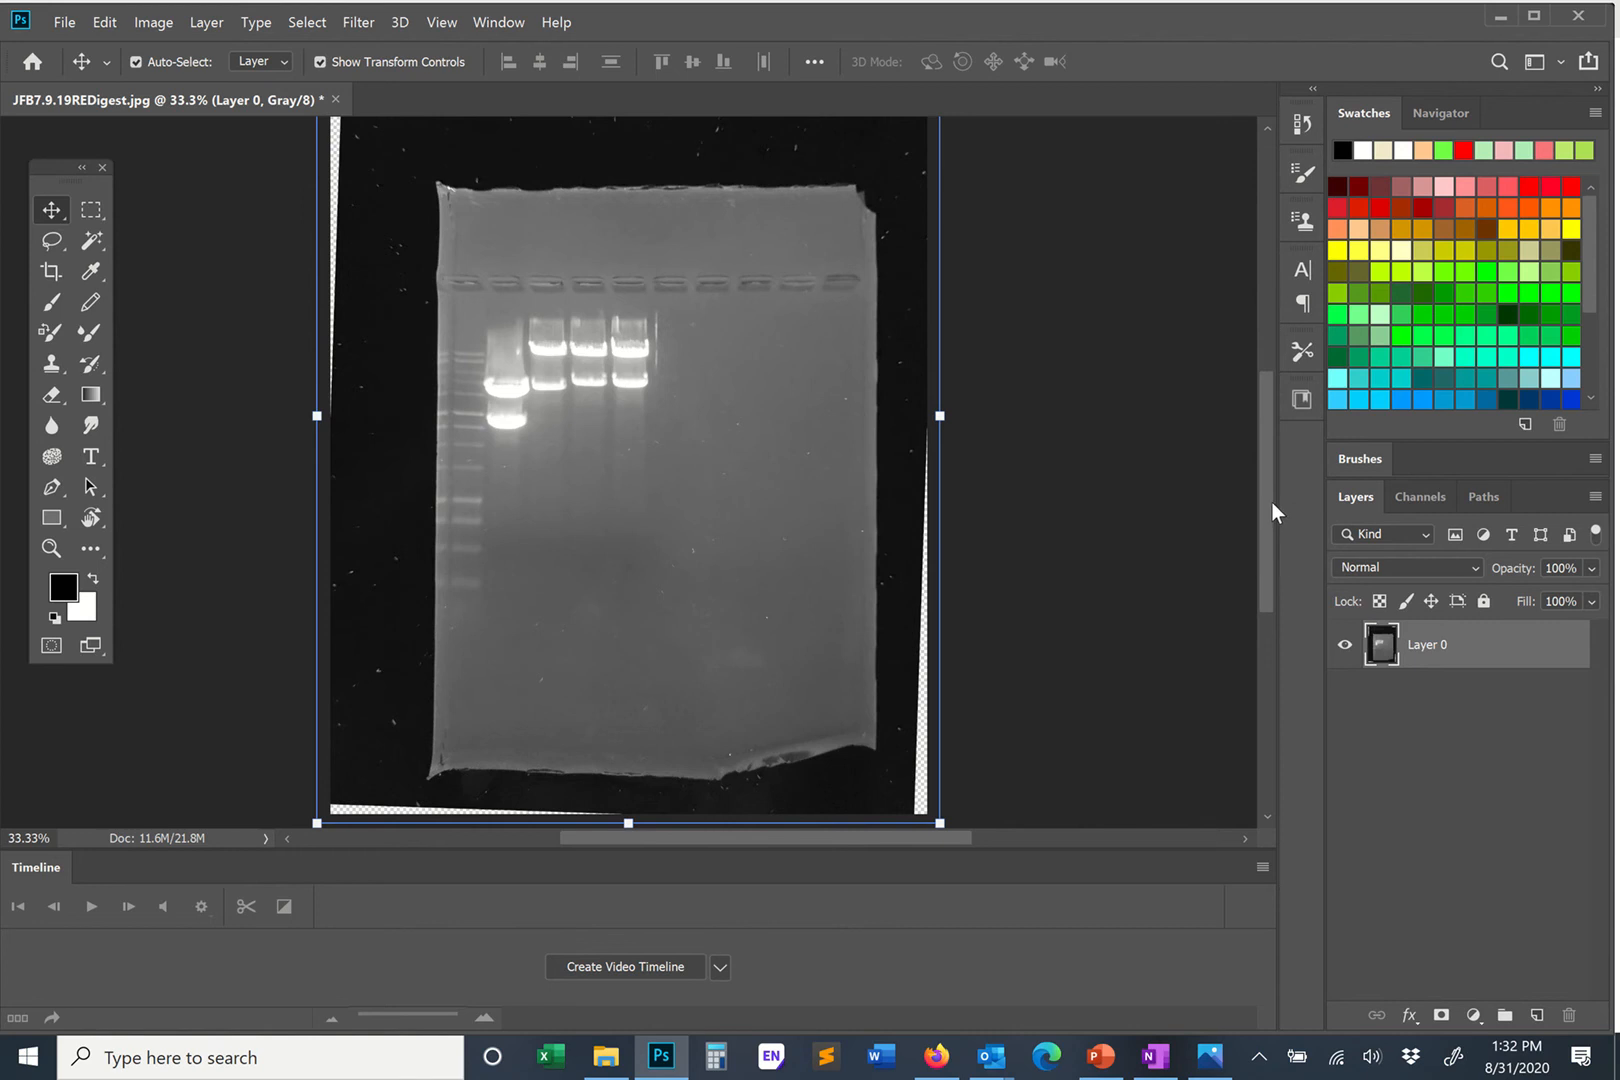
left_click_drag(1266, 510, 1264, 472)
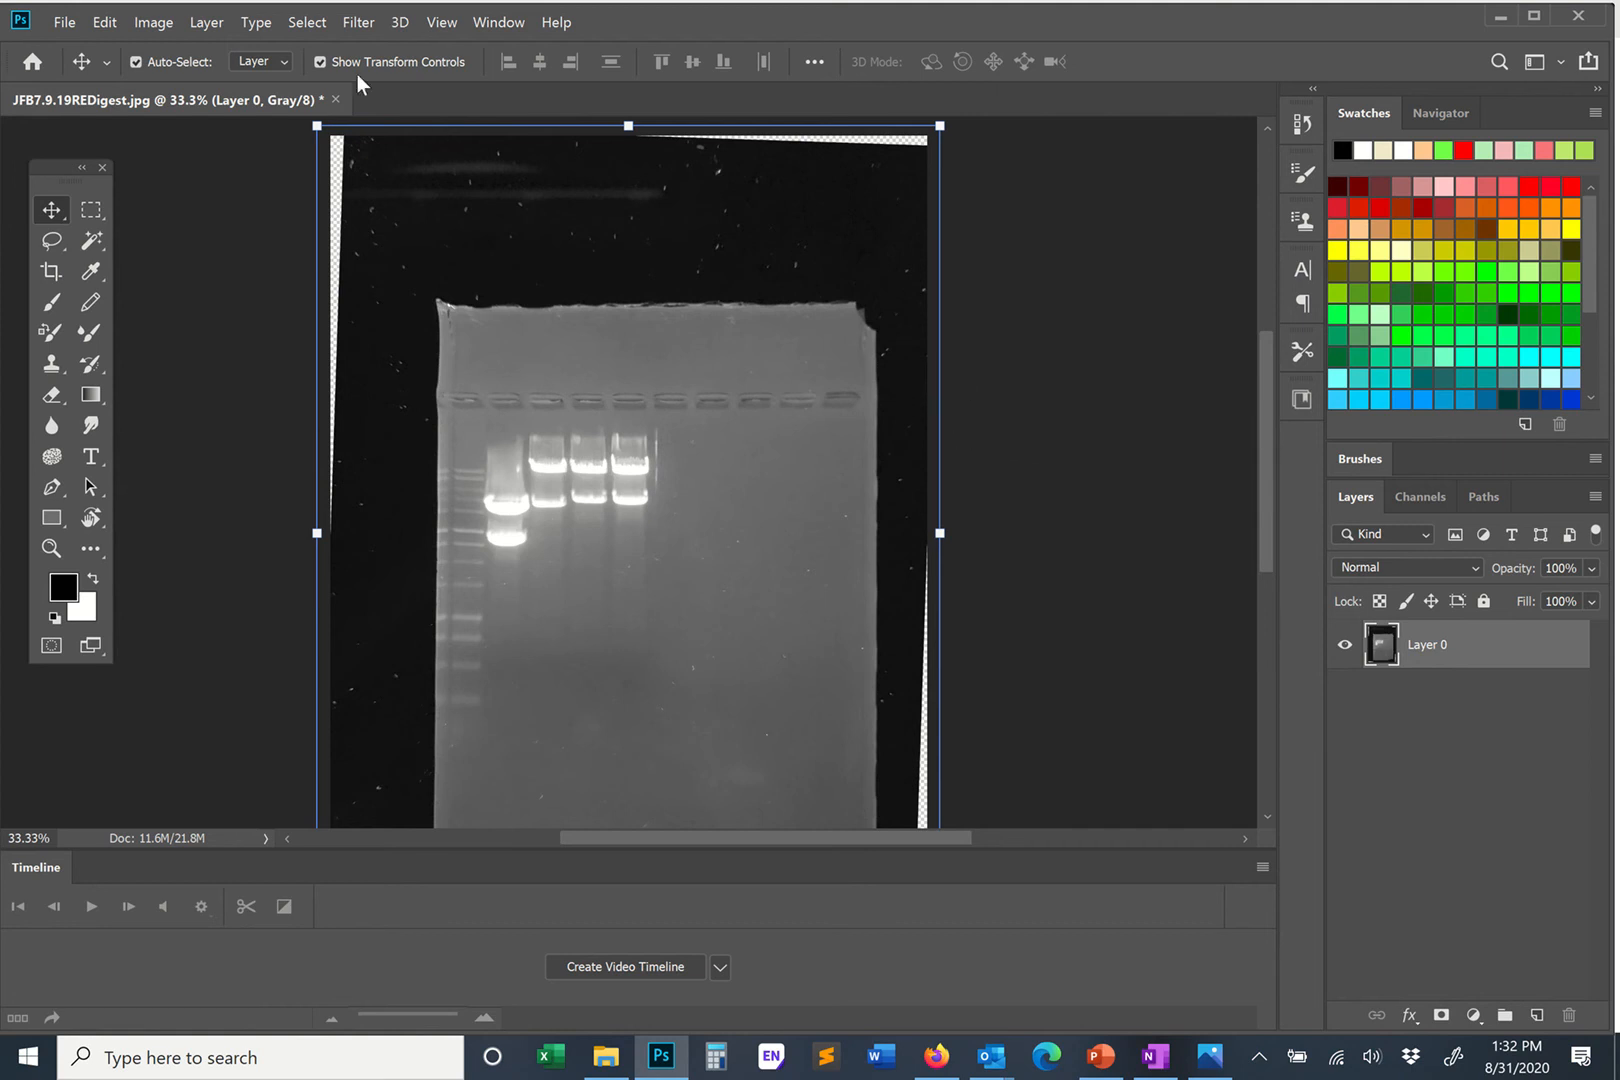
Invert the grayscale gel image to show dark bands on a light background.
left_click(155, 24)
mouse_move(190, 79)
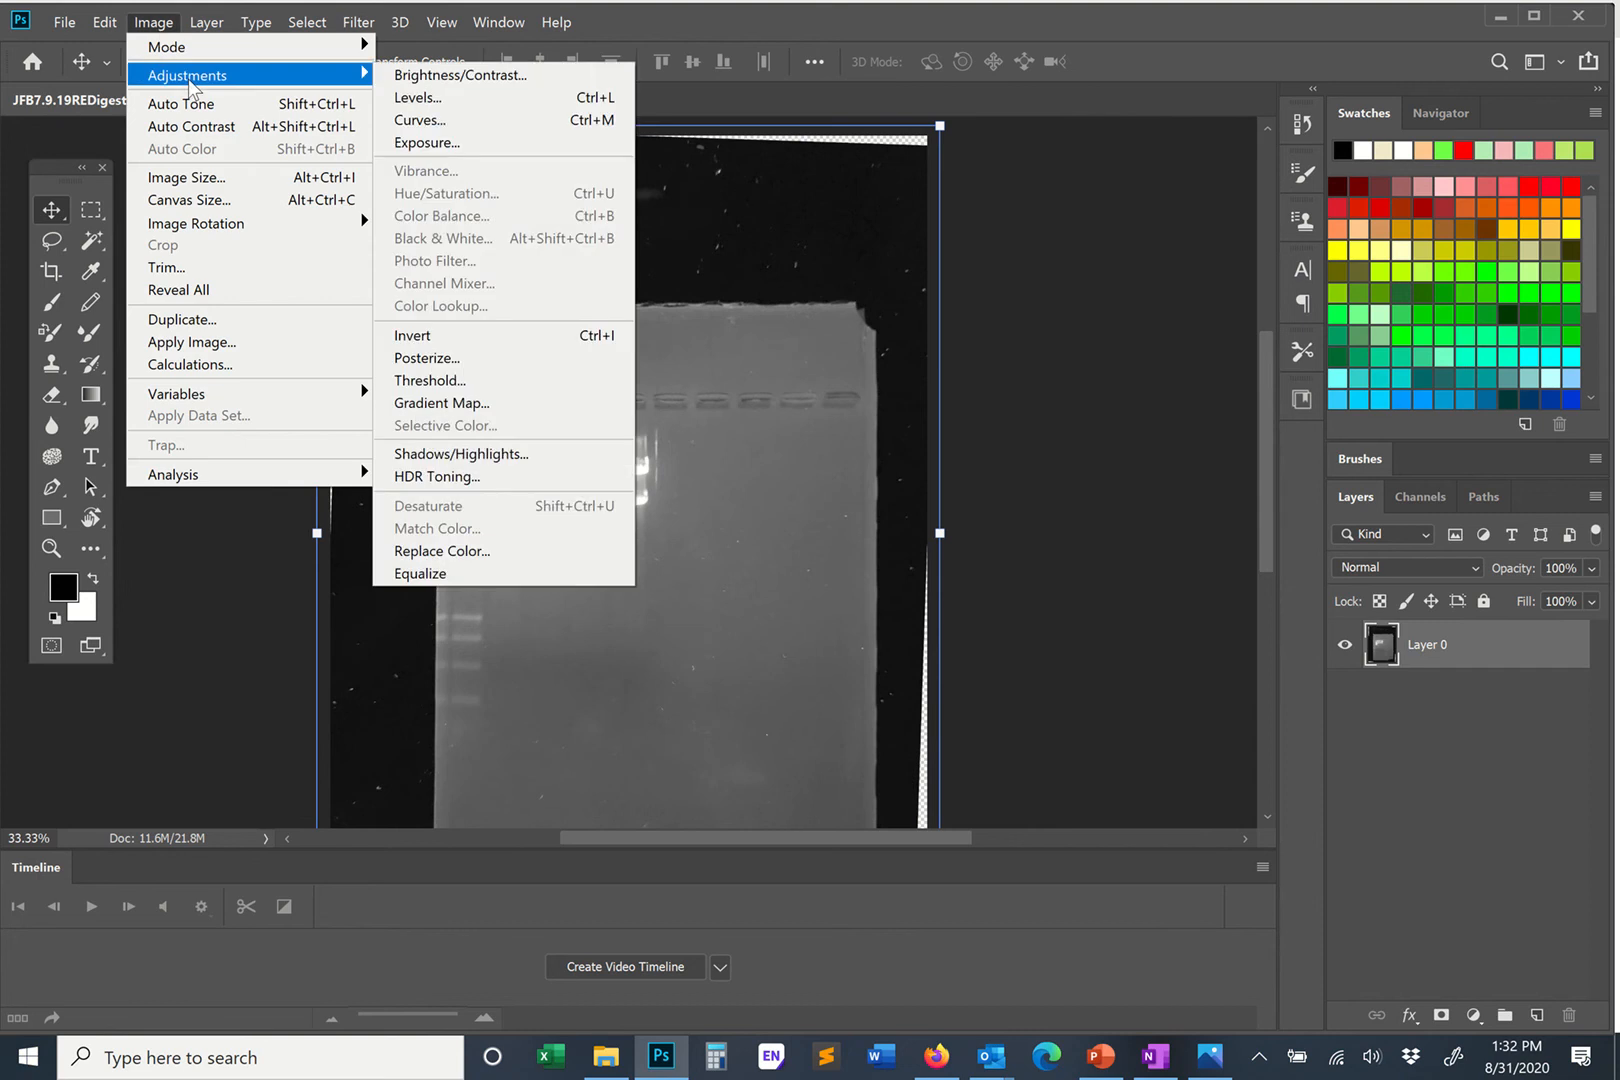
left_click(449, 338)
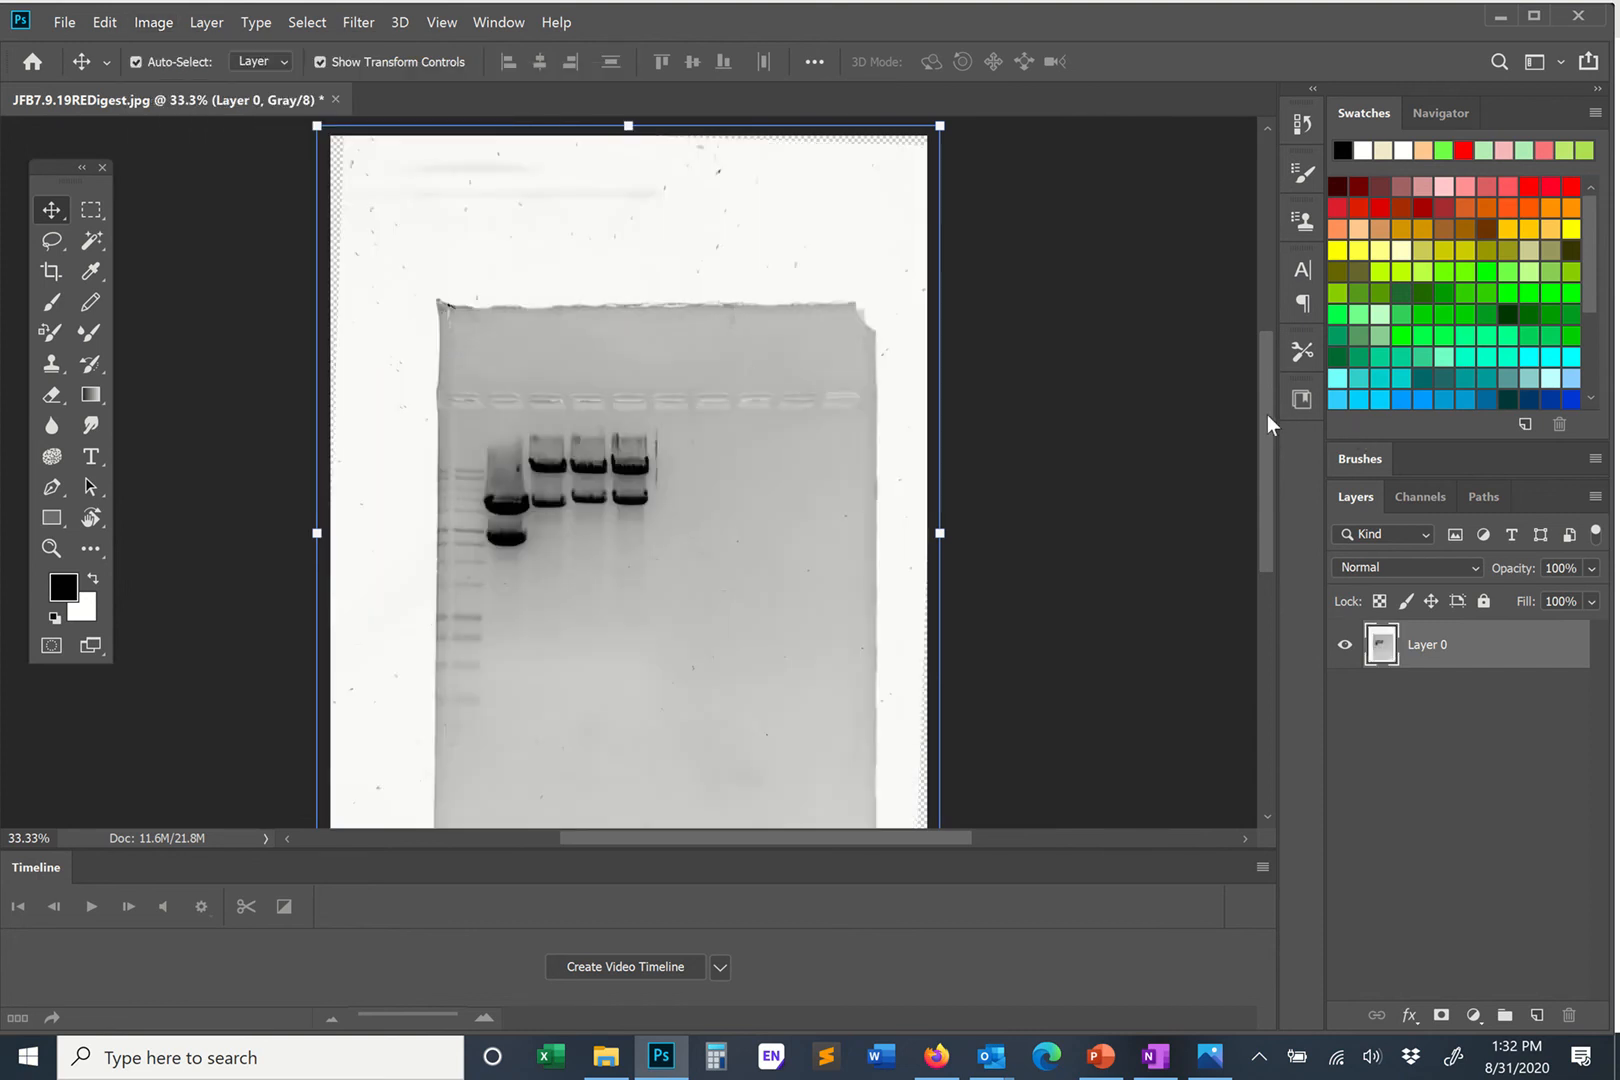
Switch the image inversion off and back on to compare the light-band and dark-band versions of the gel.
left_click_drag(1267, 414, 1271, 452)
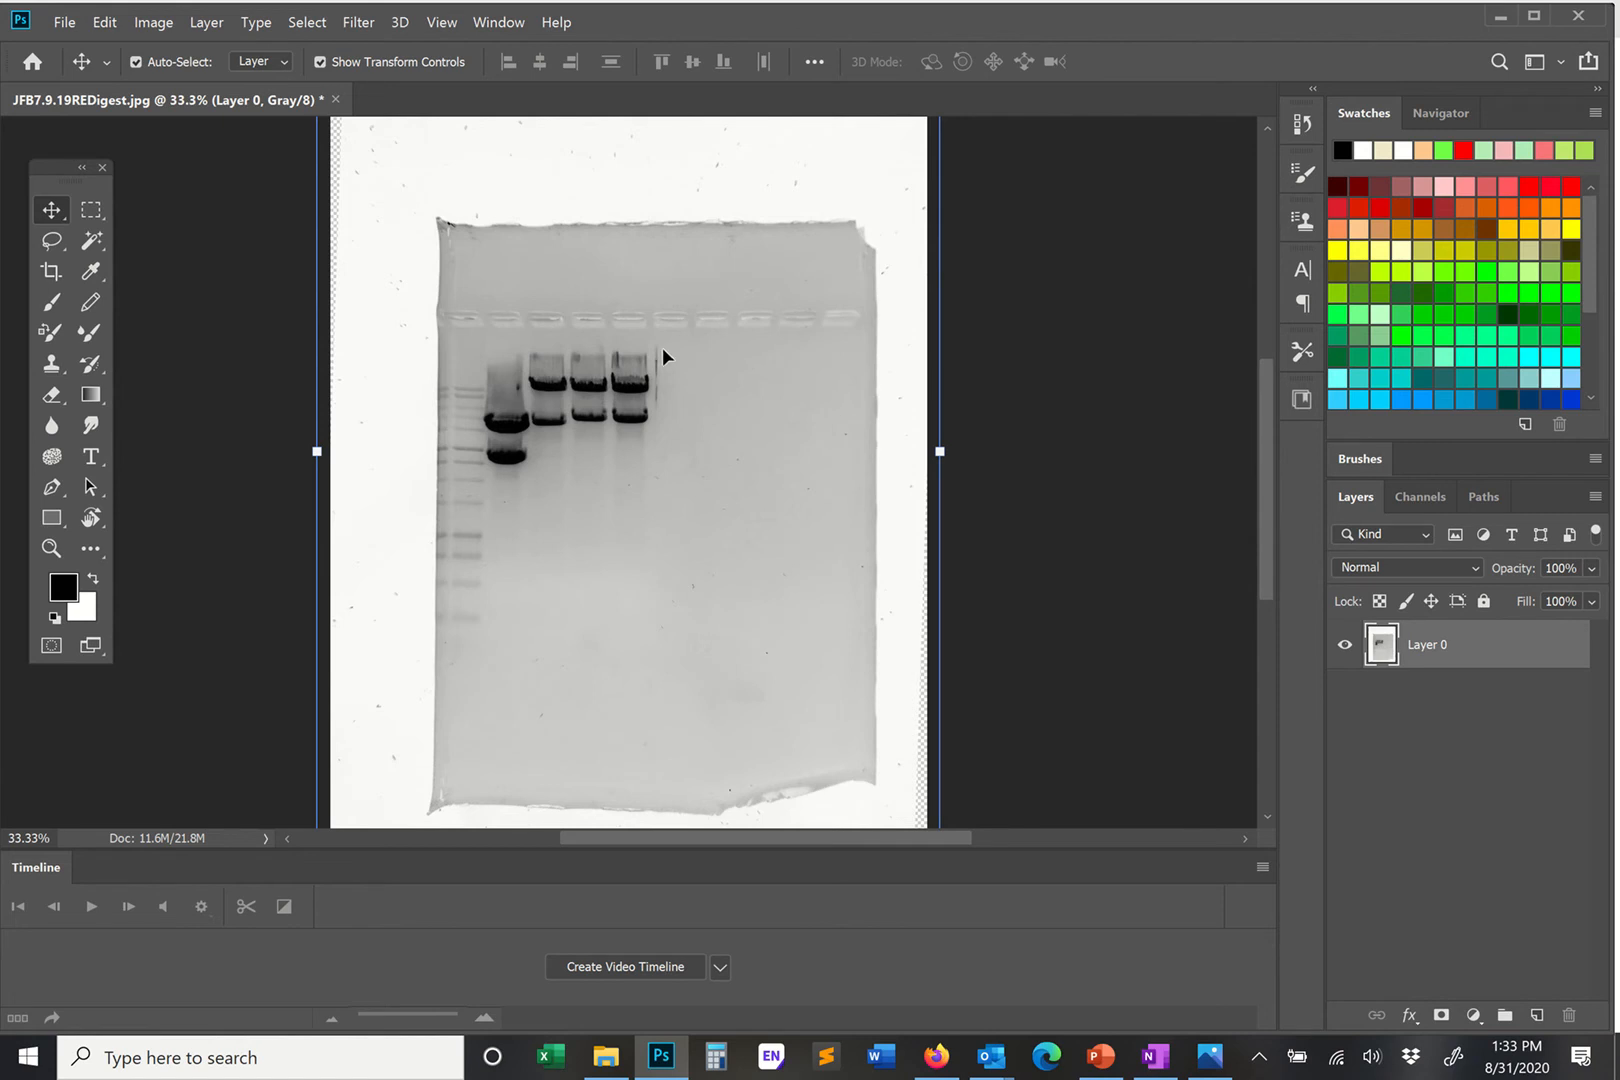
key("ctrl+i")
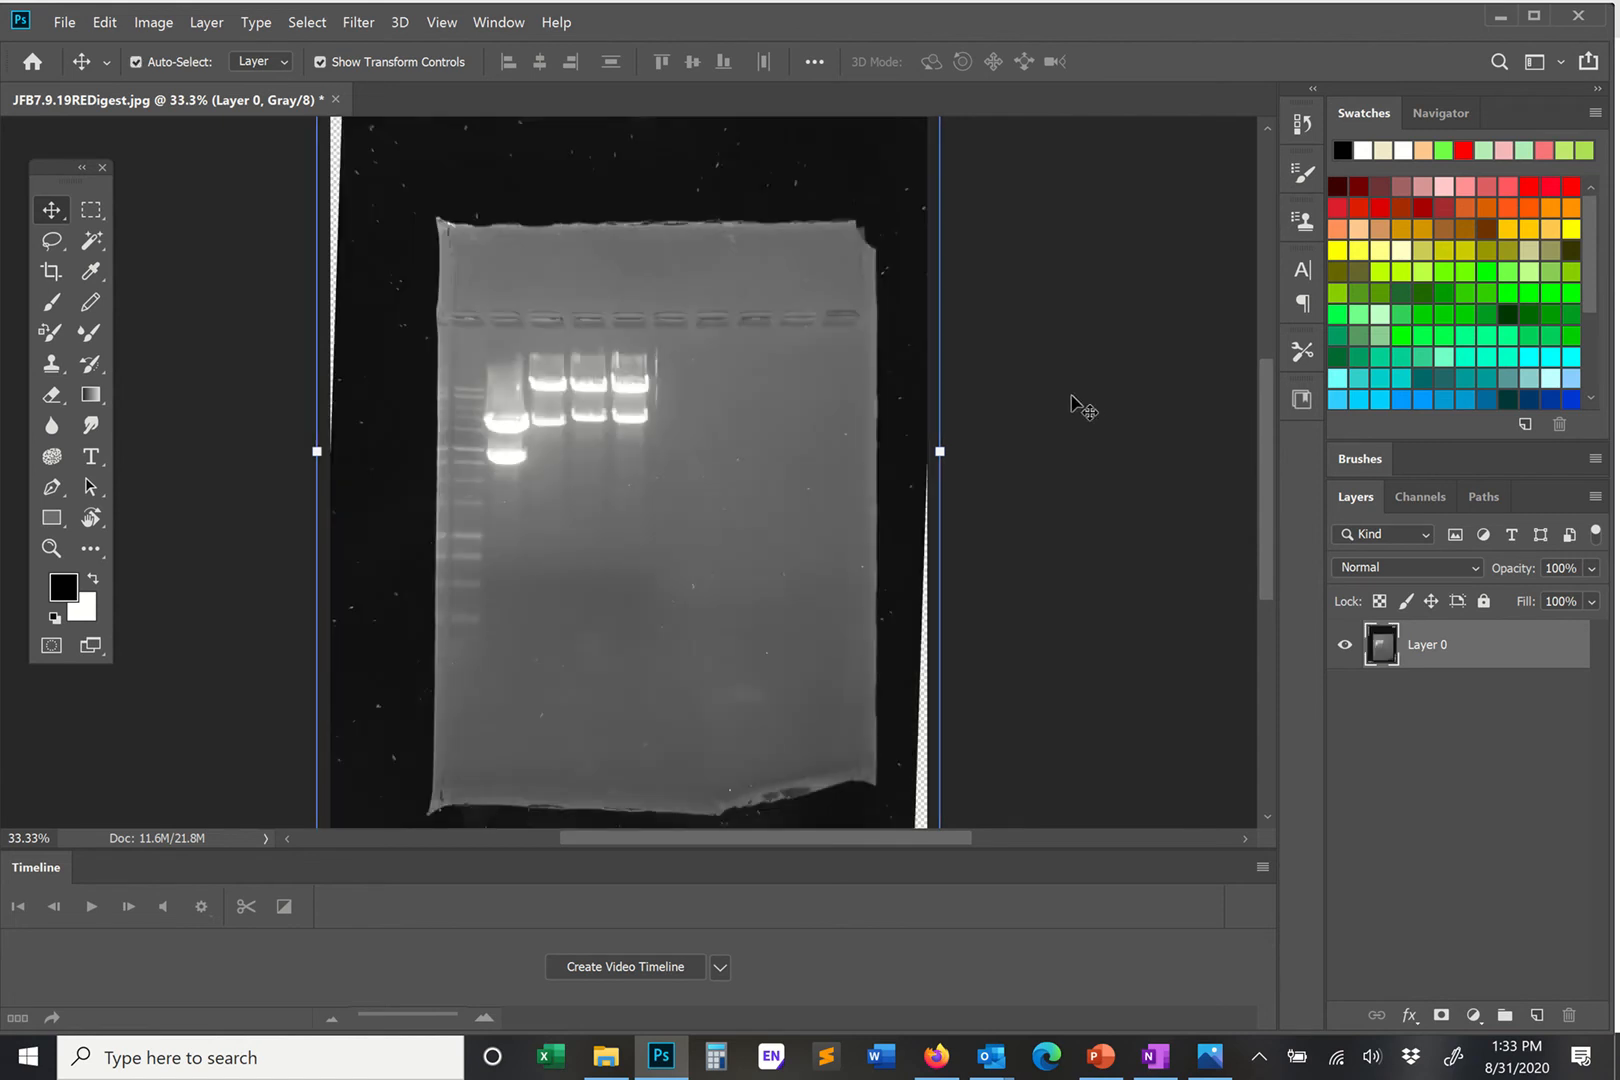
key("ctrl+i")
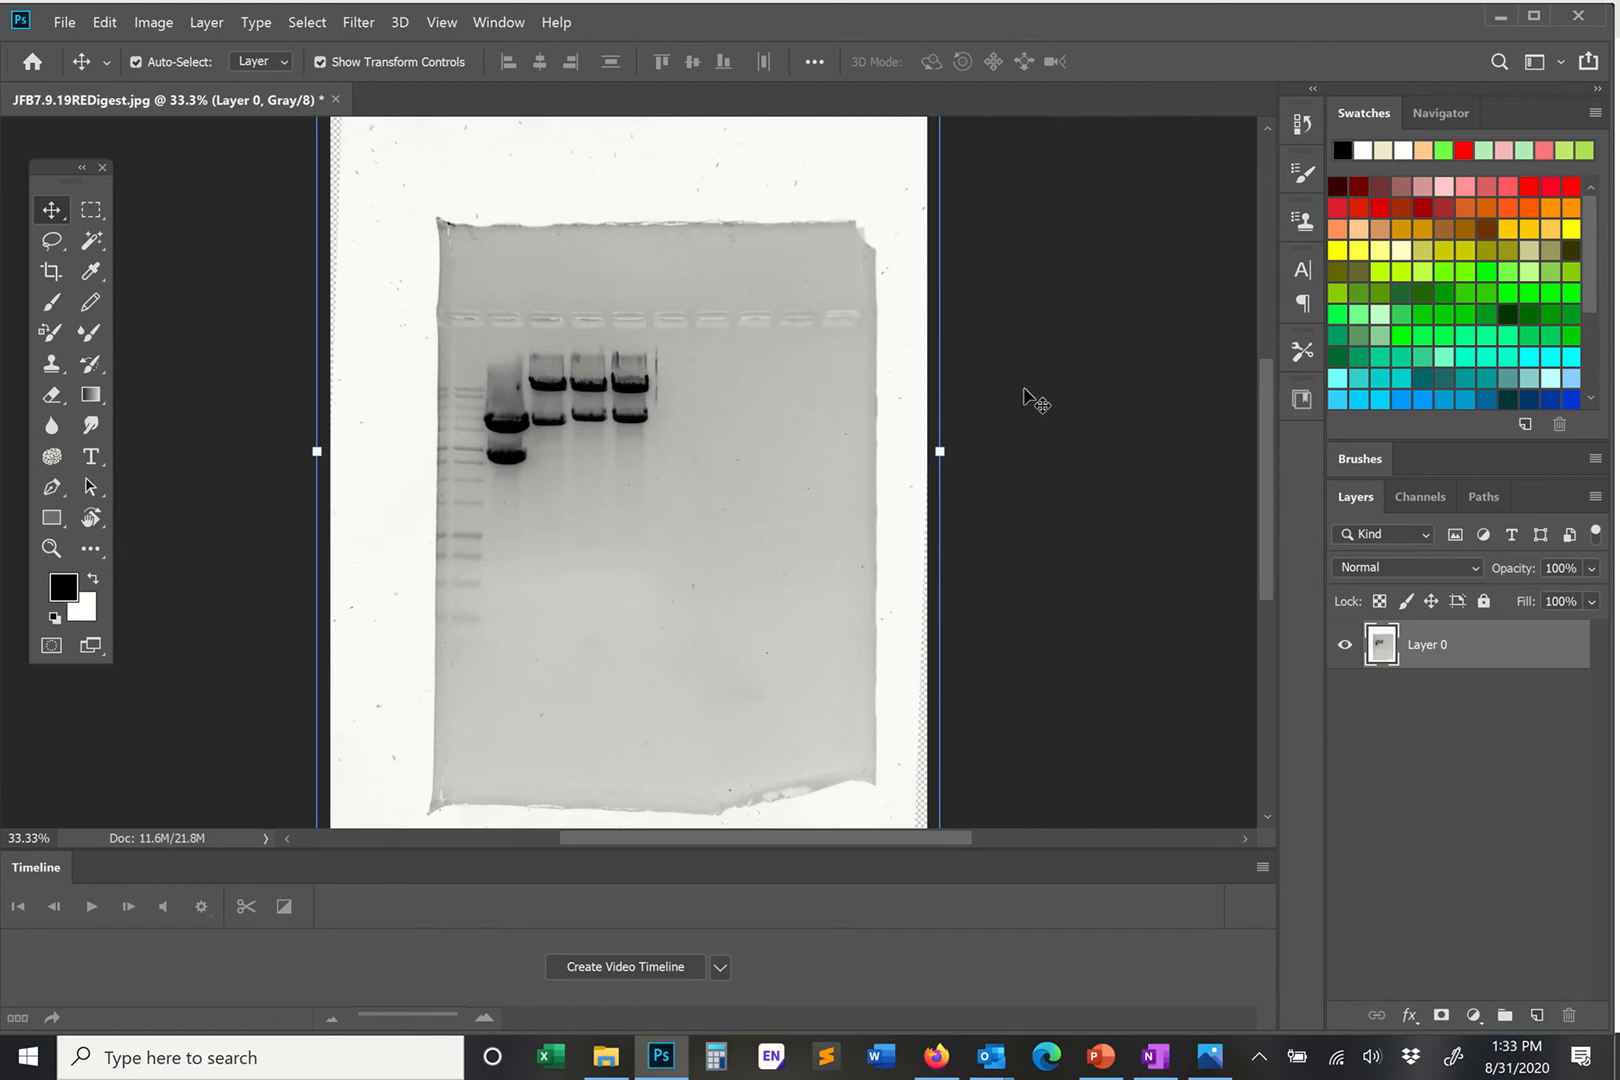
mouse_move(667, 5)
left_click(653, 56)
Make a rectangular selection of the gel from just above the wells to below the lowest ladder bands, and invert the selection.
mouse_move(650, 42)
key("m")
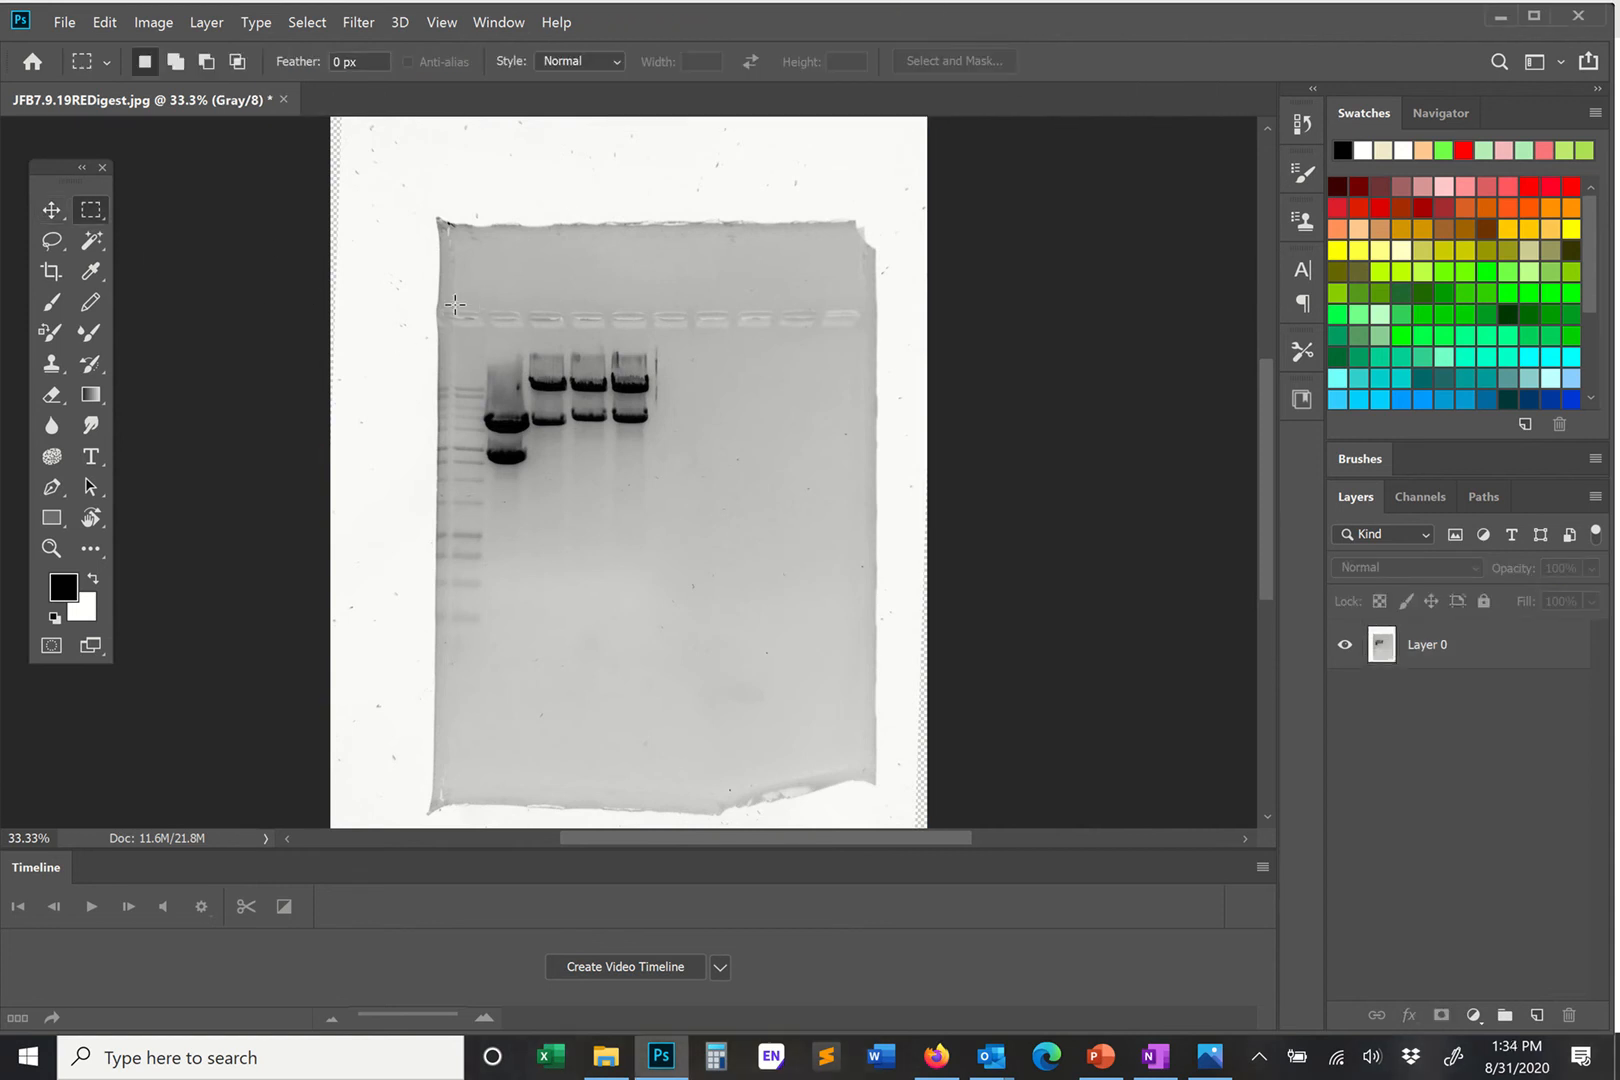
left_click_drag(440, 305, 857, 541)
left_click_drag(861, 541, 867, 638)
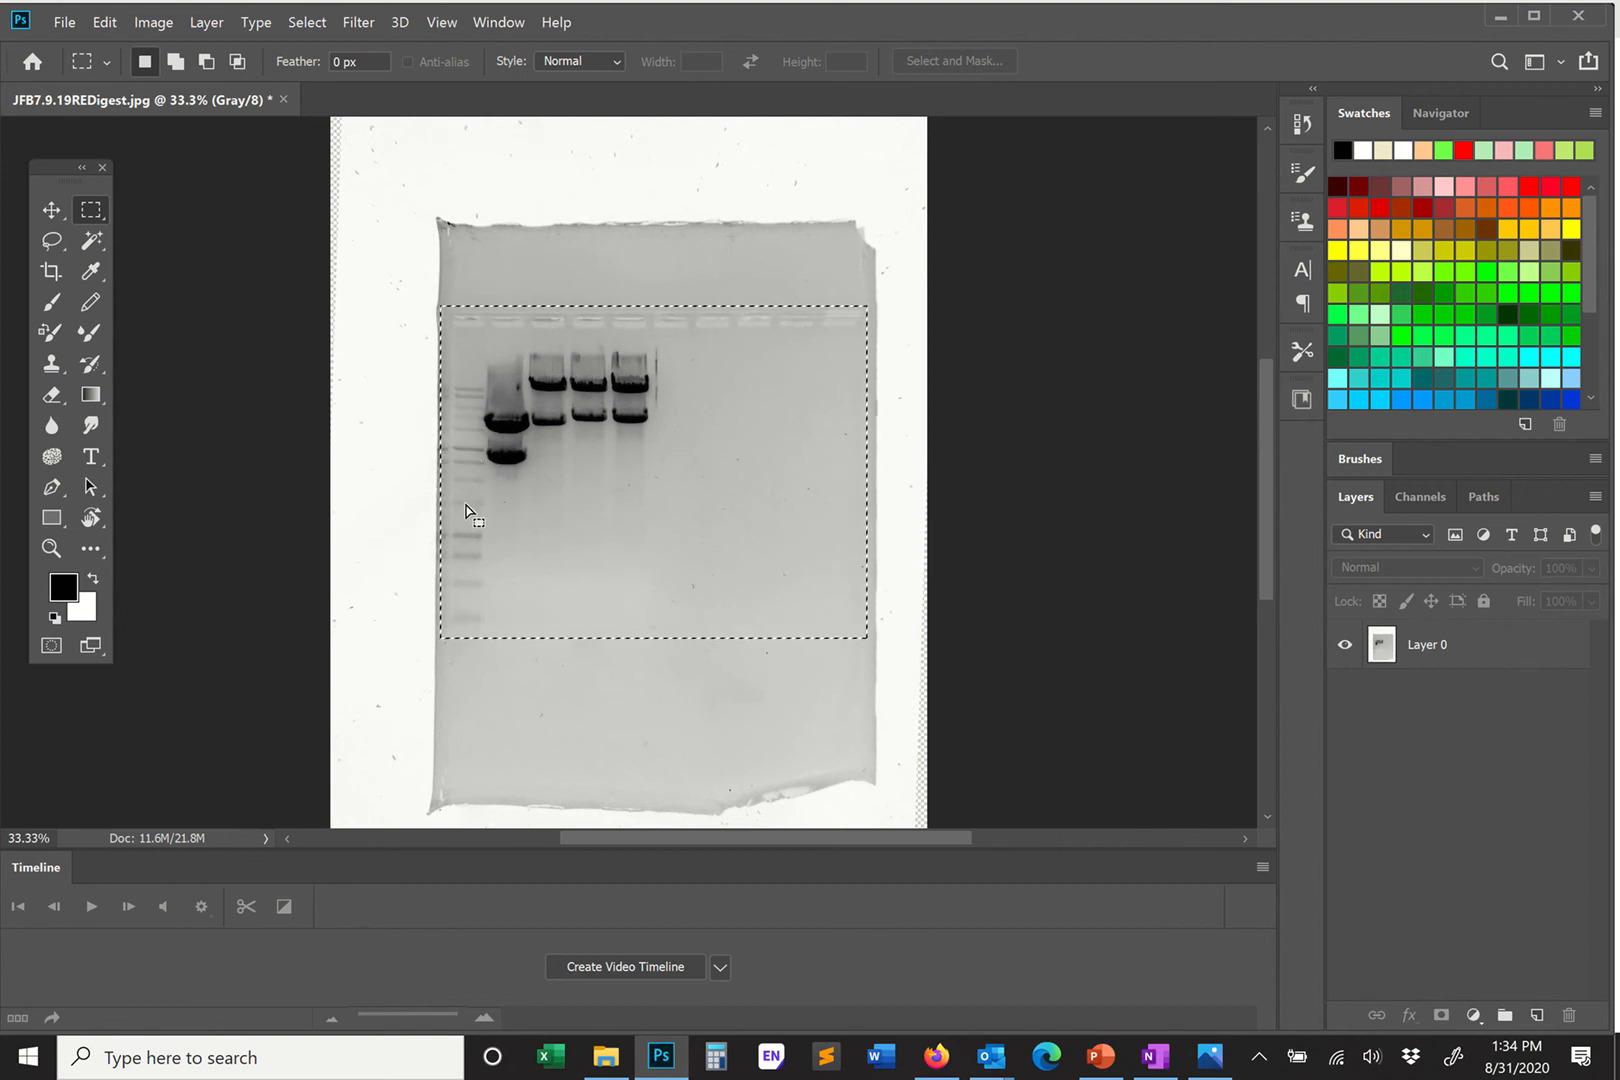
left_click(444, 318)
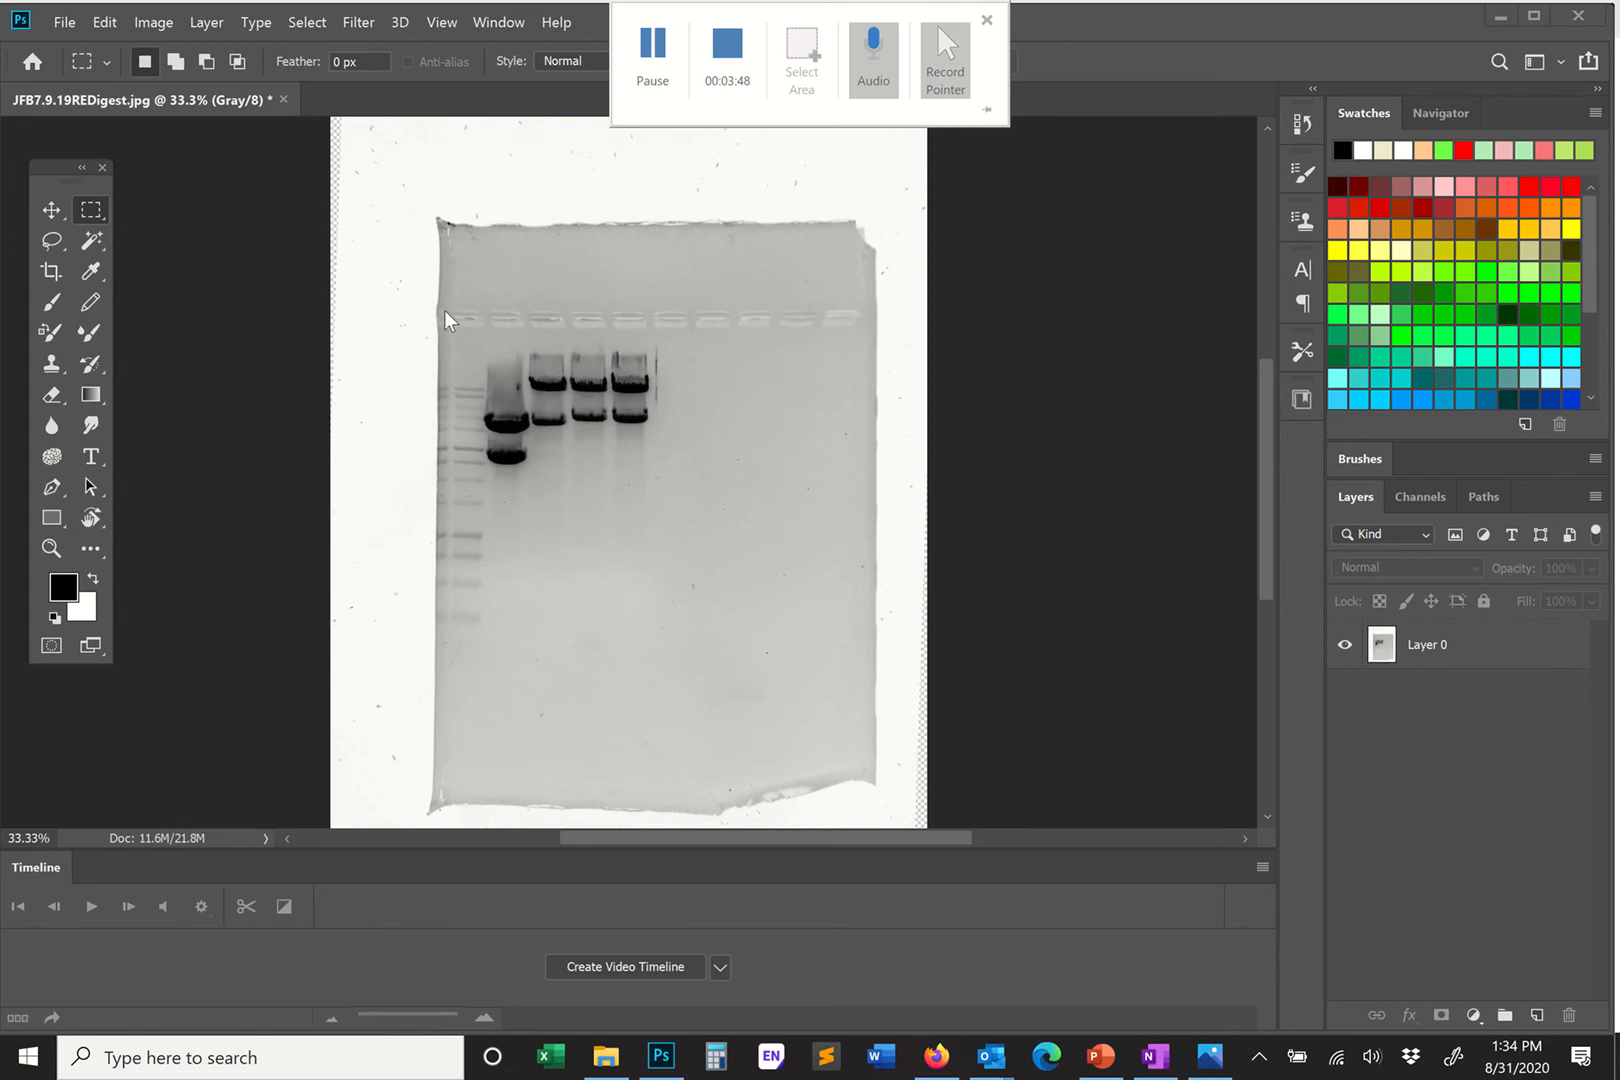
left_click(418, 320)
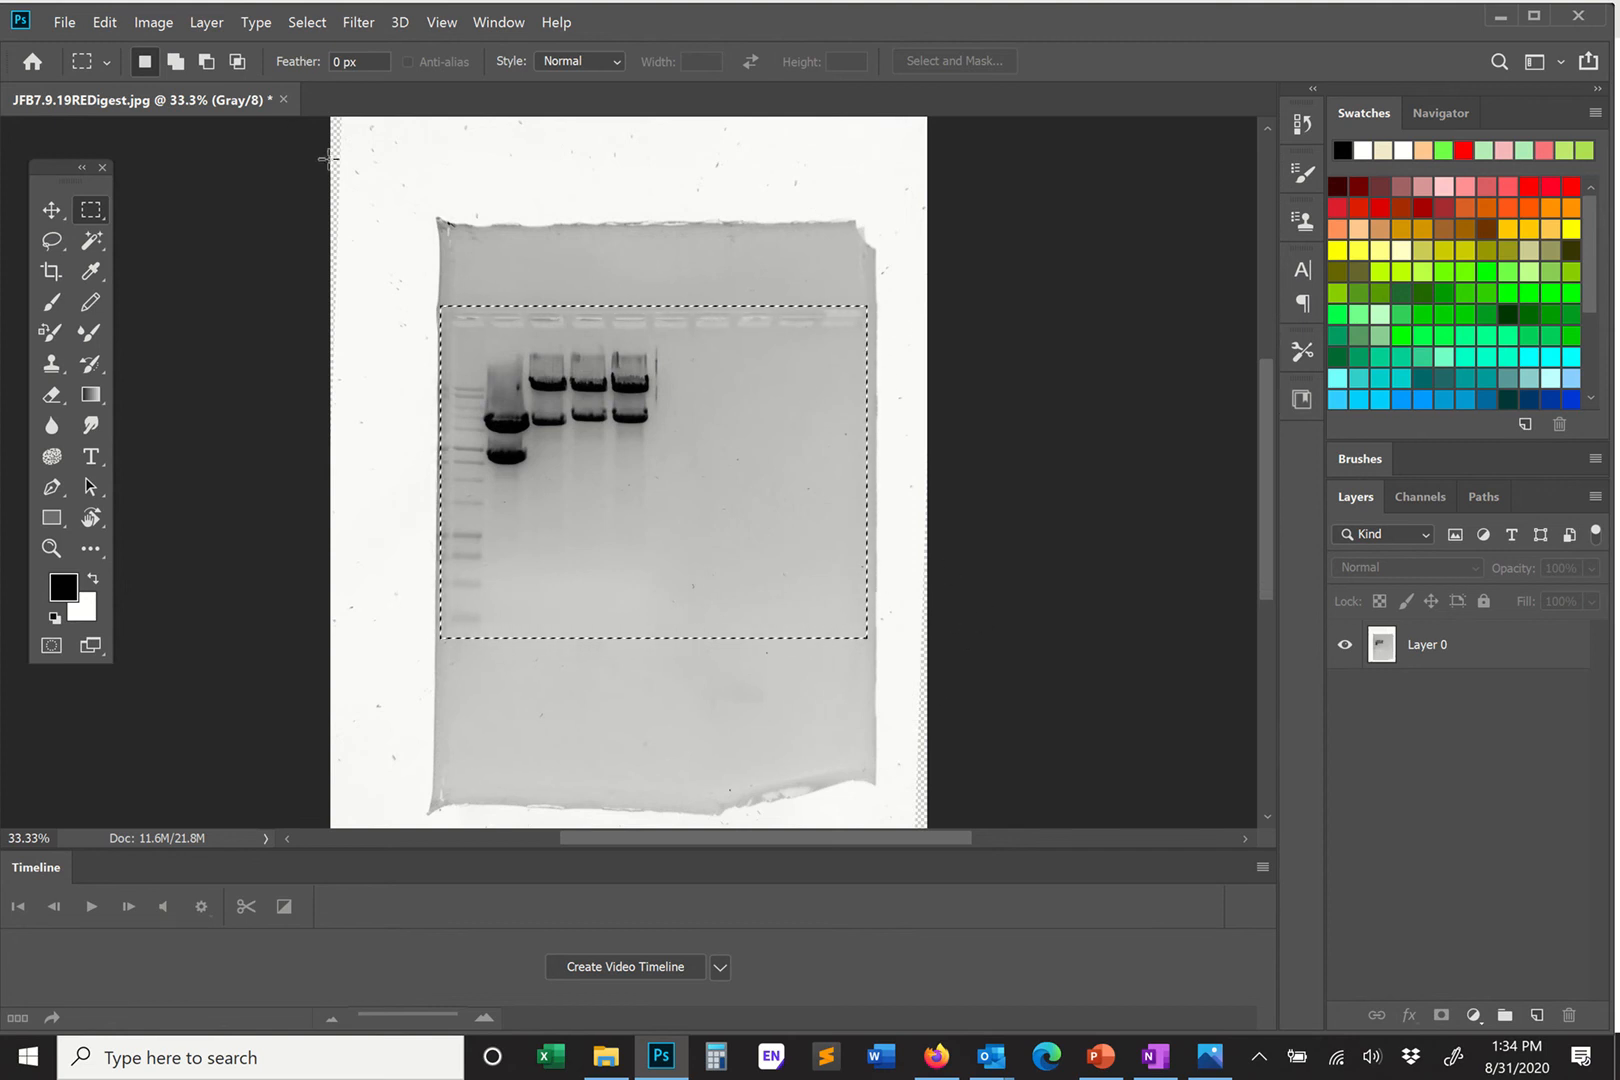
left_click(296, 26)
left_click(330, 113)
Erase everything on Layer 0 outside the gel rectangle, using the Eraser with a 5000 px hard round brush.
key("e")
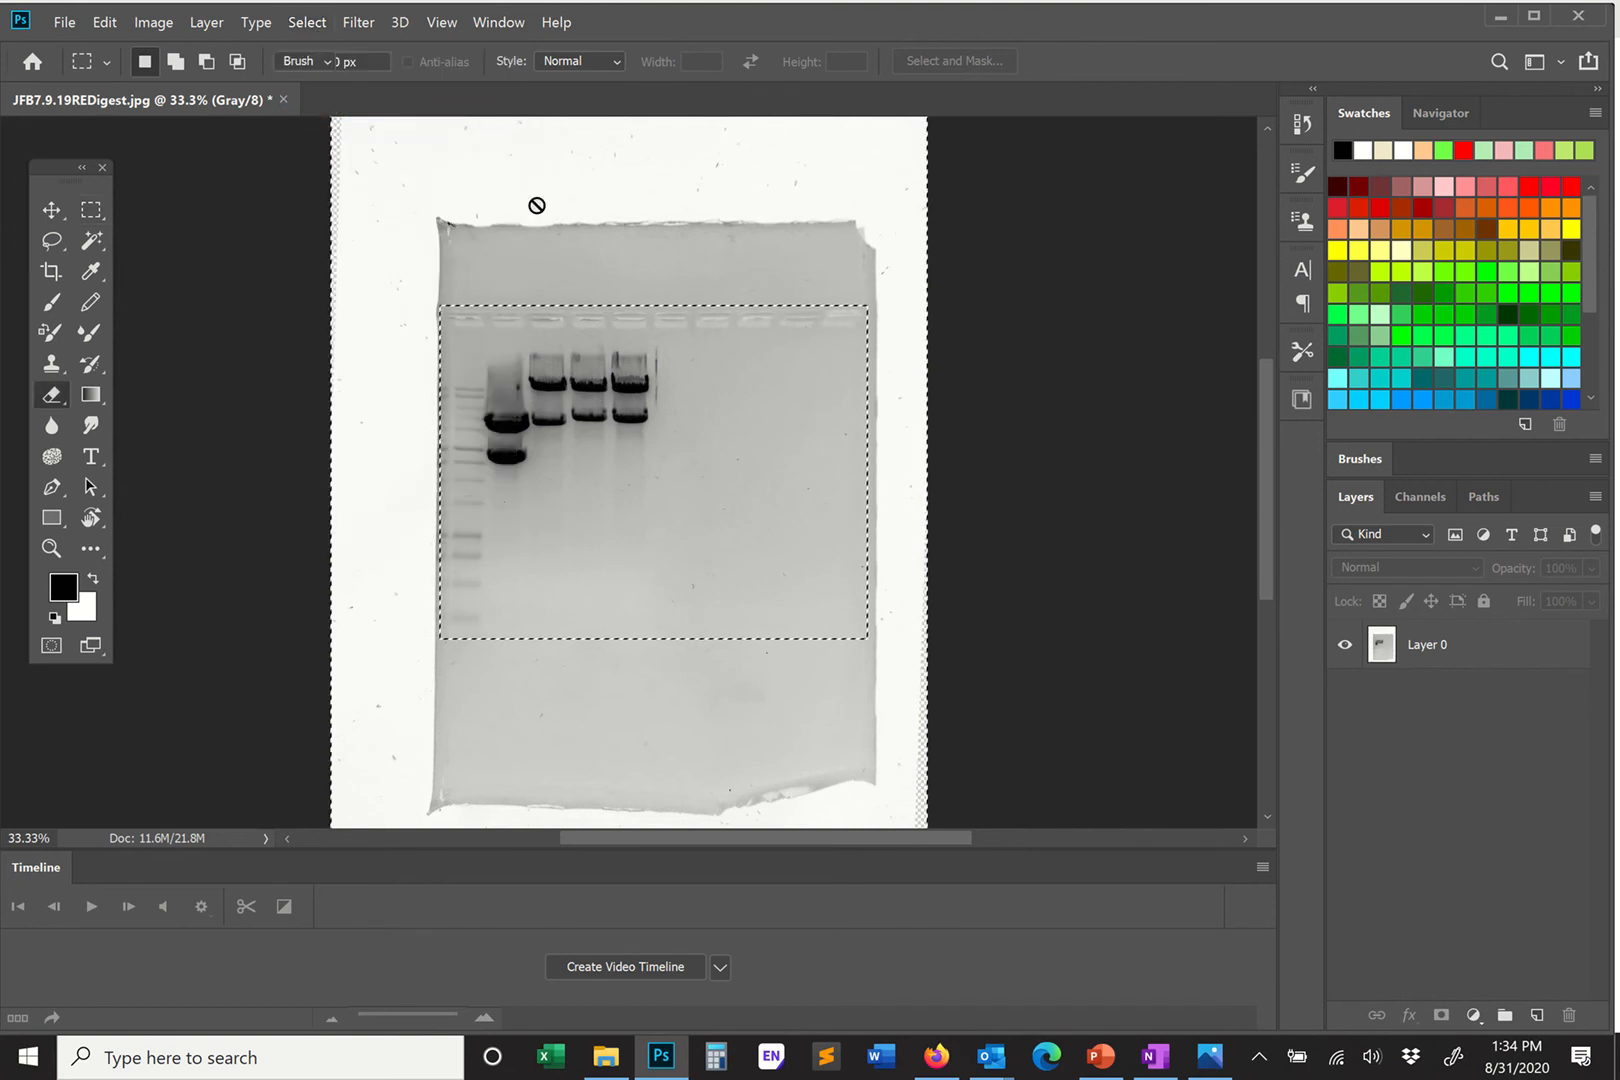
left_click(1474, 662)
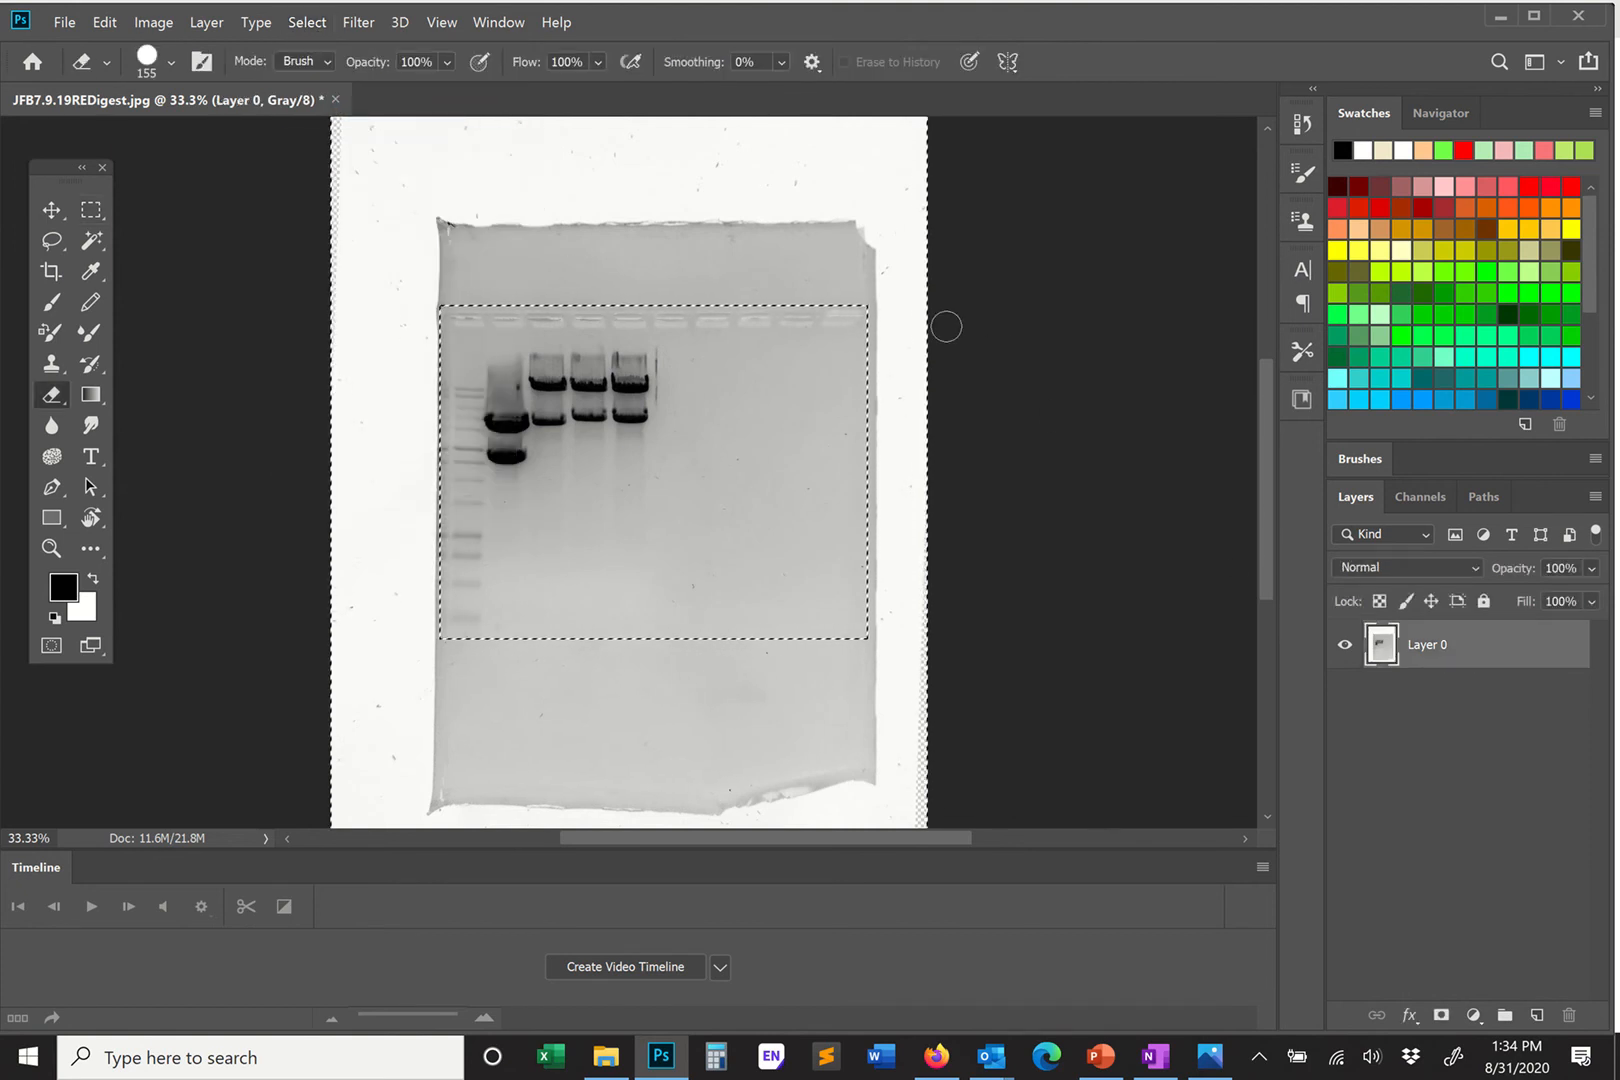
scroll(948, 326, "up", 2)
right_click(893, 290)
left_click(1128, 348)
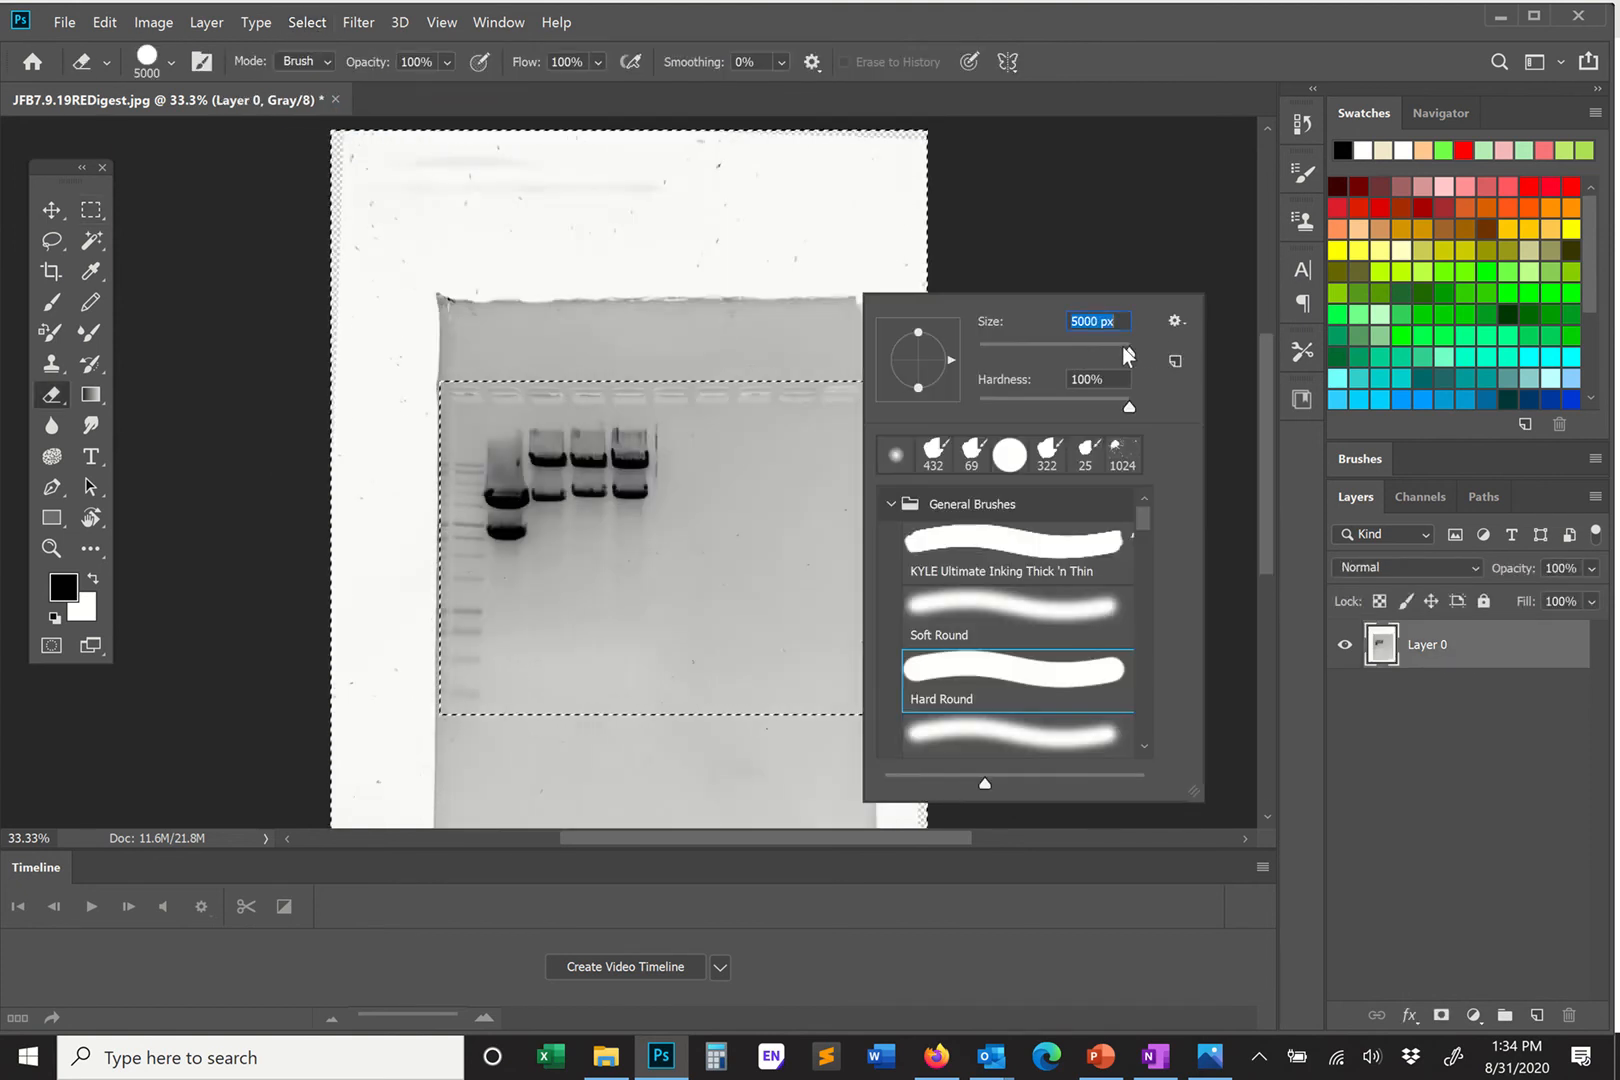
mouse_move(600, 460)
left_mouse_down()
mouse_move(1284, 400)
mouse_move(1290, 420)
mouse_move(1225, 455)
mouse_move(1265, 565)
left_mouse_up()
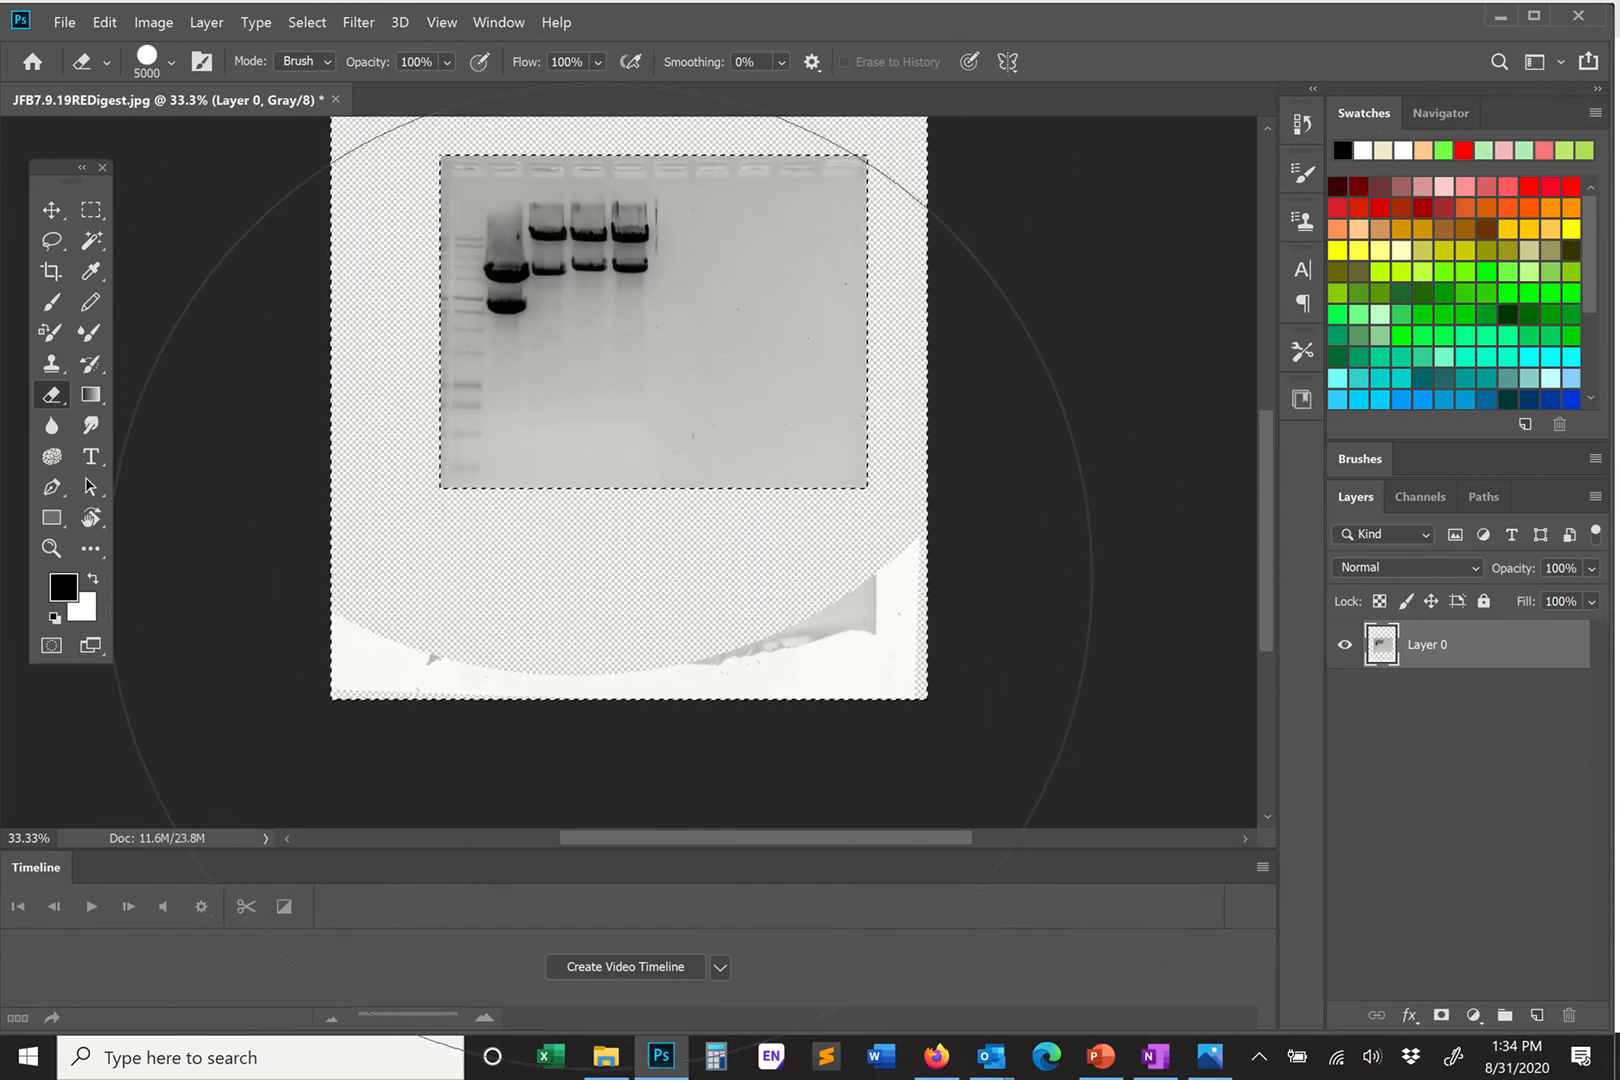
left_click_drag(930, 405, 11, 184)
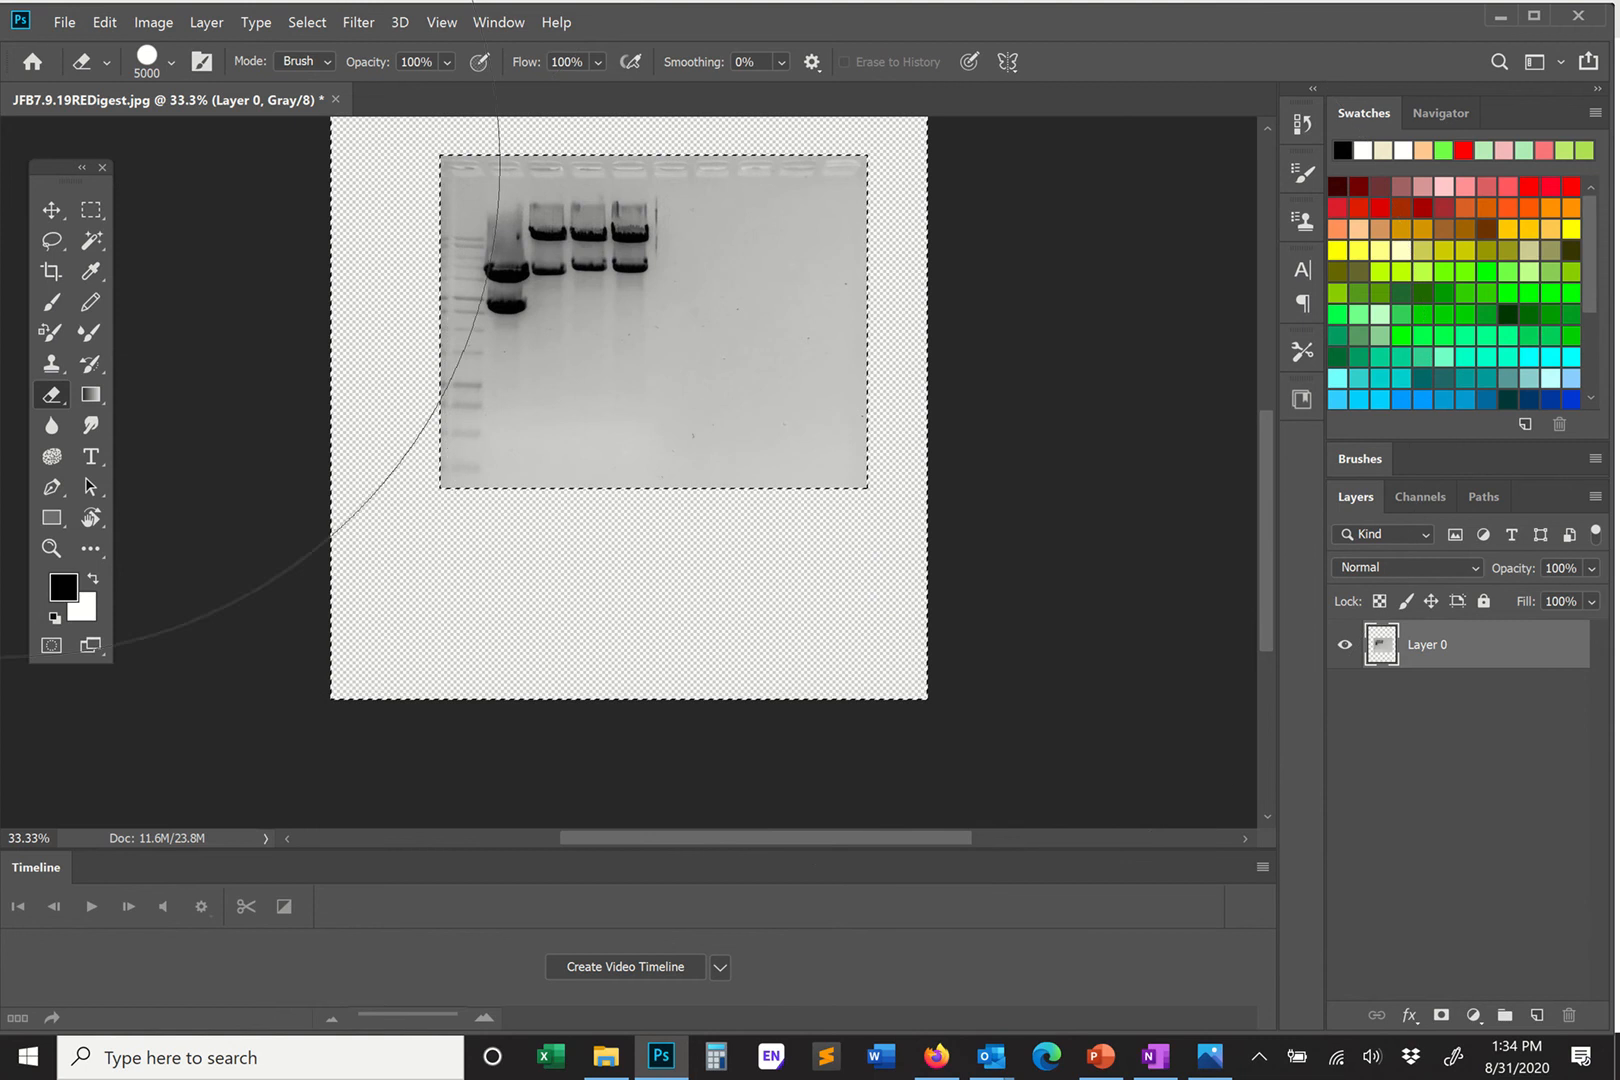
Convert Layer 0 into a Background layer, filling the erased surroundings with white.
left_click(51, 210)
scroll(1063, 530, "up", 3)
scroll(1073, 527, "up", 3)
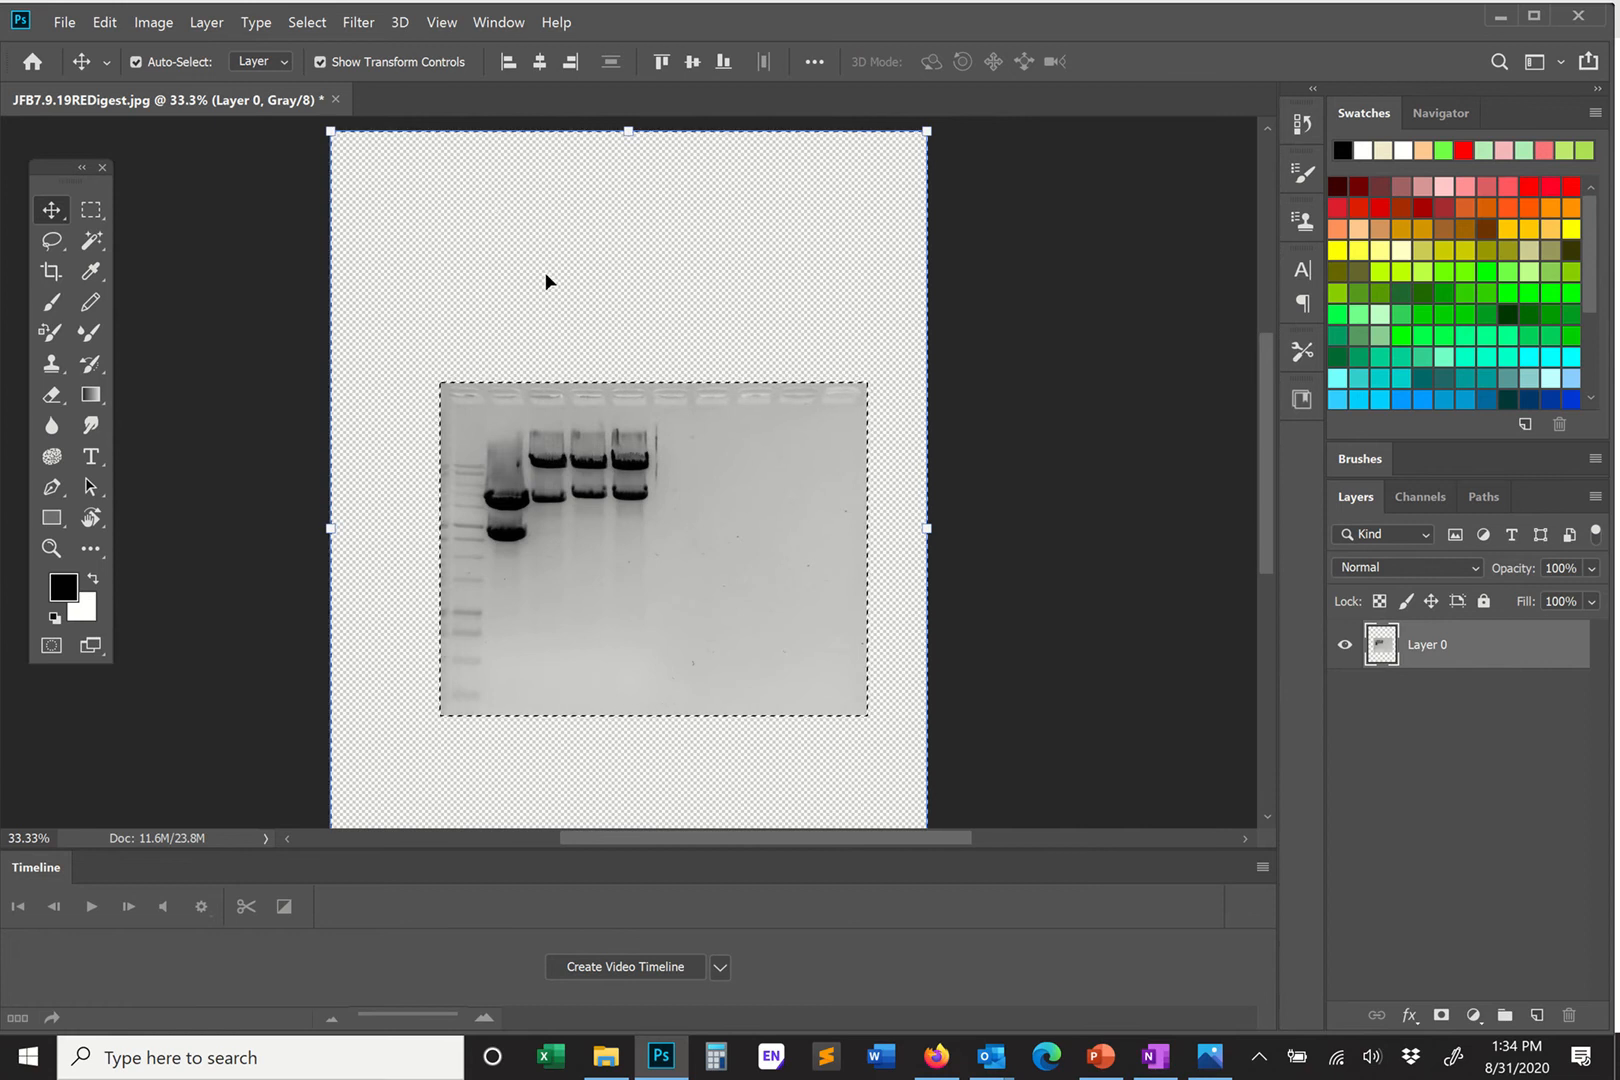
left_click(194, 22)
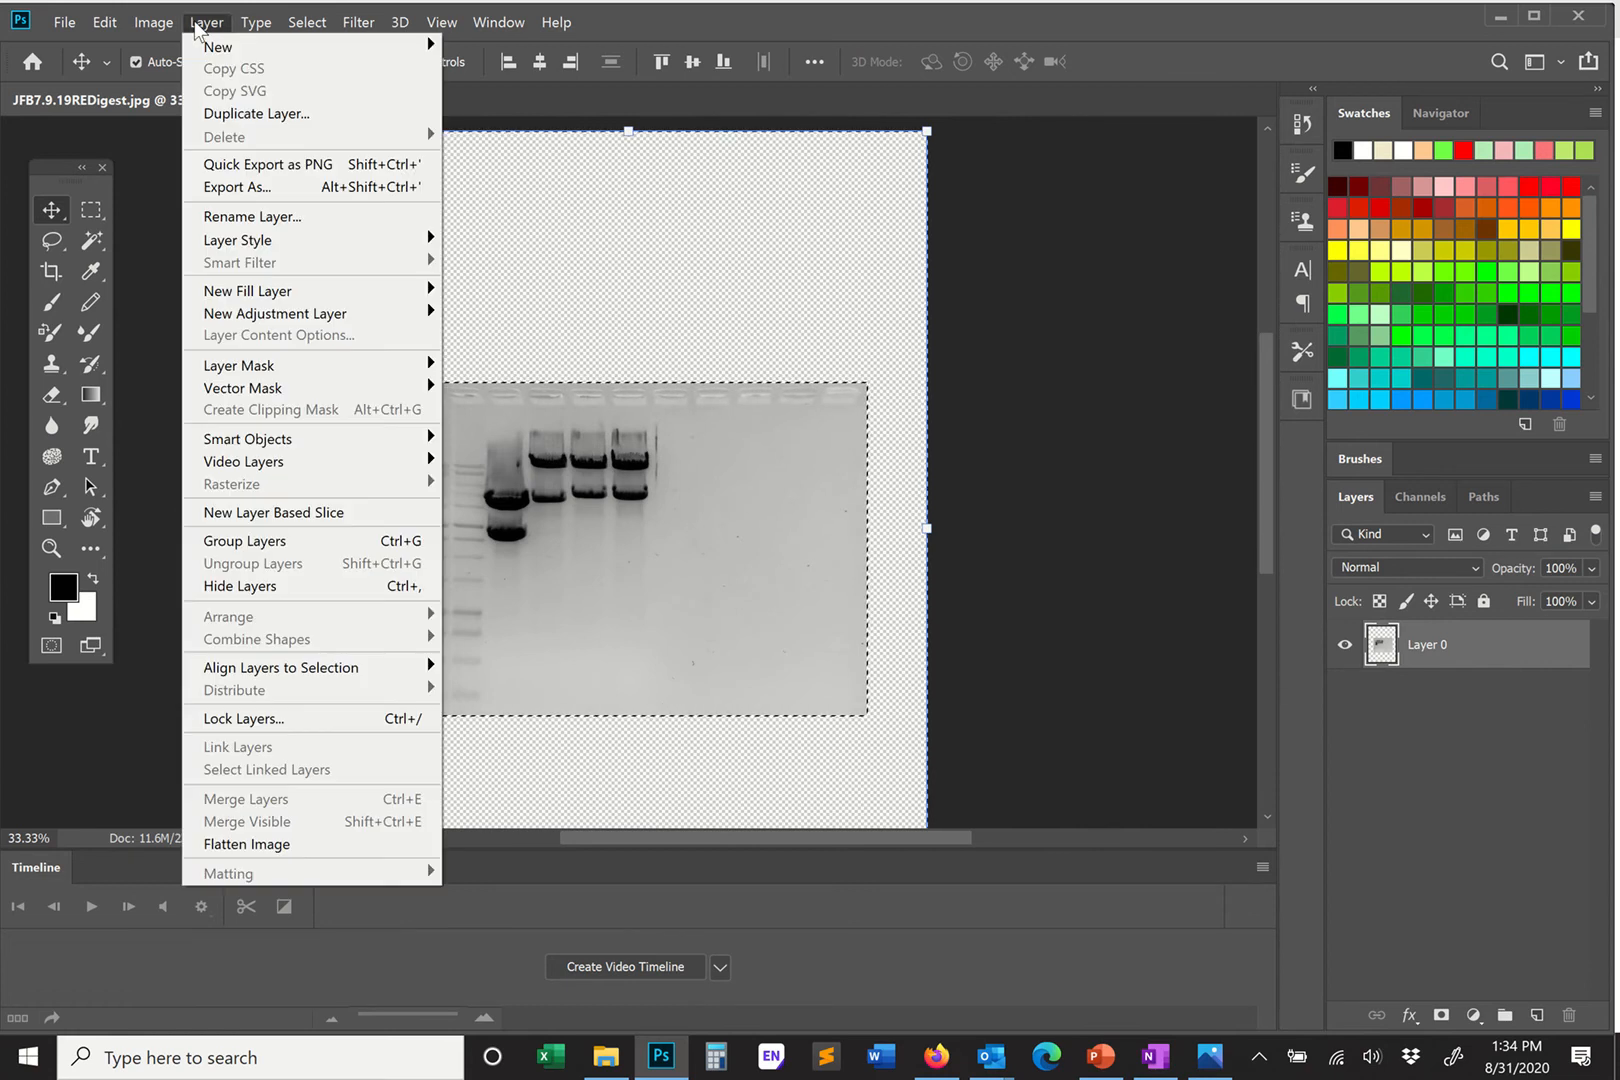
mouse_move(300, 46)
left_click(537, 72)
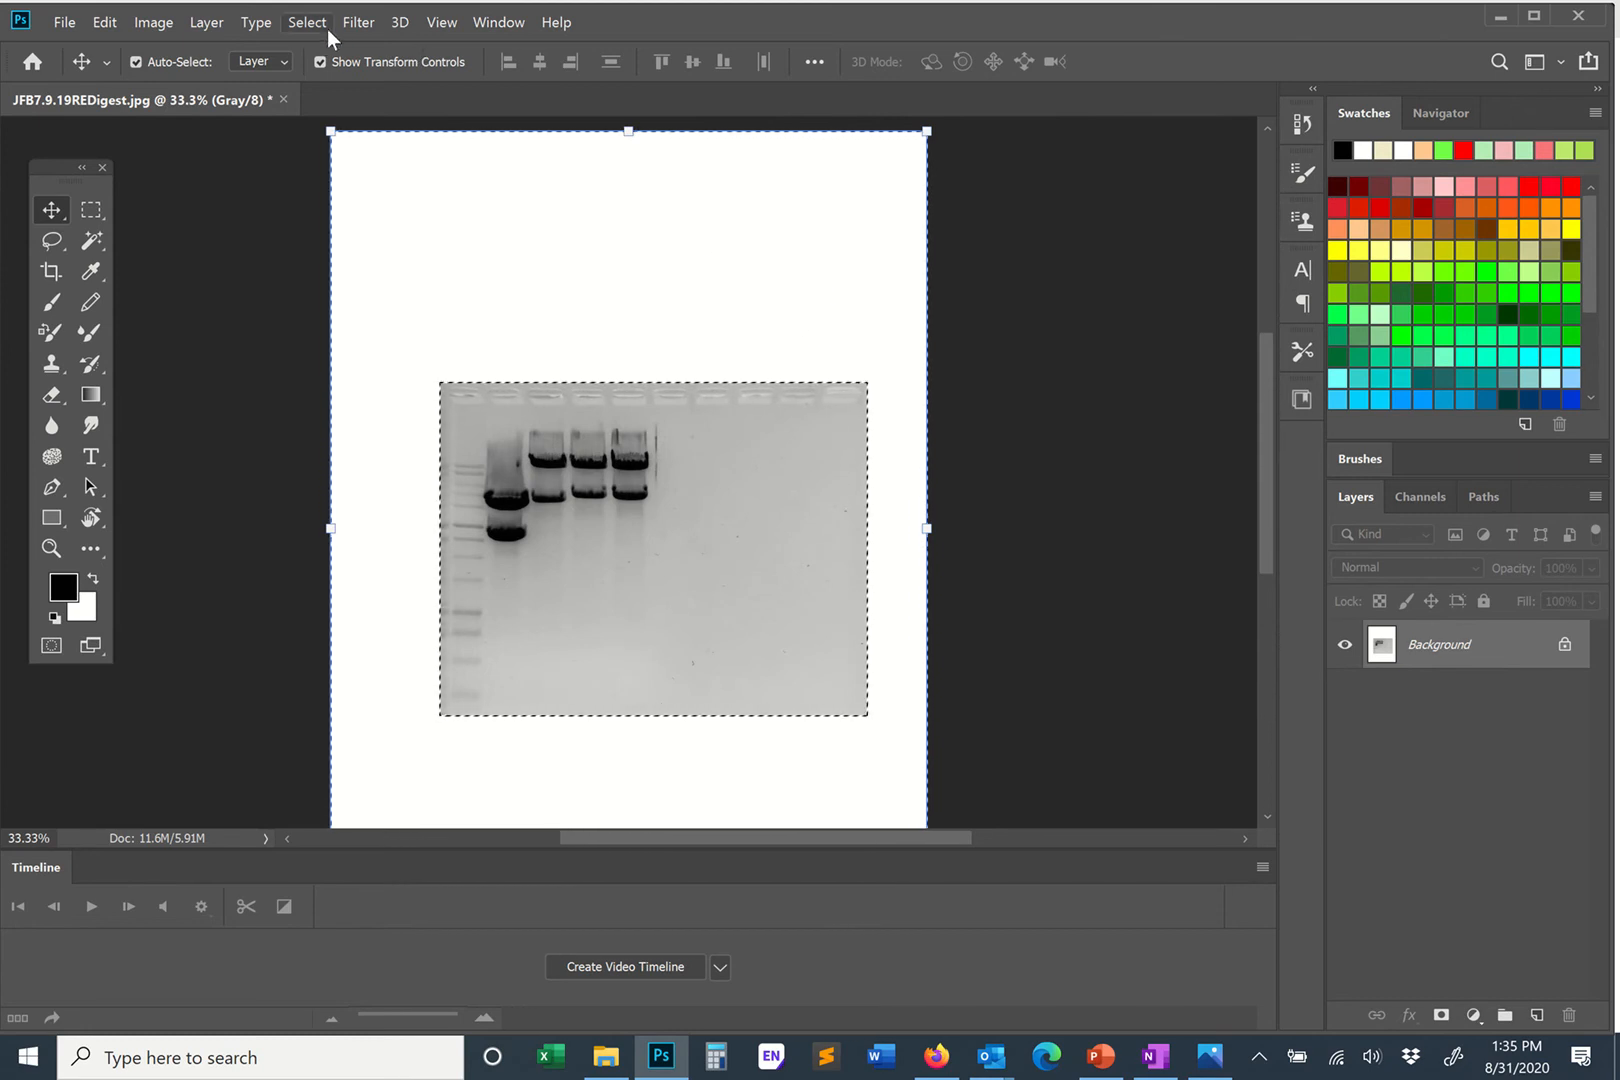
Undo the conversion to a Background layer, and add a new empty layer beneath Layer 0.
key("ctrl+z")
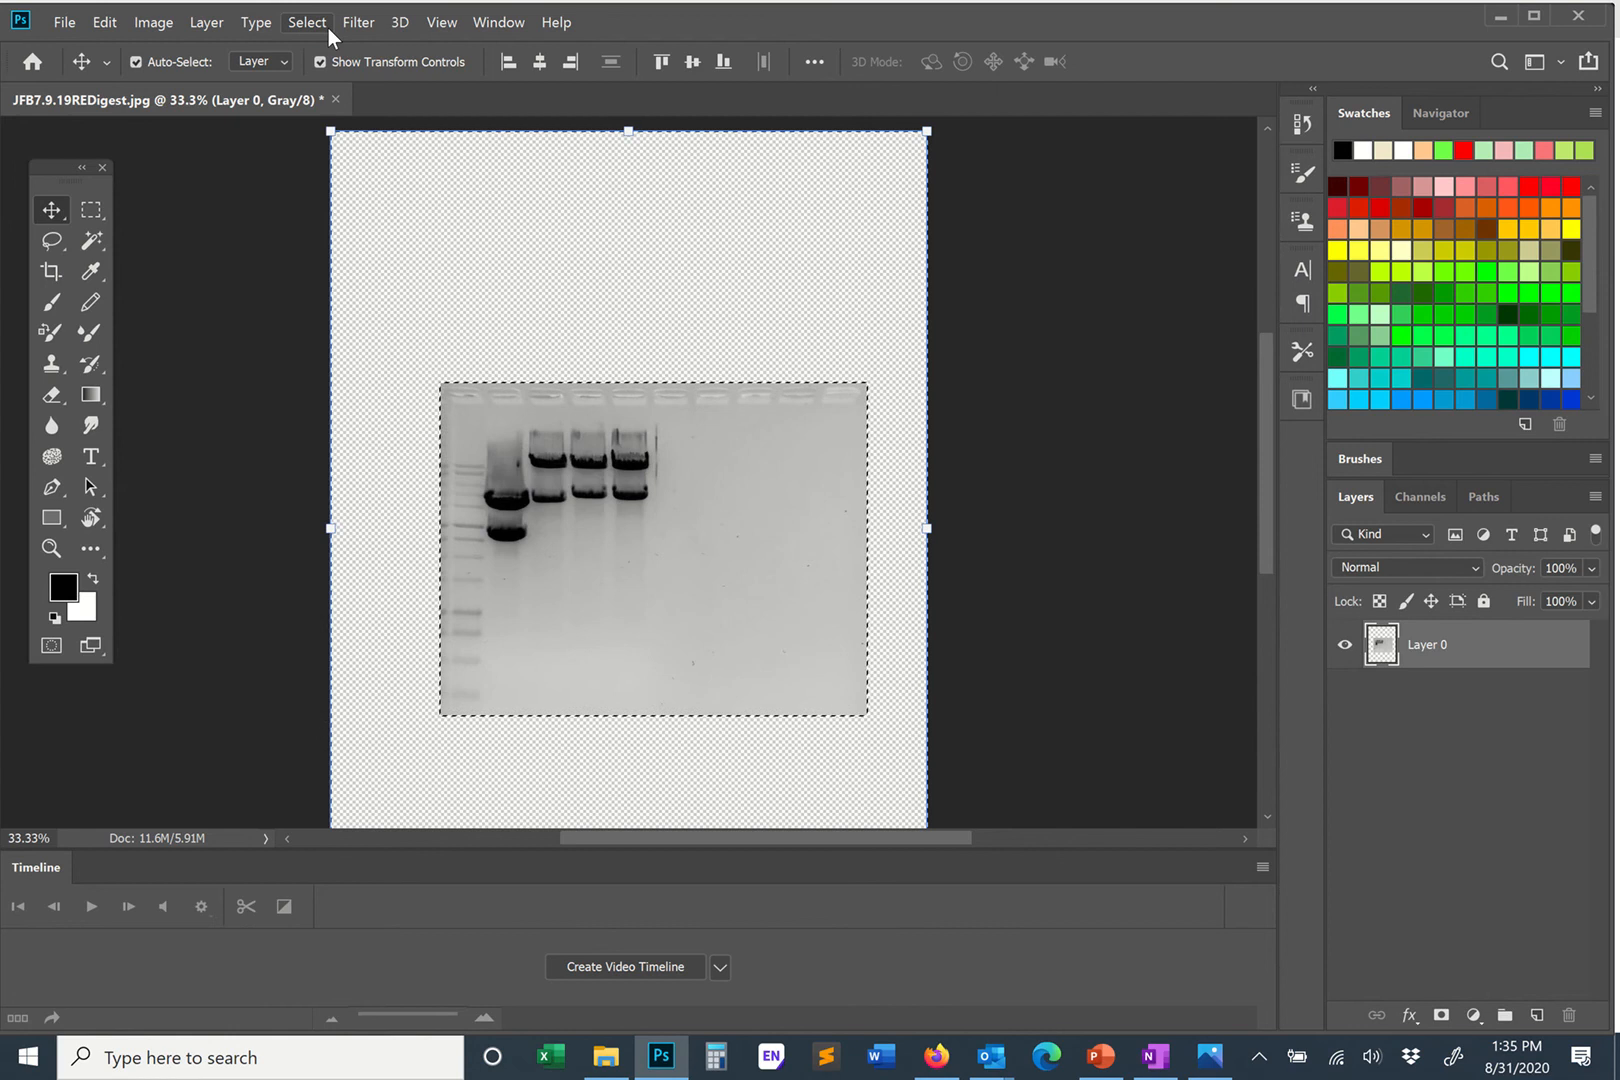
left_click(193, 21)
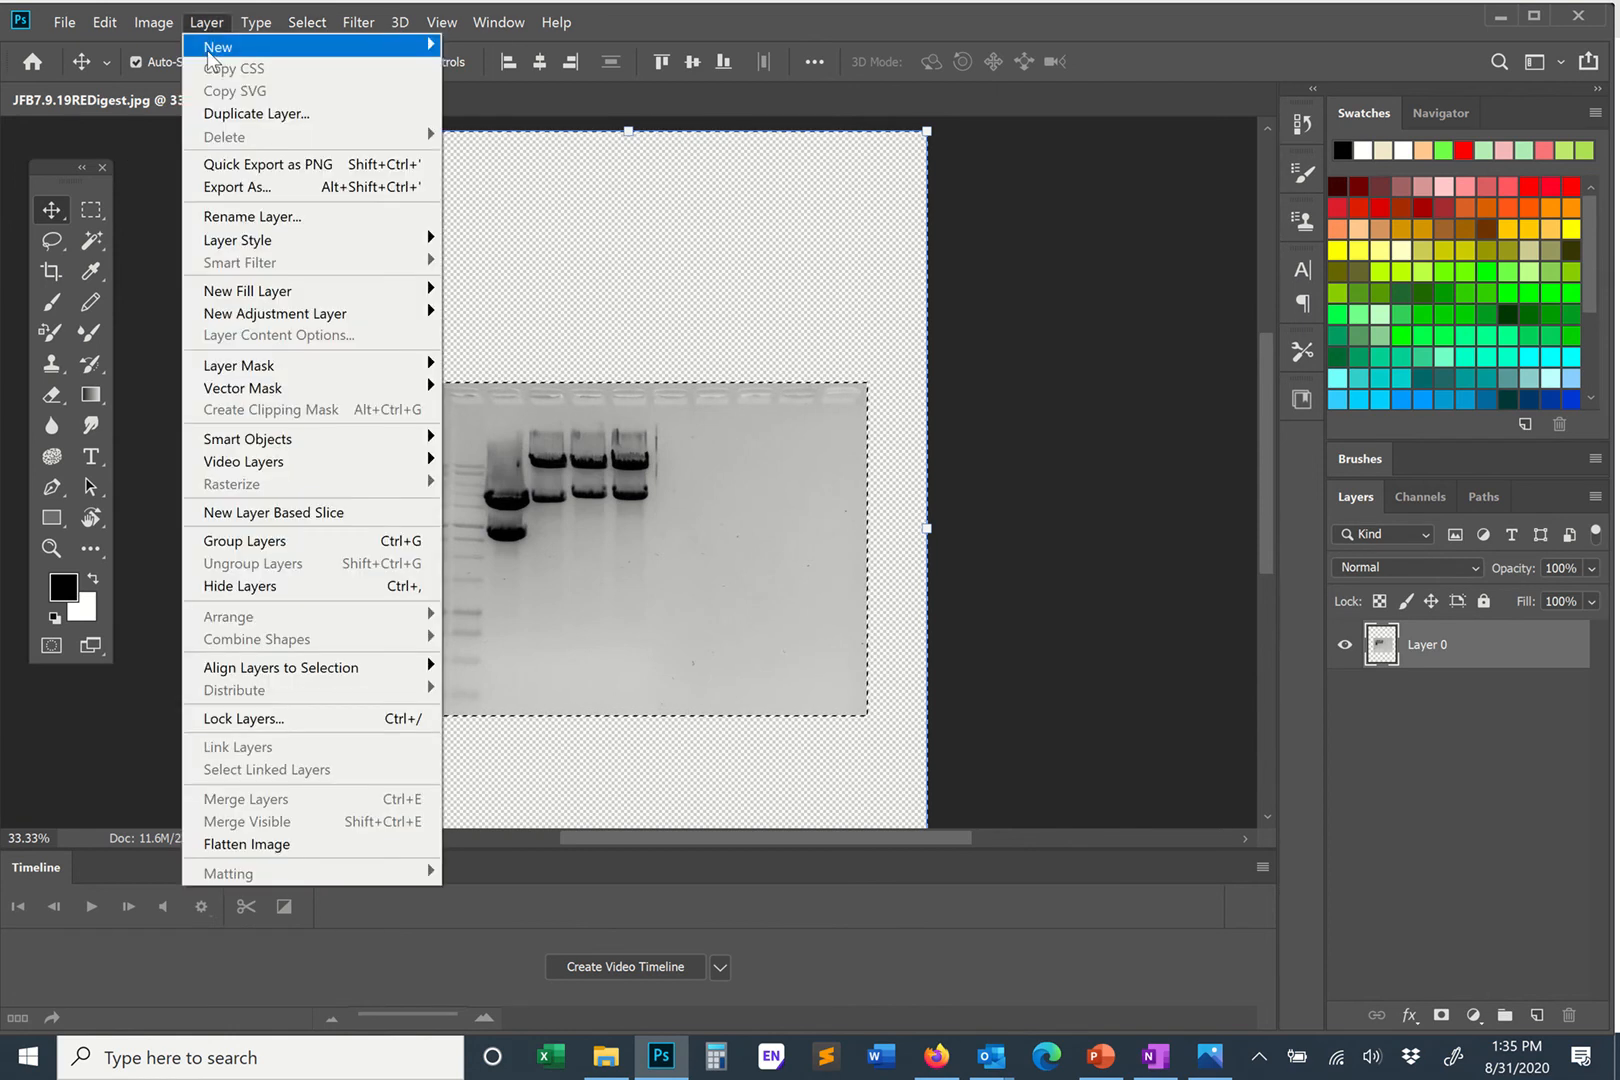
mouse_move(217, 43)
left_click(488, 47)
key("Return")
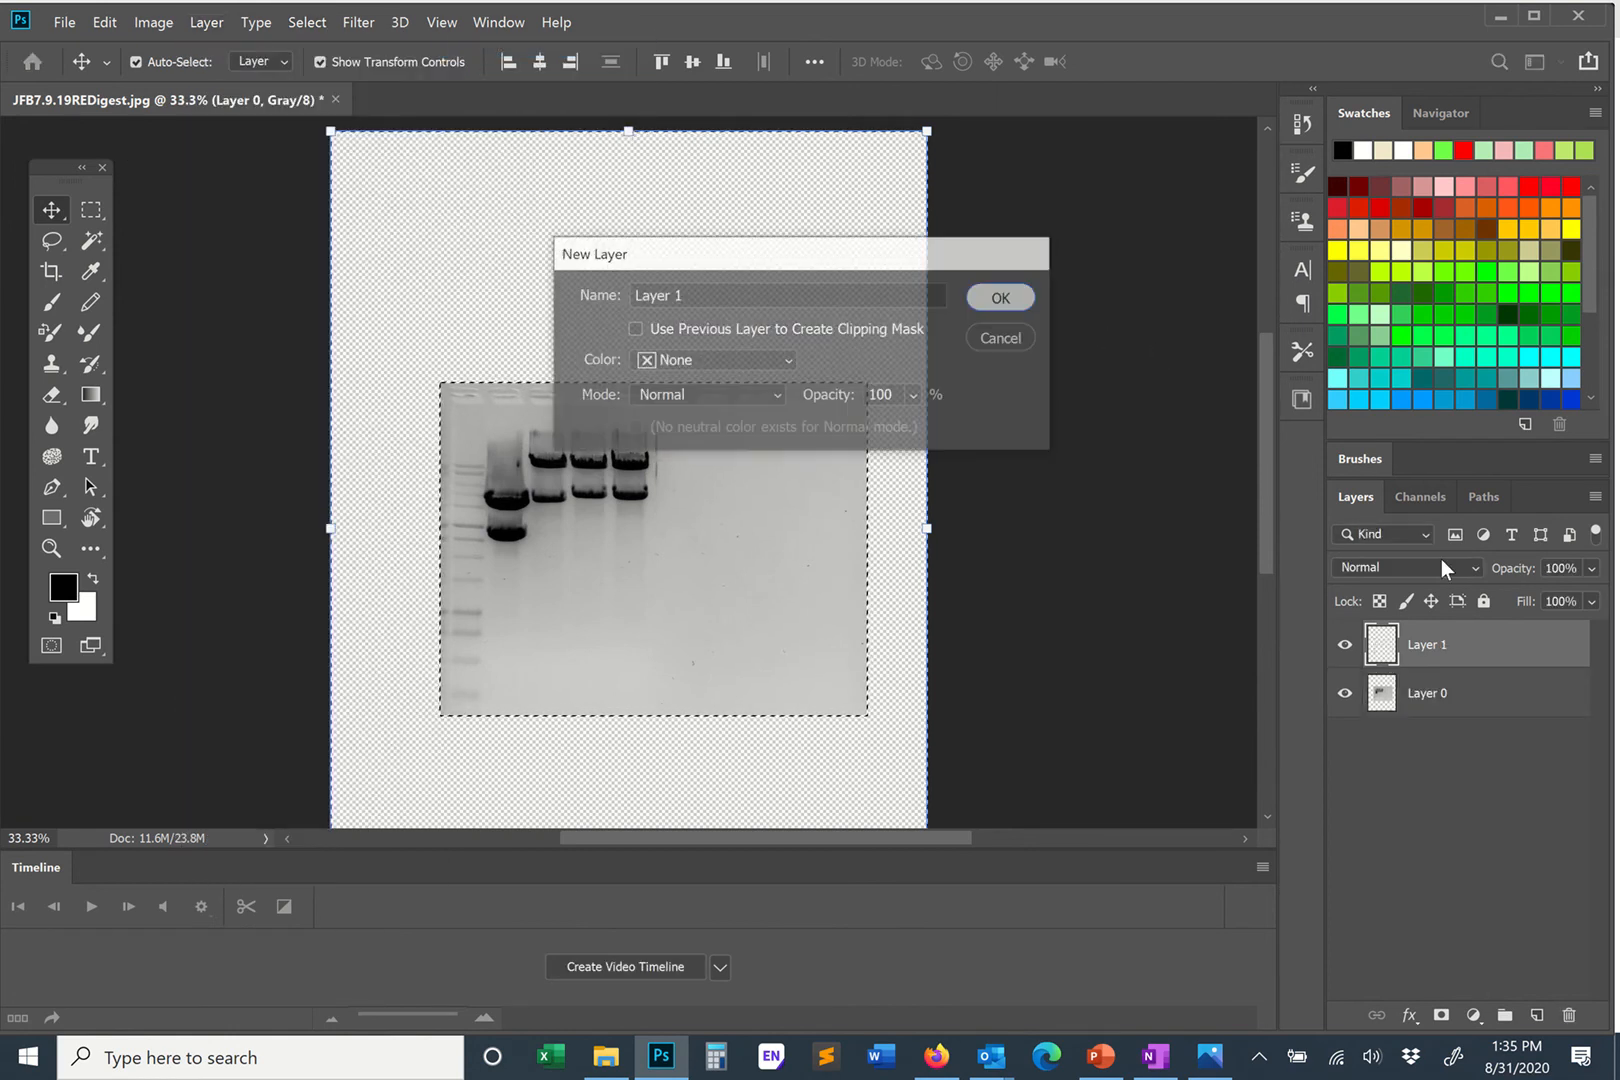
left_click_drag(1464, 654, 1461, 714)
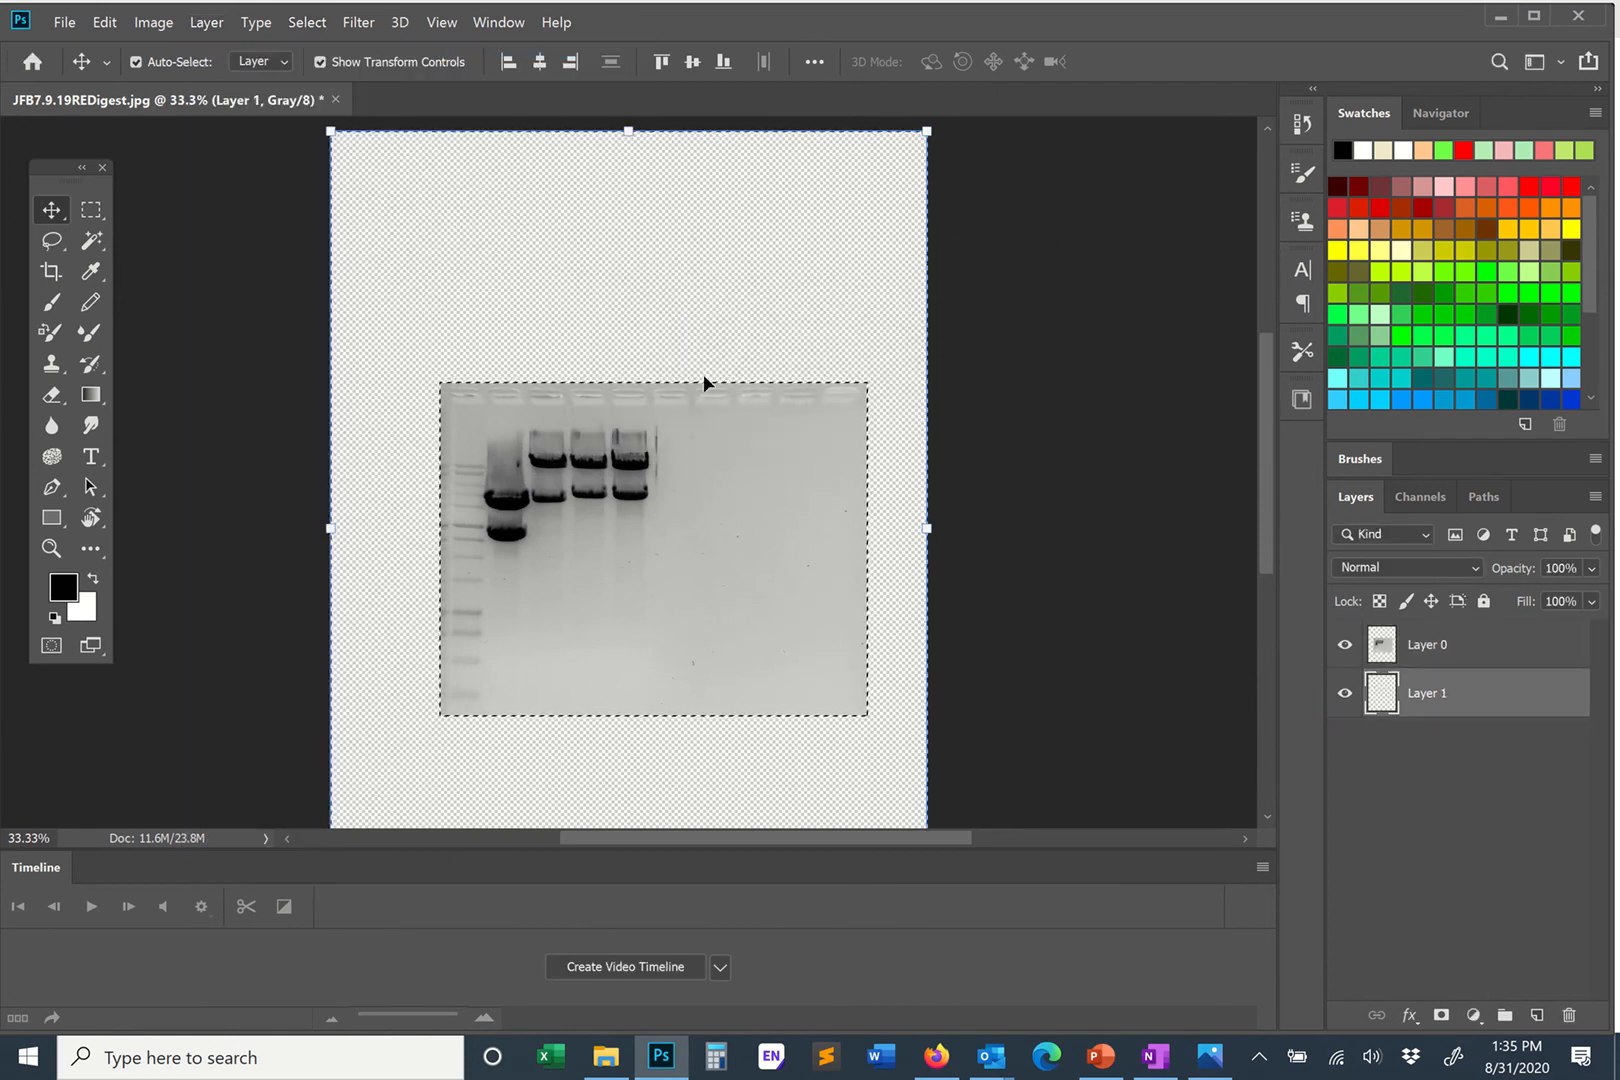
Set the foreground colour to white and configure a soft round brush of 3583 px at 100% opacity.
left_click(64, 592)
type("100")
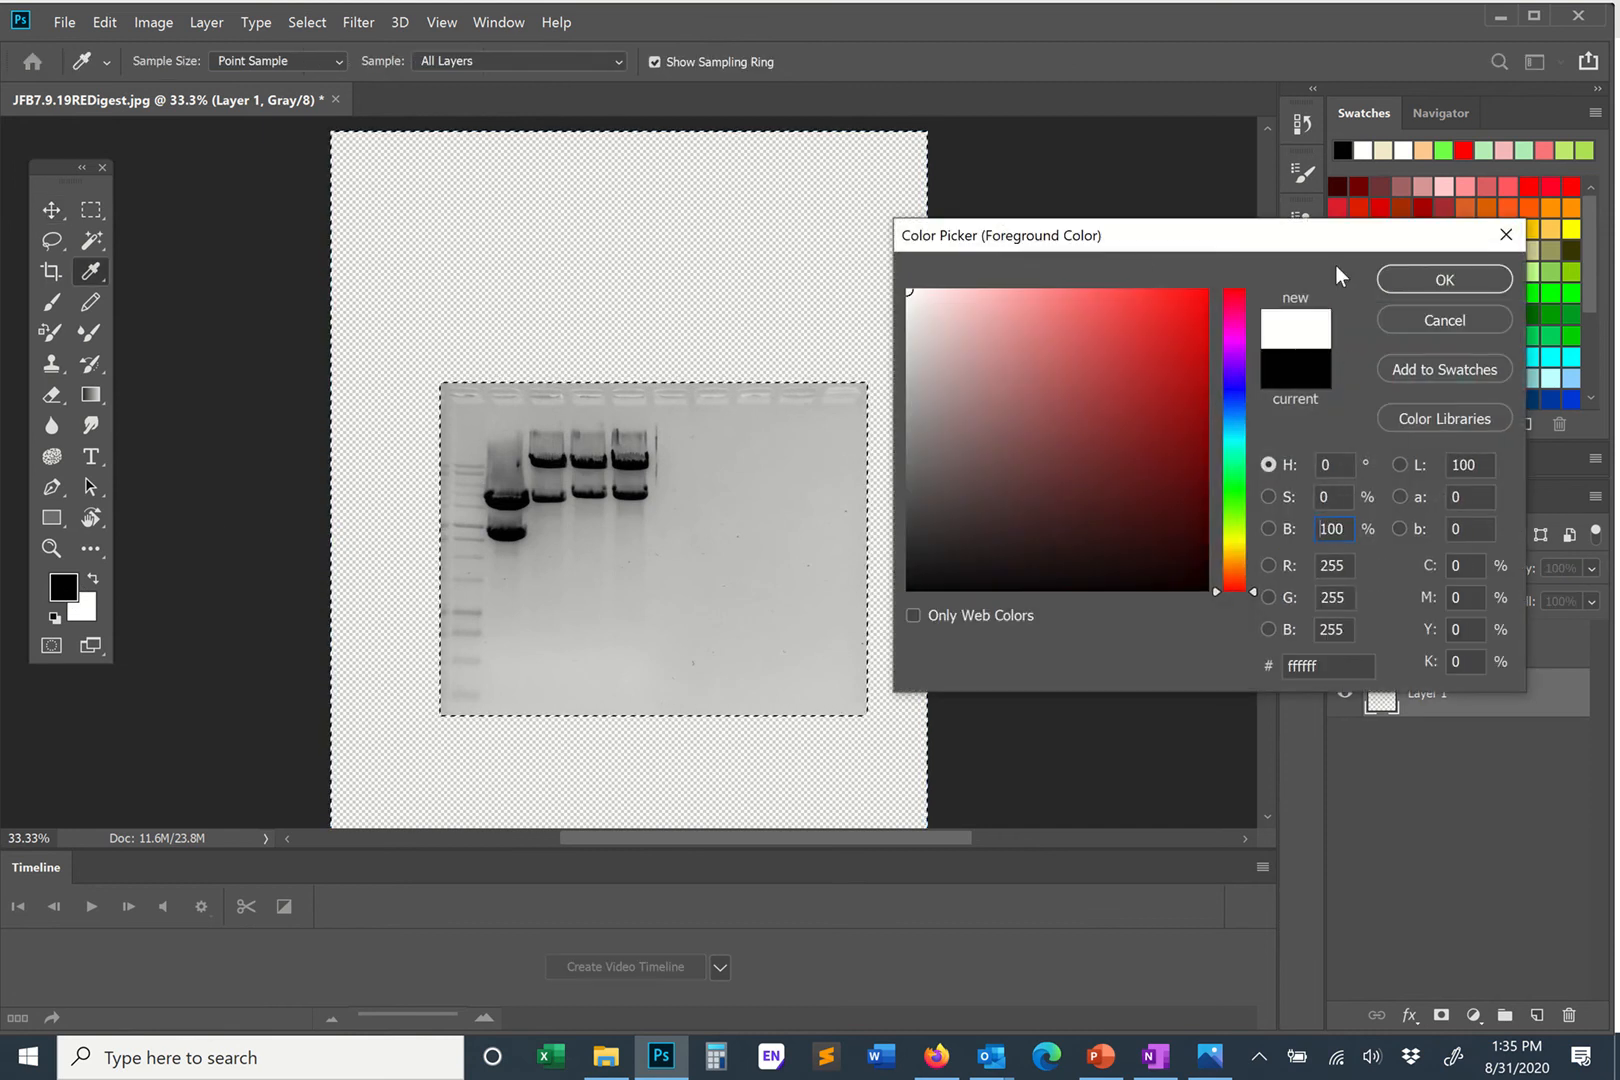
key("Return")
key("b")
right_click(712, 274)
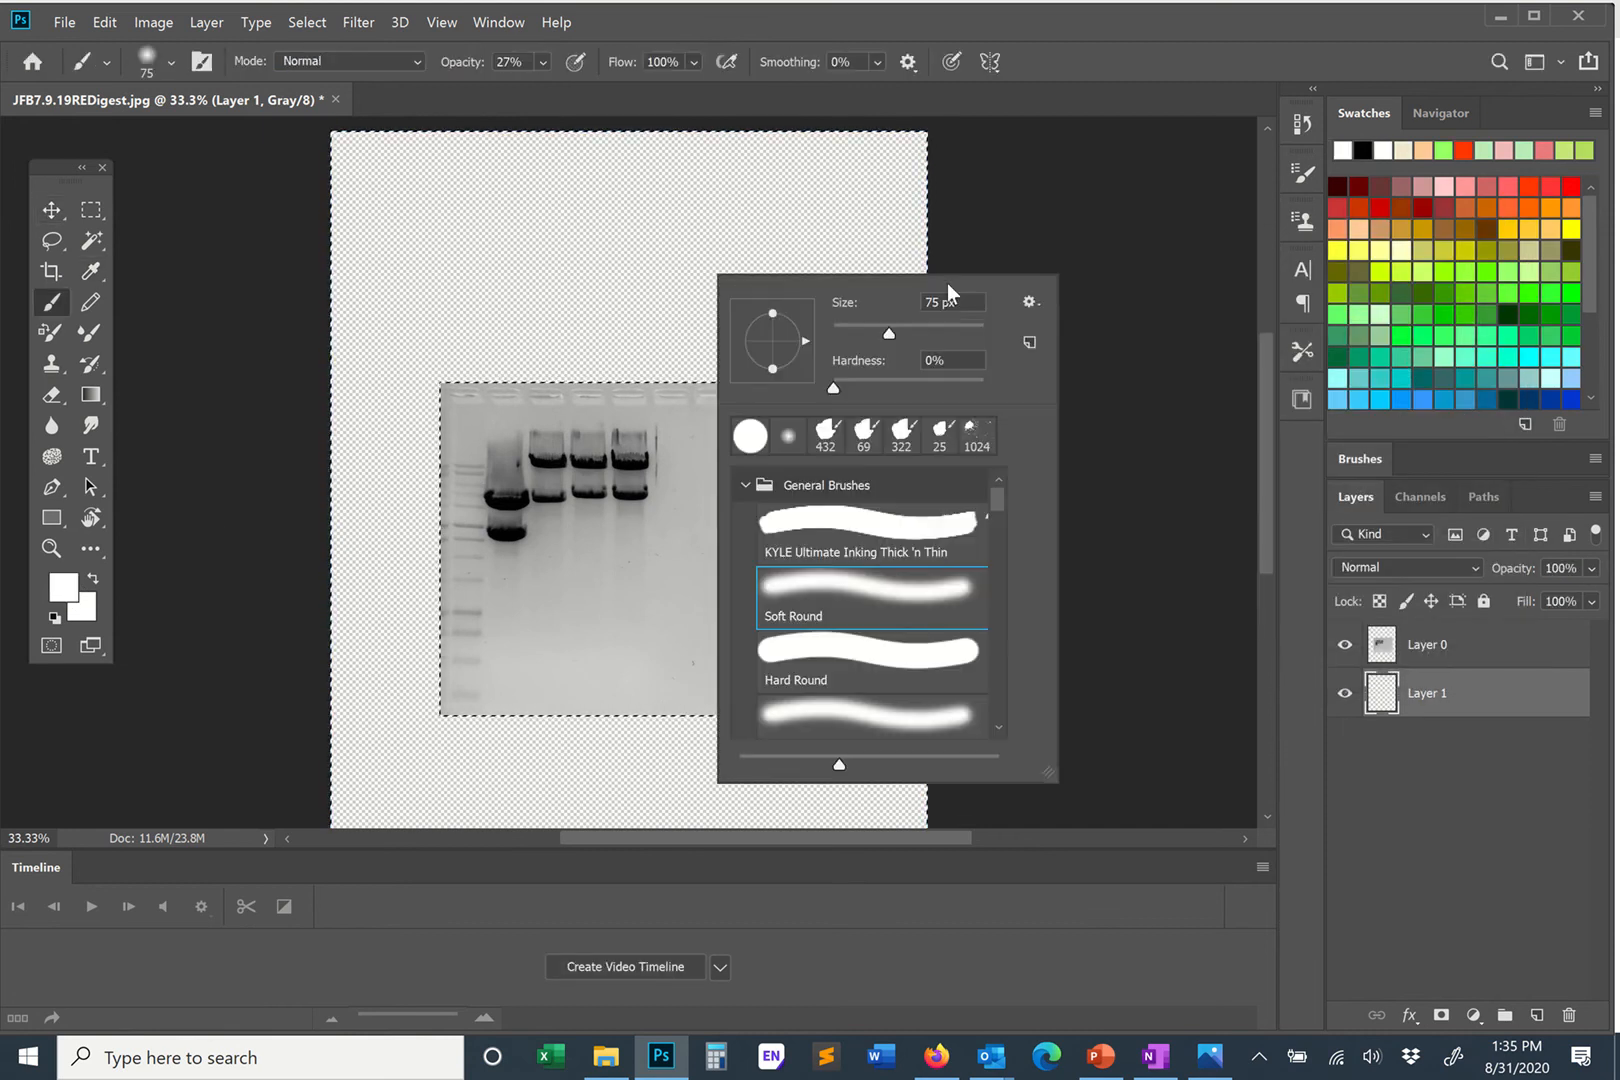
left_click(967, 331)
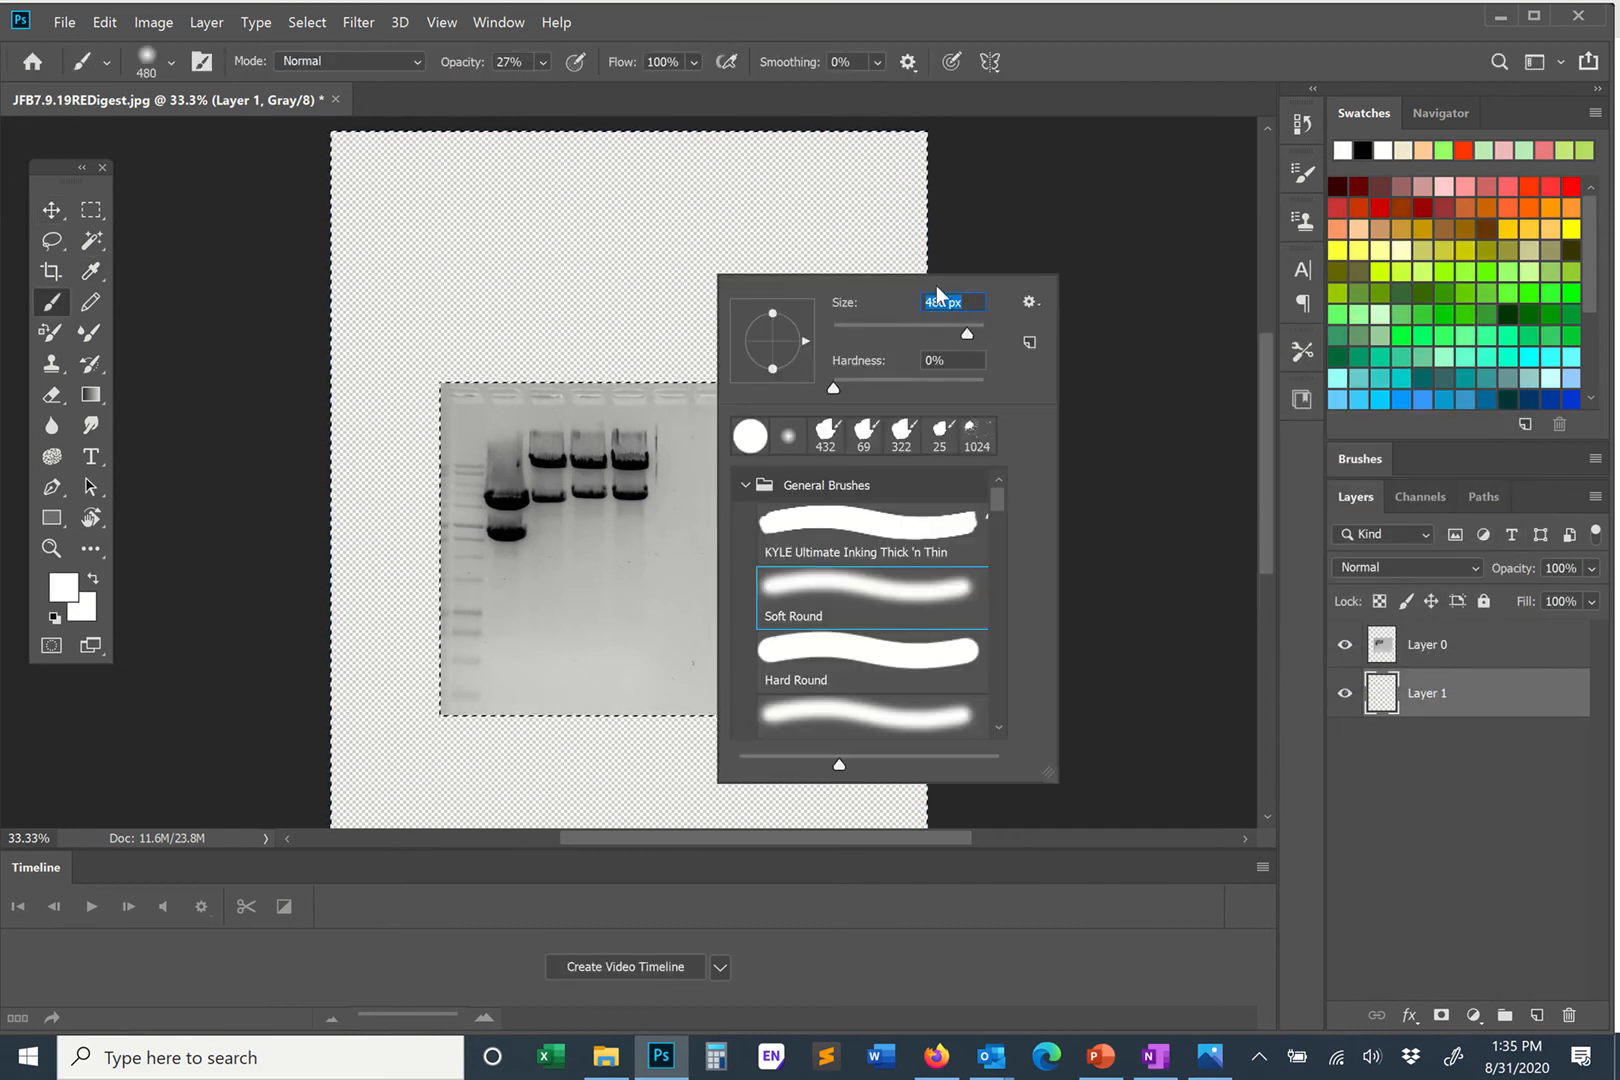
left_click(981, 330)
left_click(503, 241)
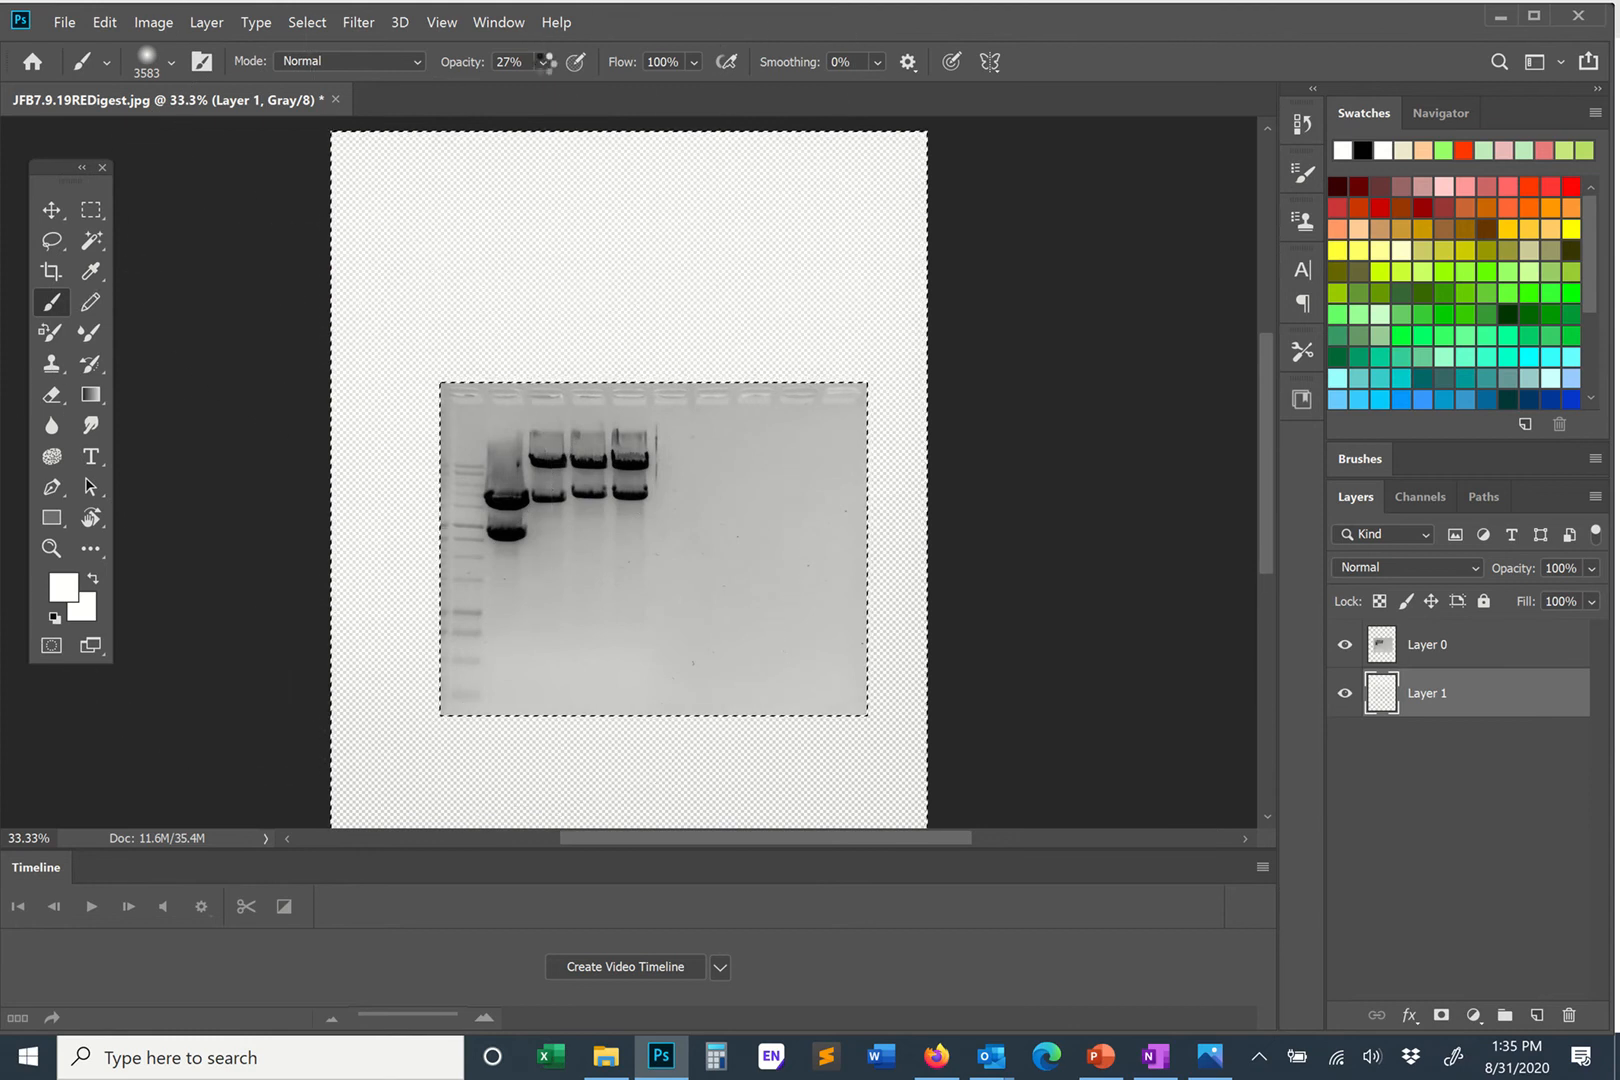
left_click(543, 65)
left_click_drag(562, 89, 925, 215)
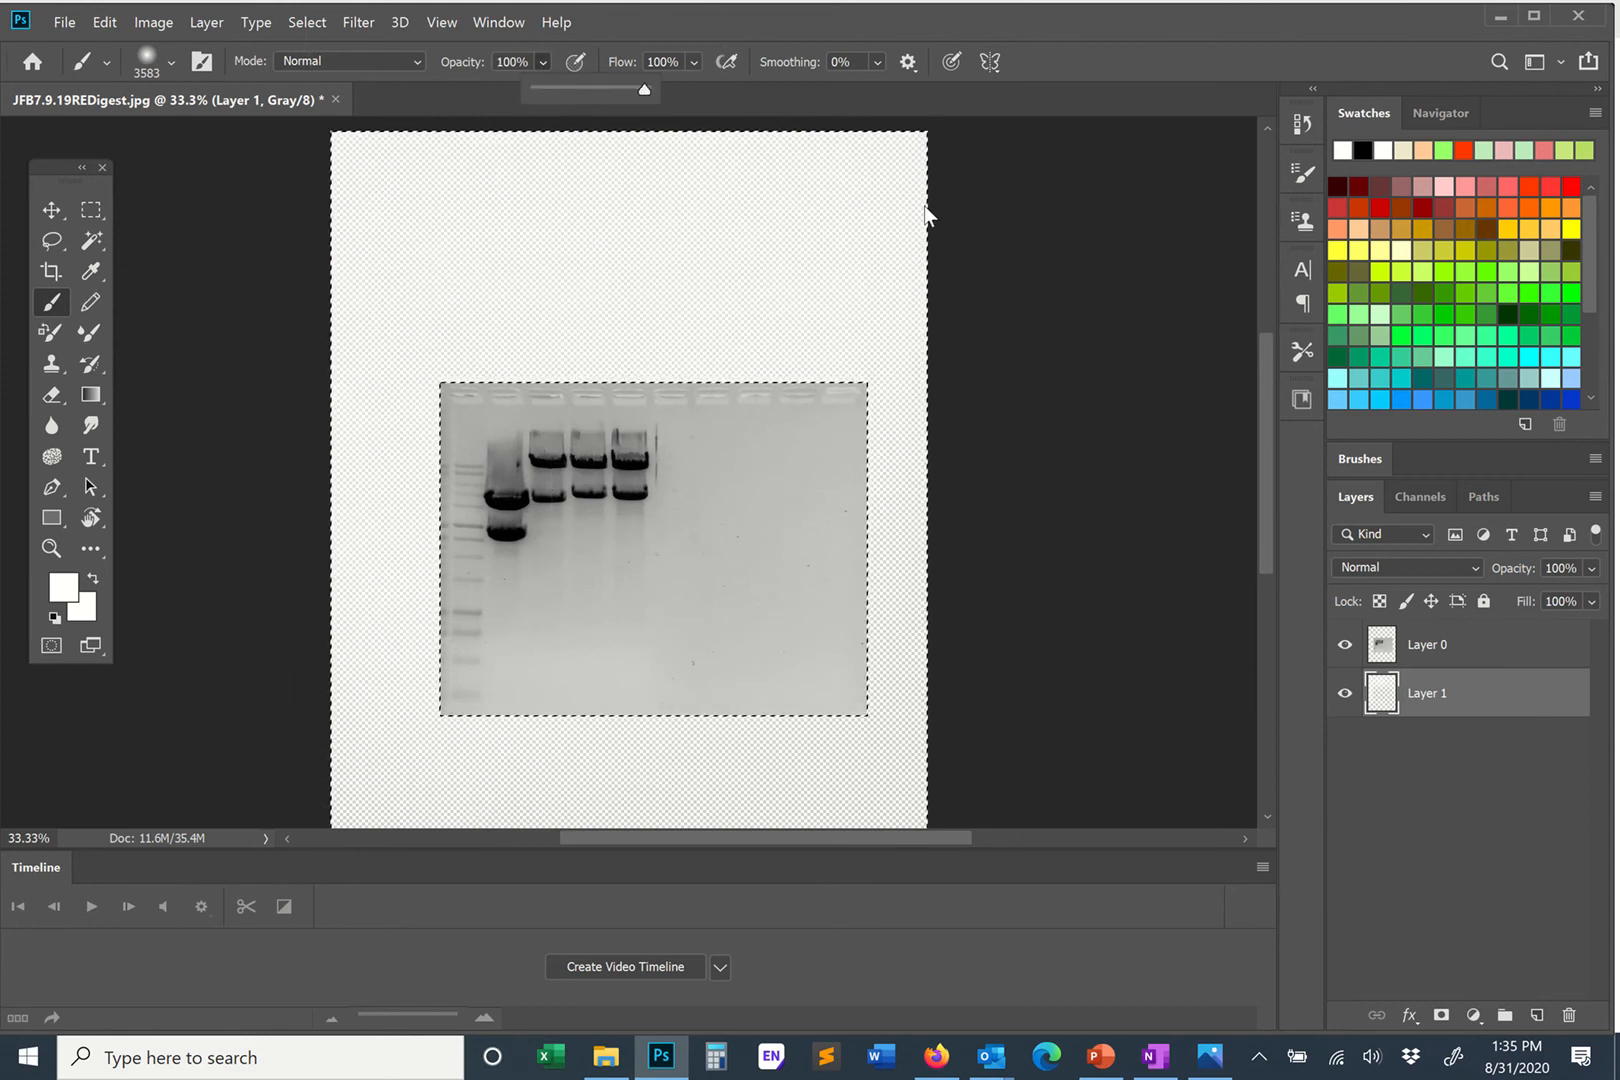
Paint the whole selected area around the gel white on Layer 1, and clear the selection.
mouse_move(832, 243)
left_mouse_down()
mouse_move(435, 504)
mouse_move(882, 568)
mouse_move(956, 286)
mouse_move(1054, 380)
left_mouse_up()
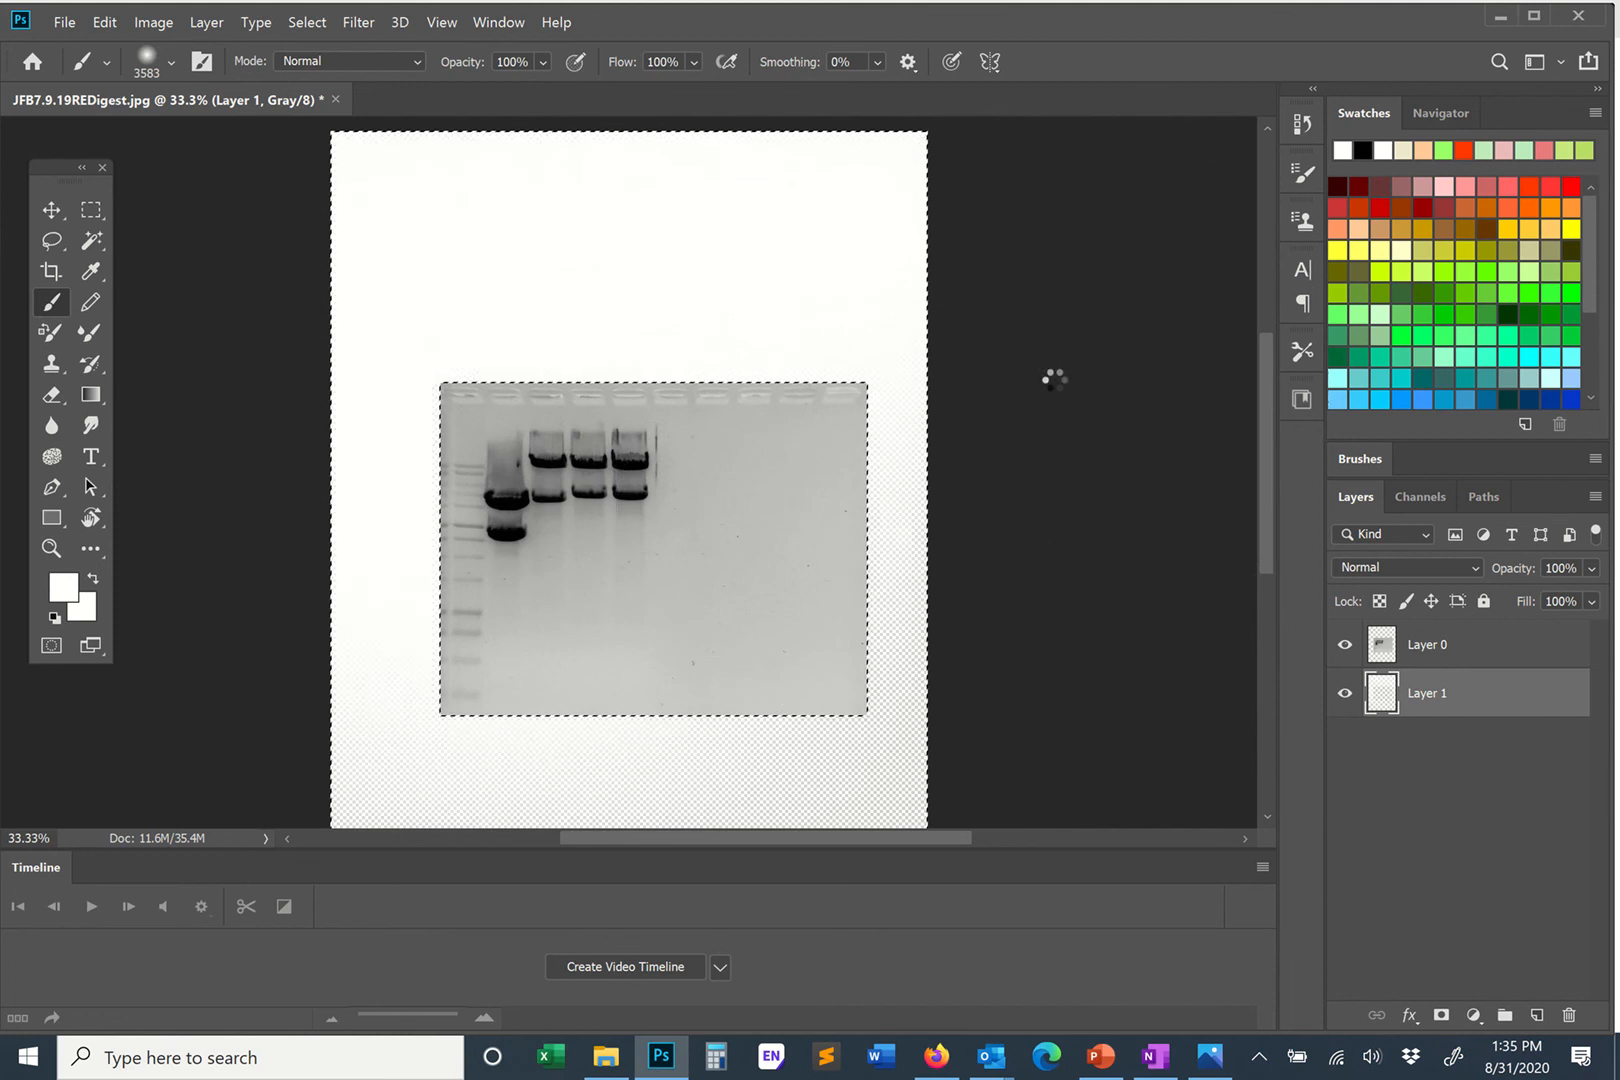
scroll(1040, 400, "down", 3)
mouse_move(915, 494)
left_mouse_down()
mouse_move(366, 506)
mouse_move(673, 586)
mouse_move(897, 570)
mouse_move(424, 377)
mouse_move(746, 266)
mouse_move(969, 300)
mouse_move(1110, 478)
mouse_move(1240, 433)
mouse_move(1169, 534)
mouse_move(1190, 560)
left_mouse_up()
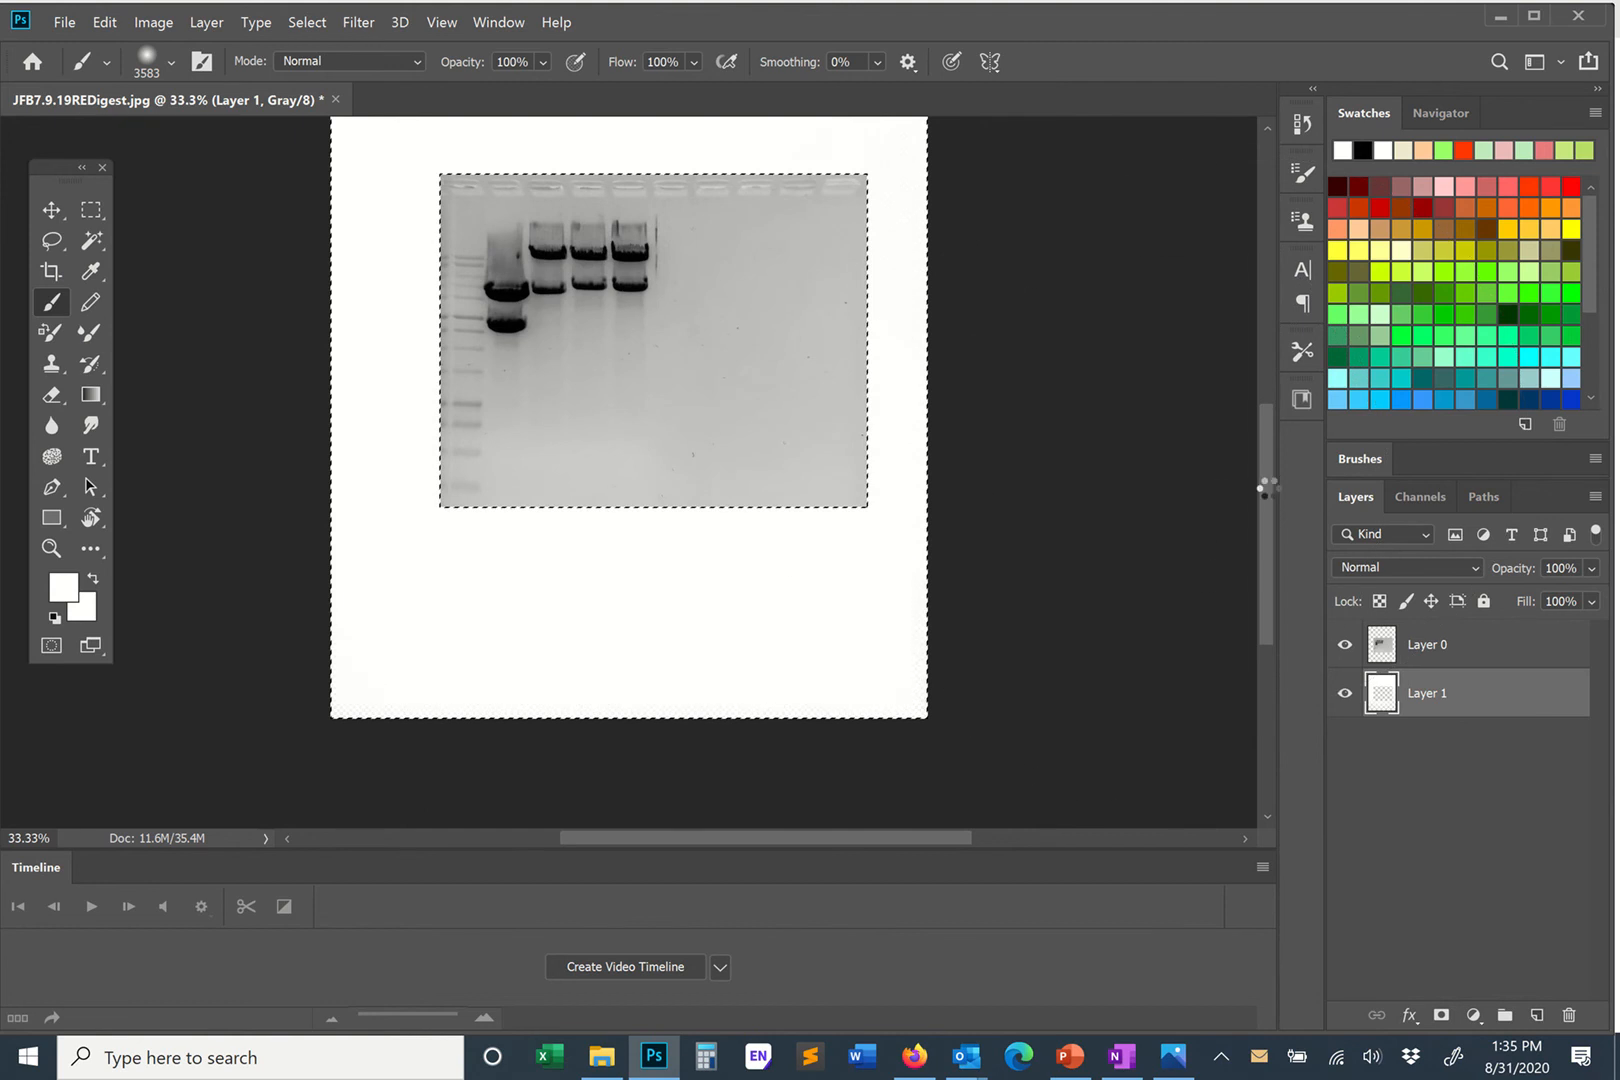
left_click_drag(1264, 487, 1258, 420)
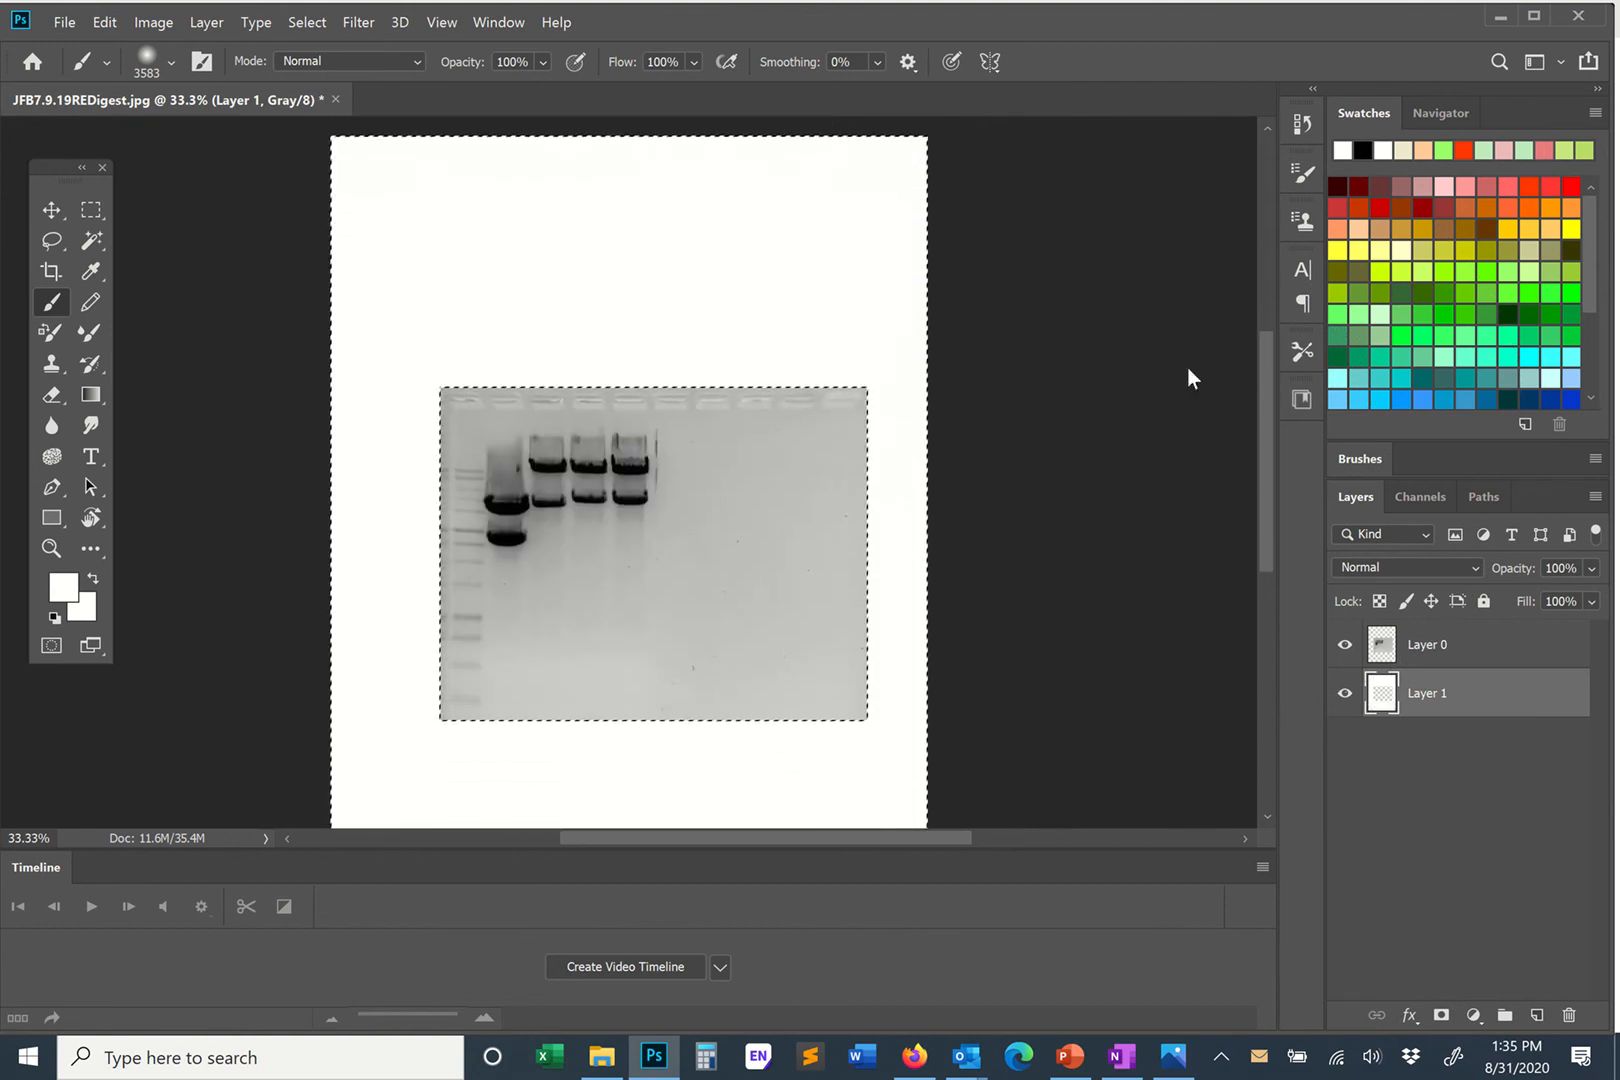
left_click(298, 22)
left_click(318, 69)
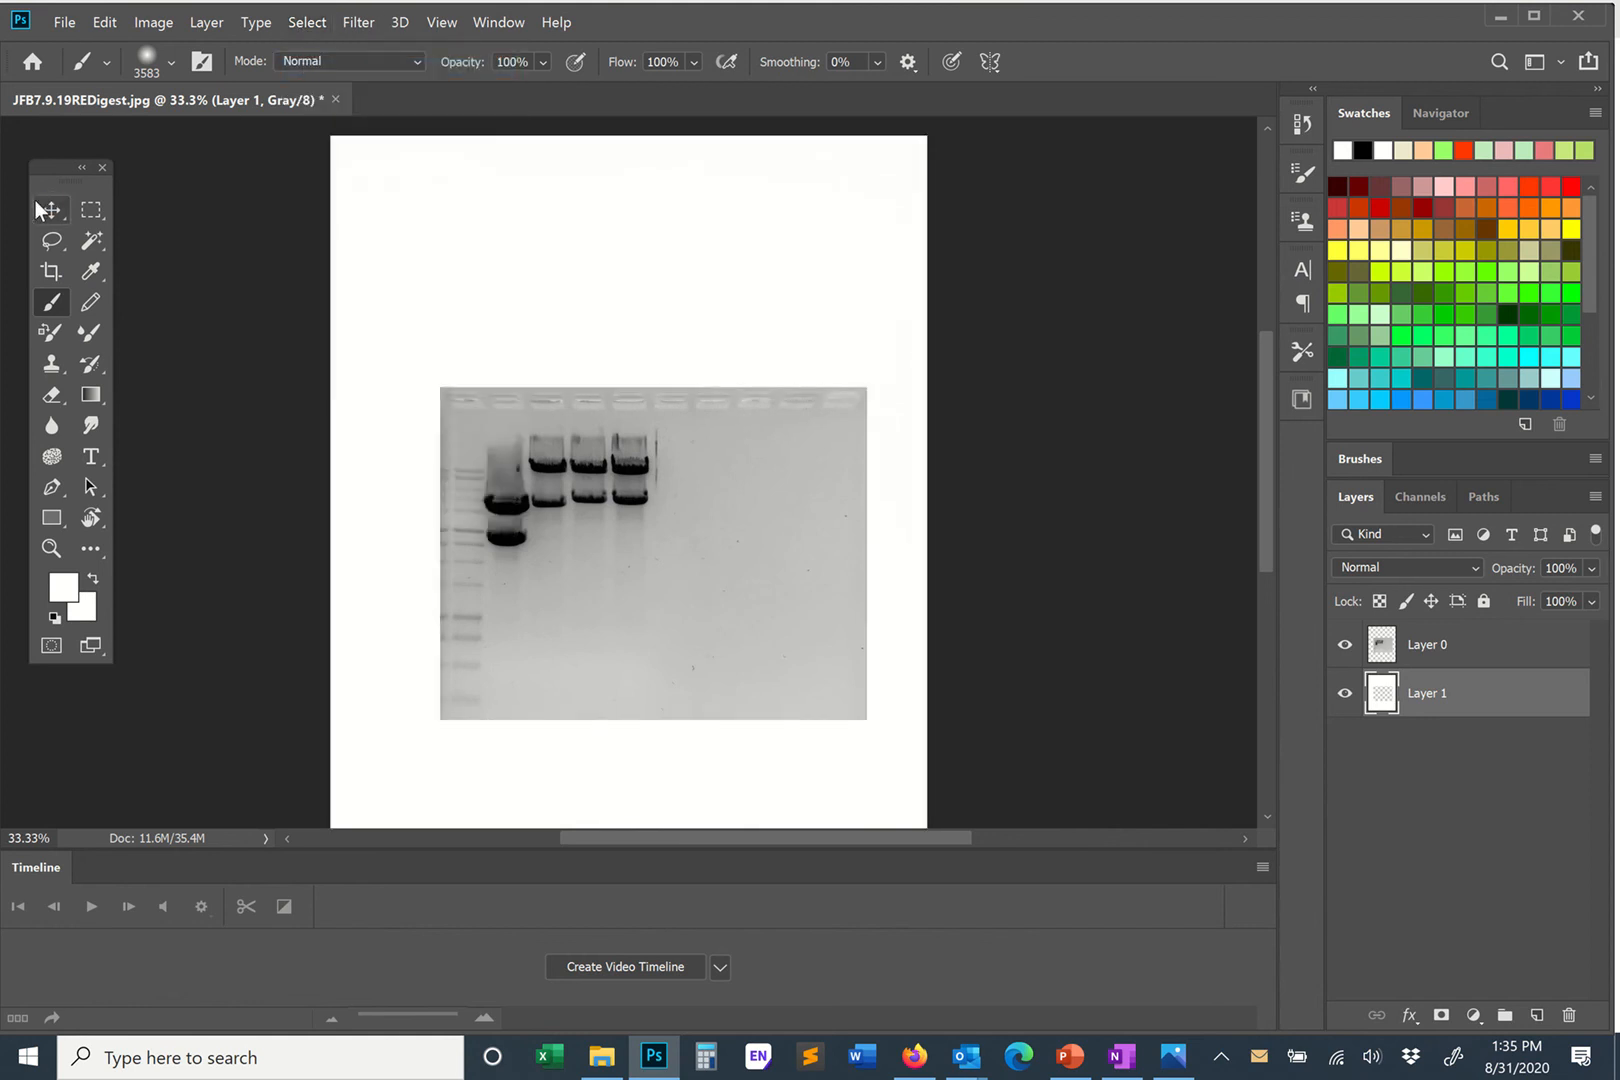
Make Layer 0 the active layer, and switch its visibility off and on to check the white layer beneath.
key("v")
left_click(1455, 648)
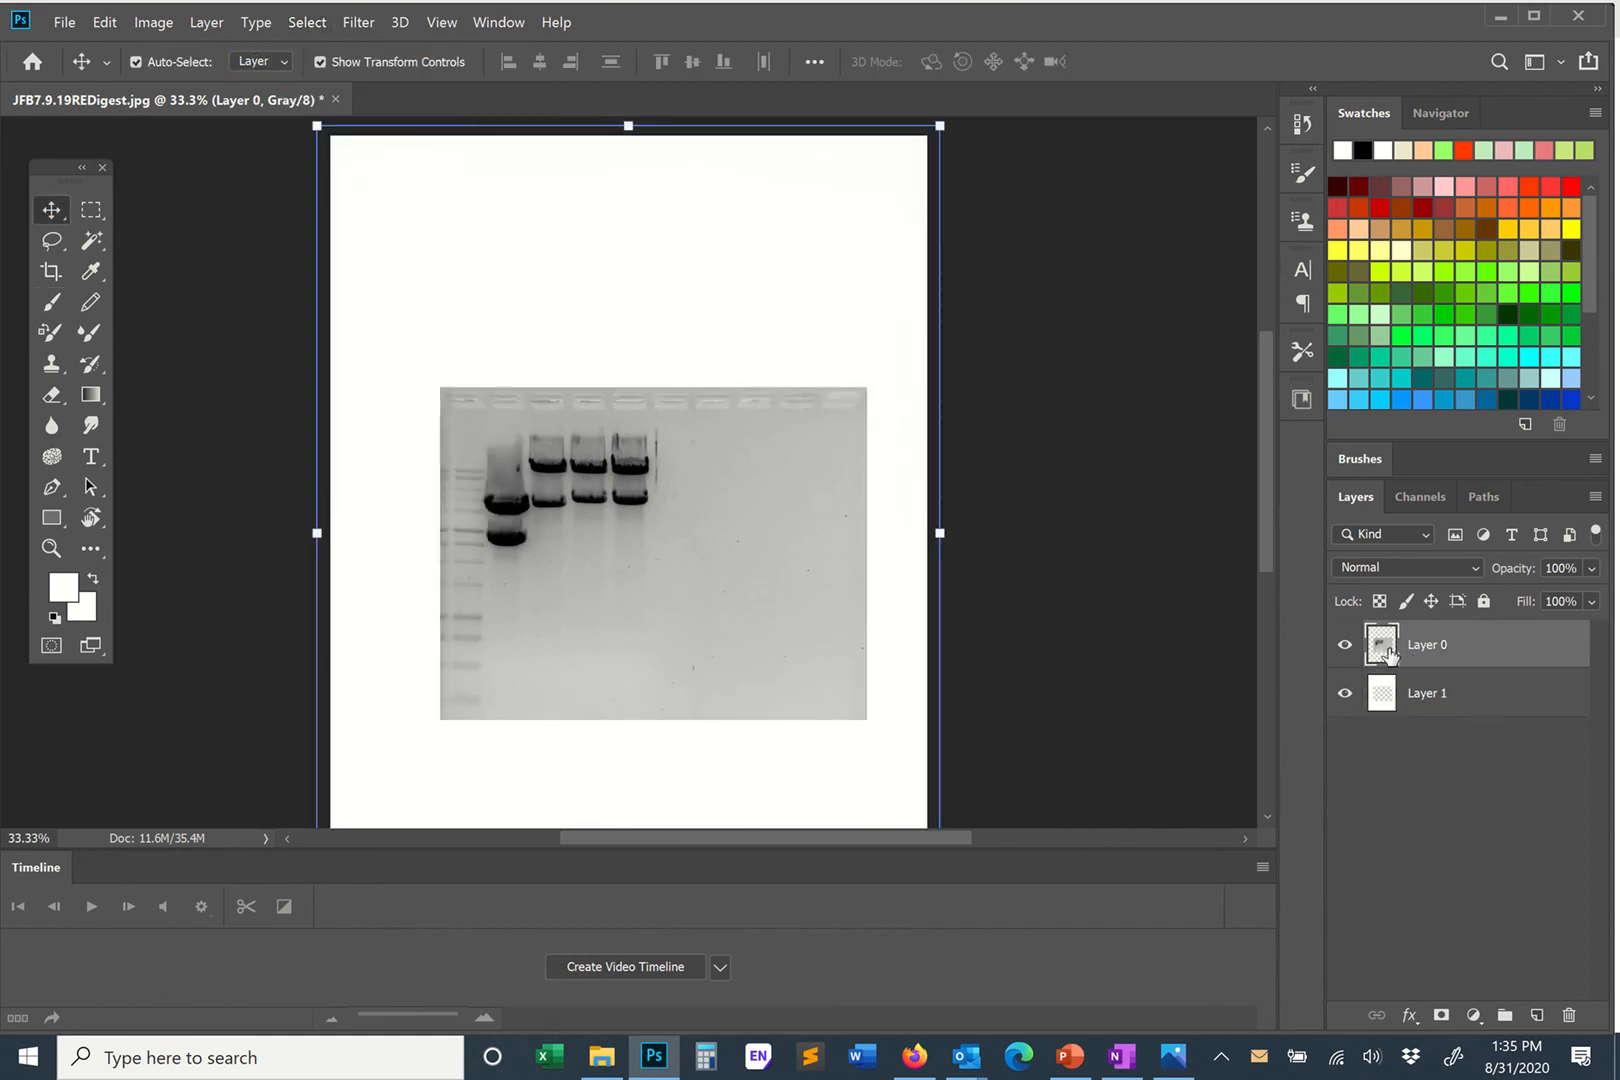
left_click(1345, 646)
left_click(1347, 648)
Make a rectangular selection that follows the outer edges of the gel image.
key("w")
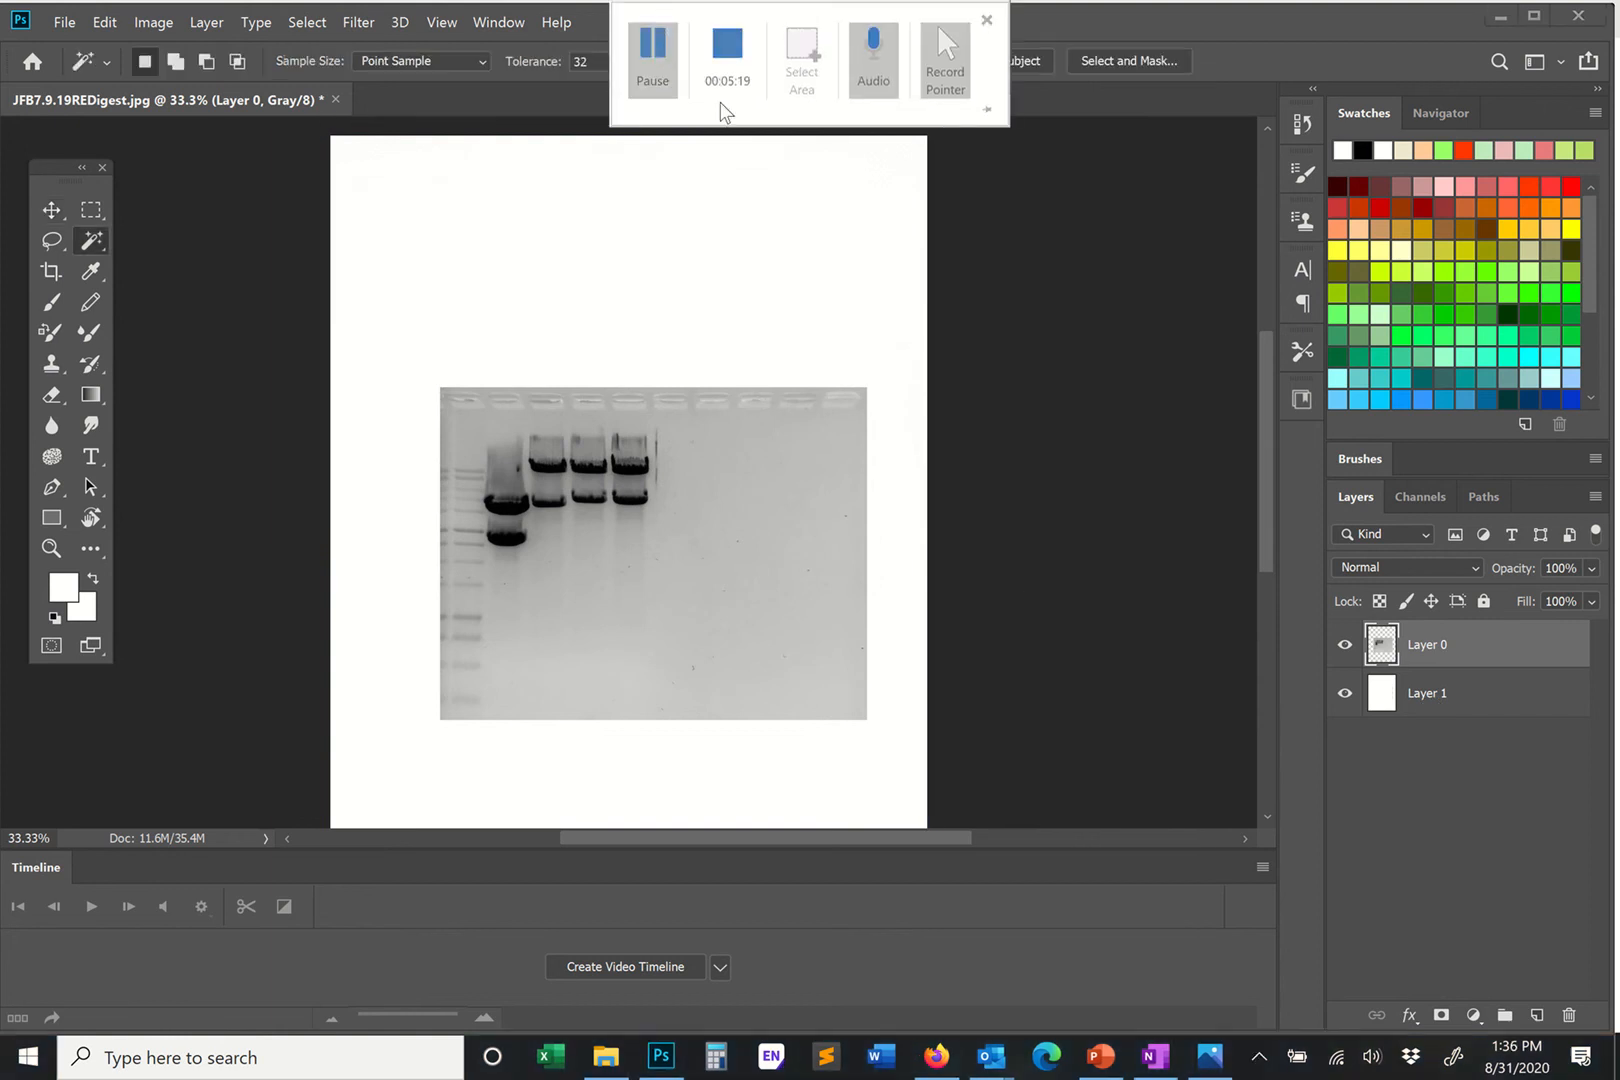
left_click(89, 210)
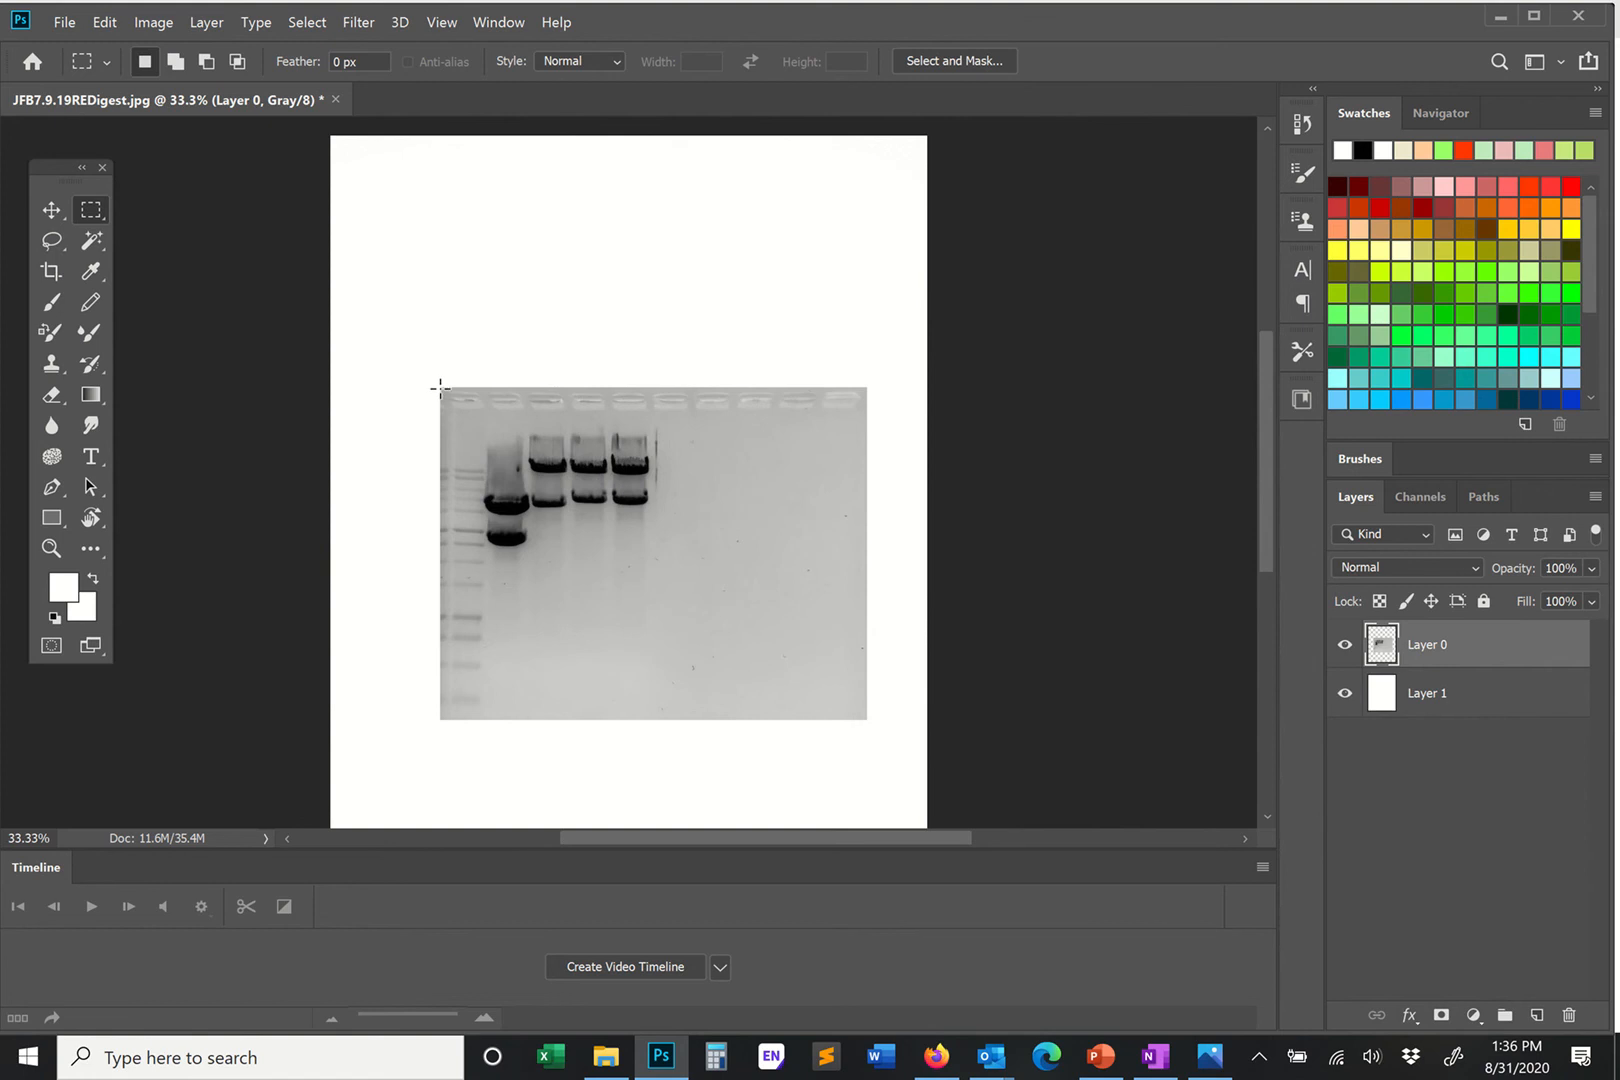
left_click_drag(440, 387, 866, 718)
Stroke the gel selection with a 5 px black line centred on its edge, and deselect.
mouse_move(8, 38)
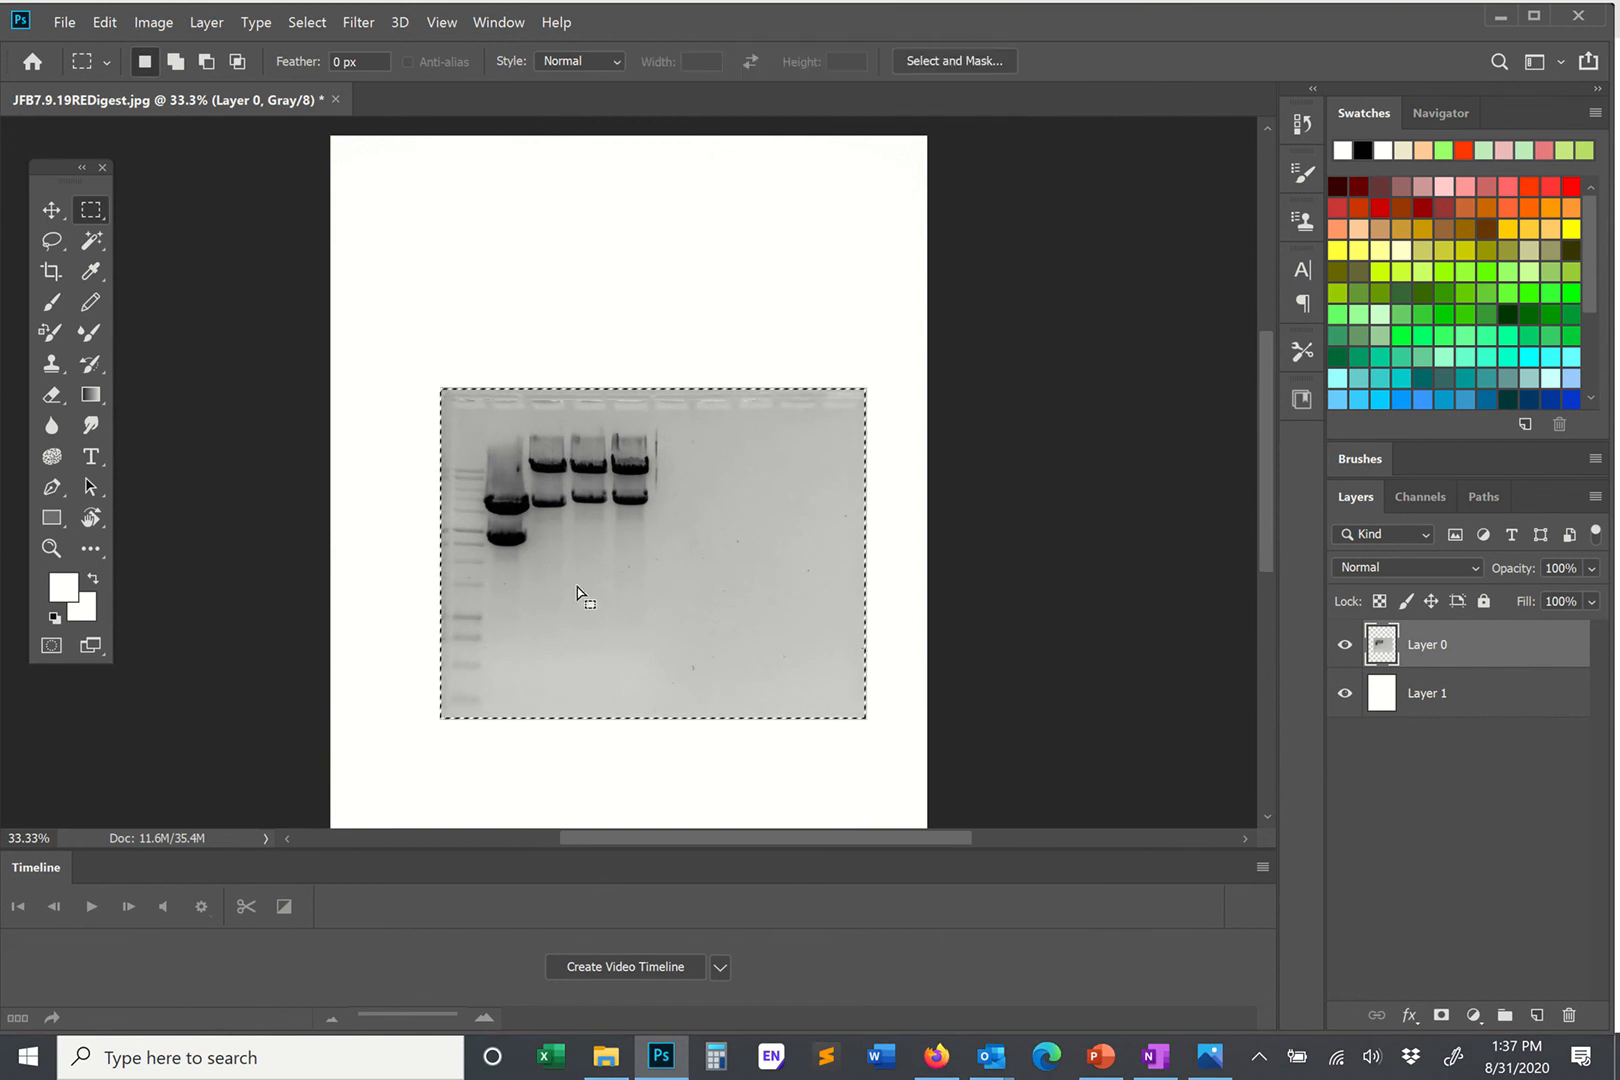
left_click(100, 23)
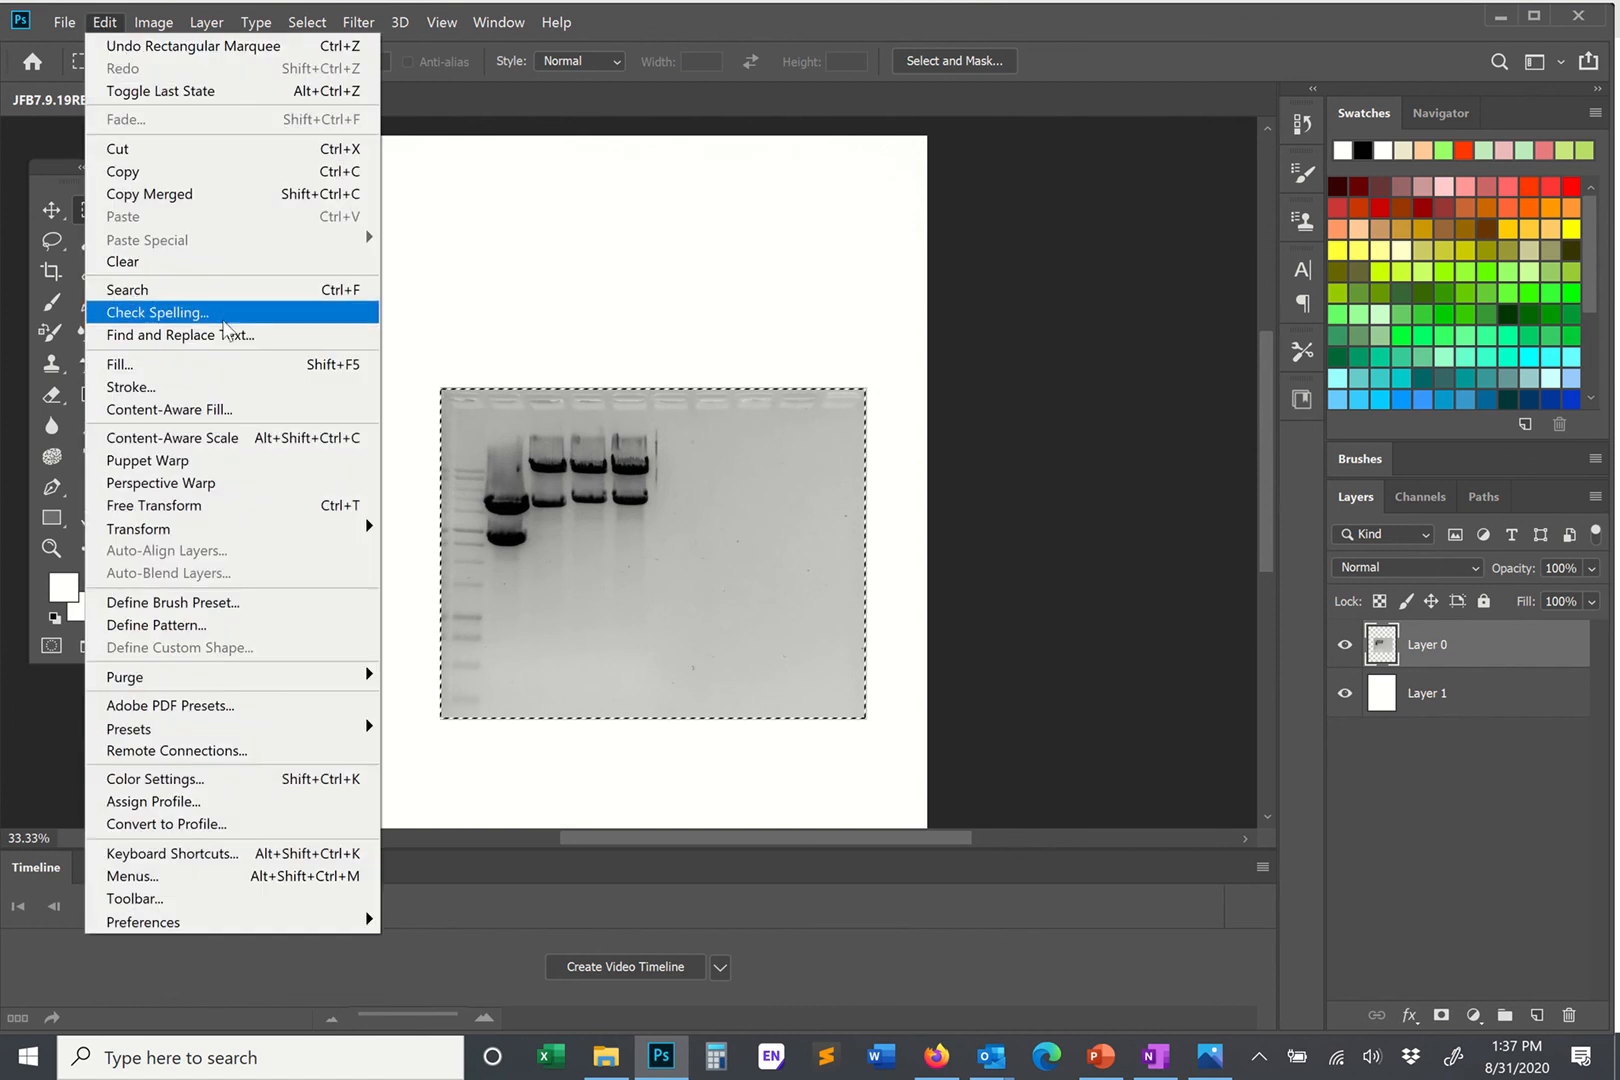
left_click(196, 389)
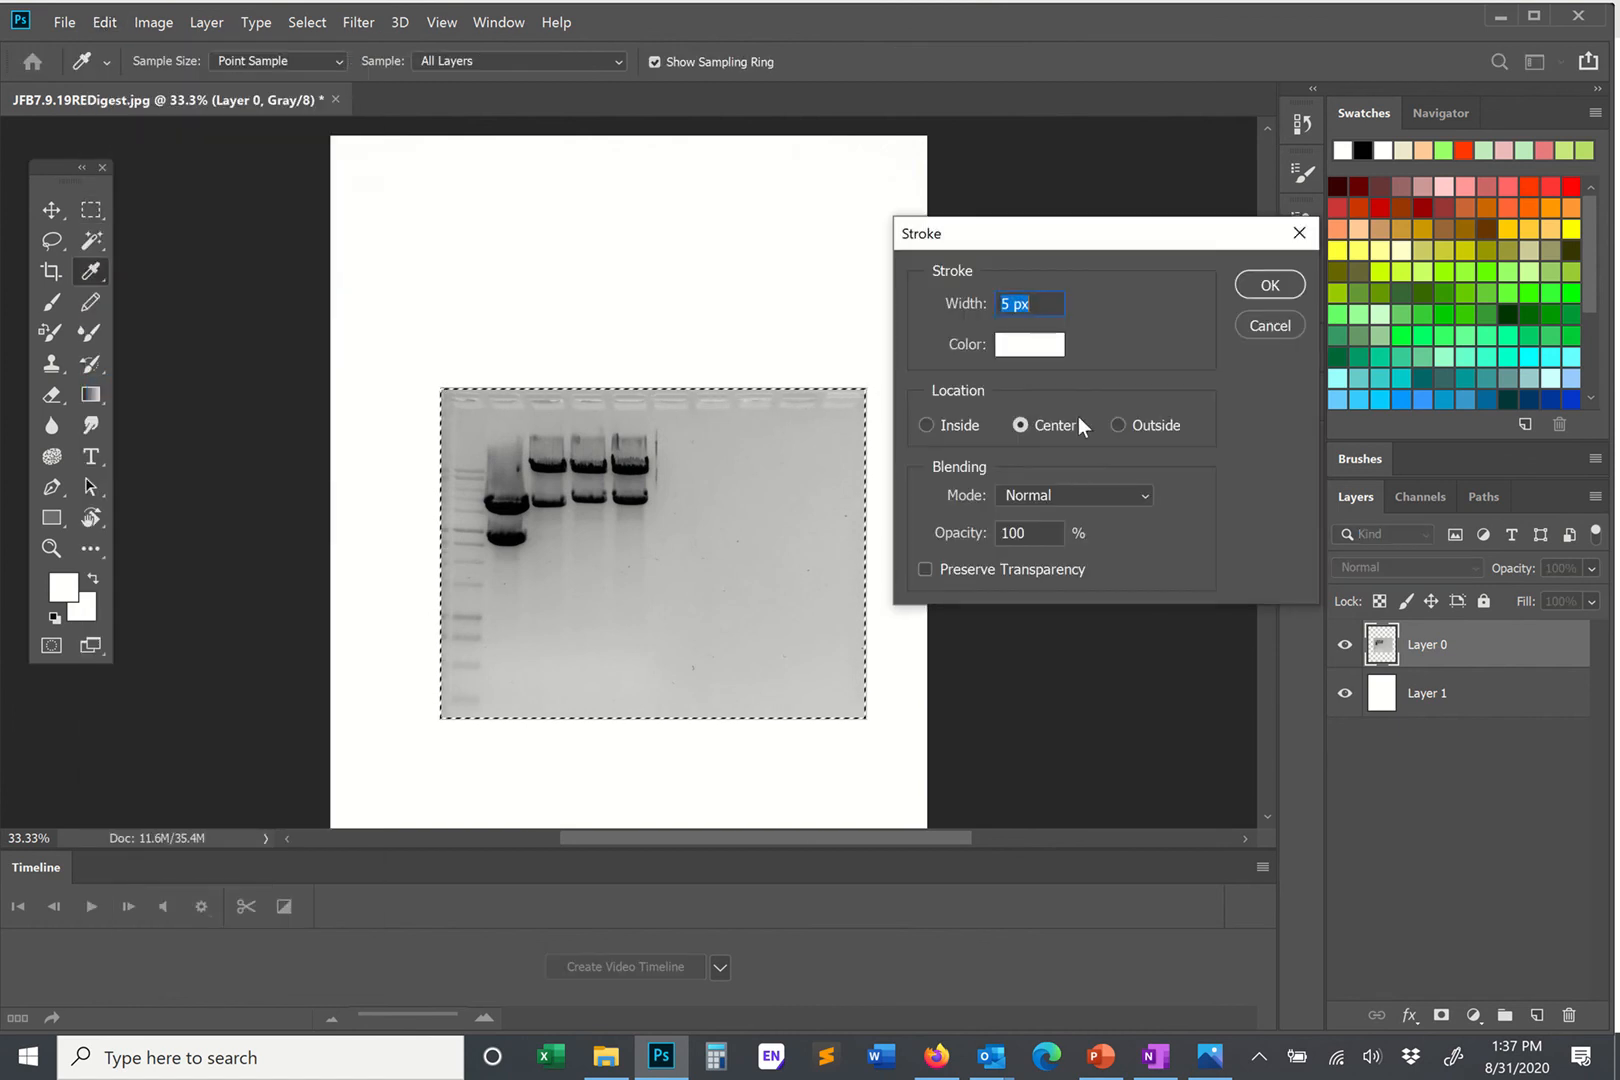
left_click(1012, 348)
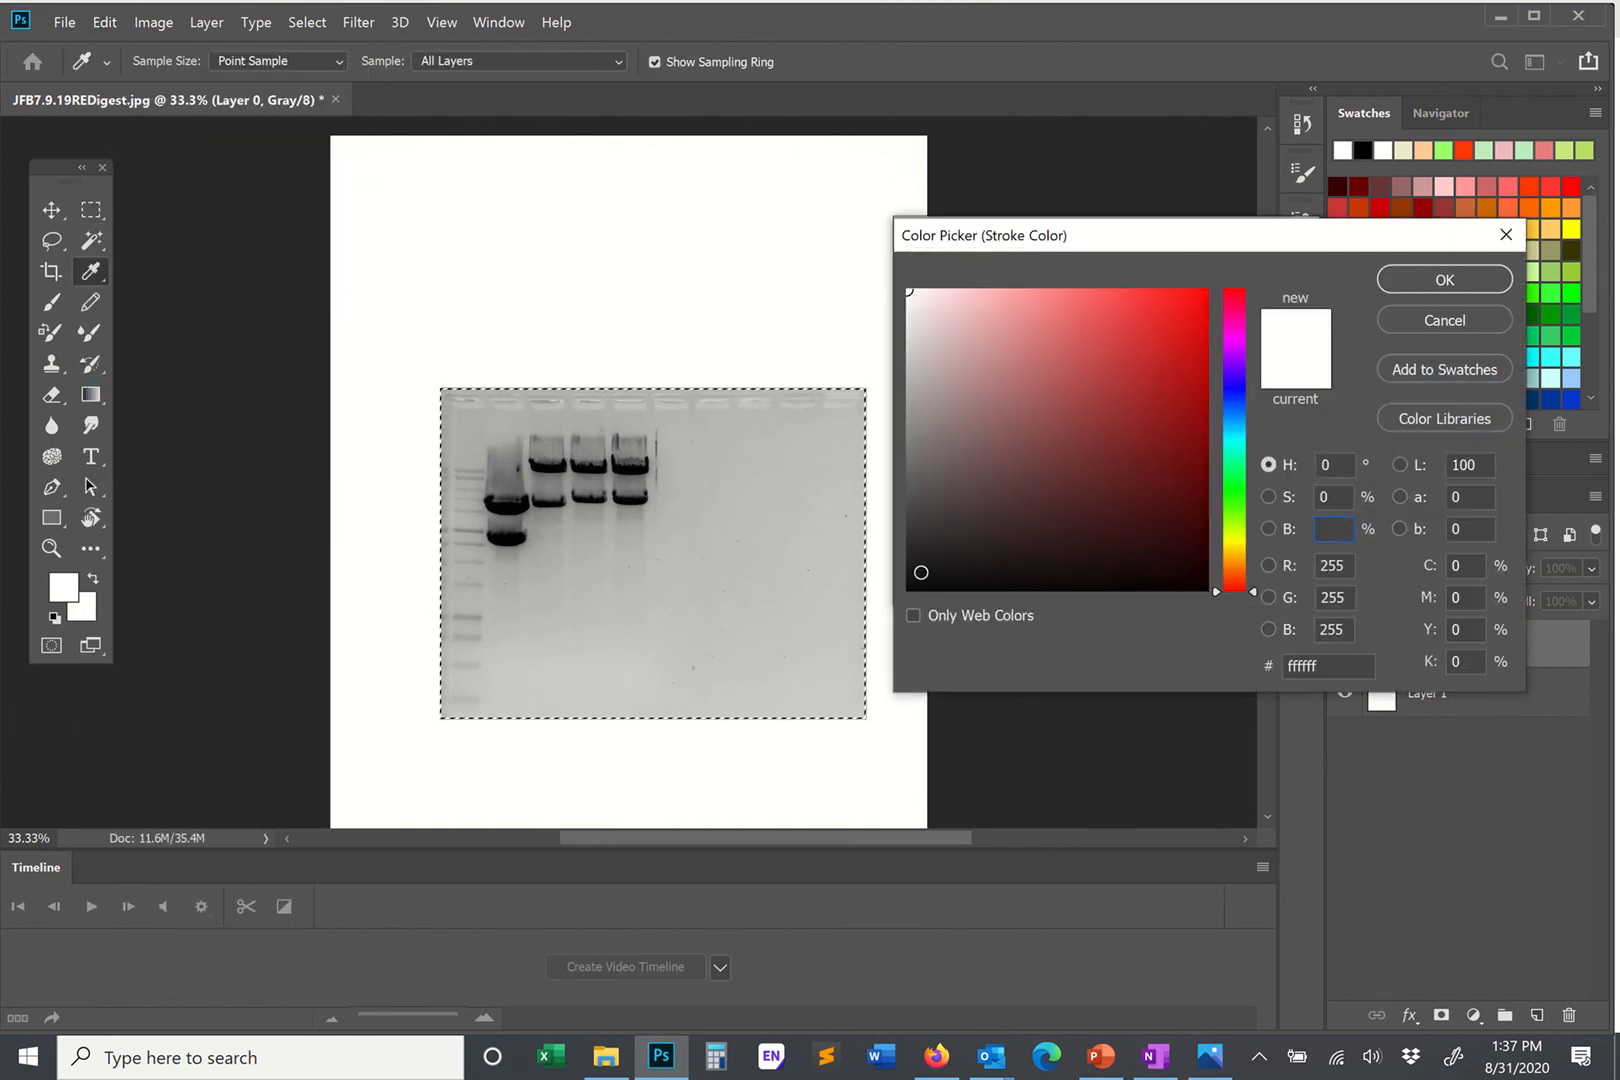
left_click(908, 588)
left_click(1423, 293)
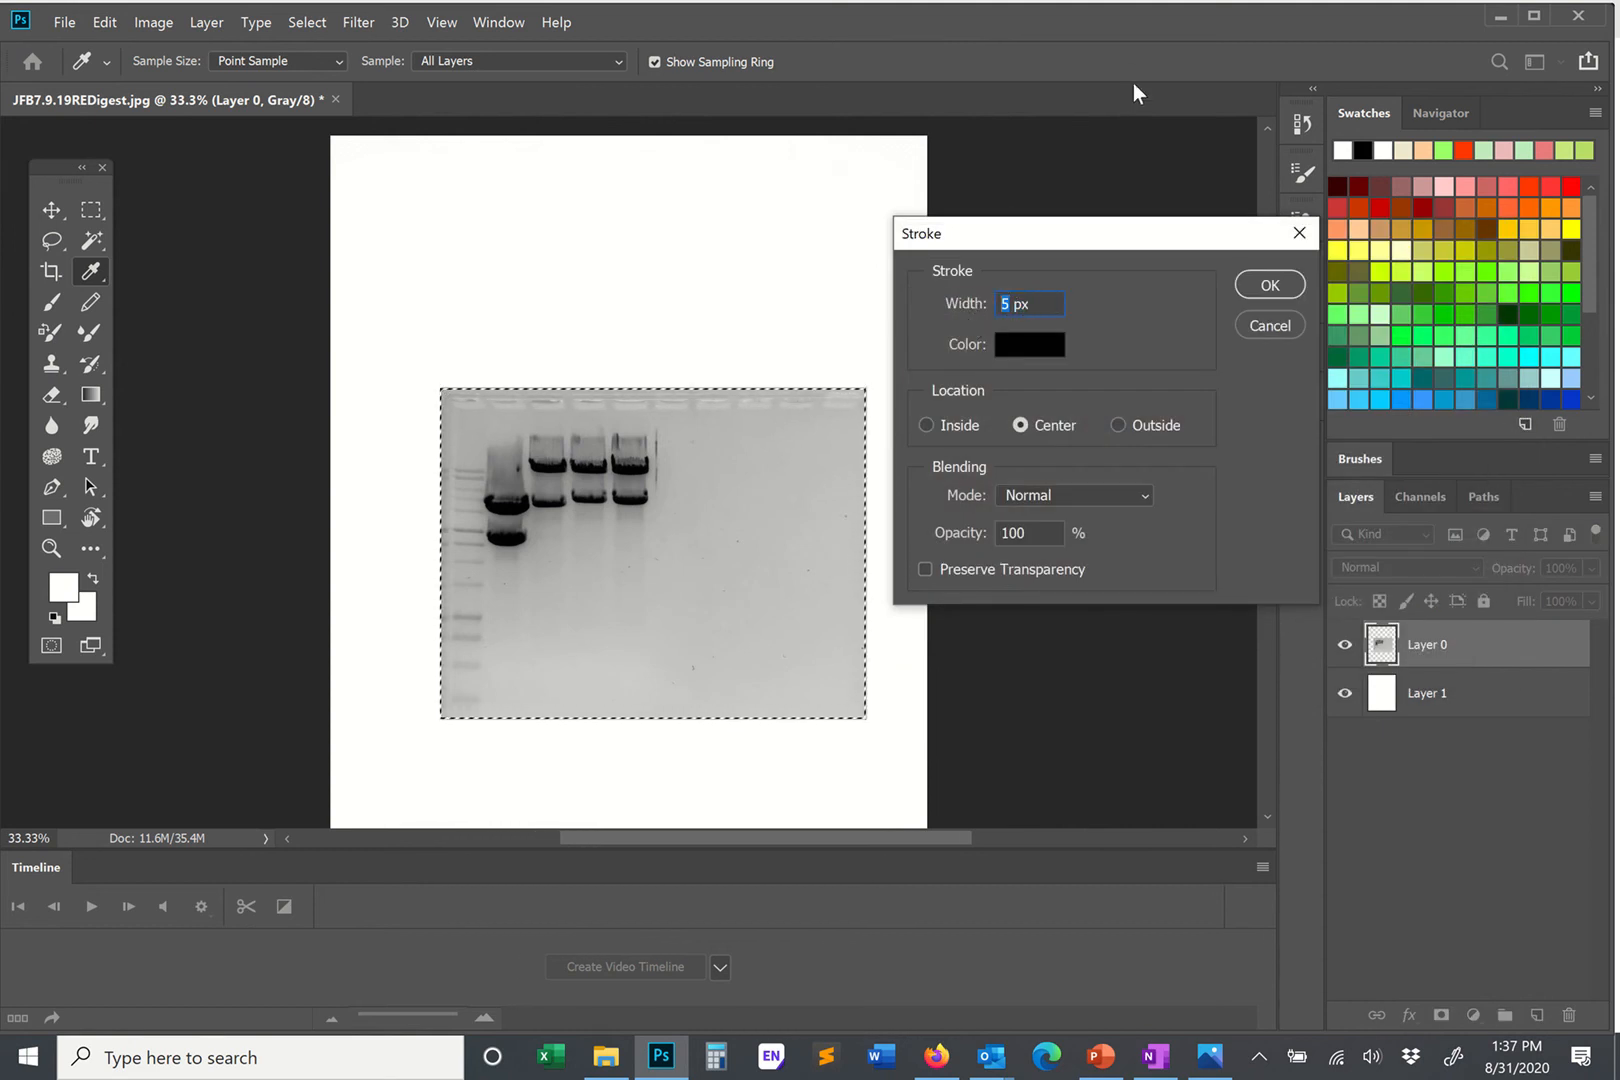
left_click(1268, 285)
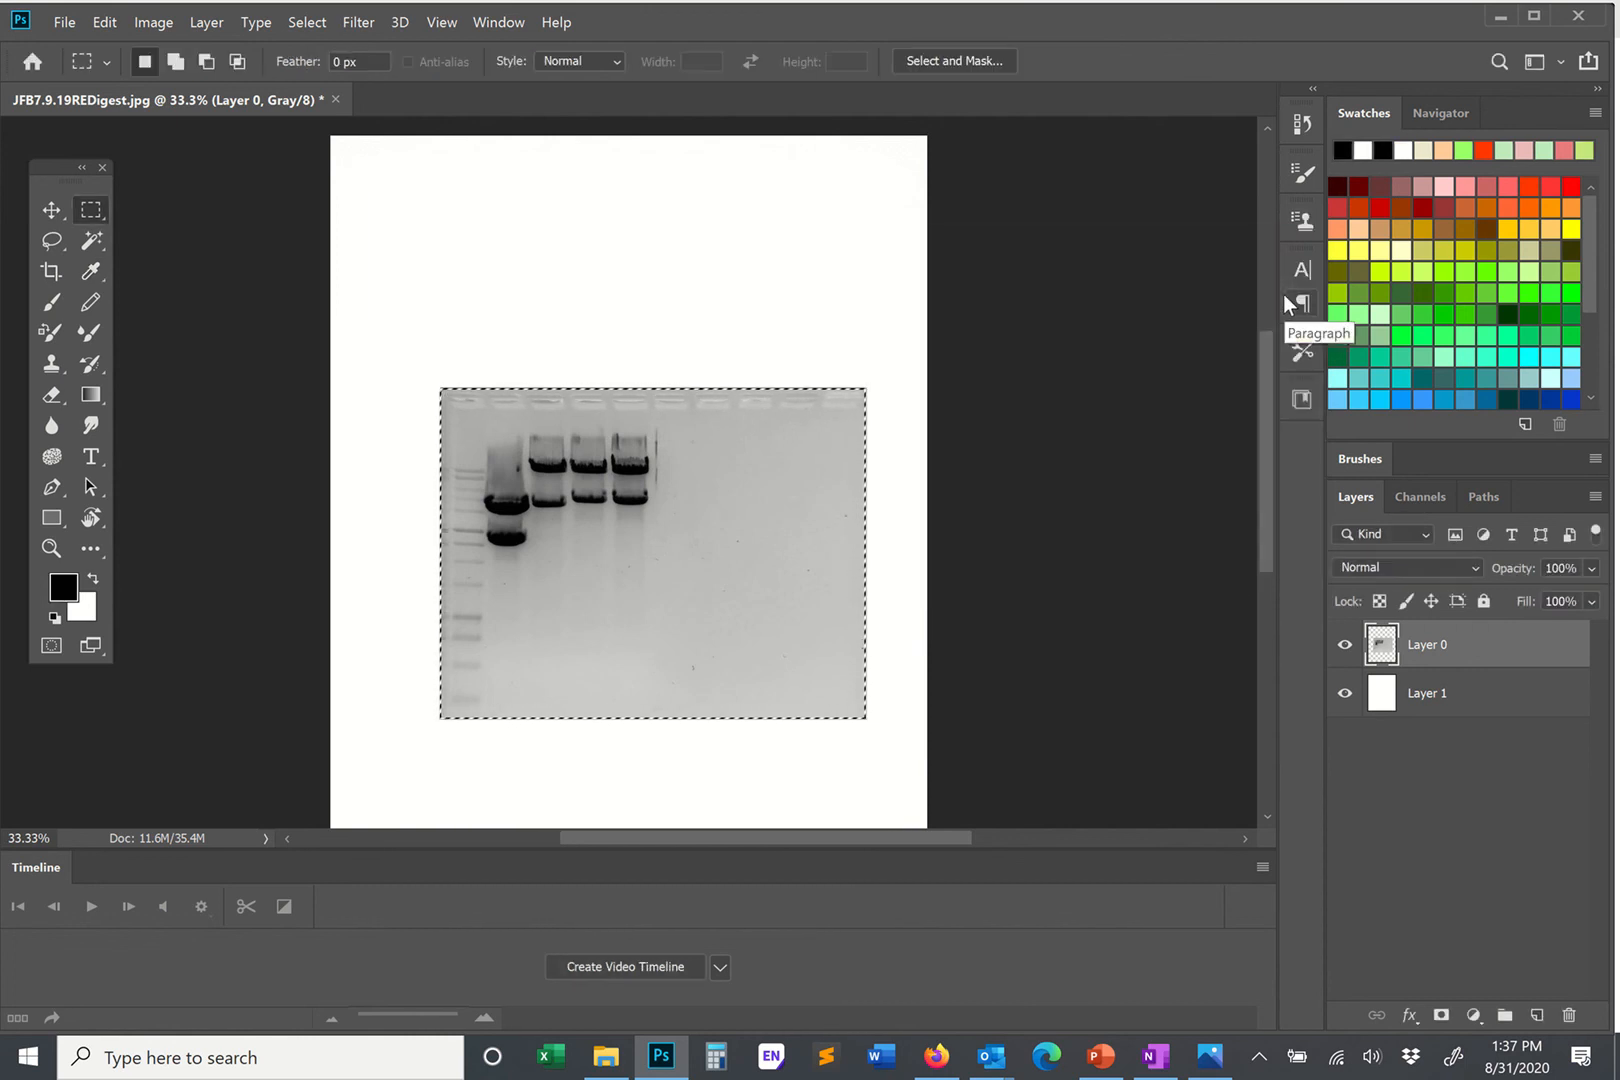
left_click(308, 22)
left_click(312, 45)
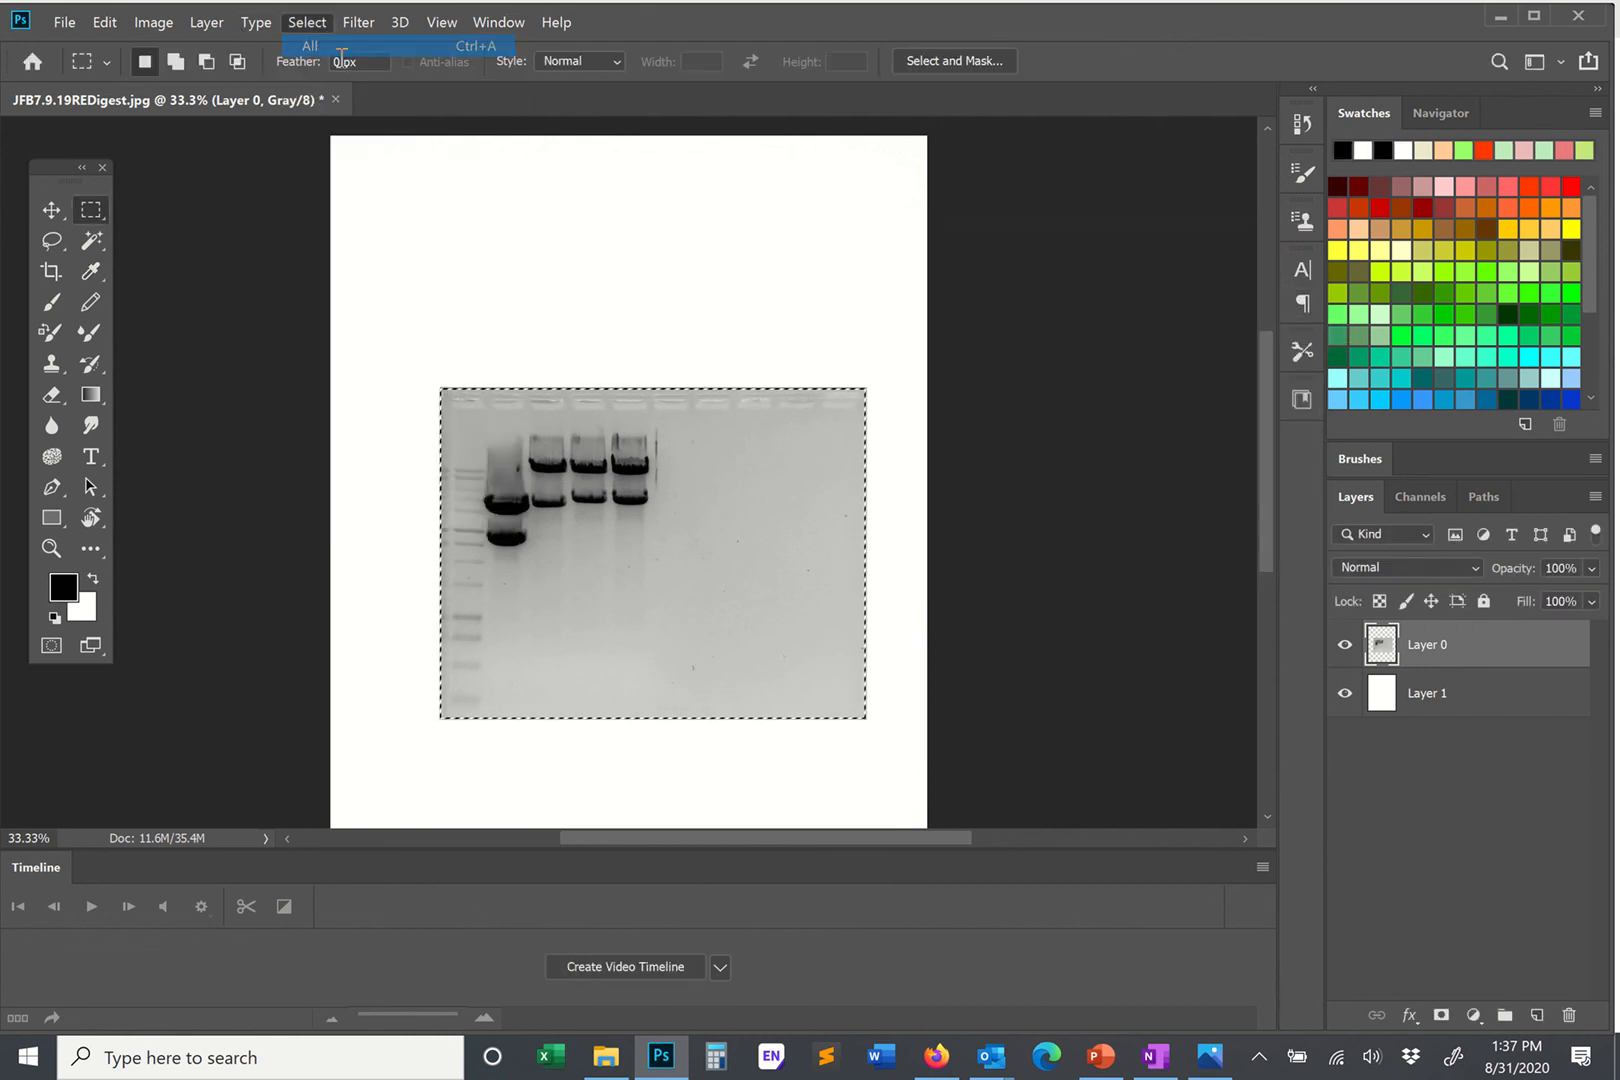
left_click(308, 22)
left_click(335, 68)
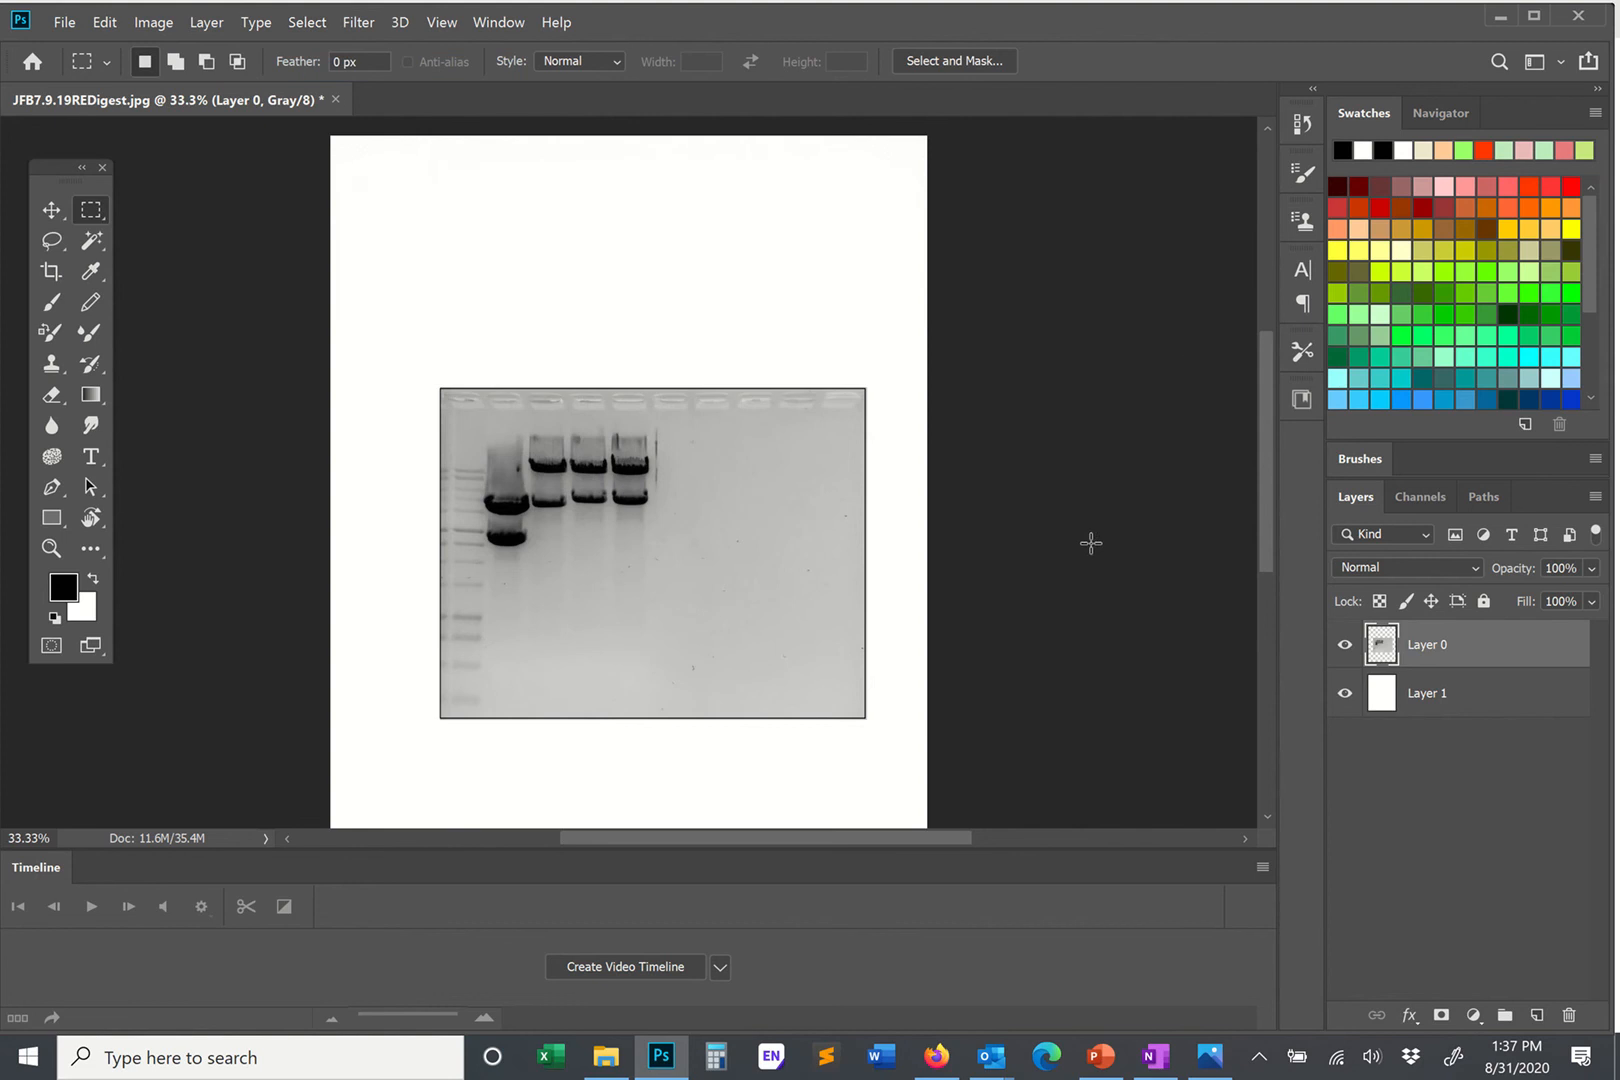
Undo the deselection and the 5 px stroke, keeping the gel rectangle selected.
left_click(51, 210)
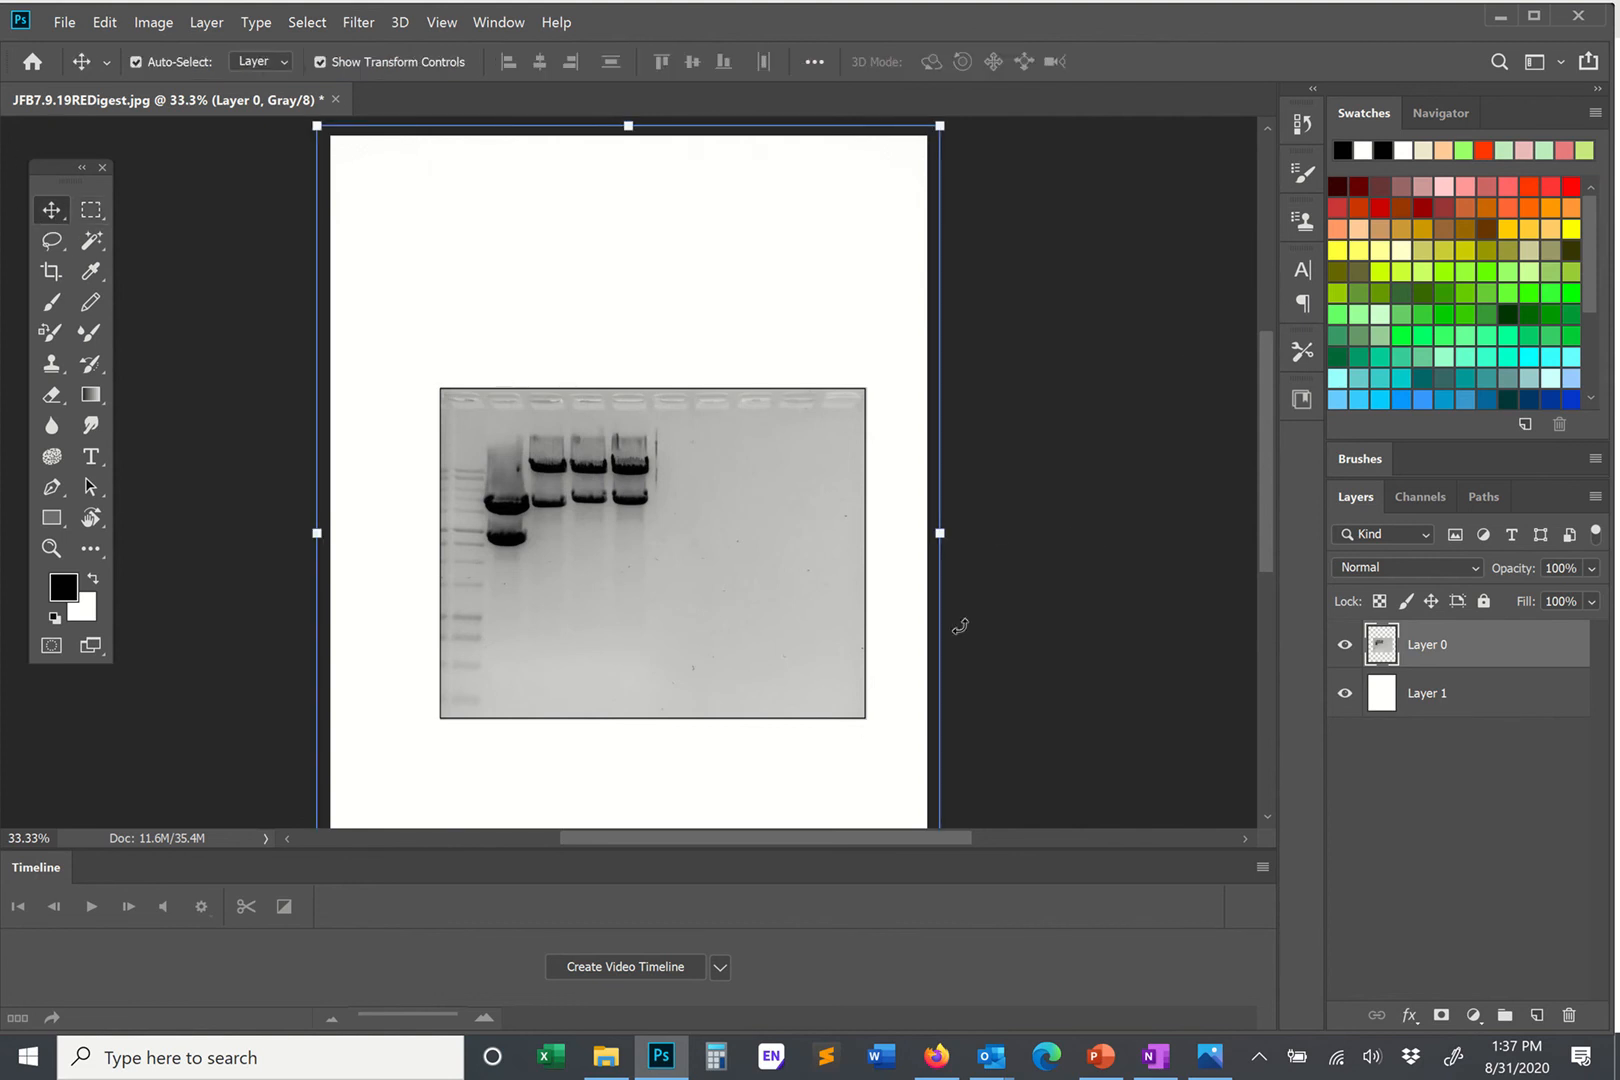
key("ctrl+a")
key("ctrl+Up")
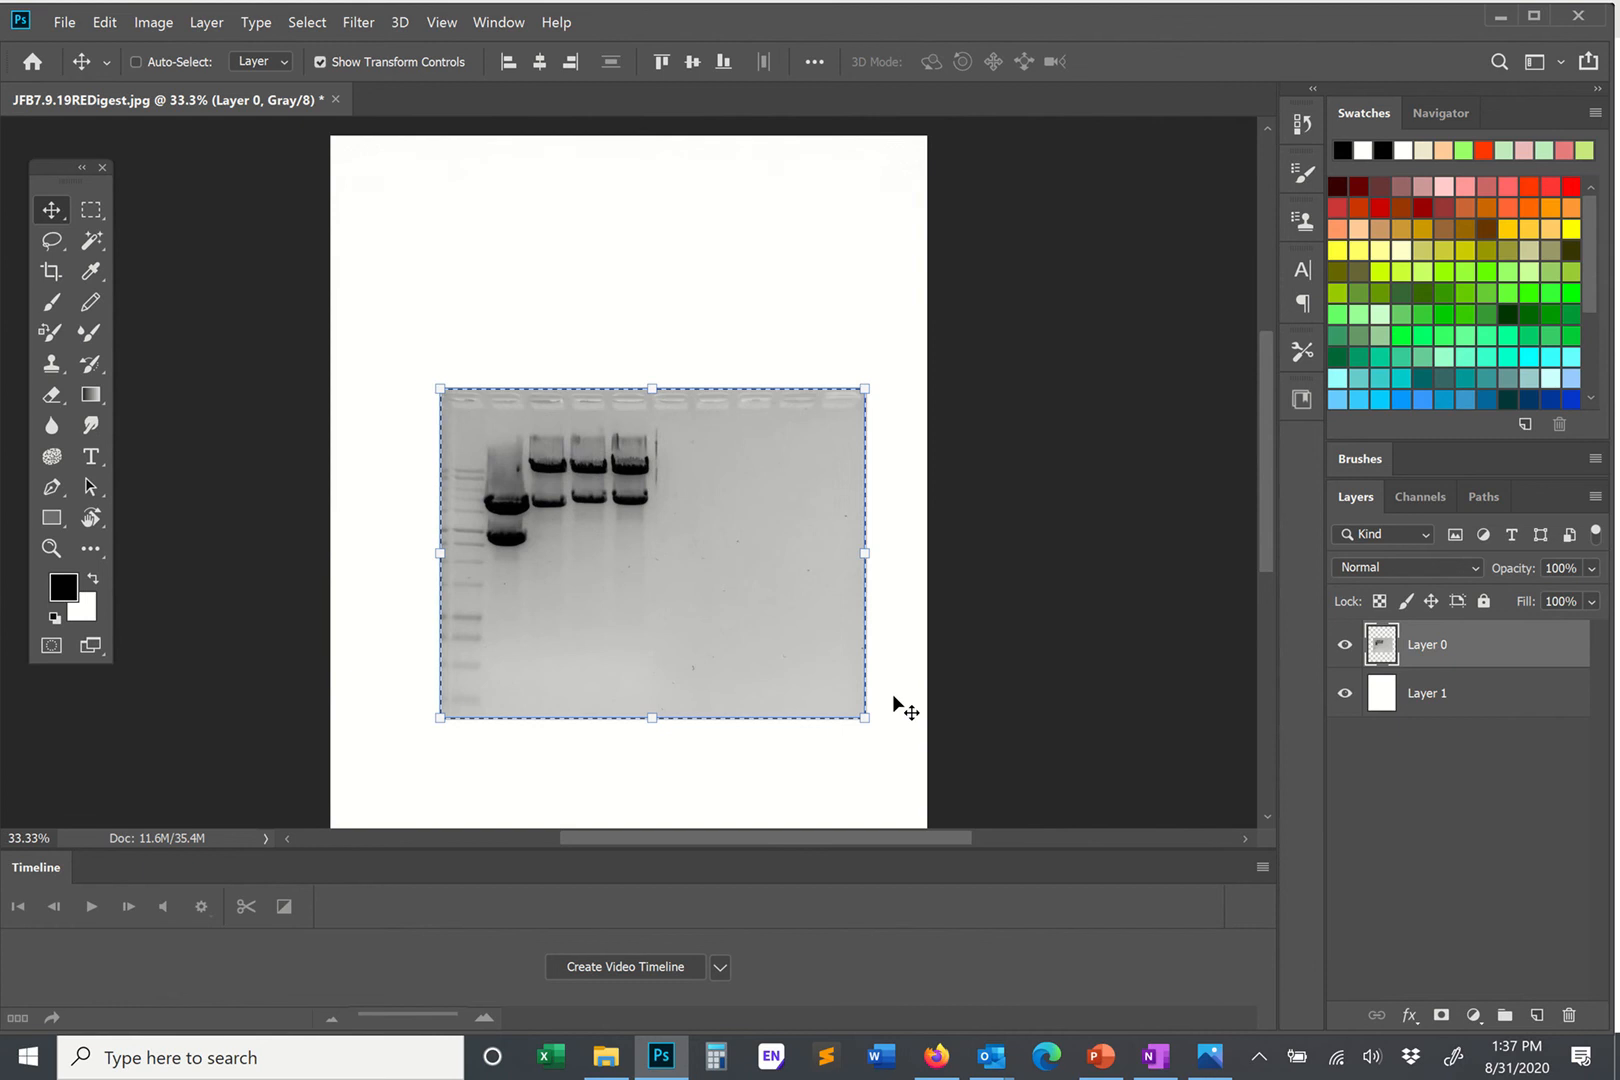
key("ctrl+d")
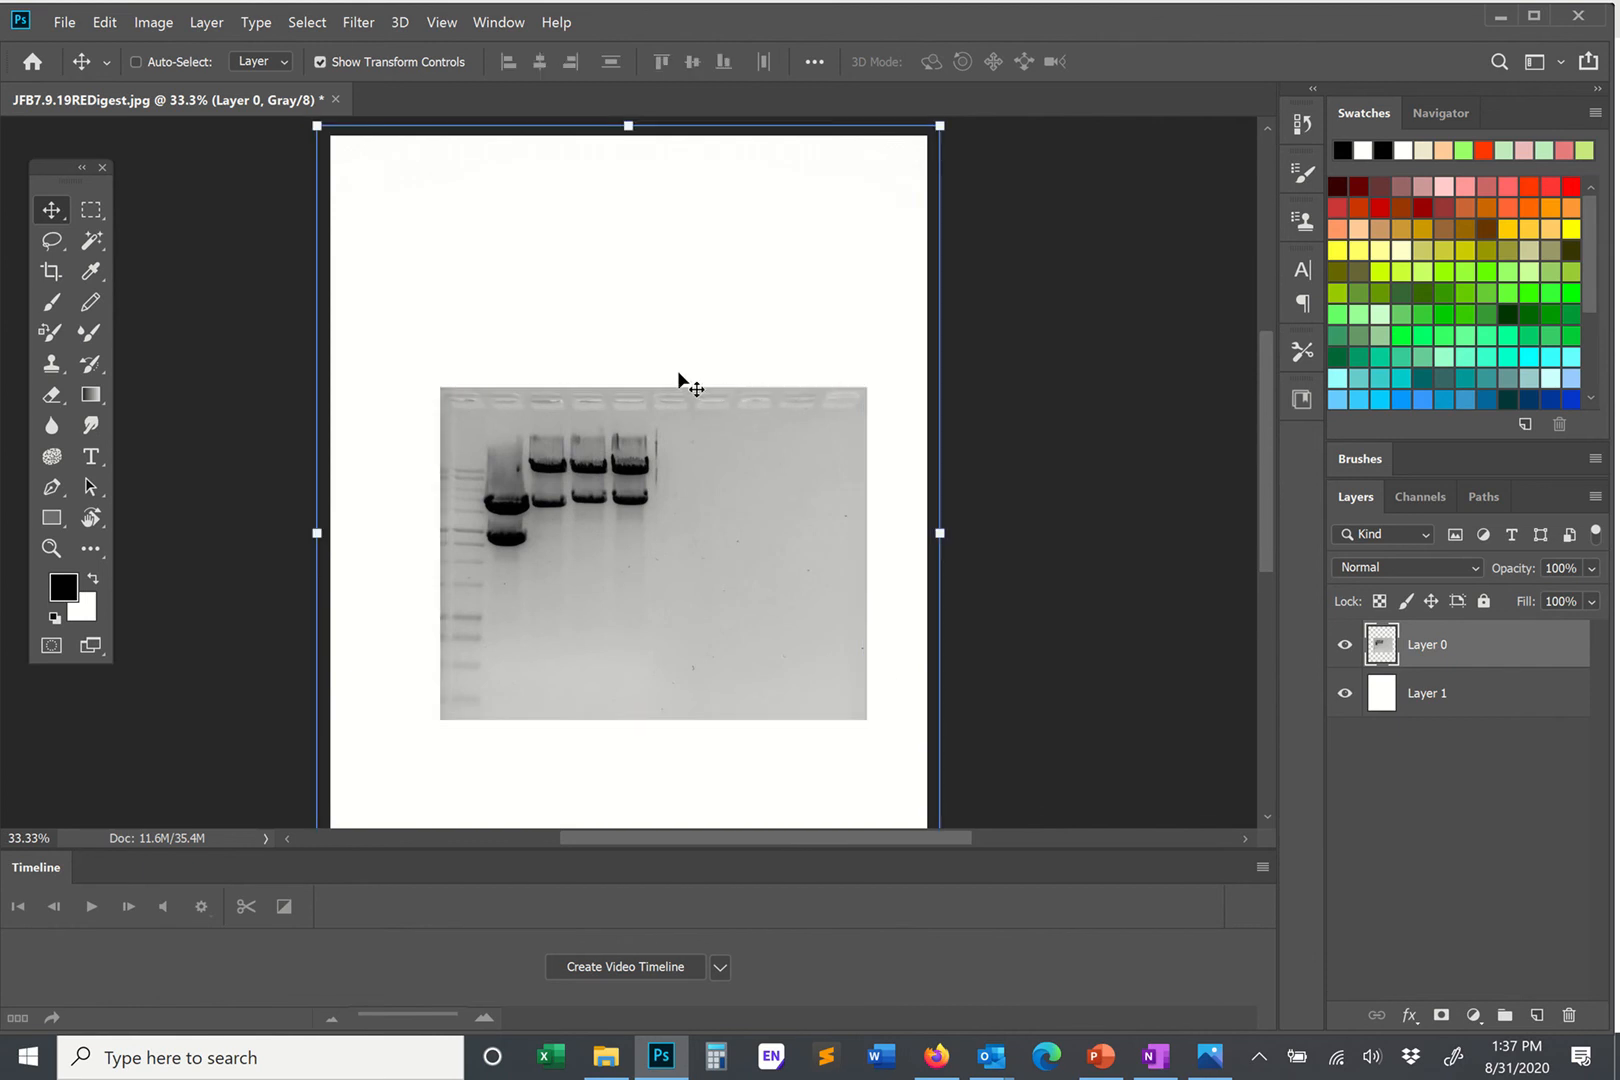
key("ctrl+a")
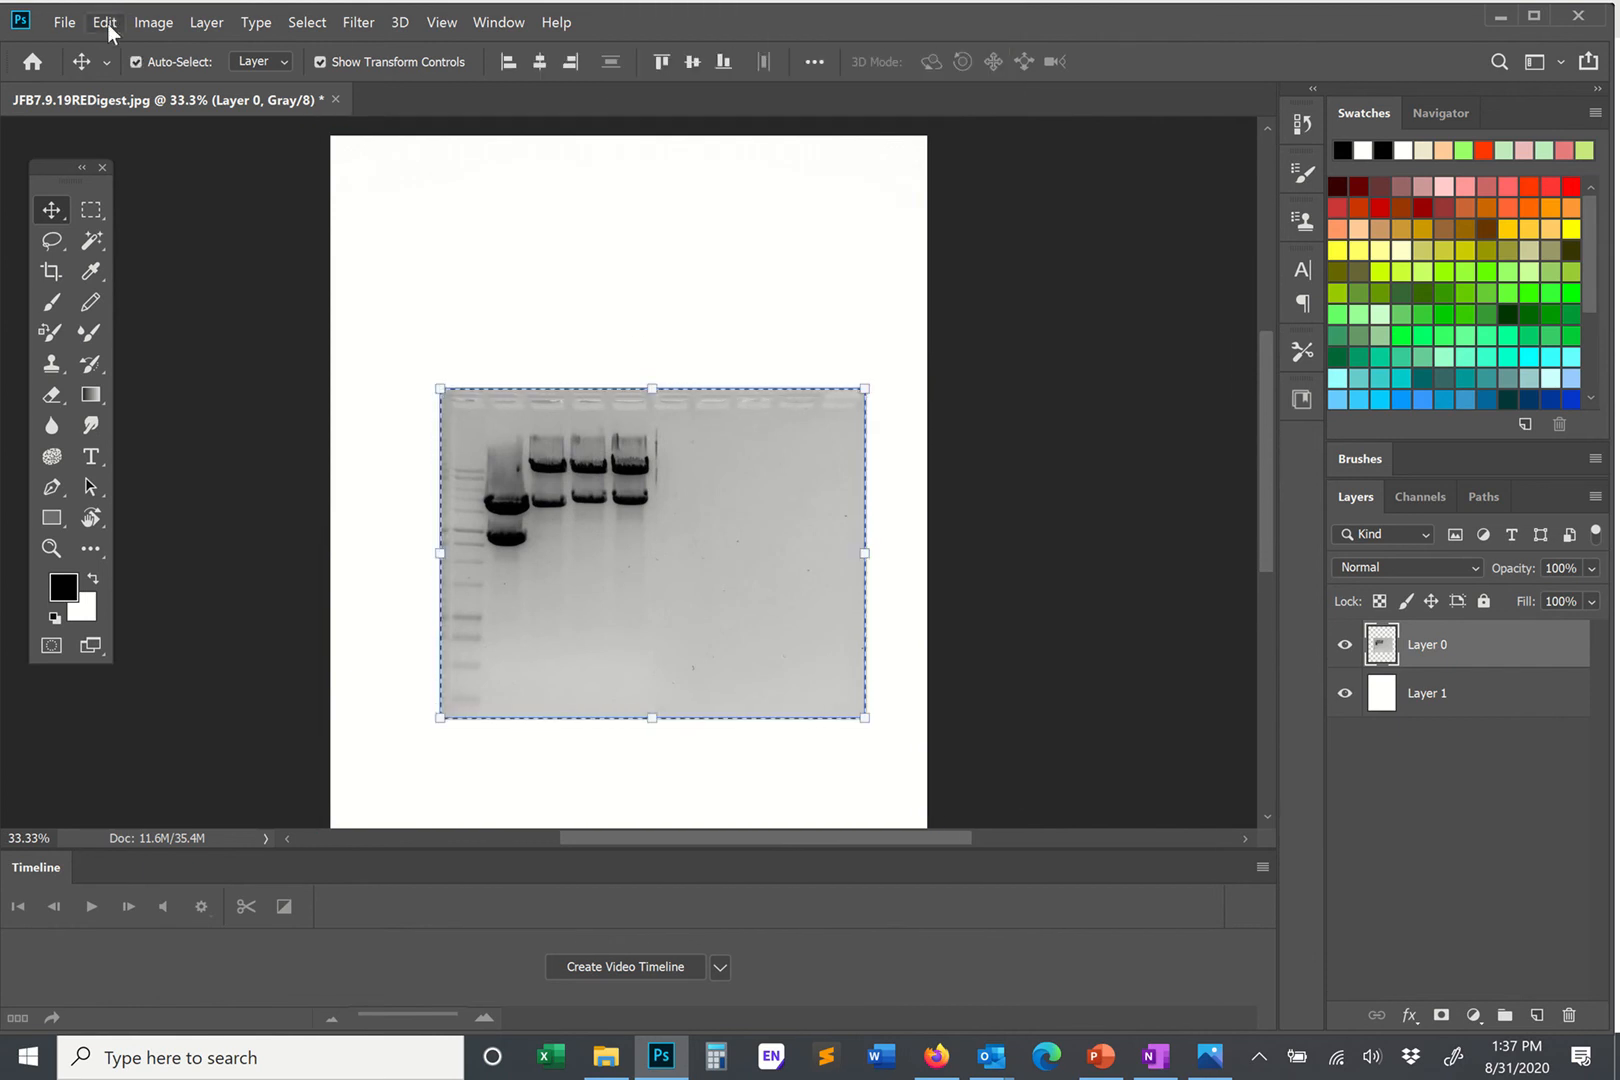
Stroke the gel selection with a 12 px black line centred on its edge, and deselect both the selection and the layer.
left_click(105, 22)
left_click(175, 378)
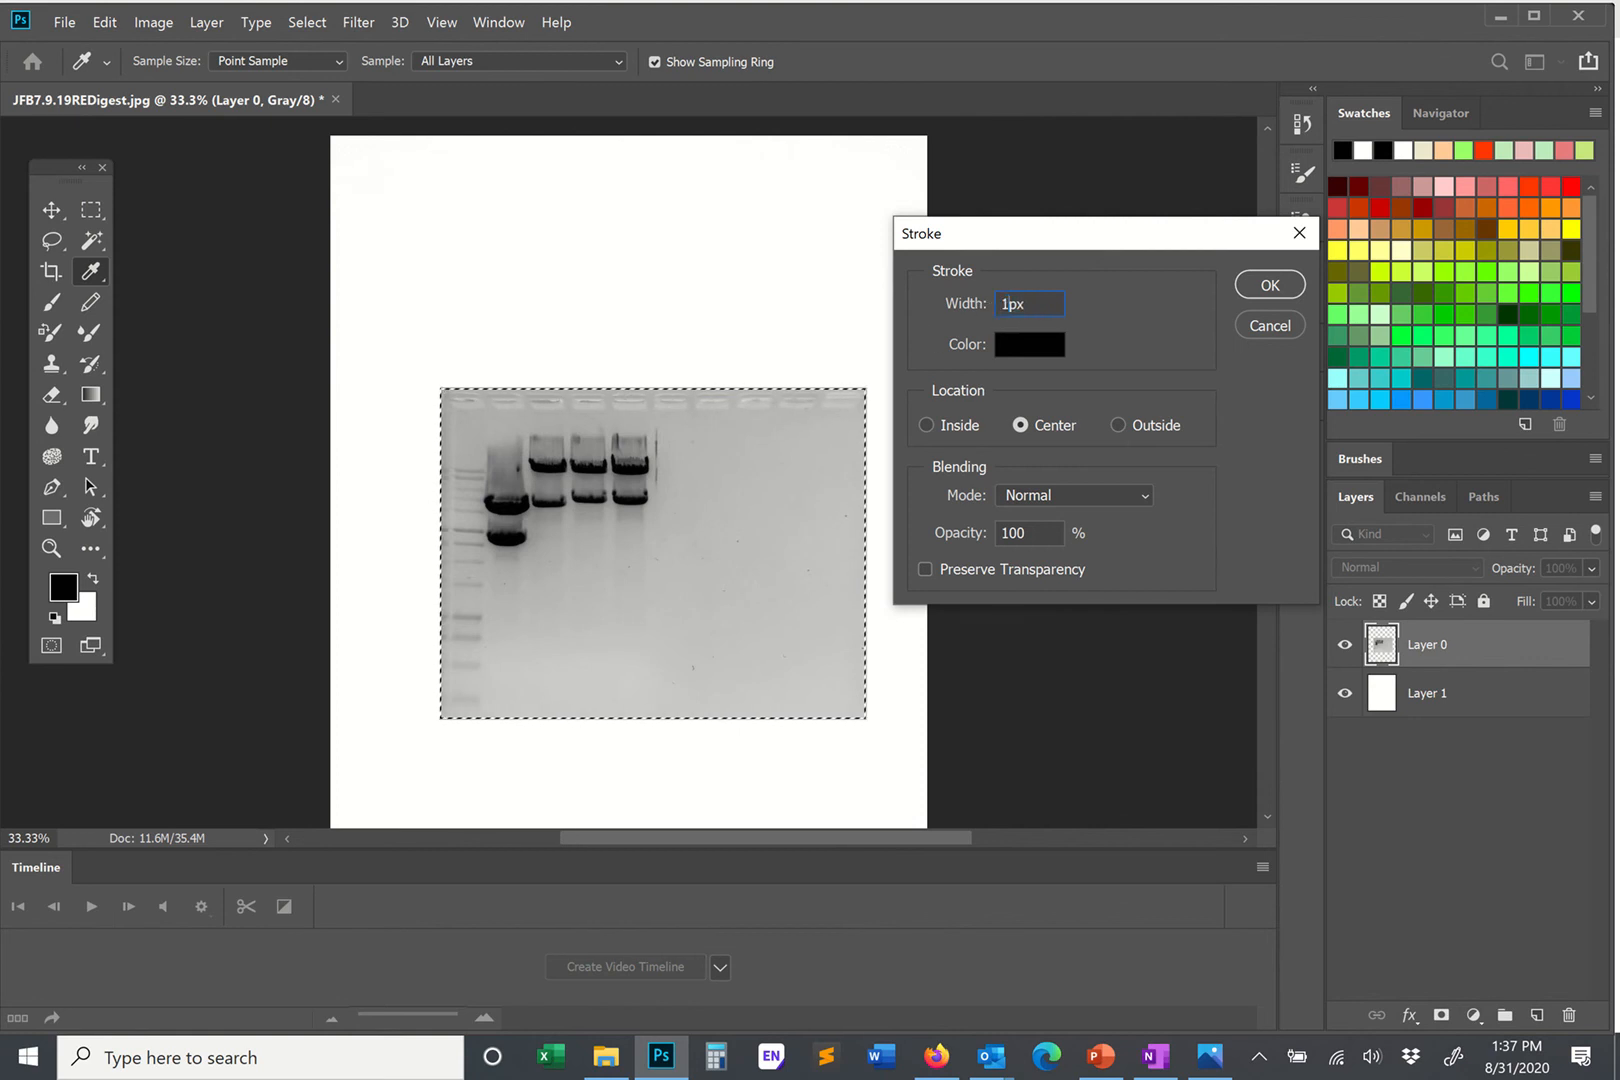
type("12")
left_click(1265, 284)
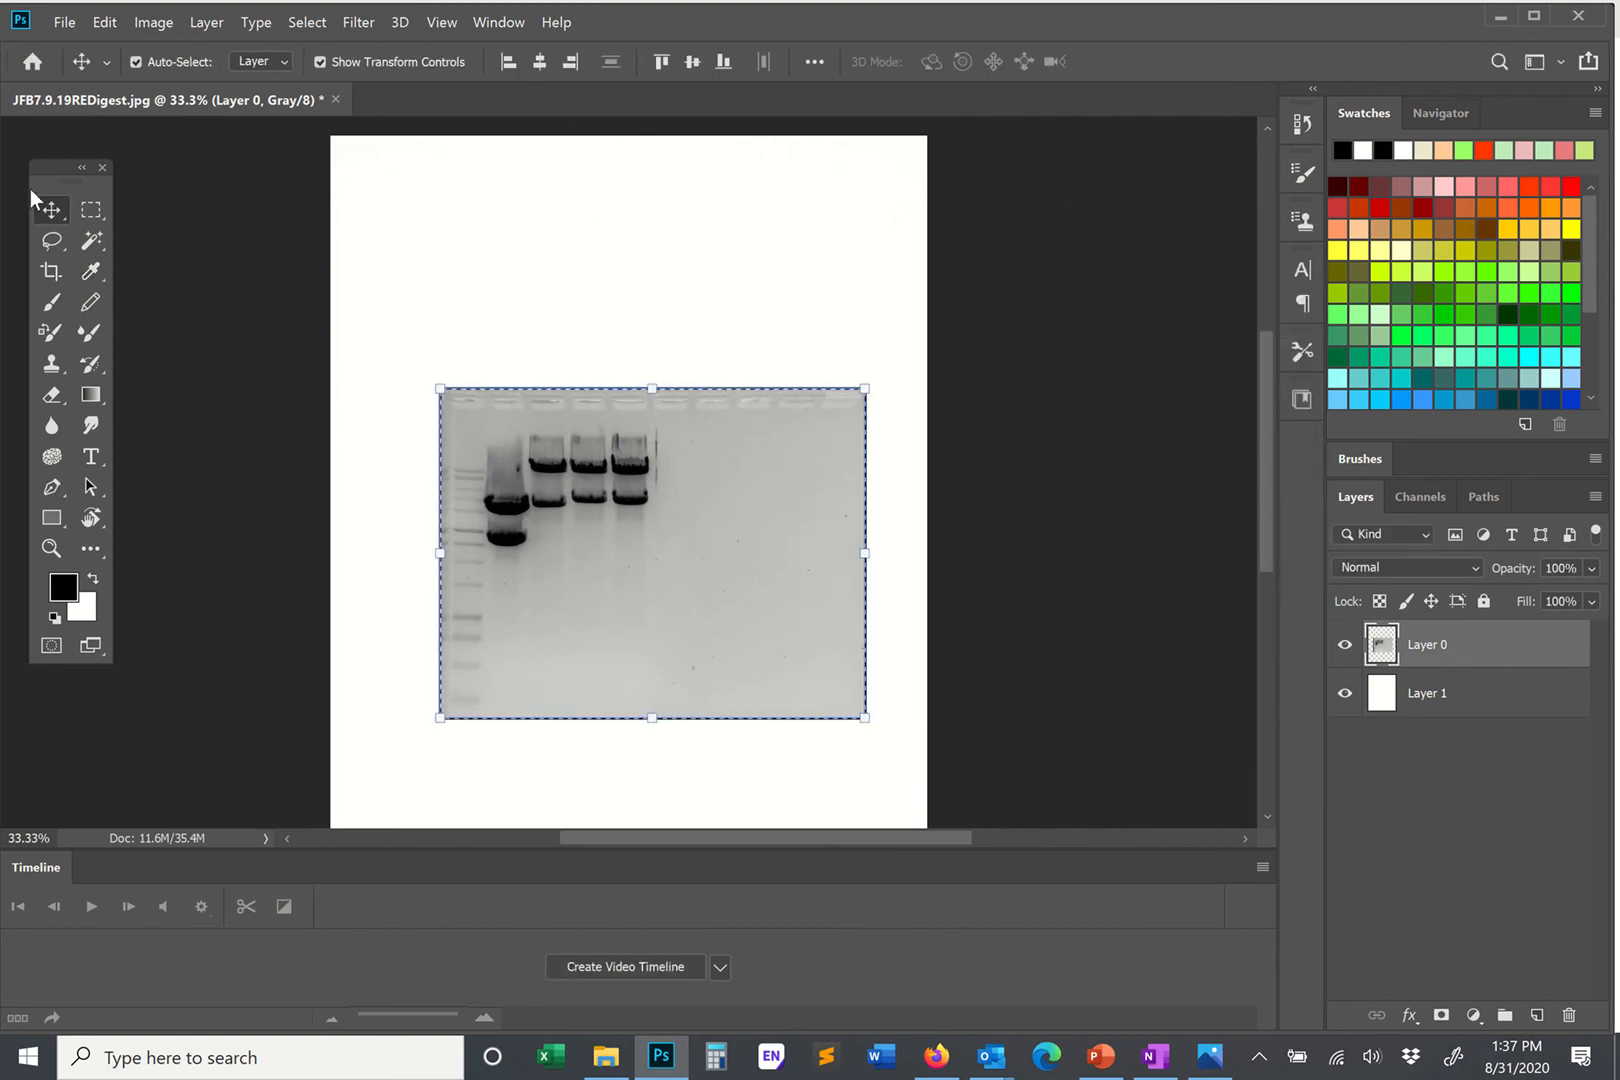
left_click(307, 22)
left_click(335, 58)
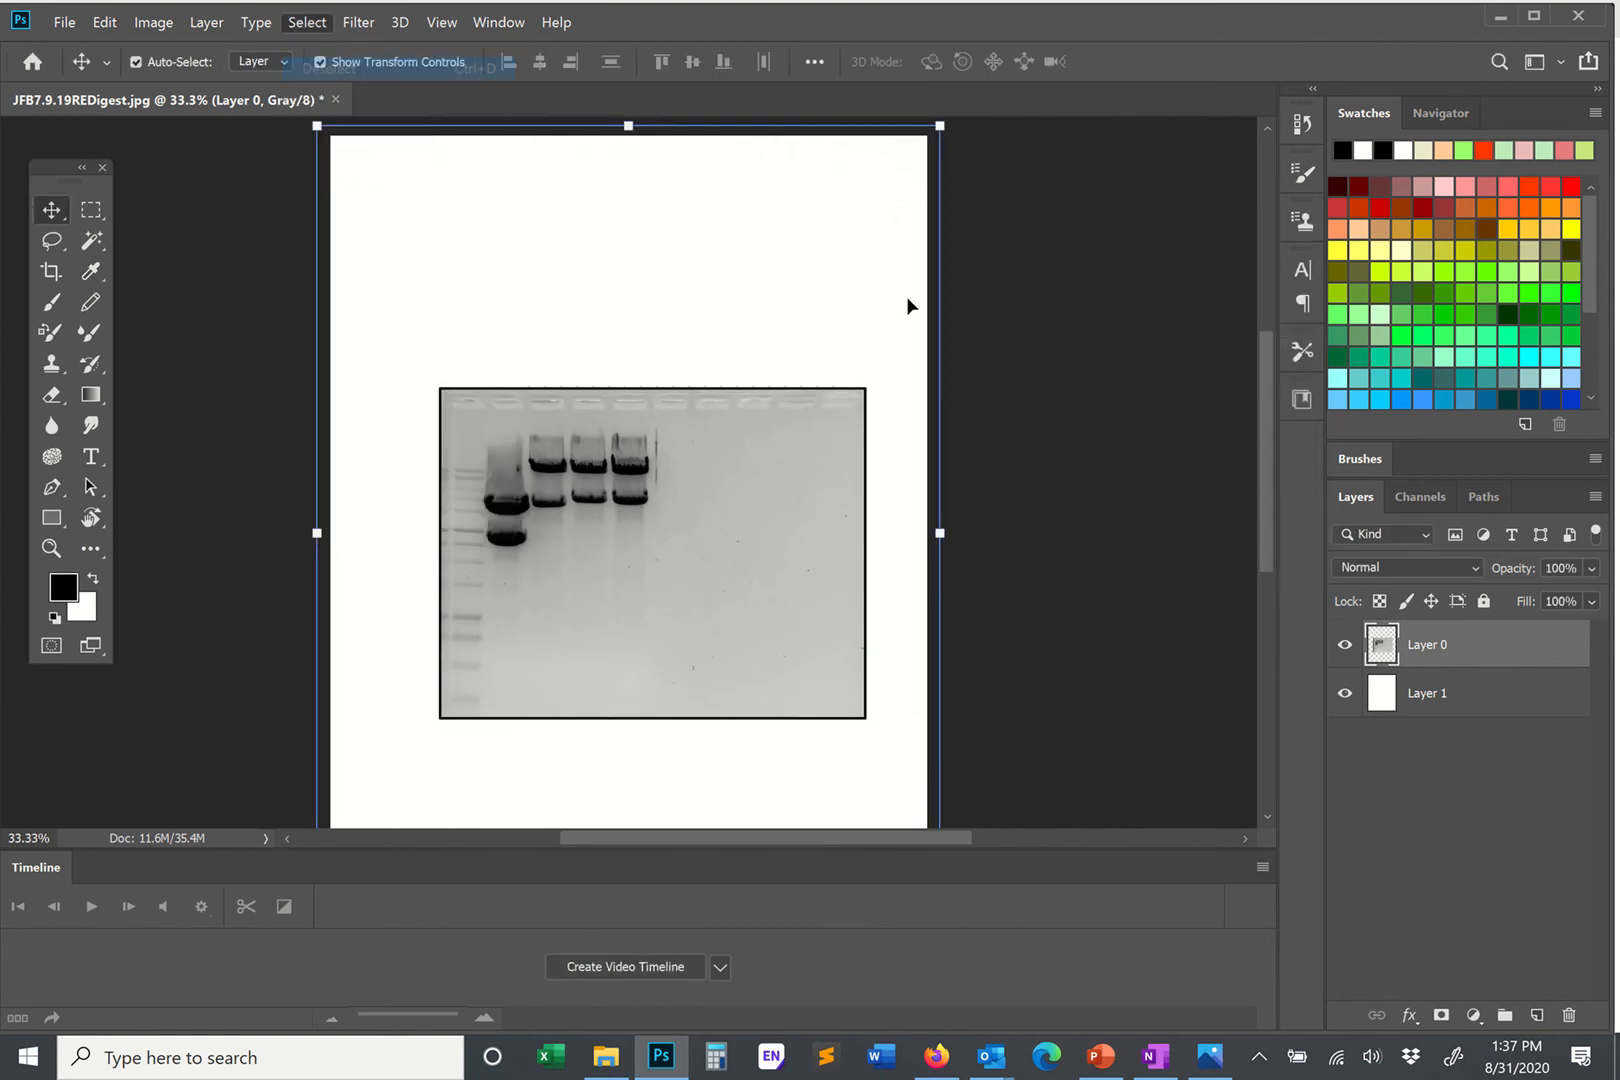
left_click(1080, 357)
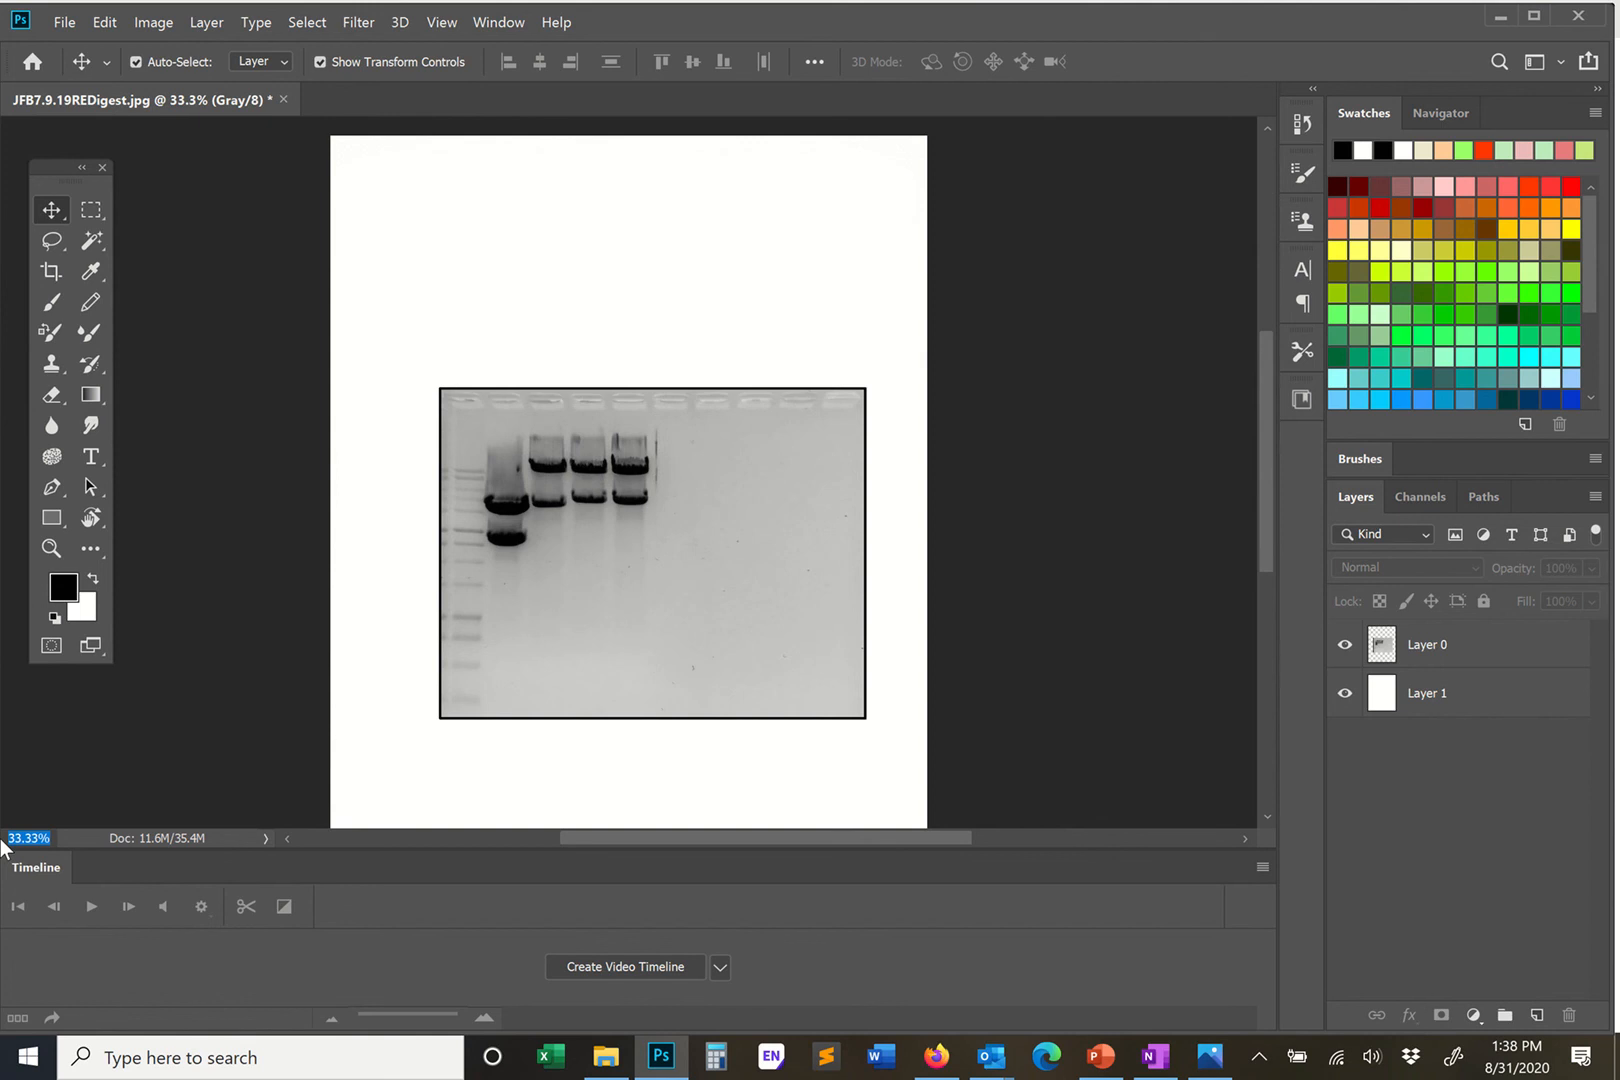
Select a thin horizontal strip just above the gel spanning its full width, and add a new layer with default settings.
key("ctrl+plus")
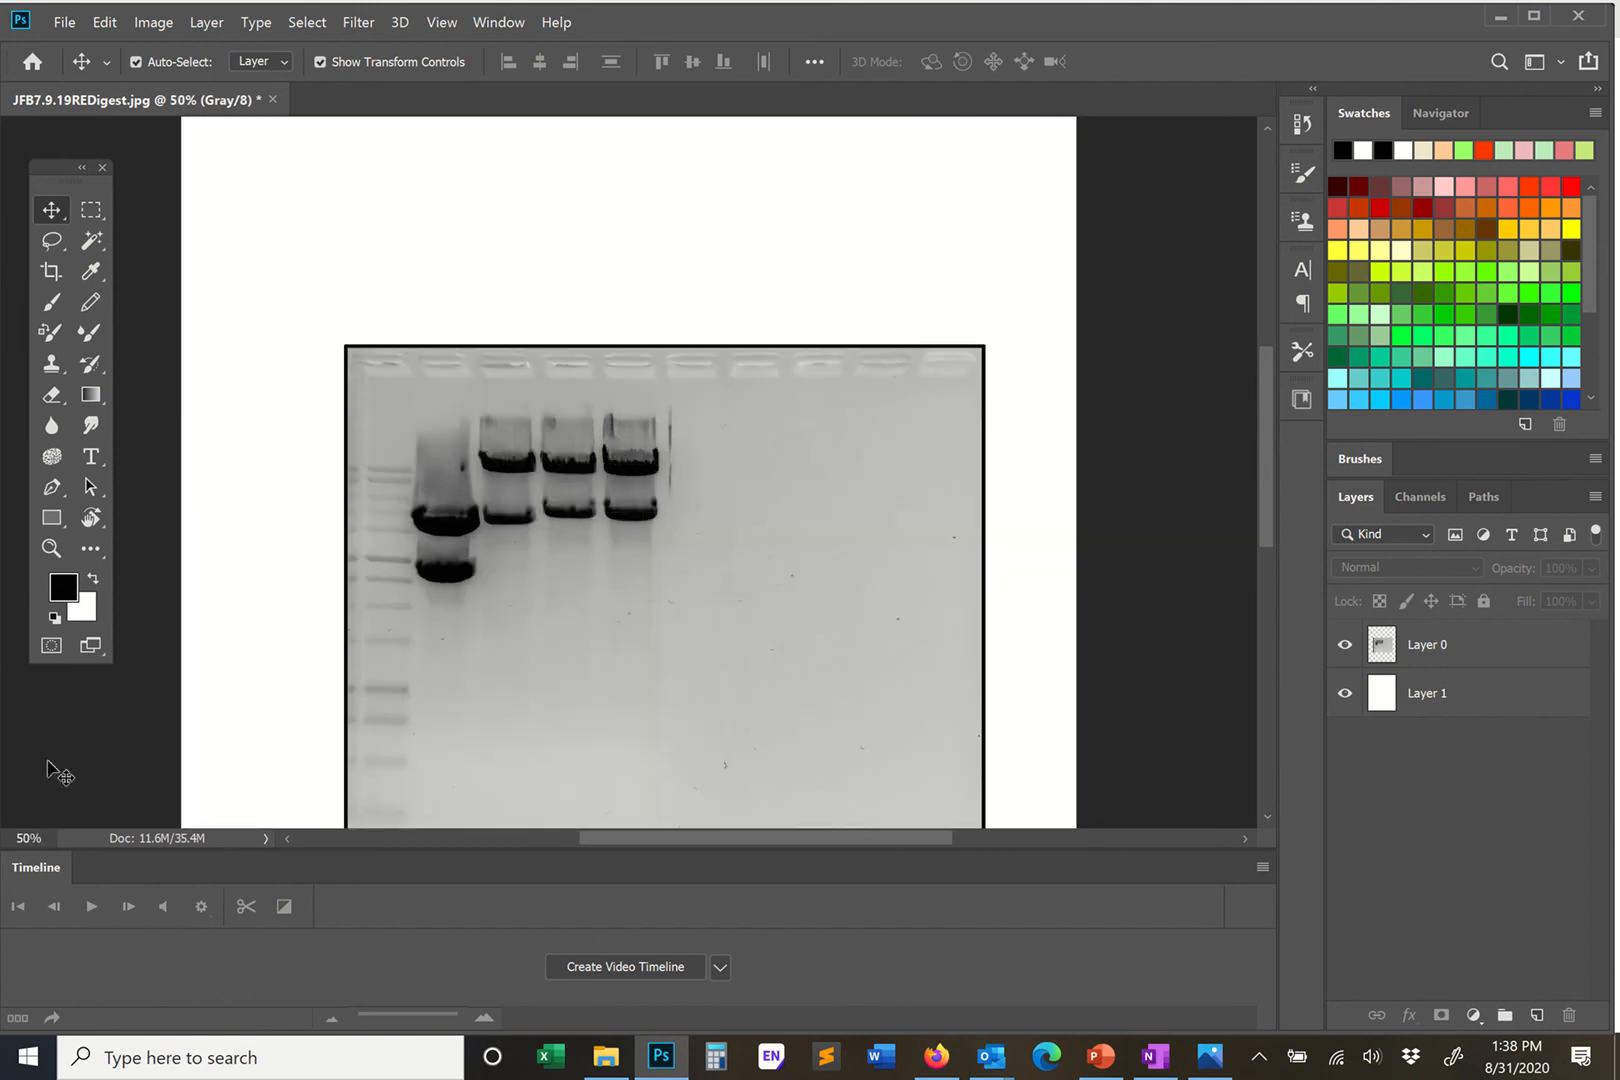
left_click(92, 210)
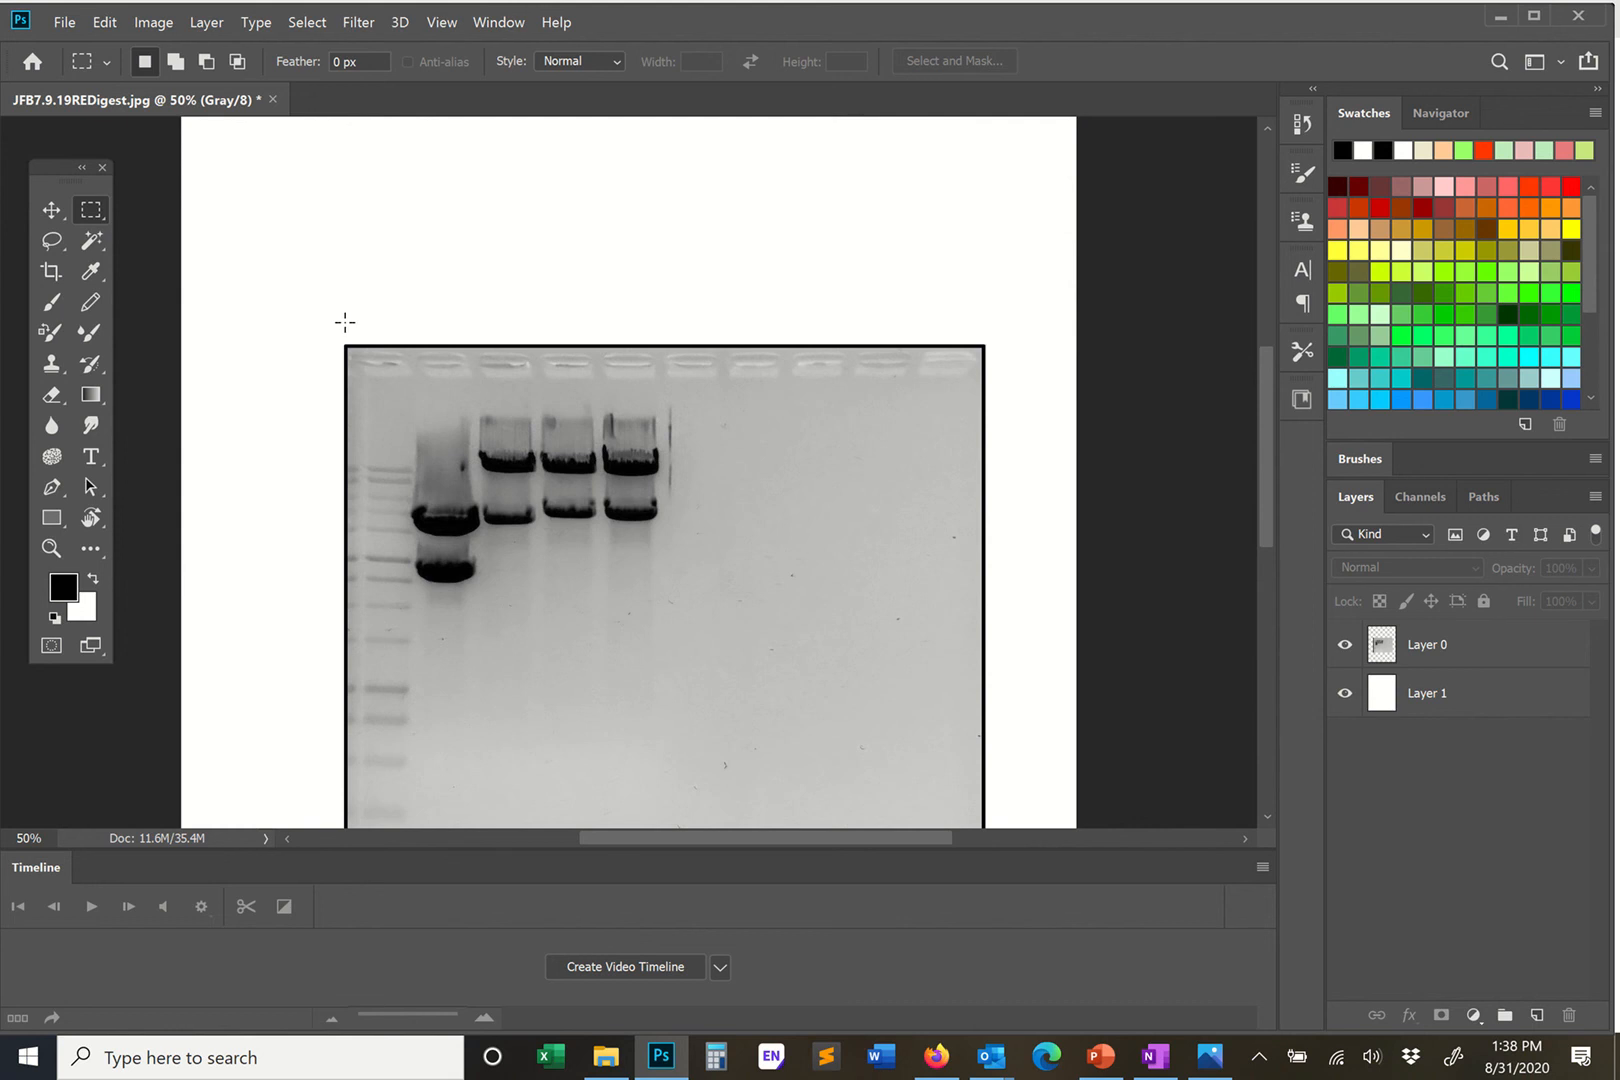
left_click_drag(345, 321, 982, 325)
left_click(308, 22)
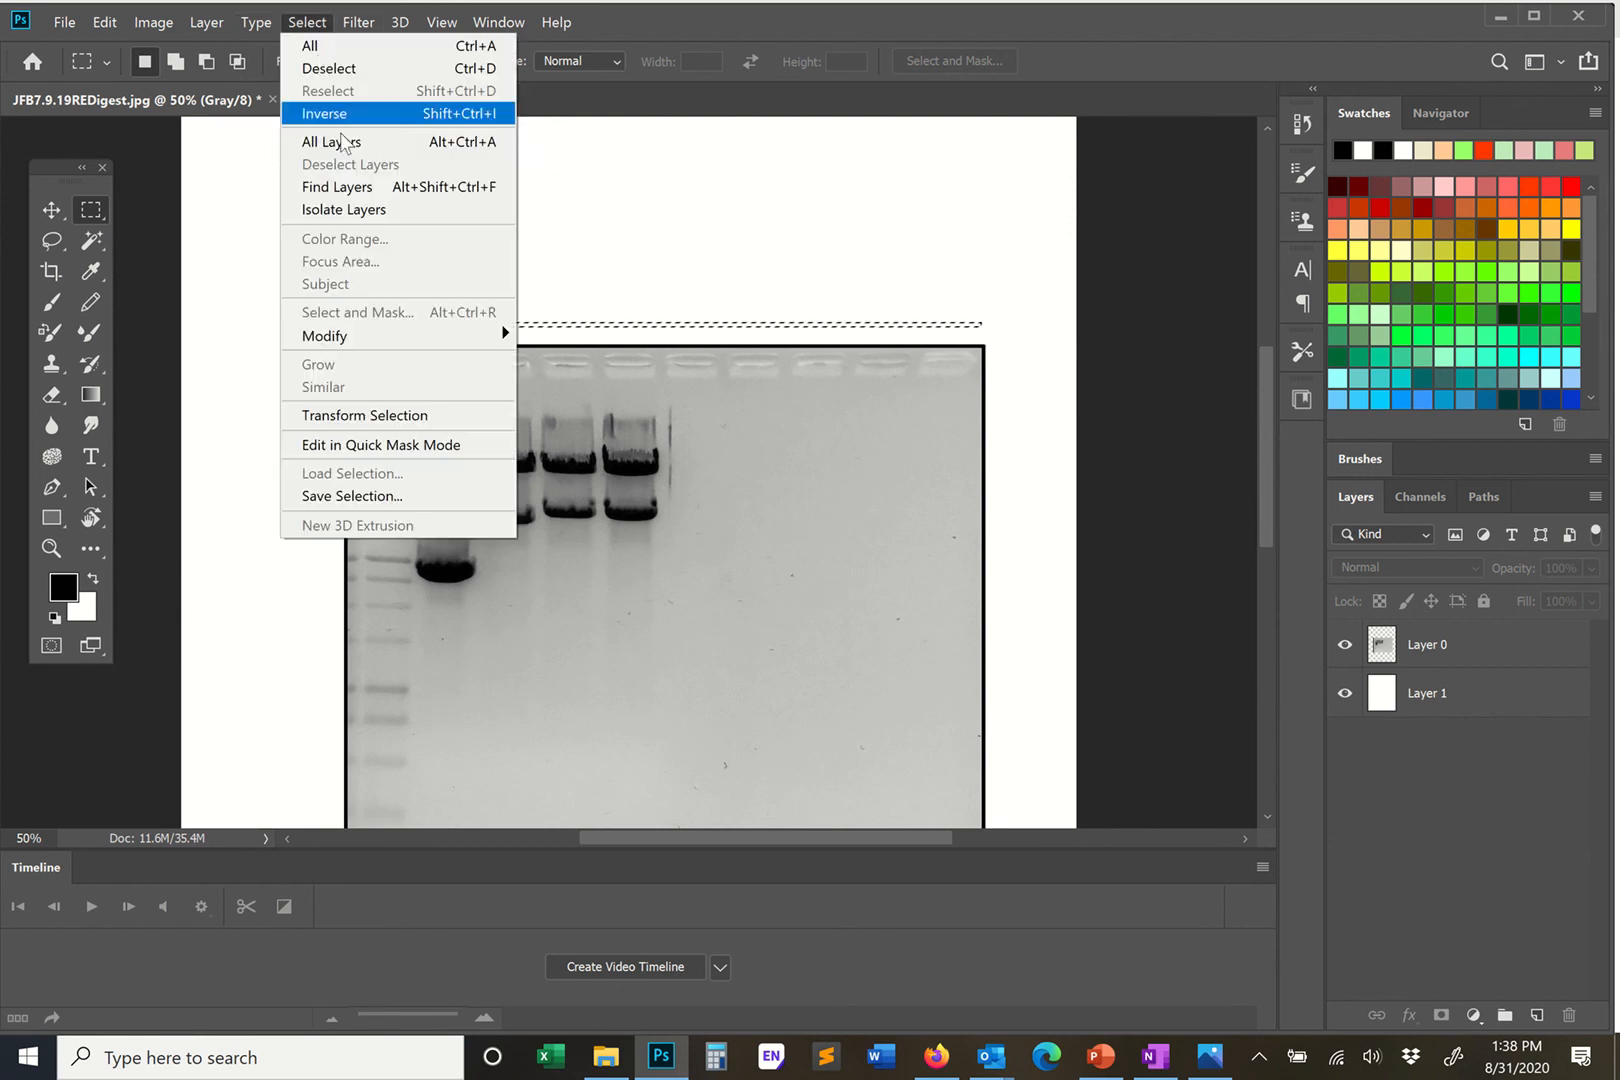
mouse_move(206, 24)
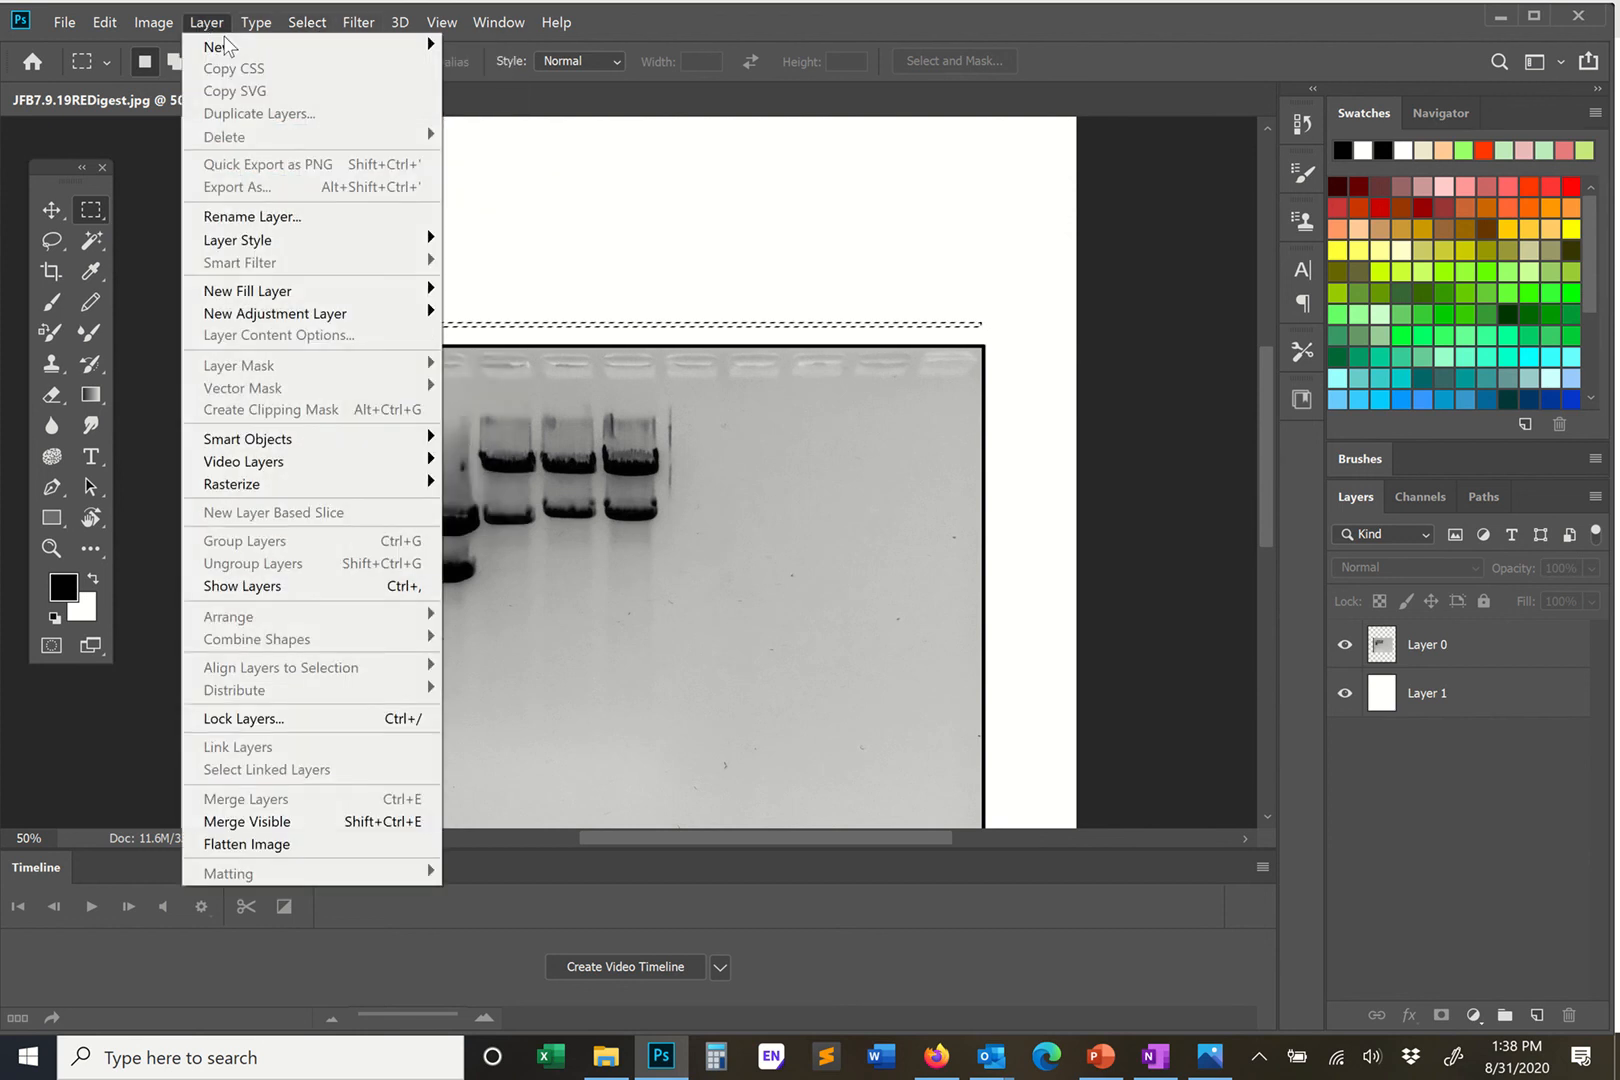
mouse_move(400, 42)
left_click(560, 68)
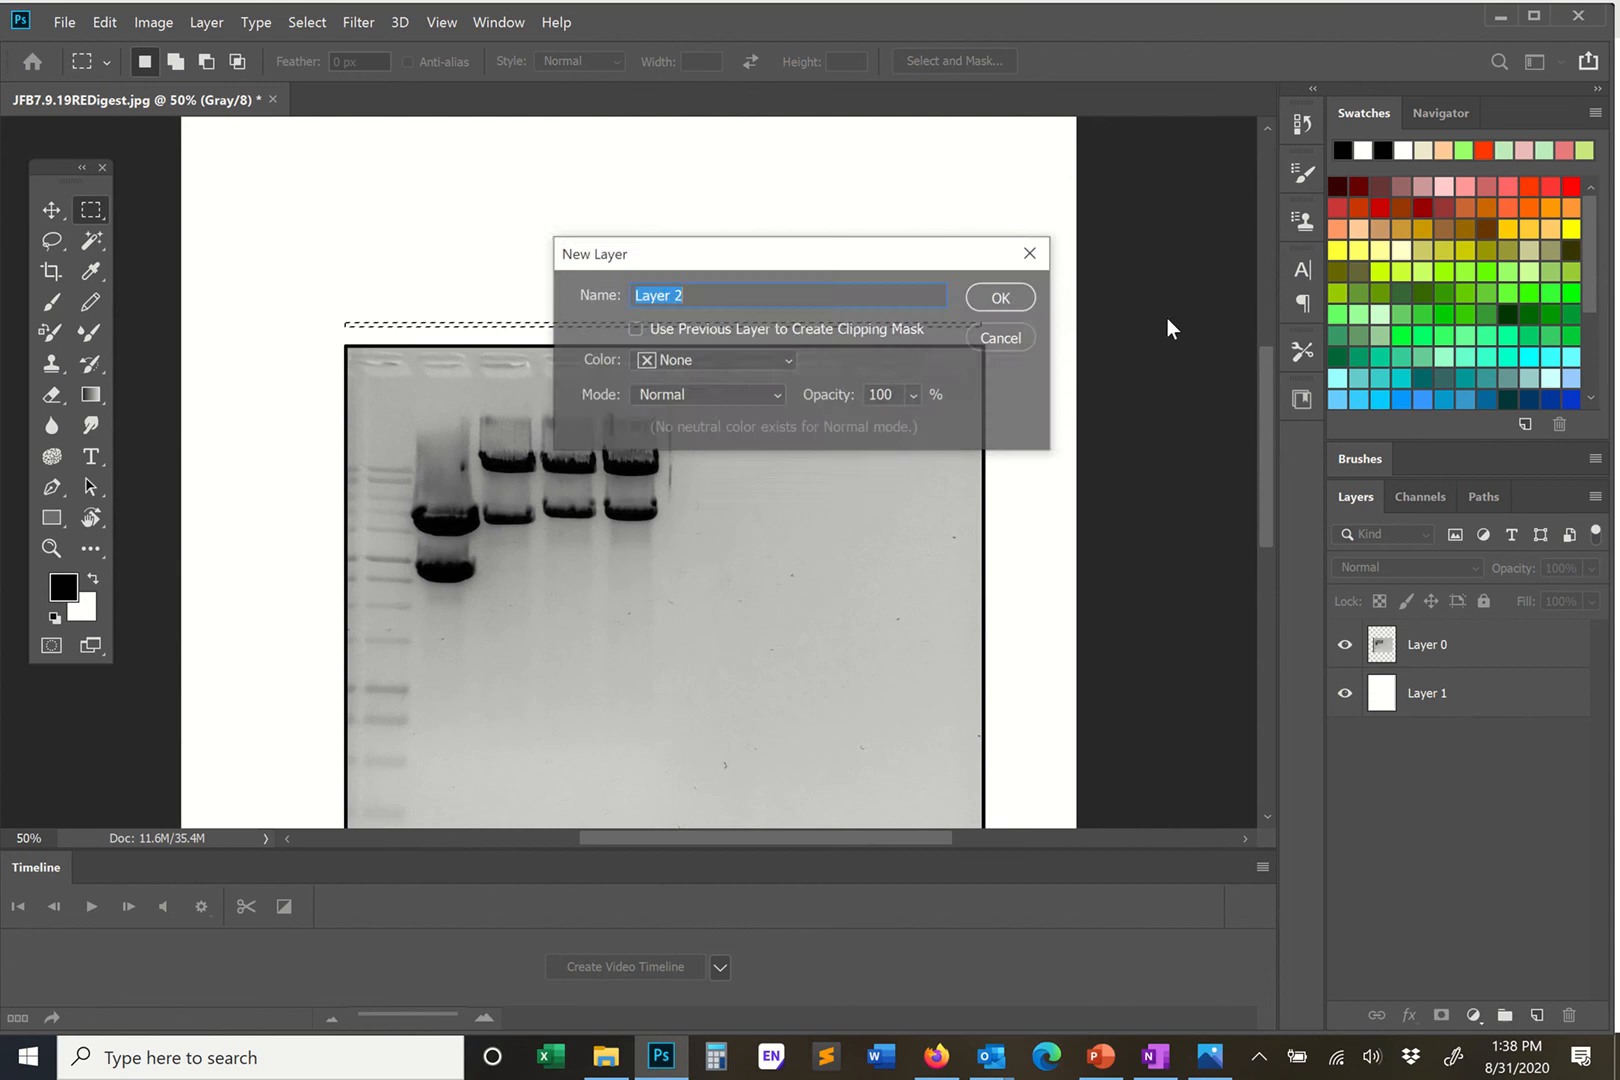
left_click(992, 299)
Paint the thin strip solid black with the Brush on the new layer, and deselect.
key("b")
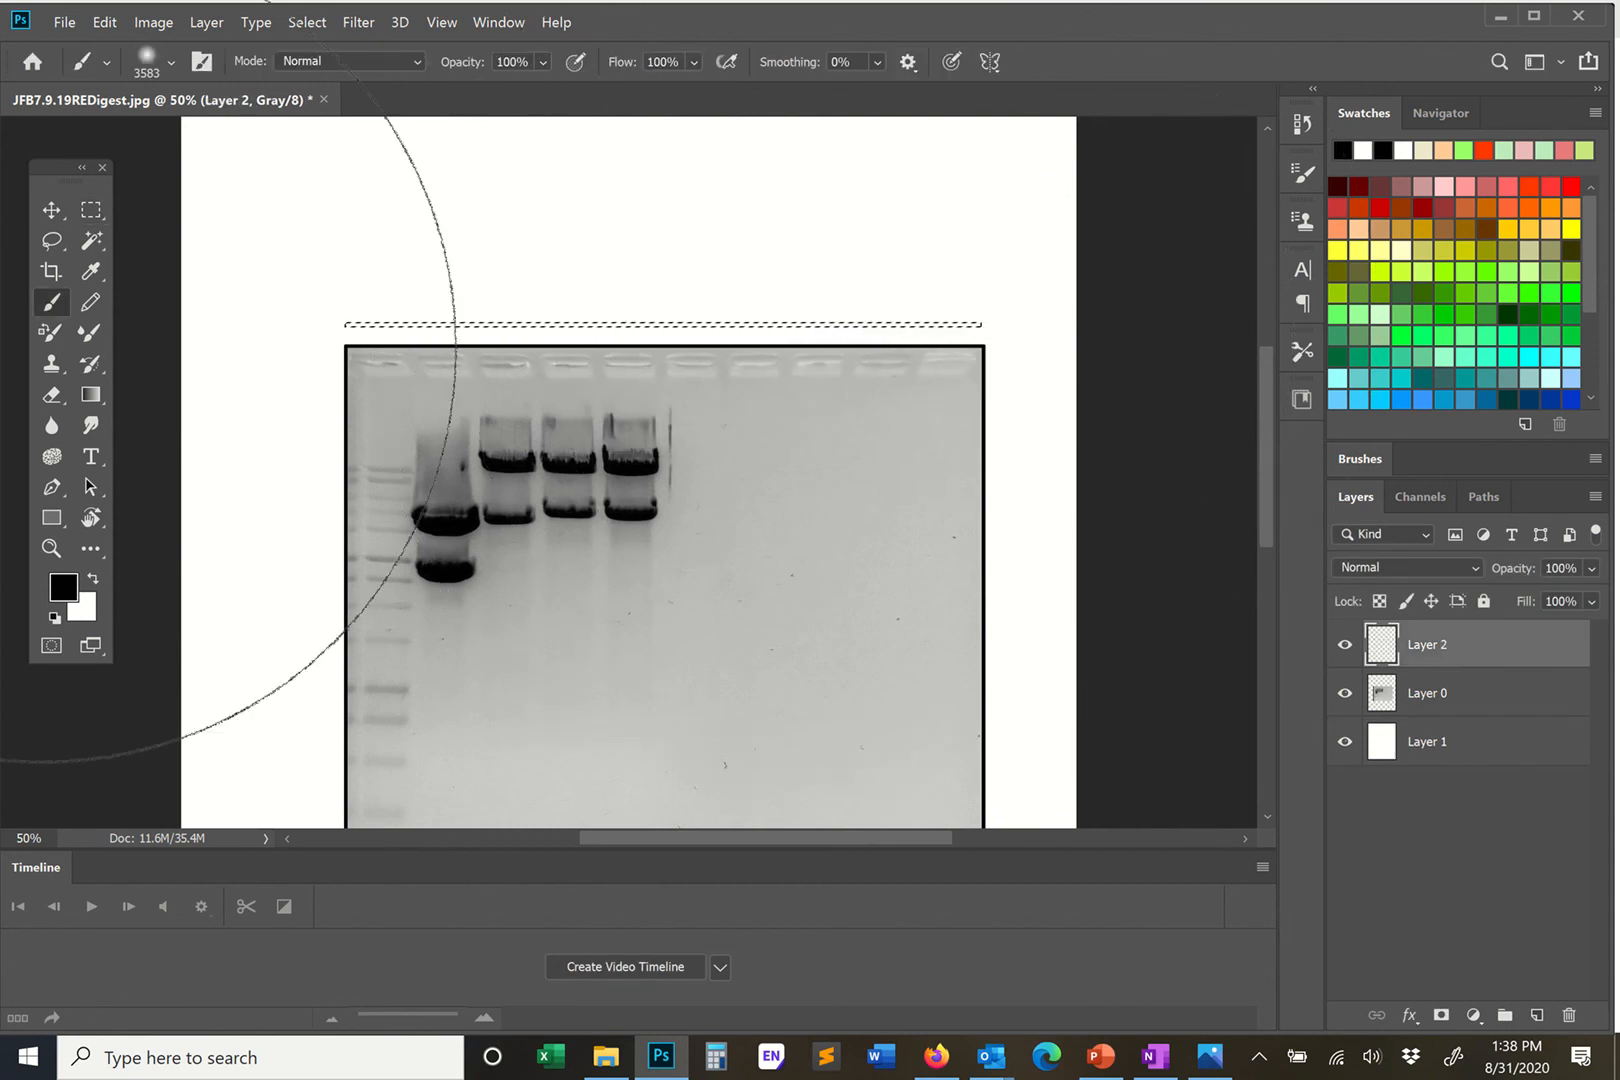
left_click(307, 22)
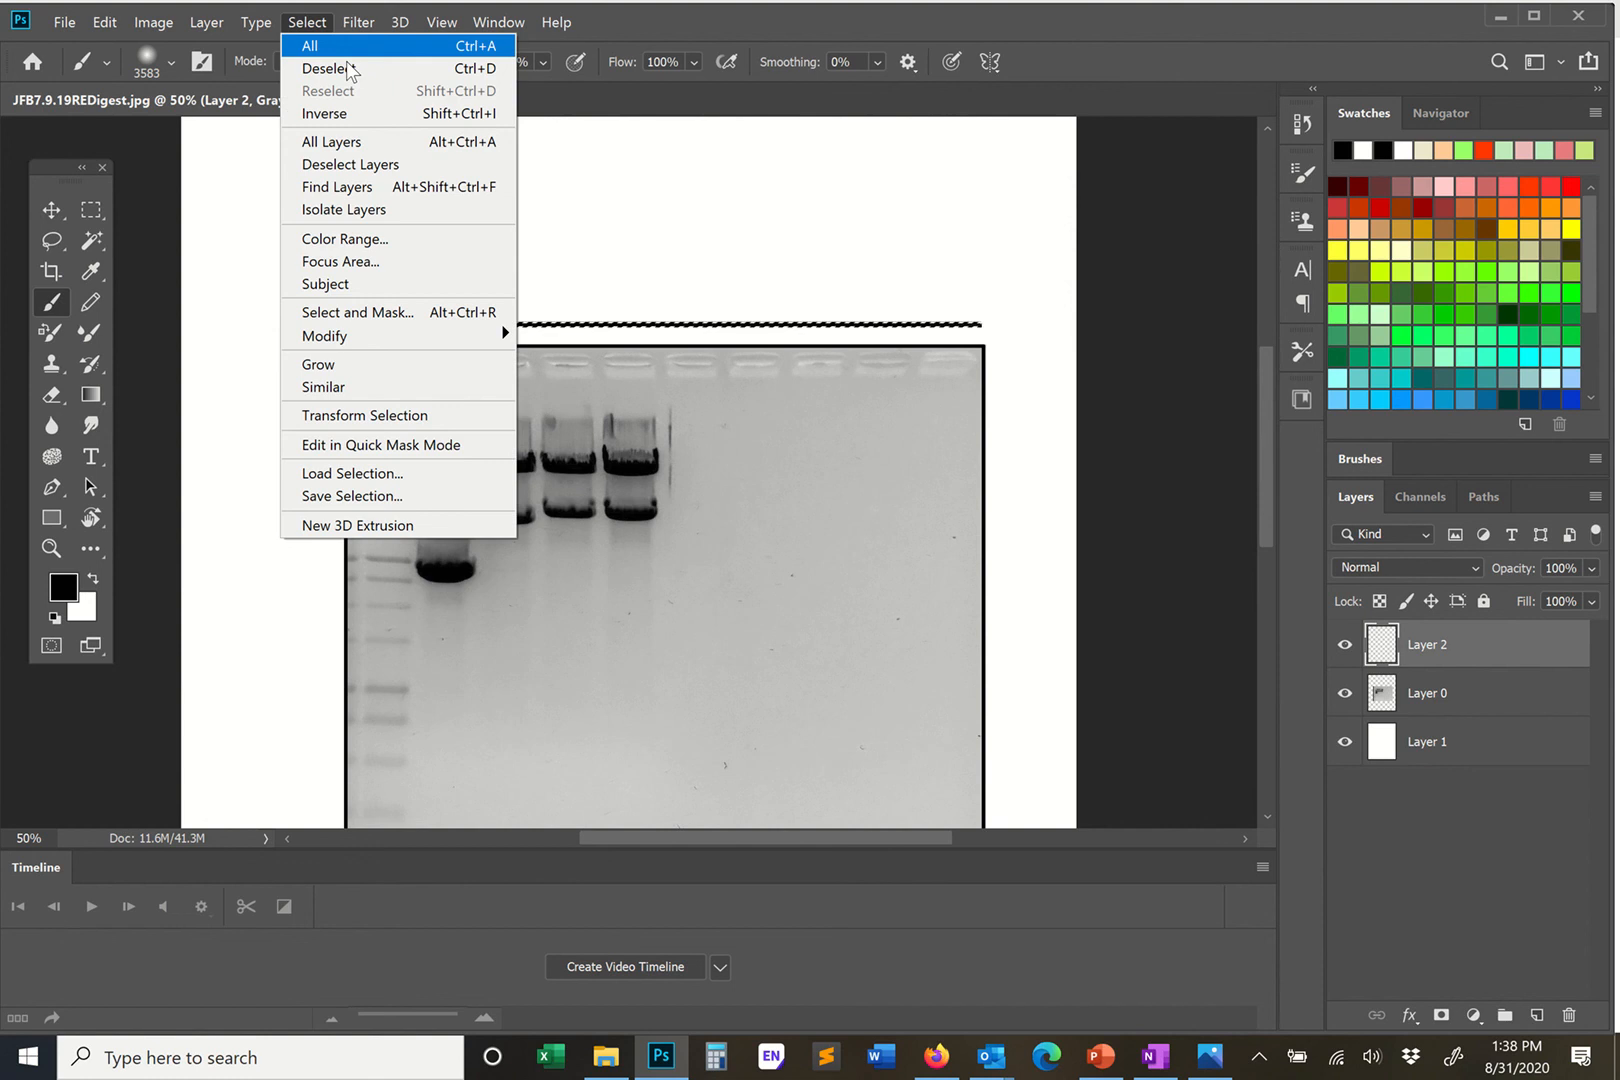
left_click(349, 70)
Erase narrow gaps in the black line above the boundaries between the first four lanes, using thin rectangular selections.
left_click(93, 206)
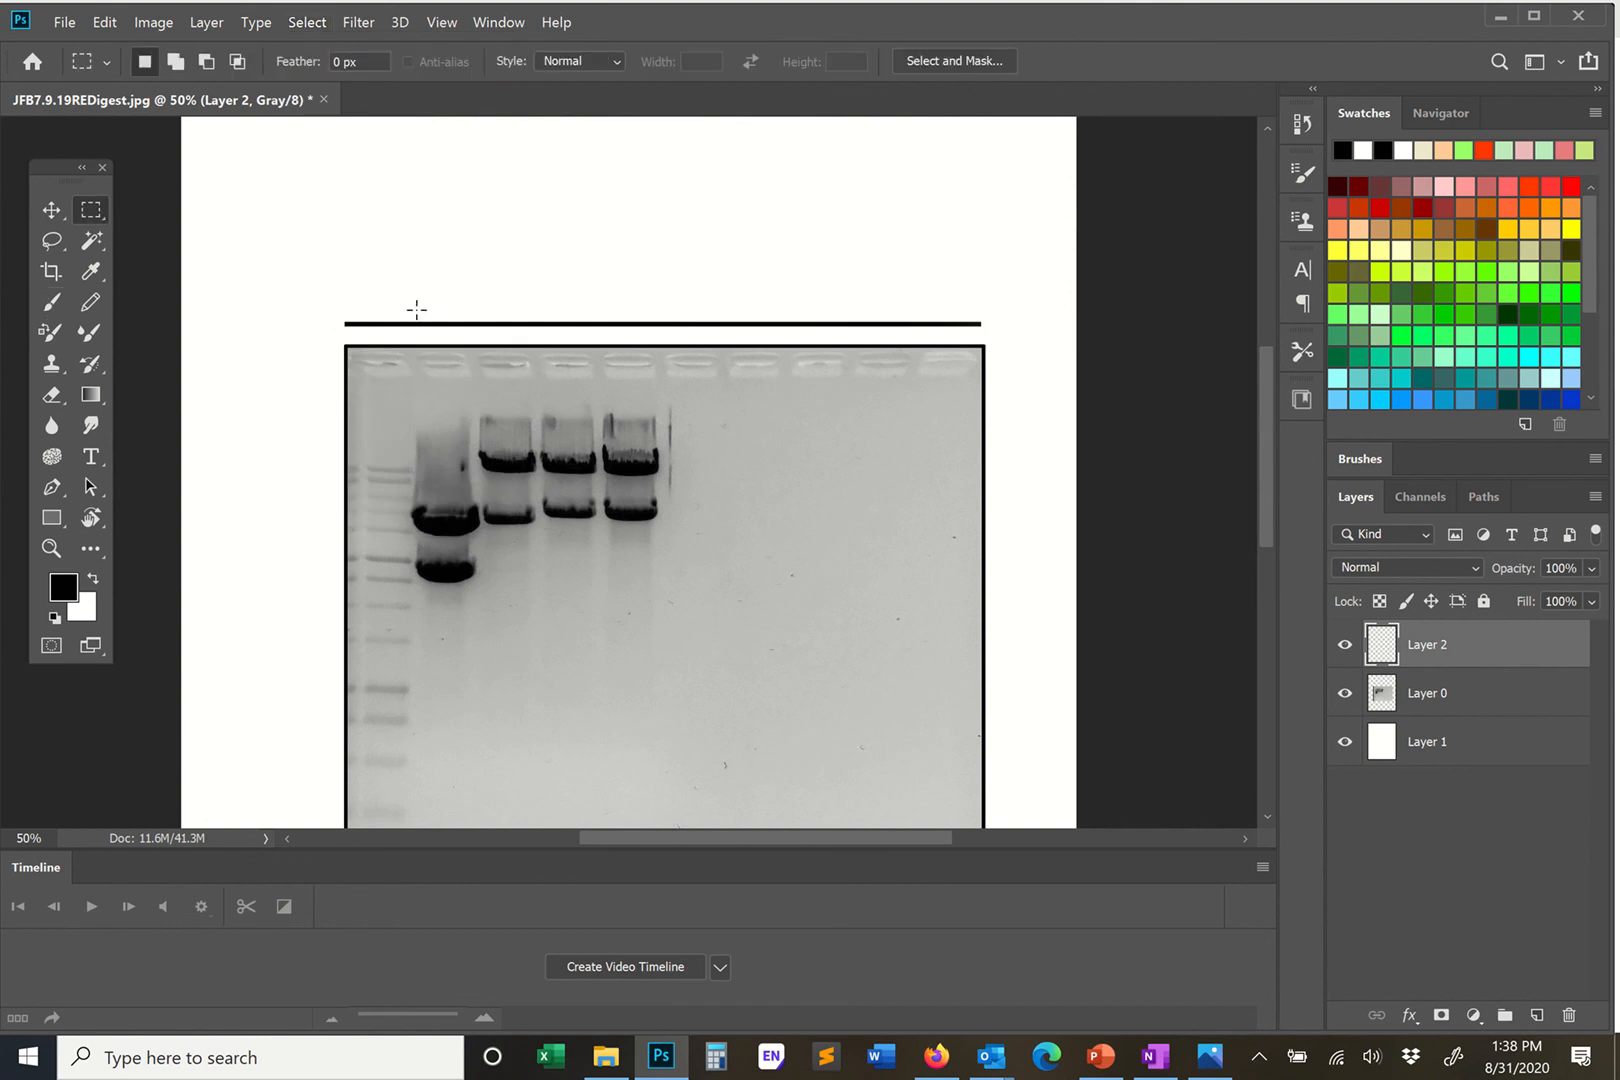
left_click_drag(407, 306, 421, 398)
key("e")
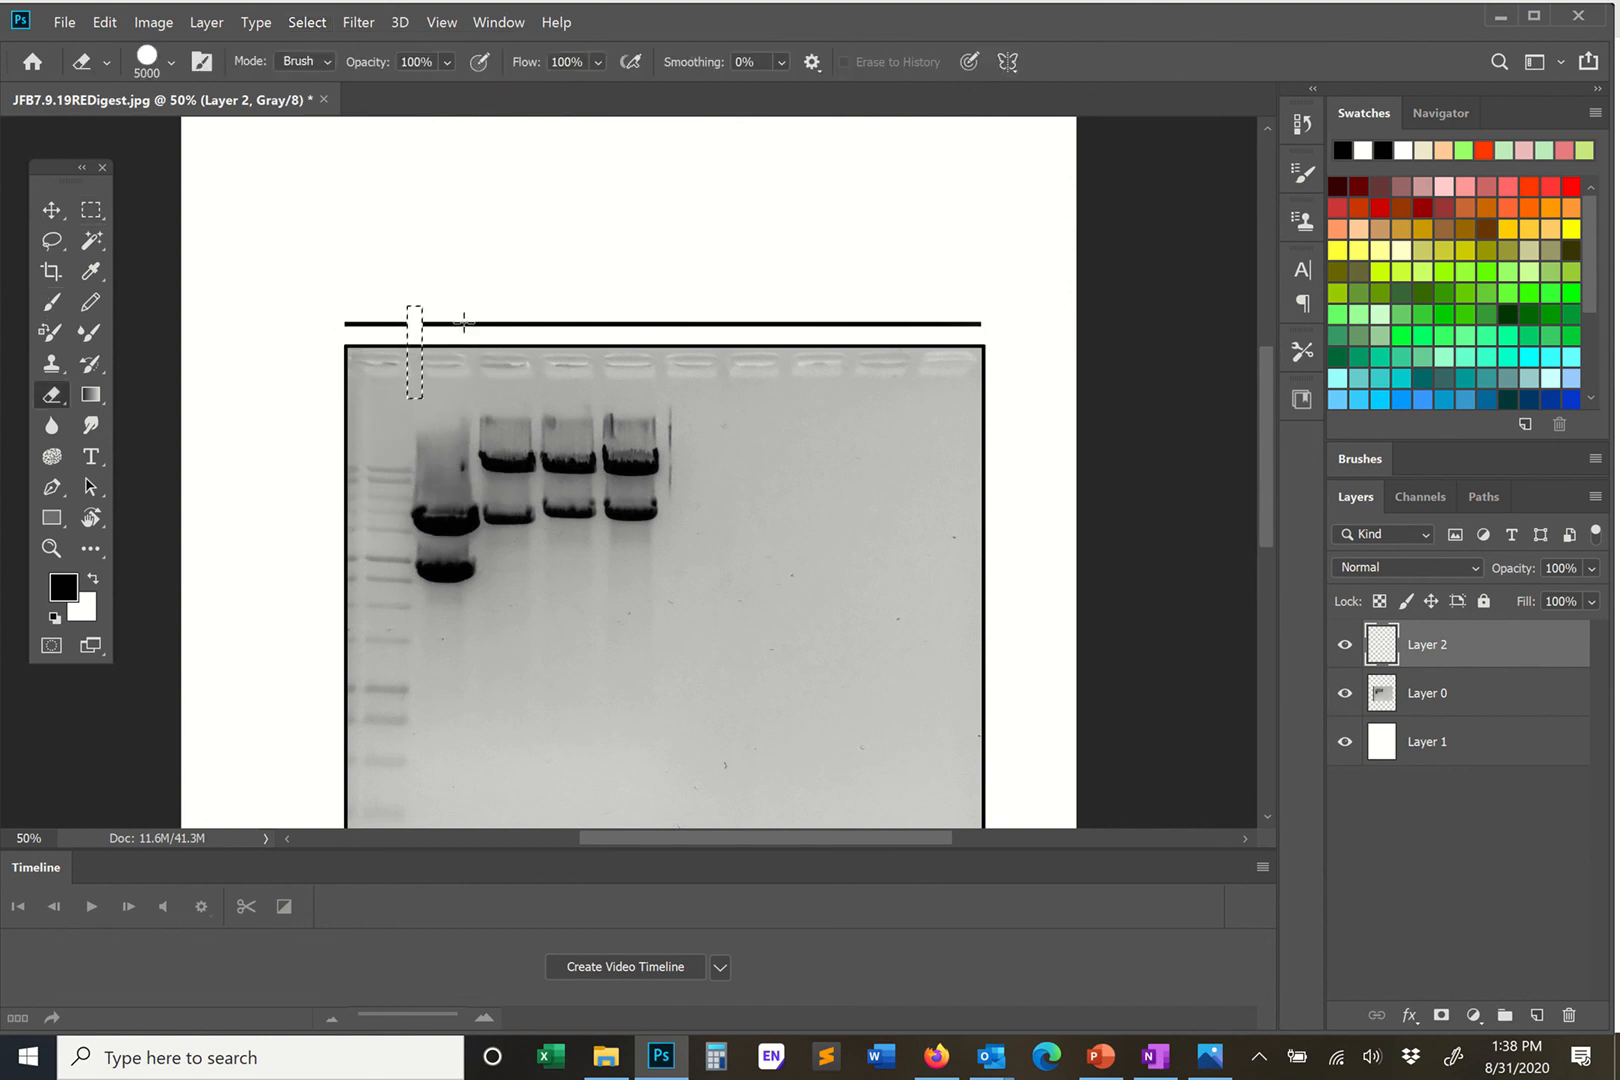
left_click(91, 209)
key("Delete")
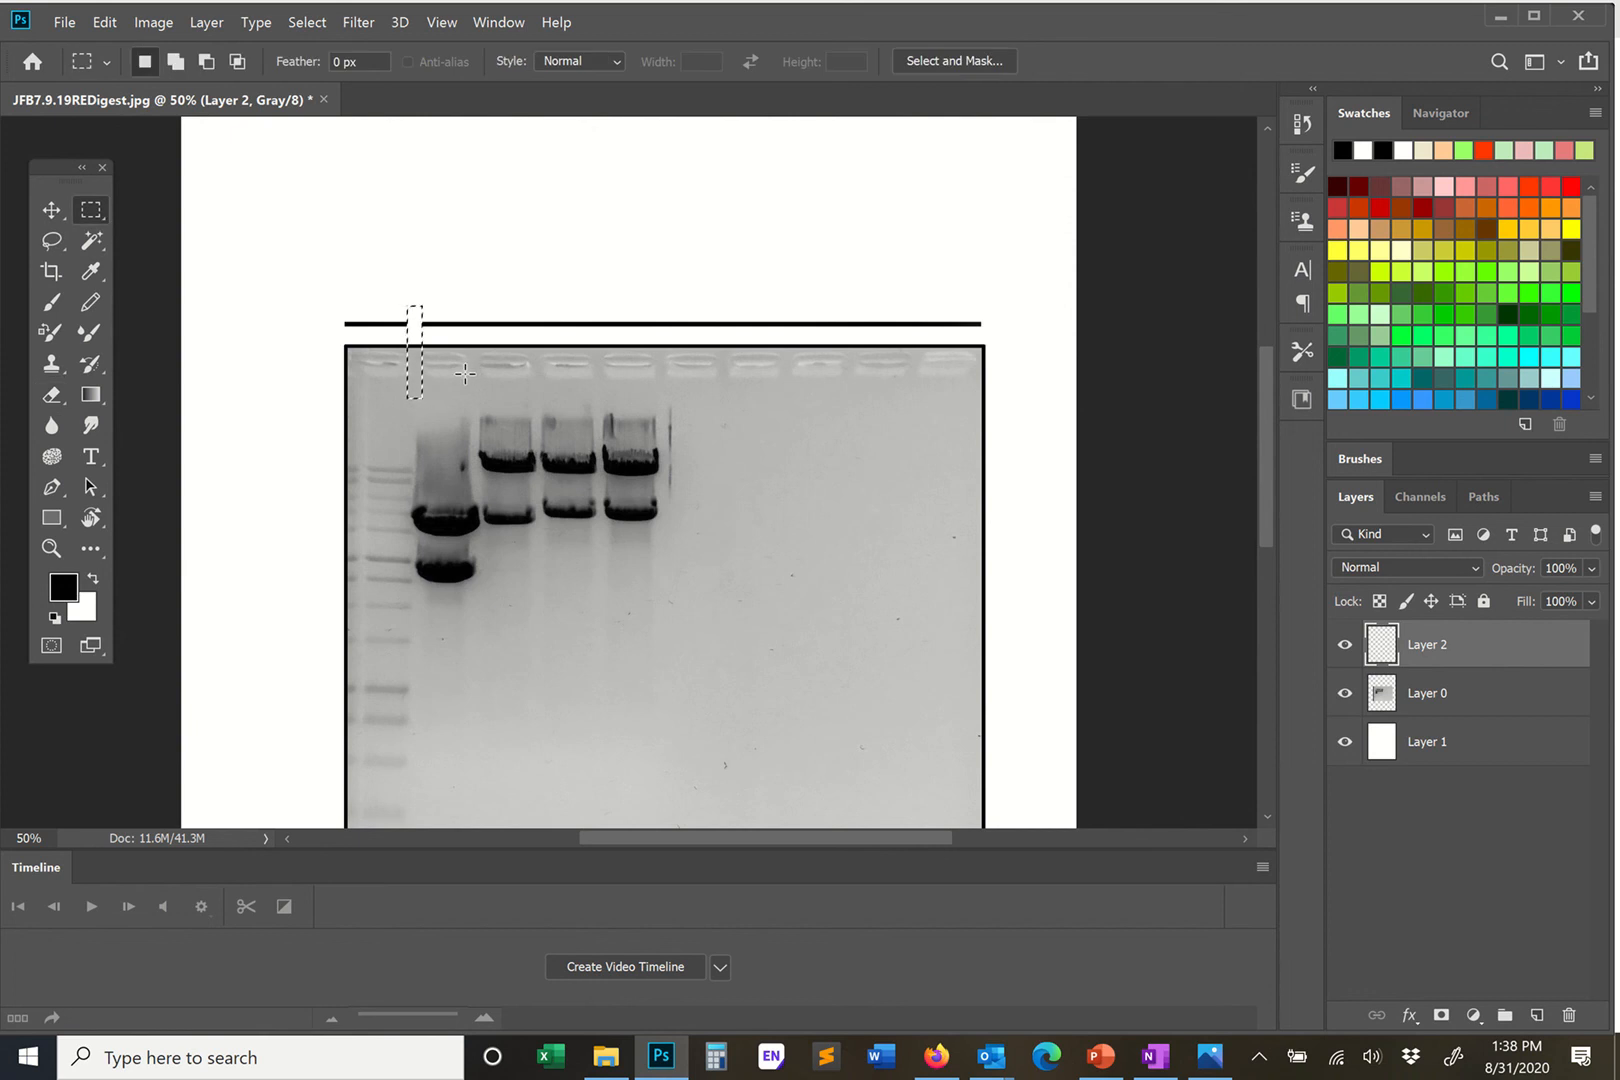
left_click_drag(466, 372, 477, 304)
key("e")
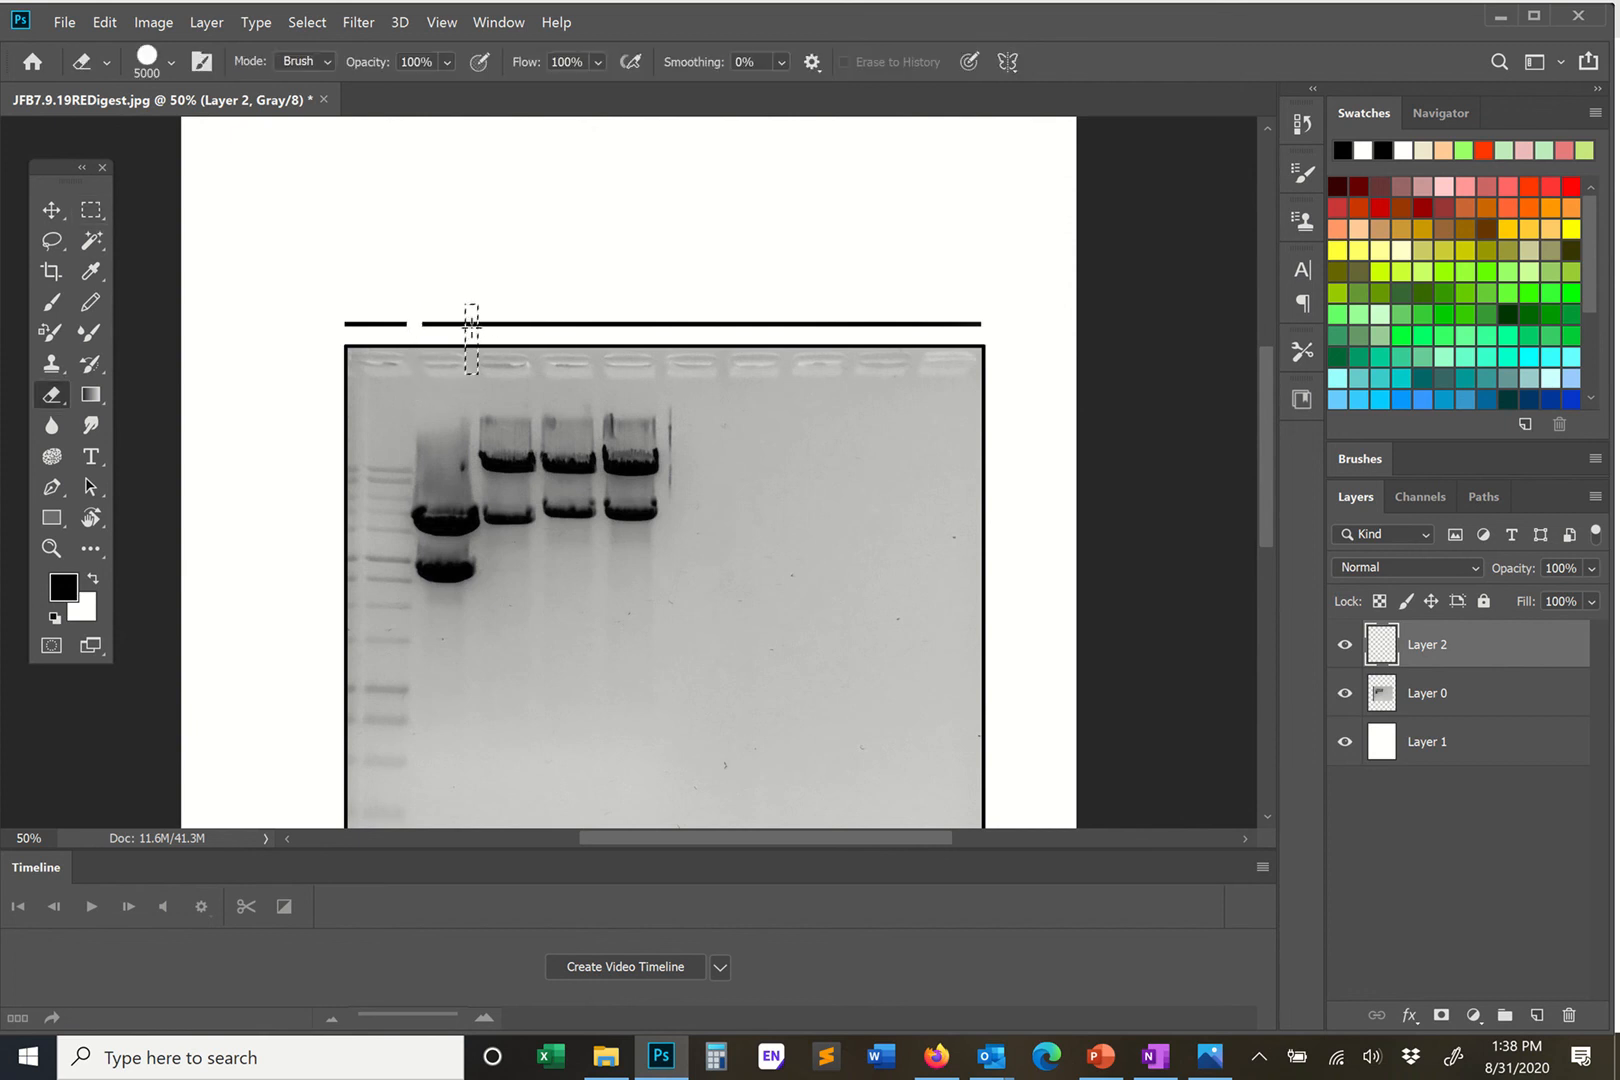
left_click(91, 209)
key("Delete")
left_click_drag(528, 373, 540, 301)
key("e")
left_click(91, 209)
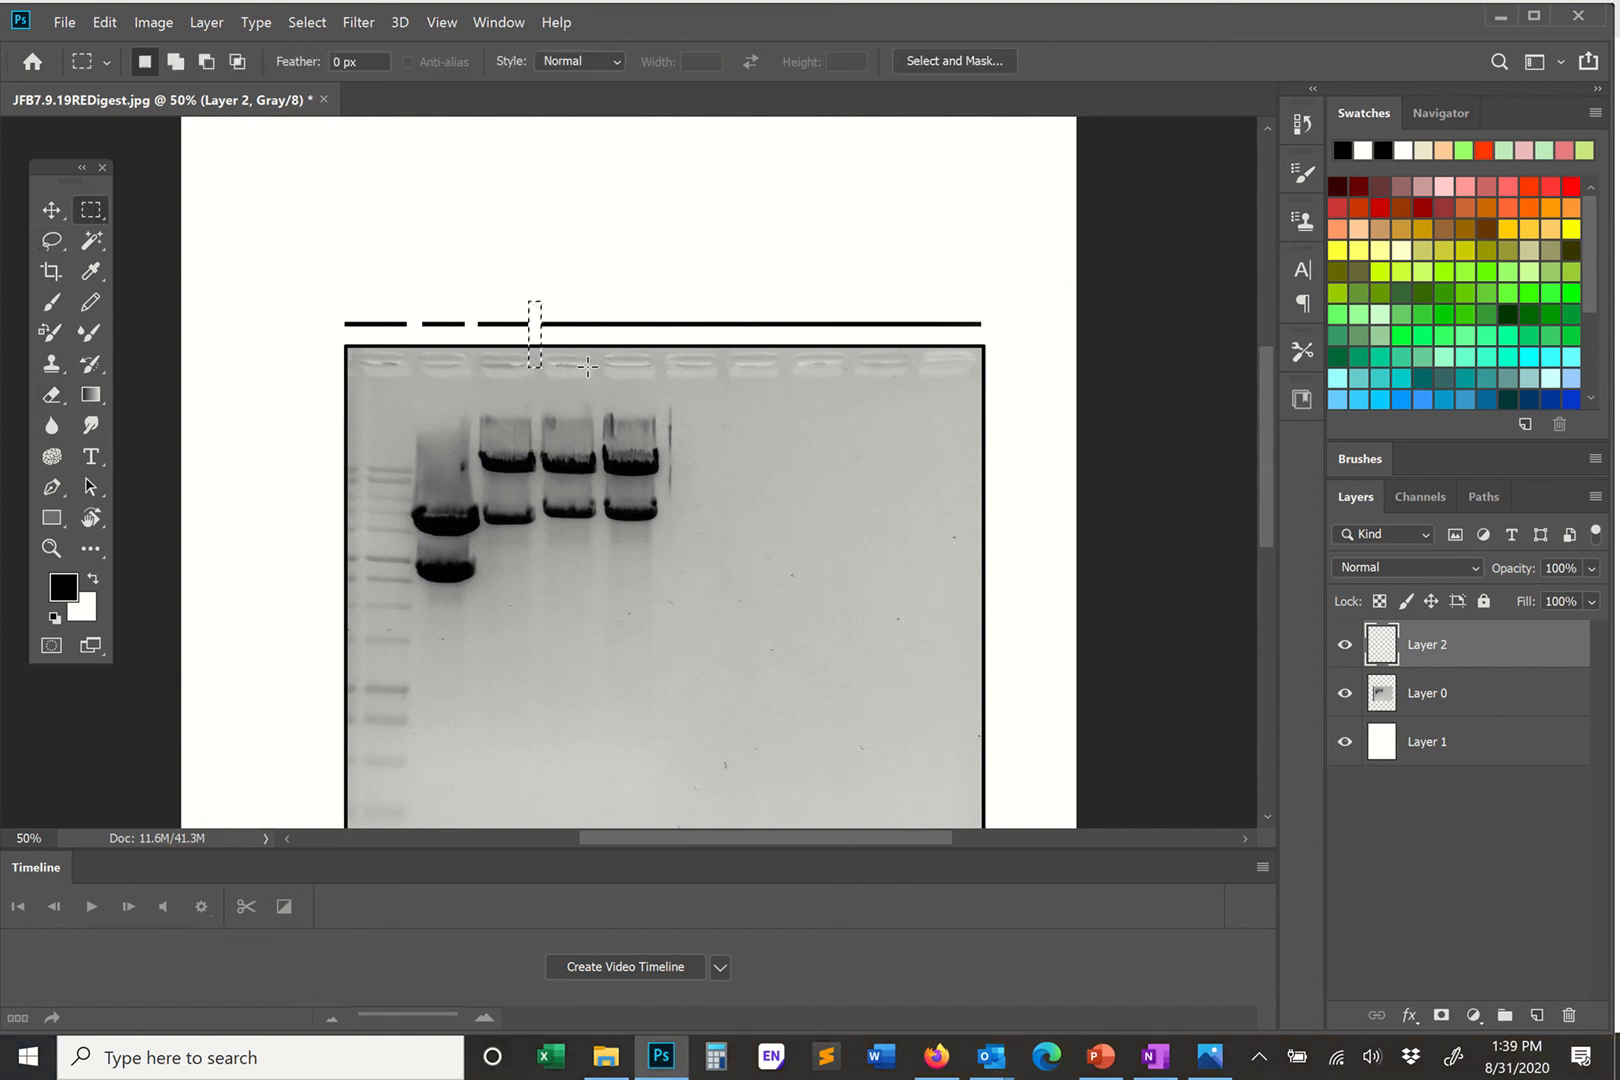
Erase narrow gaps in the black line between the fourth and fifth, fifth and sixth, and sixth and seventh lanes.
left_click_drag(592, 367, 601, 306)
key("e")
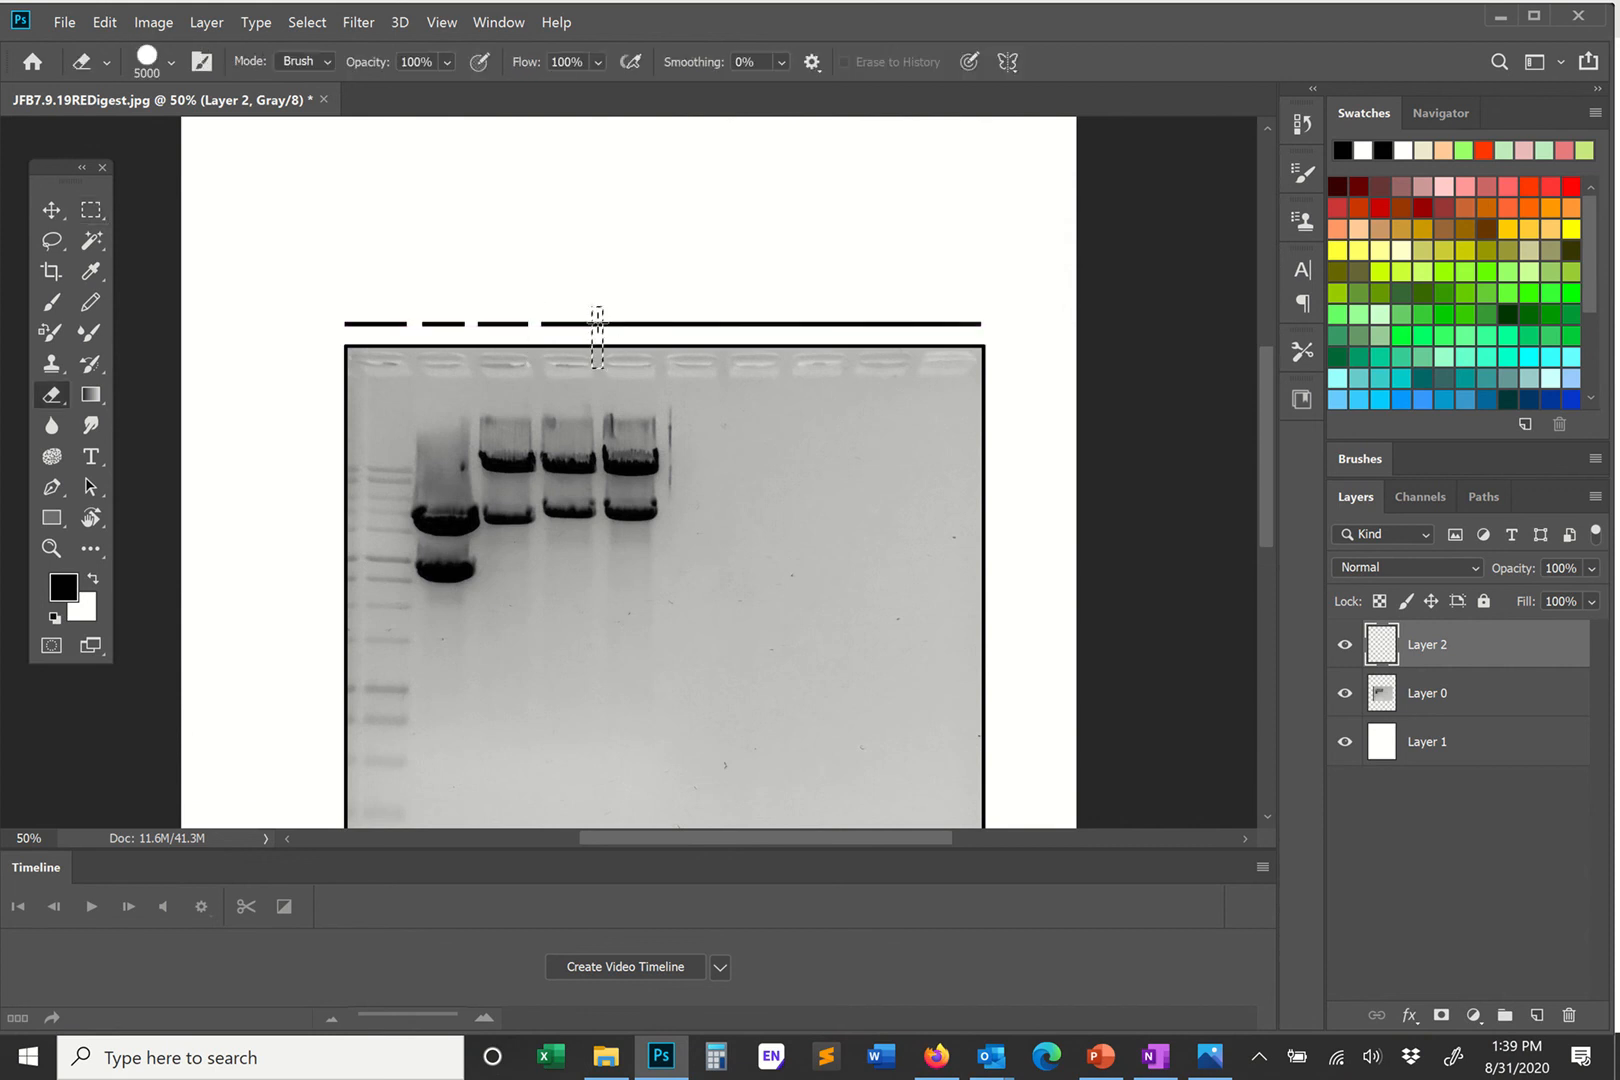
left_click(91, 209)
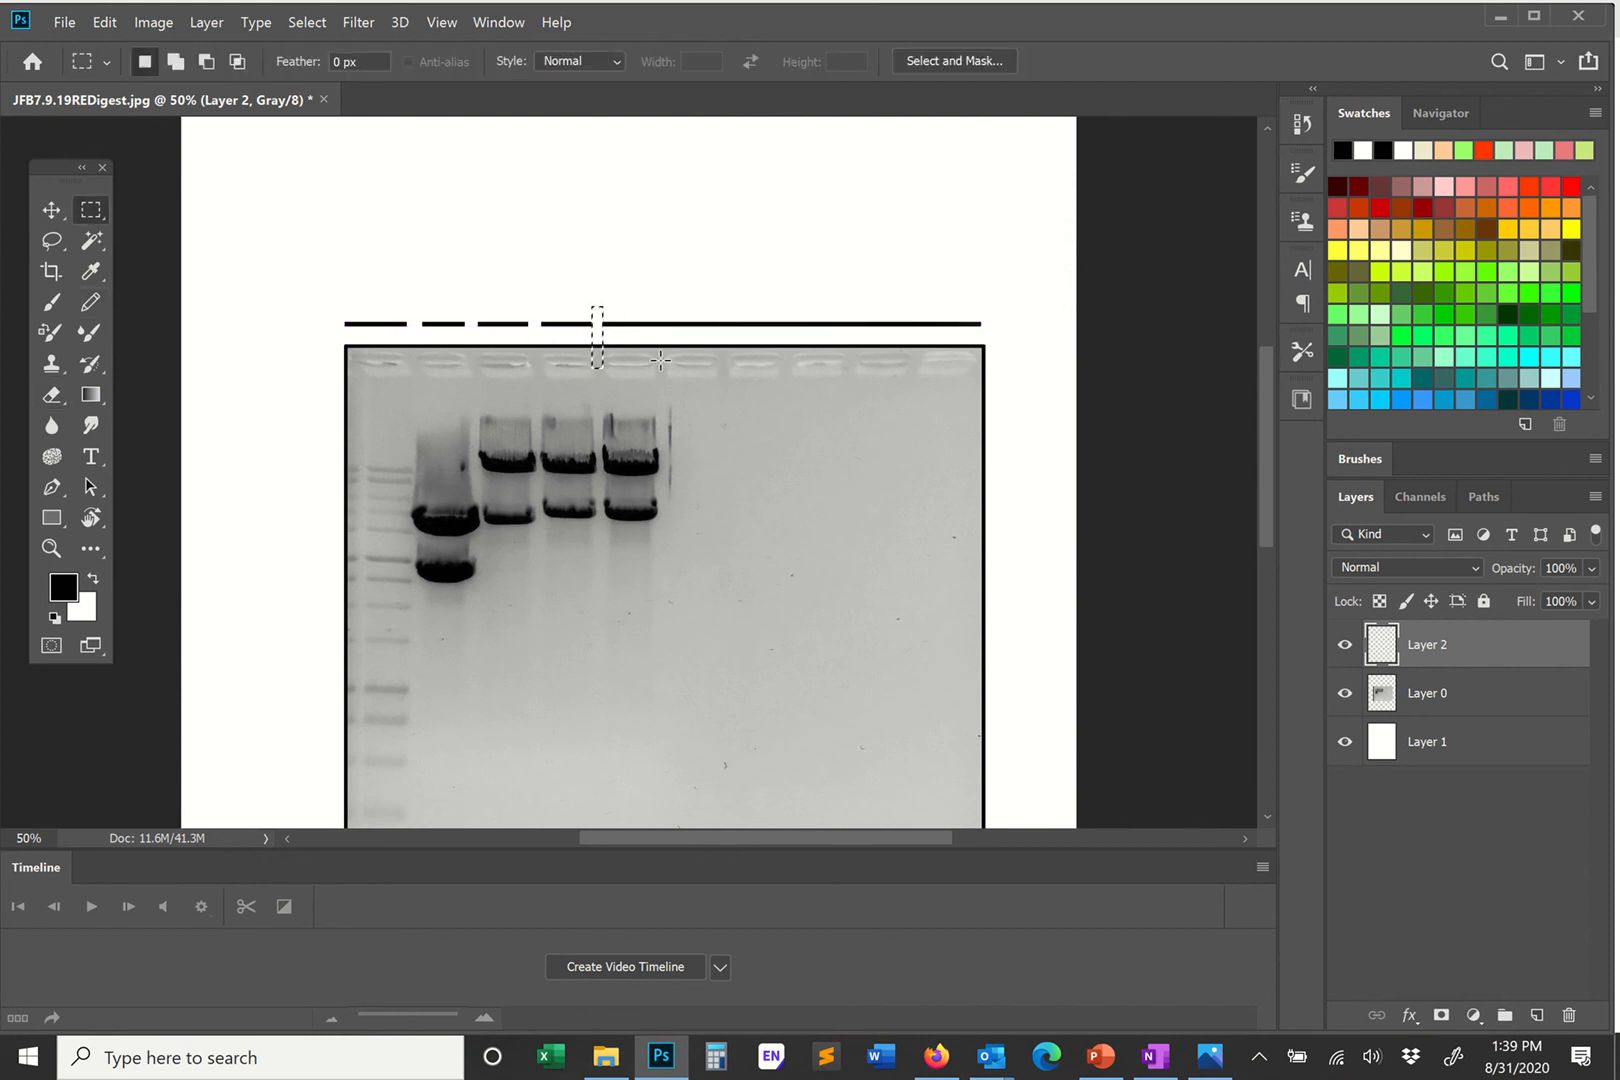
left_click_drag(654, 362, 665, 293)
key("e")
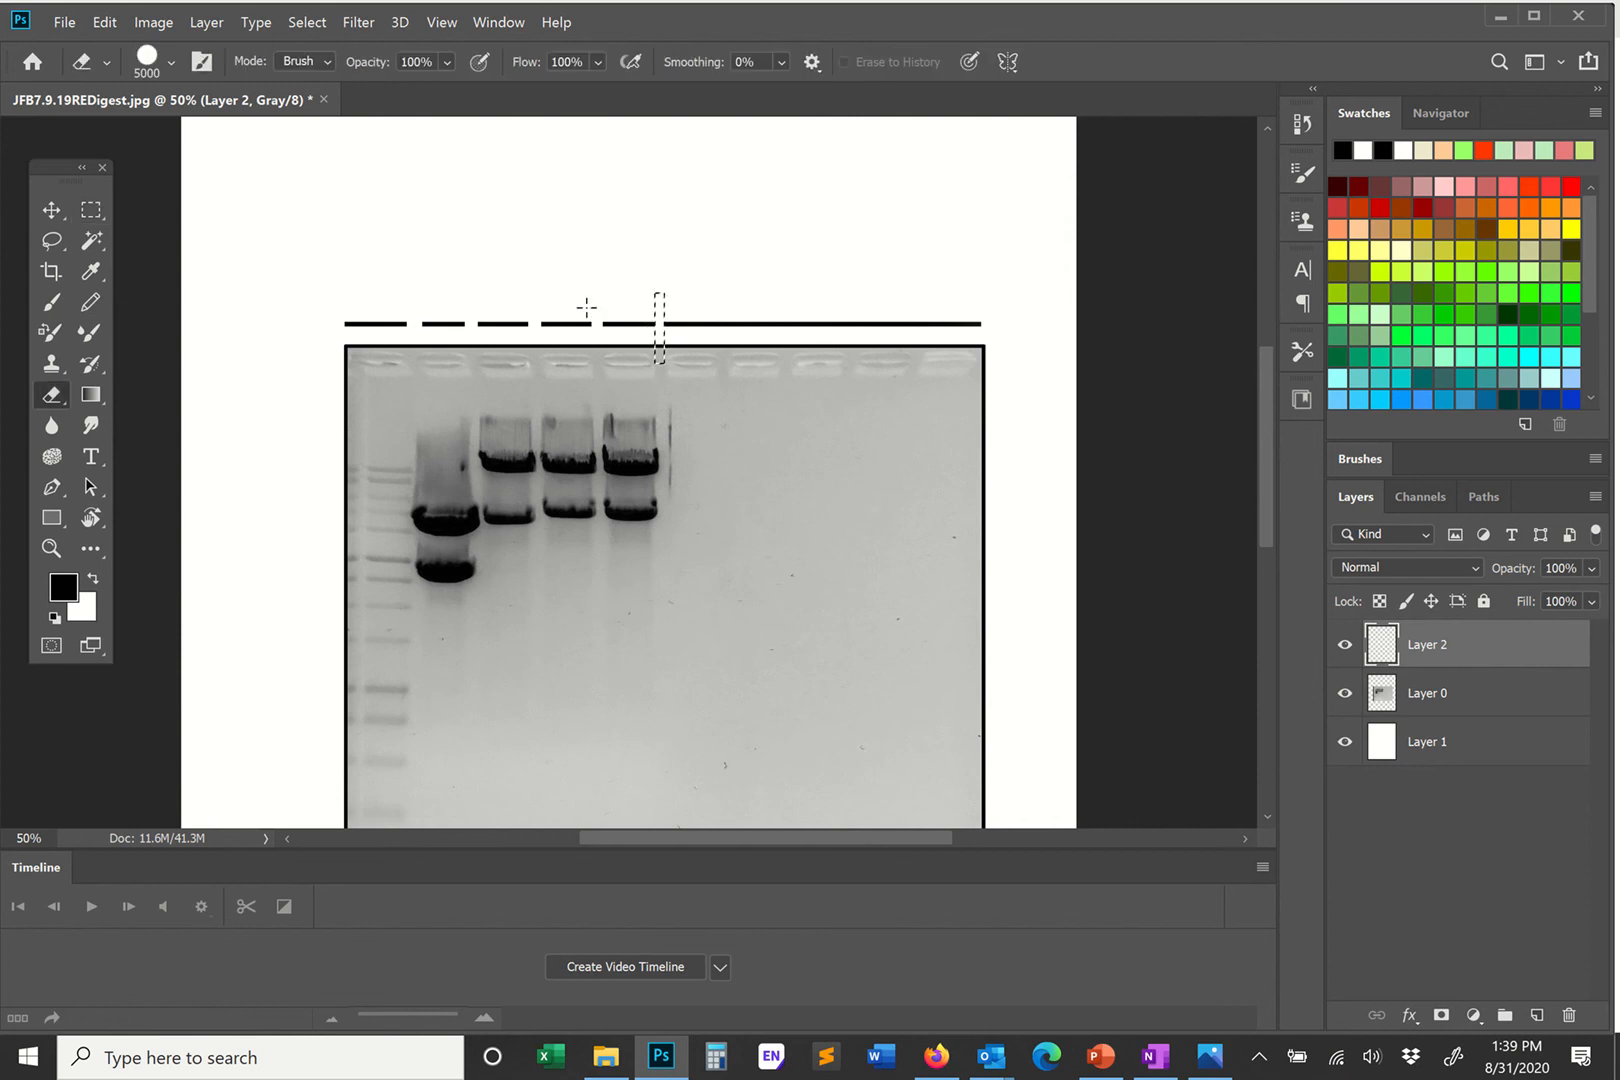
left_click(76, 216)
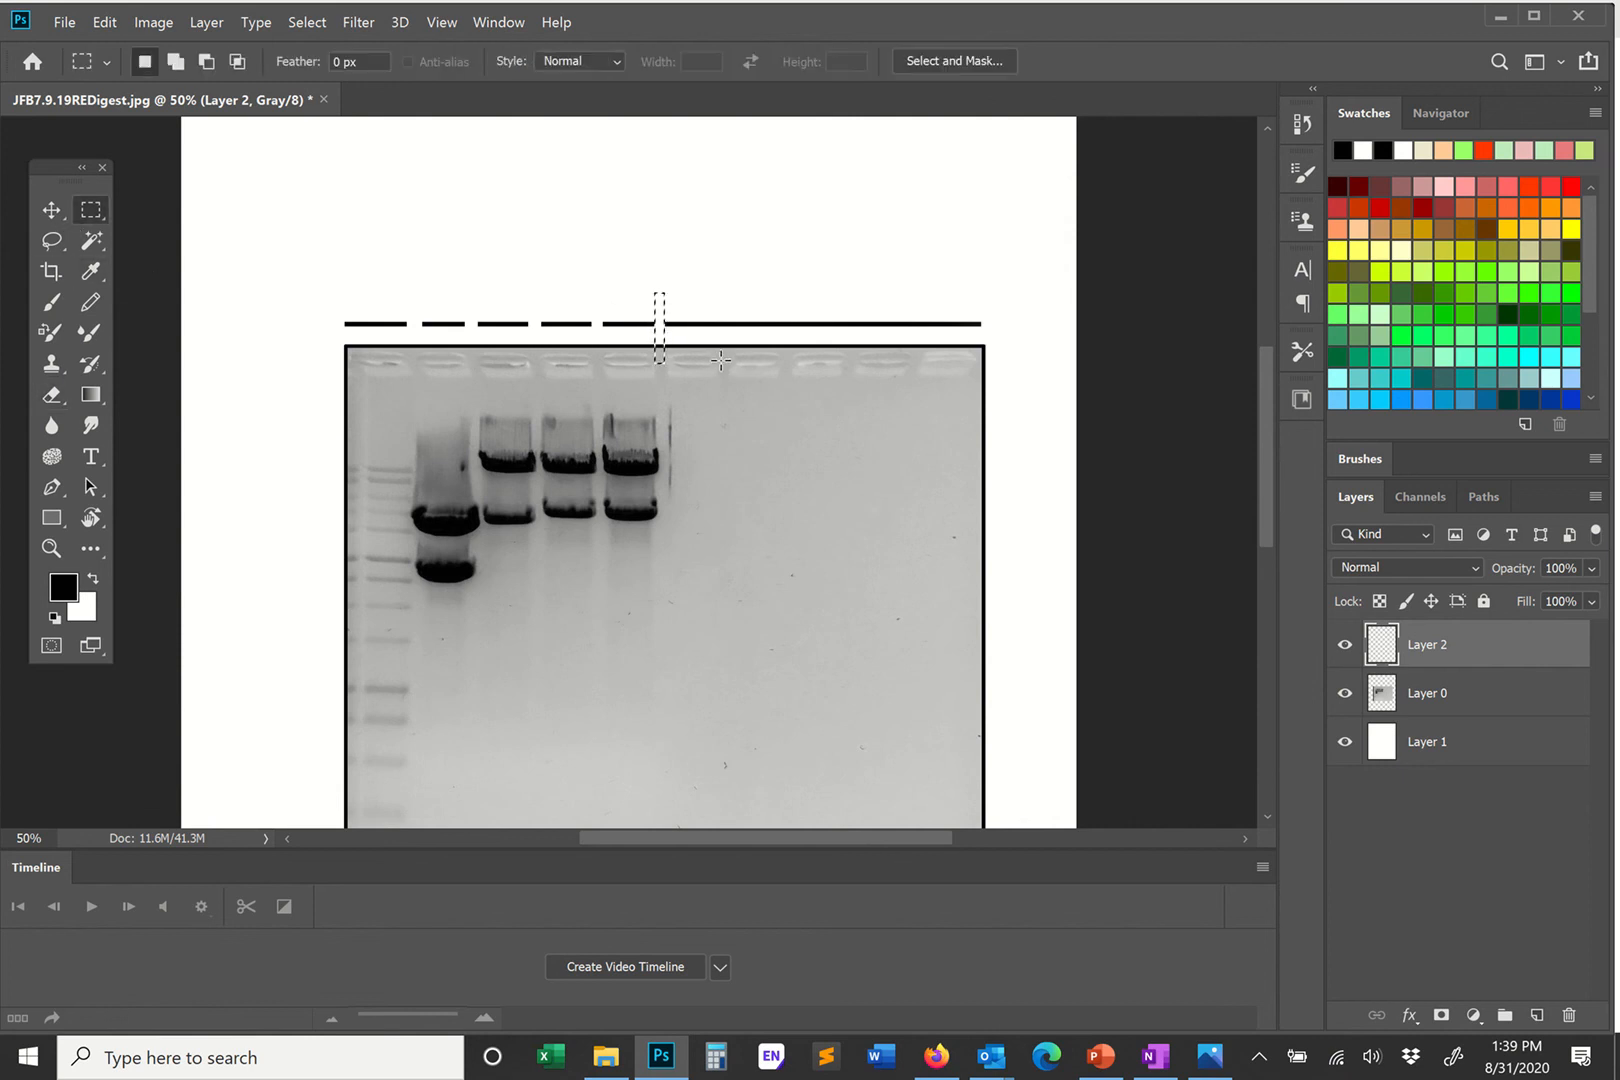
left_click_drag(719, 360, 727, 308)
key("e")
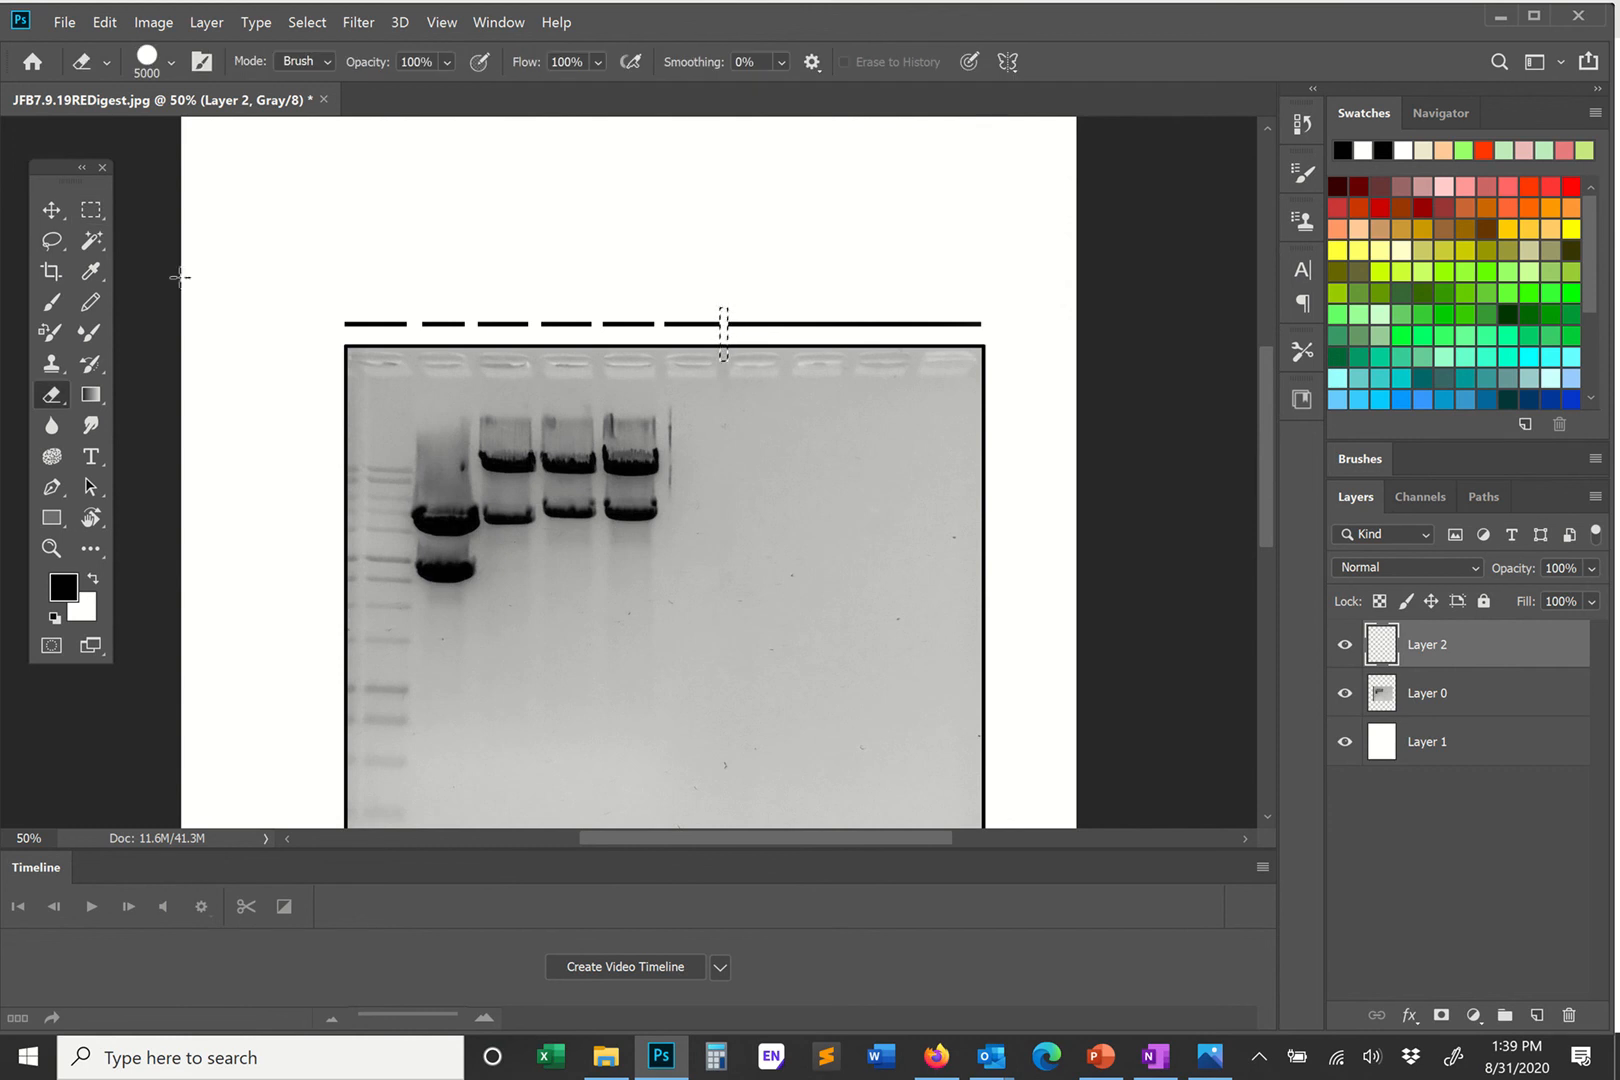
left_click(91, 211)
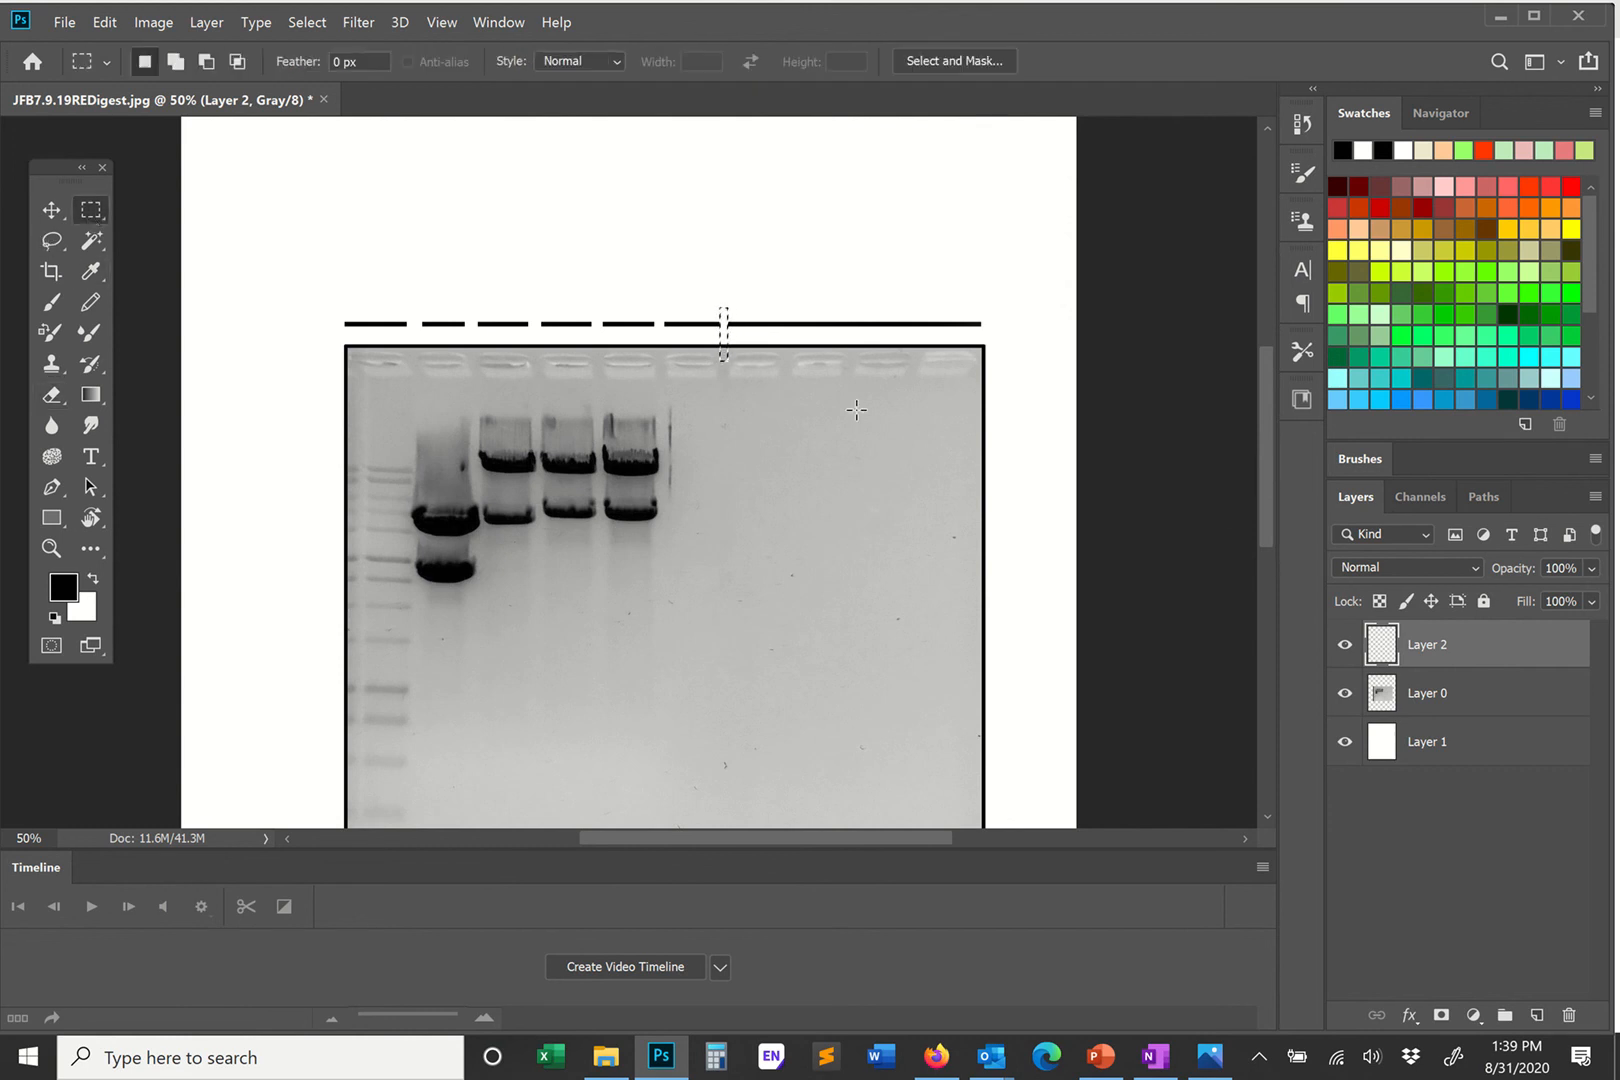
Erase the remaining gaps in the black line between the seventh and tenth lanes.
mouse_move(780, 355)
left_mouse_down()
mouse_move(788, 311)
mouse_move(792, 335)
left_mouse_up()
key("e")
left_click(791, 332)
left_click(91, 210)
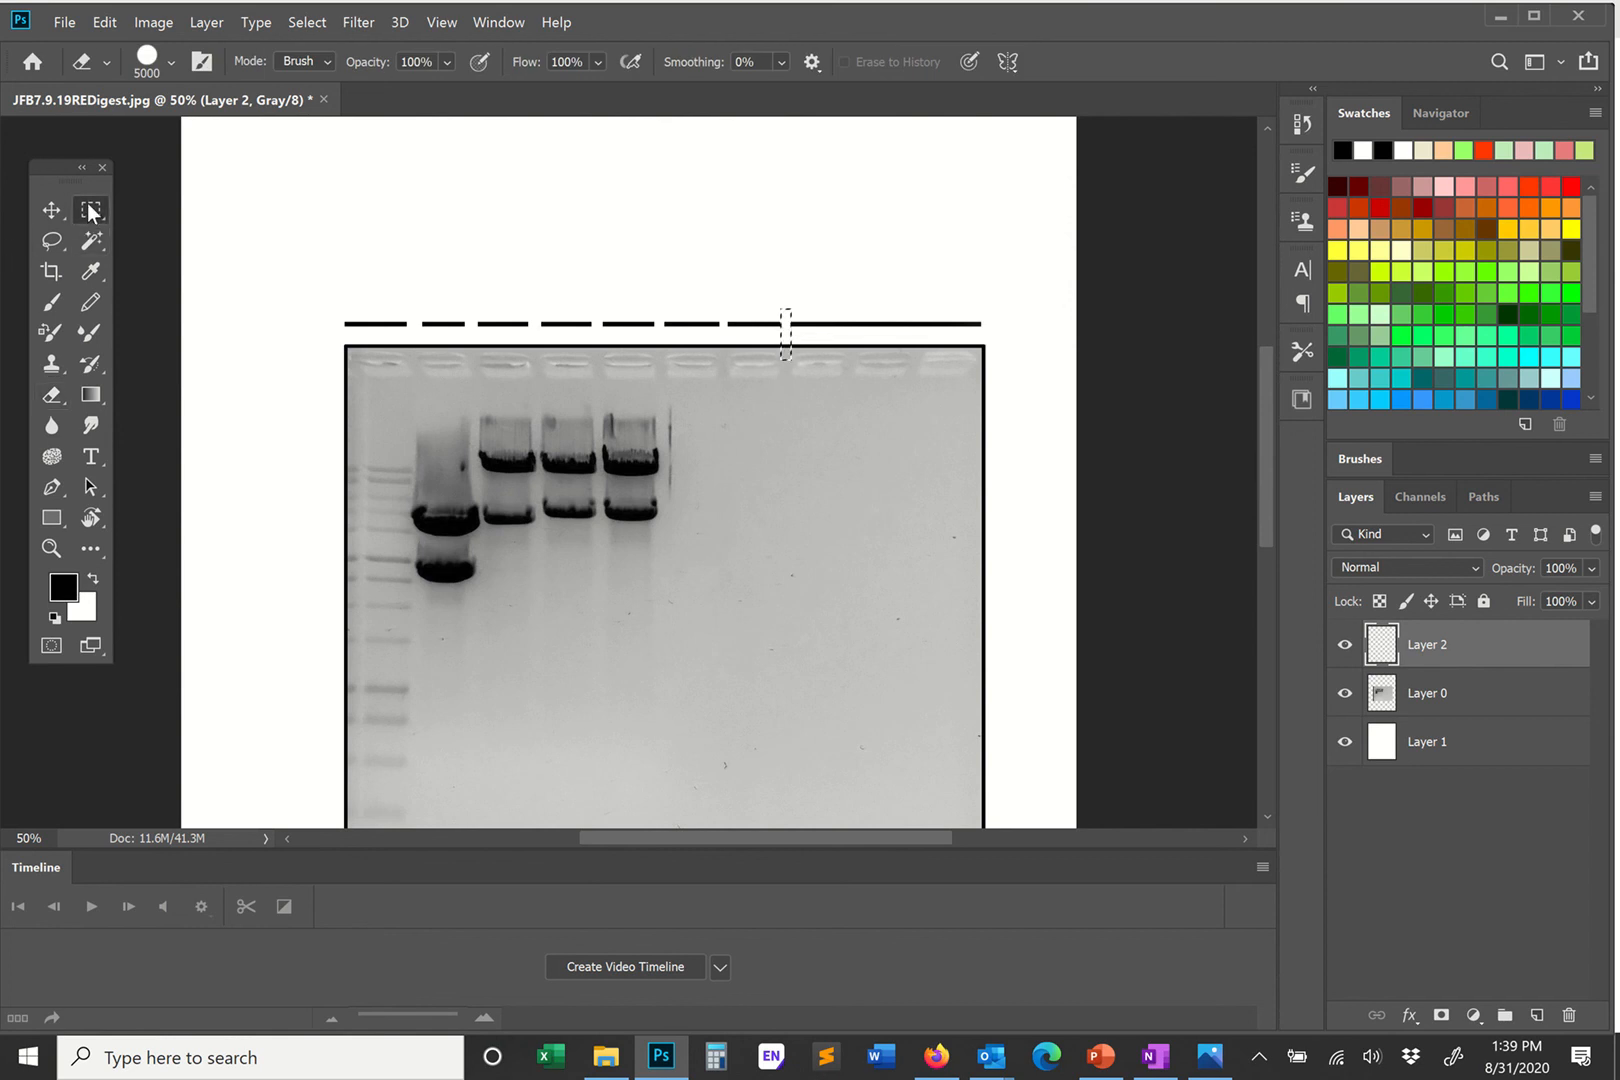
left_click_drag(848, 355, 856, 300)
key("e")
left_click(120, 236)
left_click(91, 210)
left_click_drag(912, 355, 916, 304)
key("e")
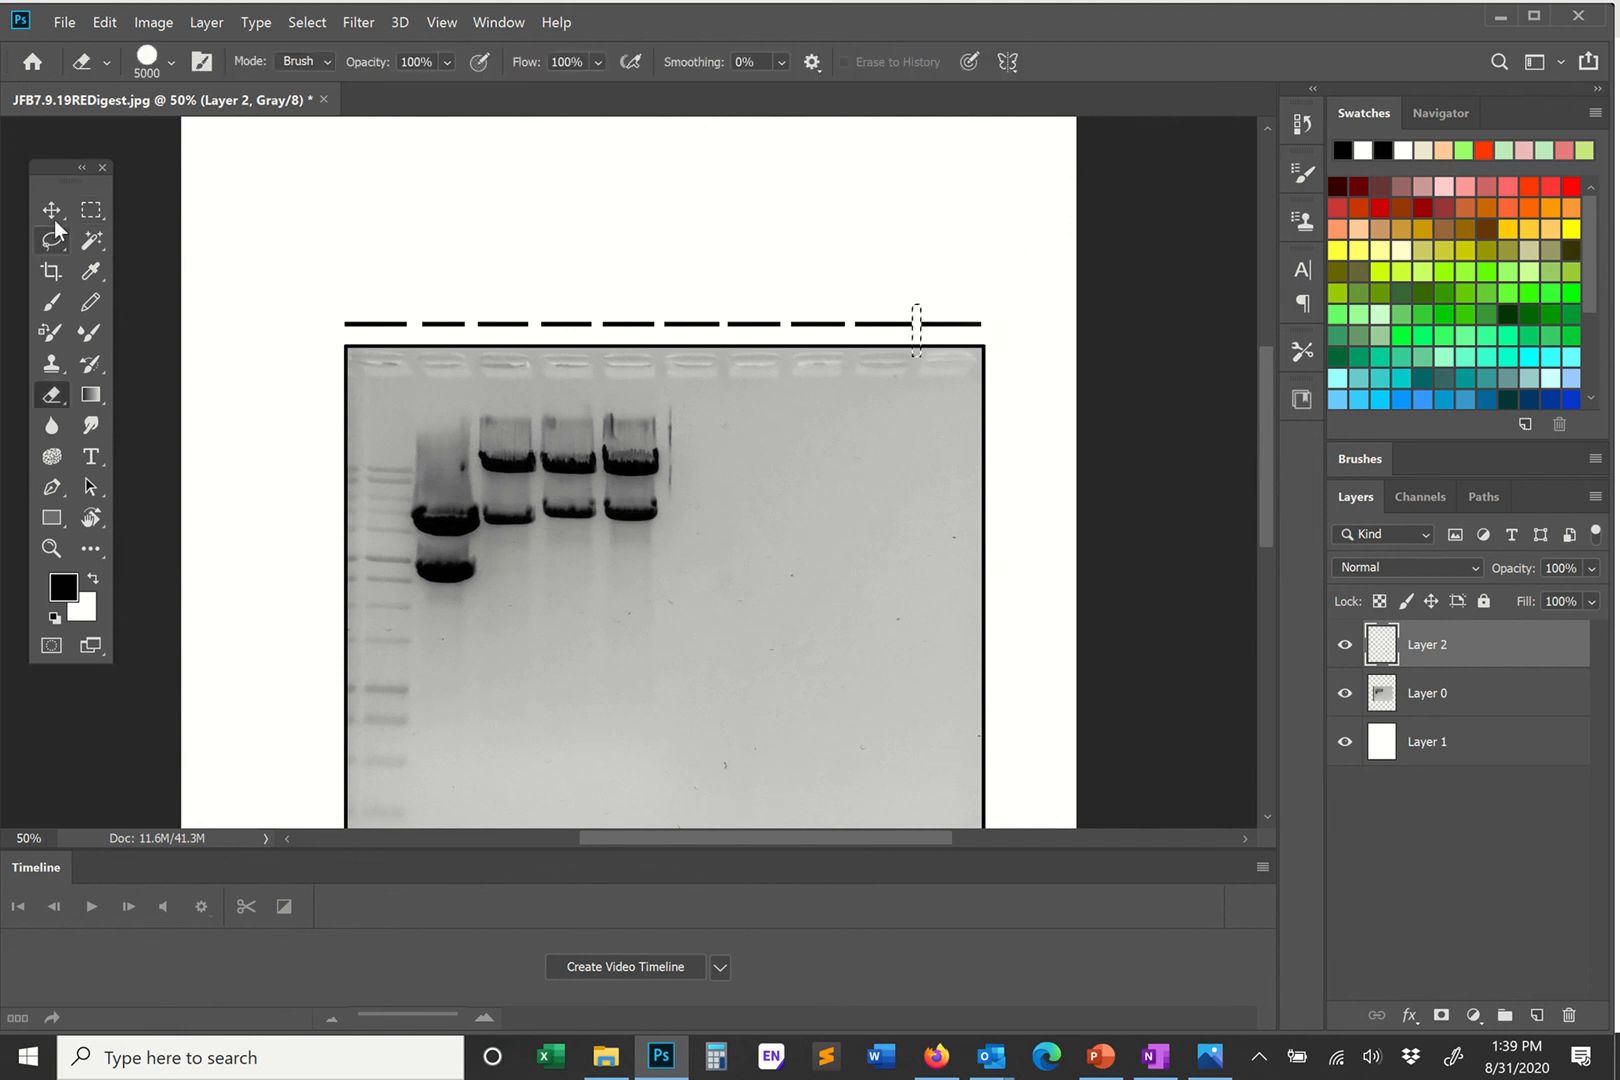
left_click(91, 210)
Trim a sliver off both outer ends of the dashed lane line, and deselect.
left_click_drag(979, 346, 981, 323)
key("e")
left_click(91, 210)
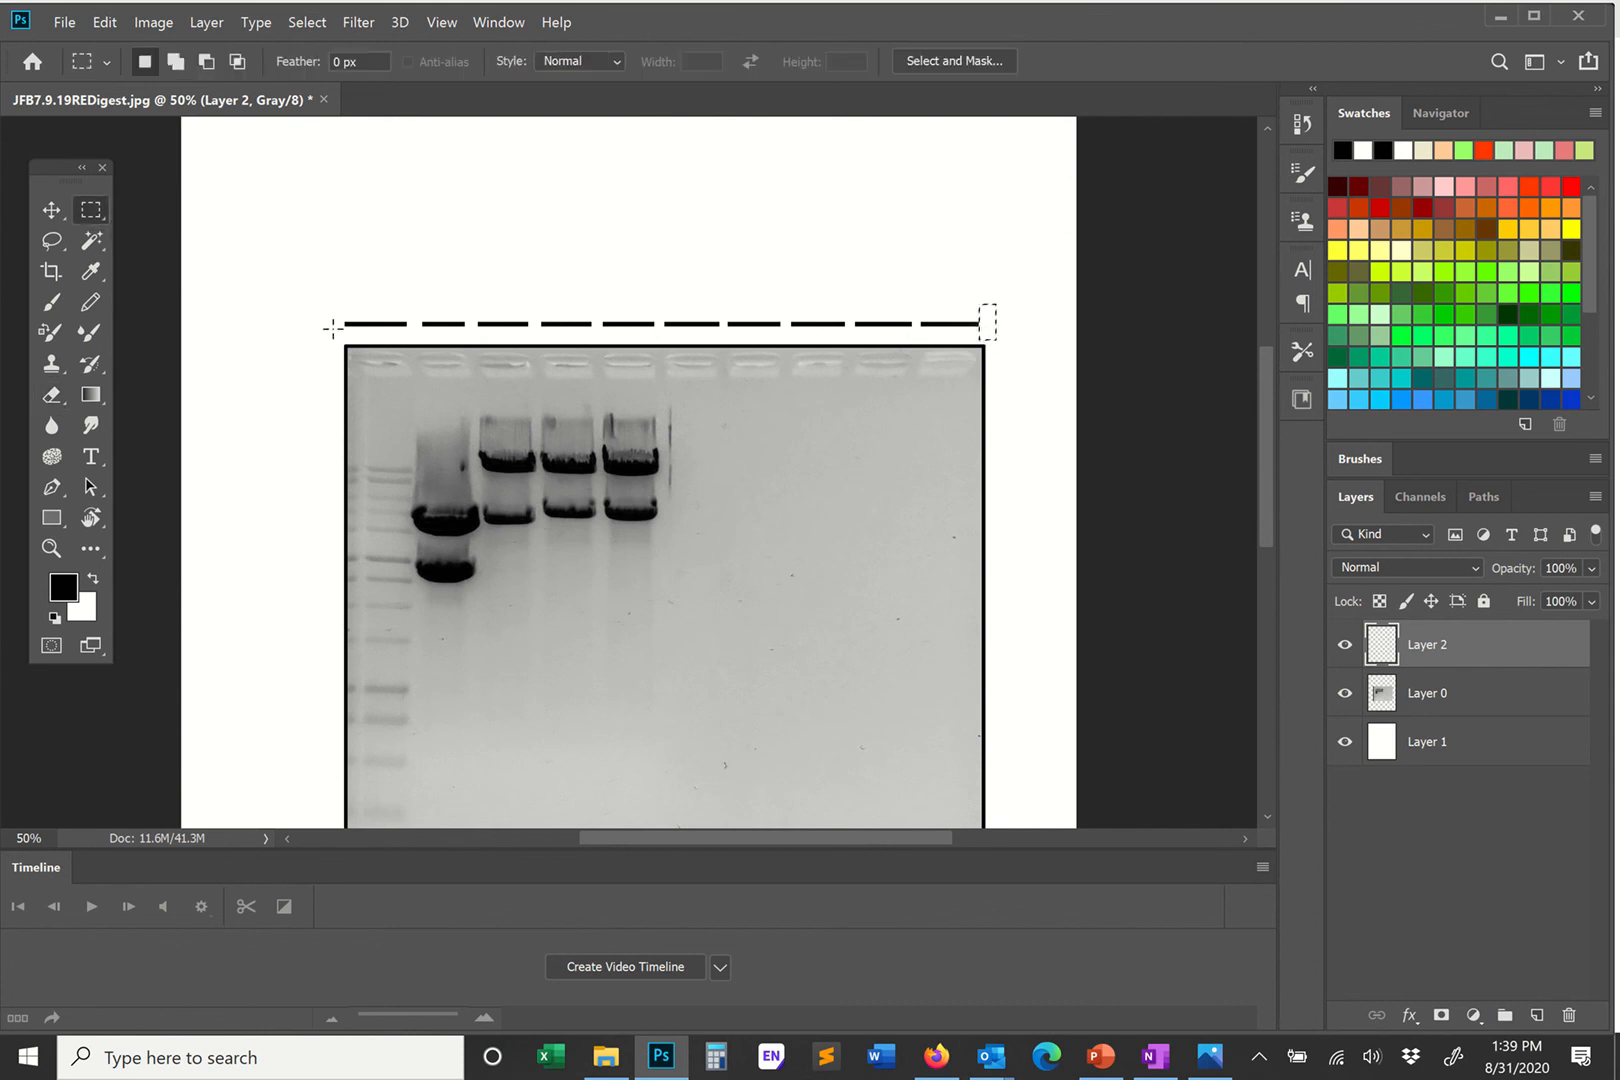
left_click_drag(354, 347, 340, 320)
key("e")
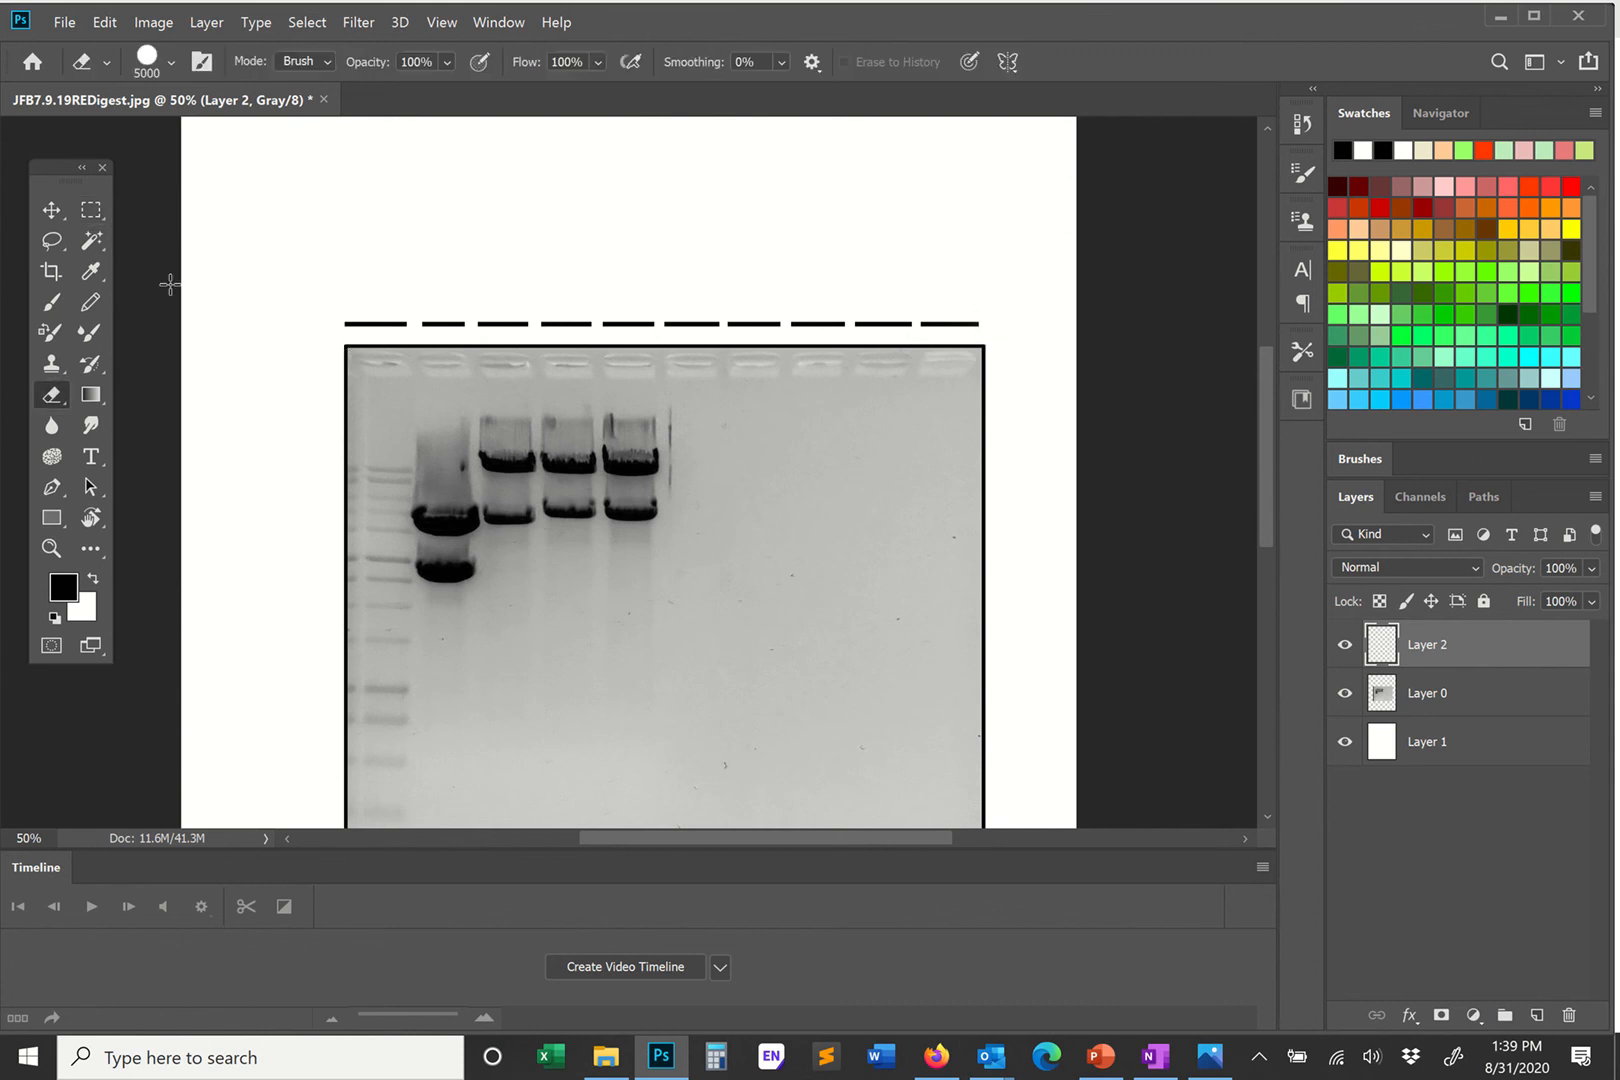
left_click(307, 22)
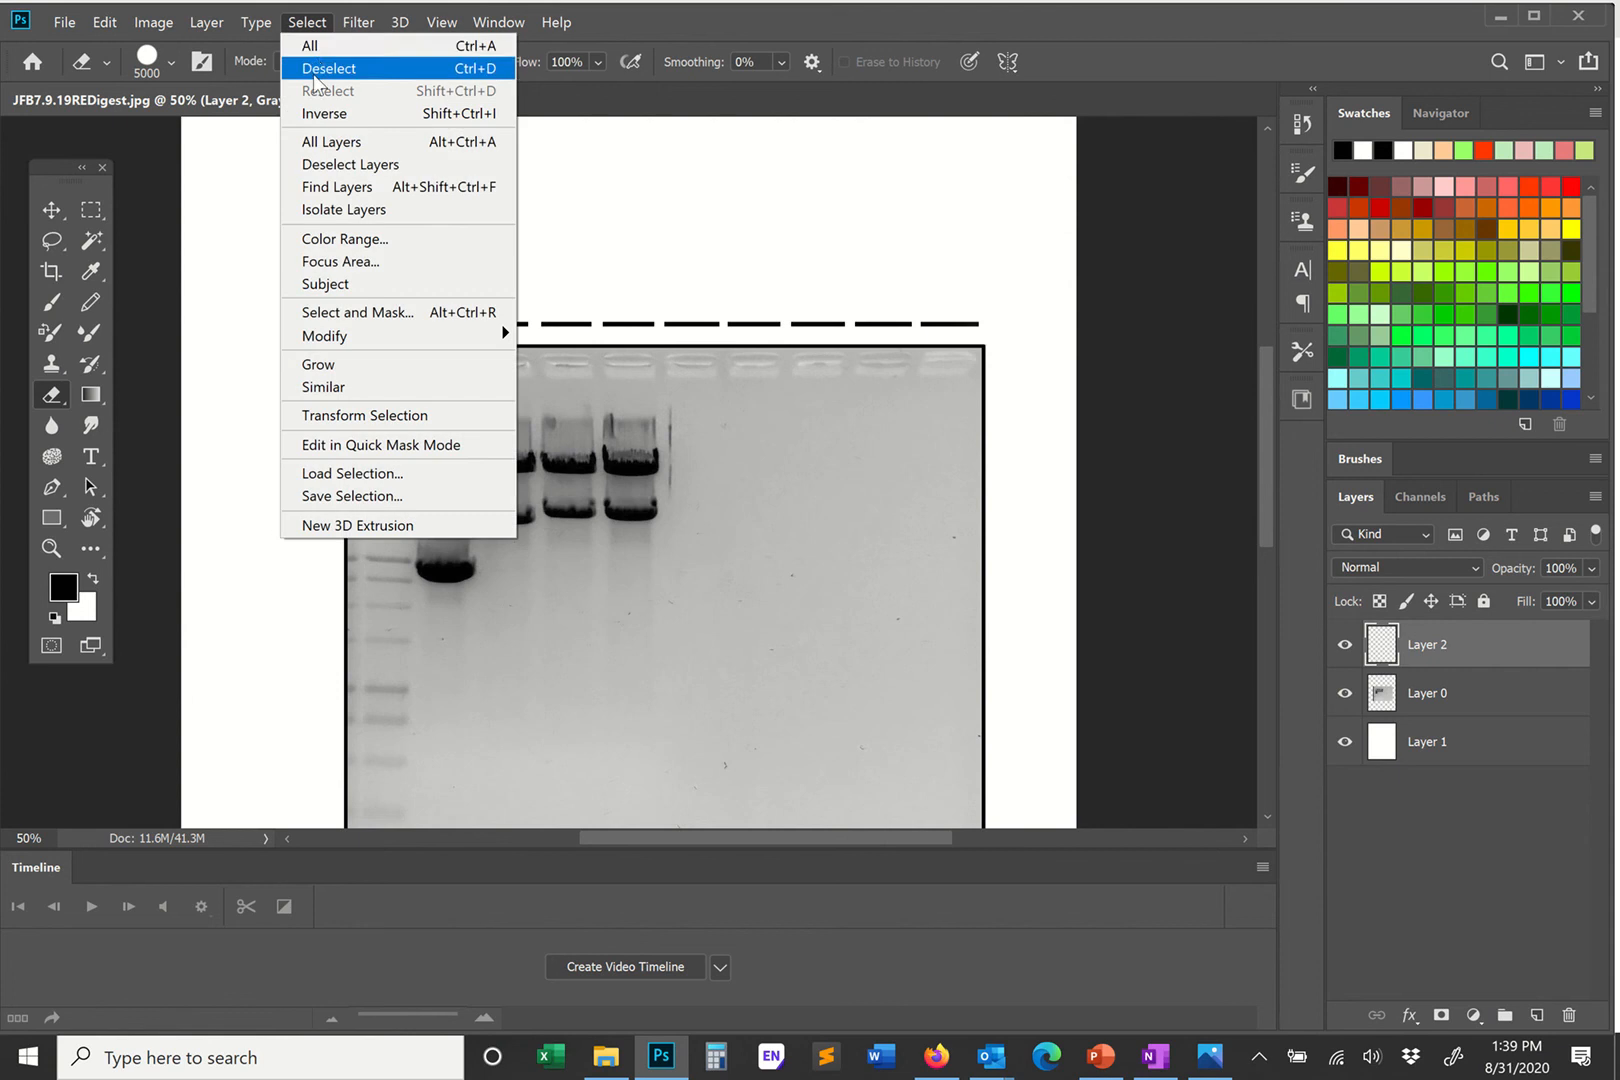
left_click(325, 66)
left_click(51, 210)
left_click(812, 258)
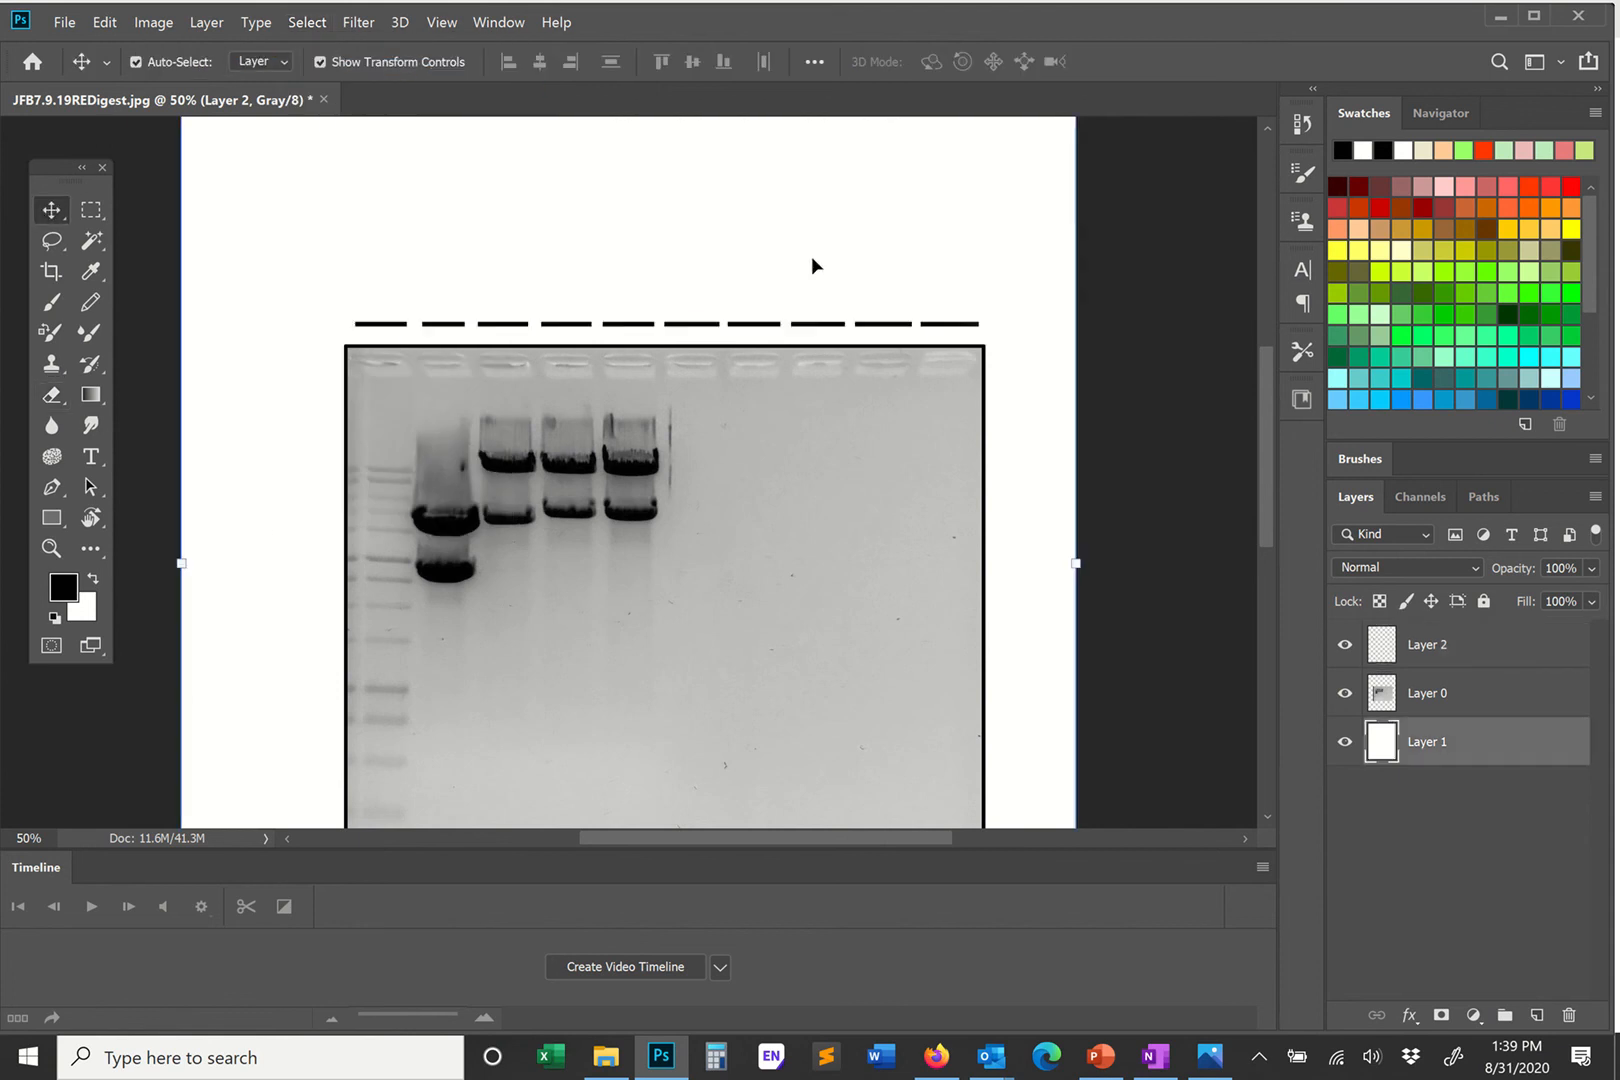
left_click(1345, 646)
Copy the first lane's dash from Layer 2 and paste it as a separate layer.
left_click(91, 210)
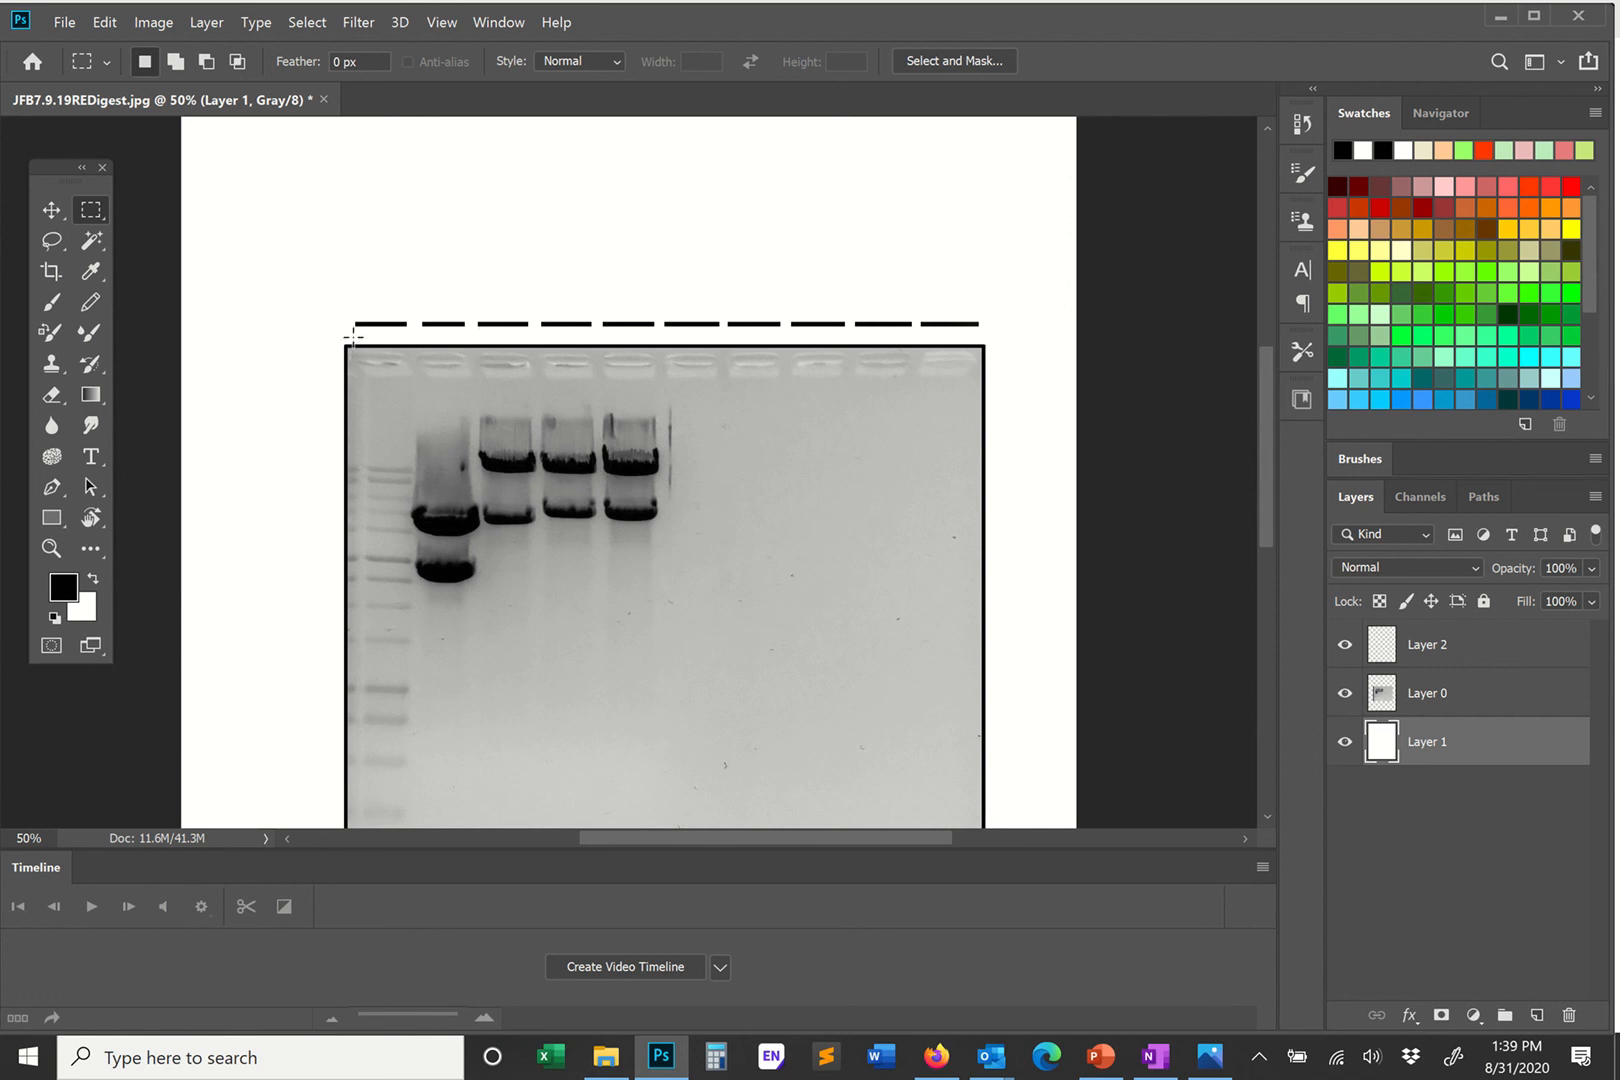
left_click(1410, 640)
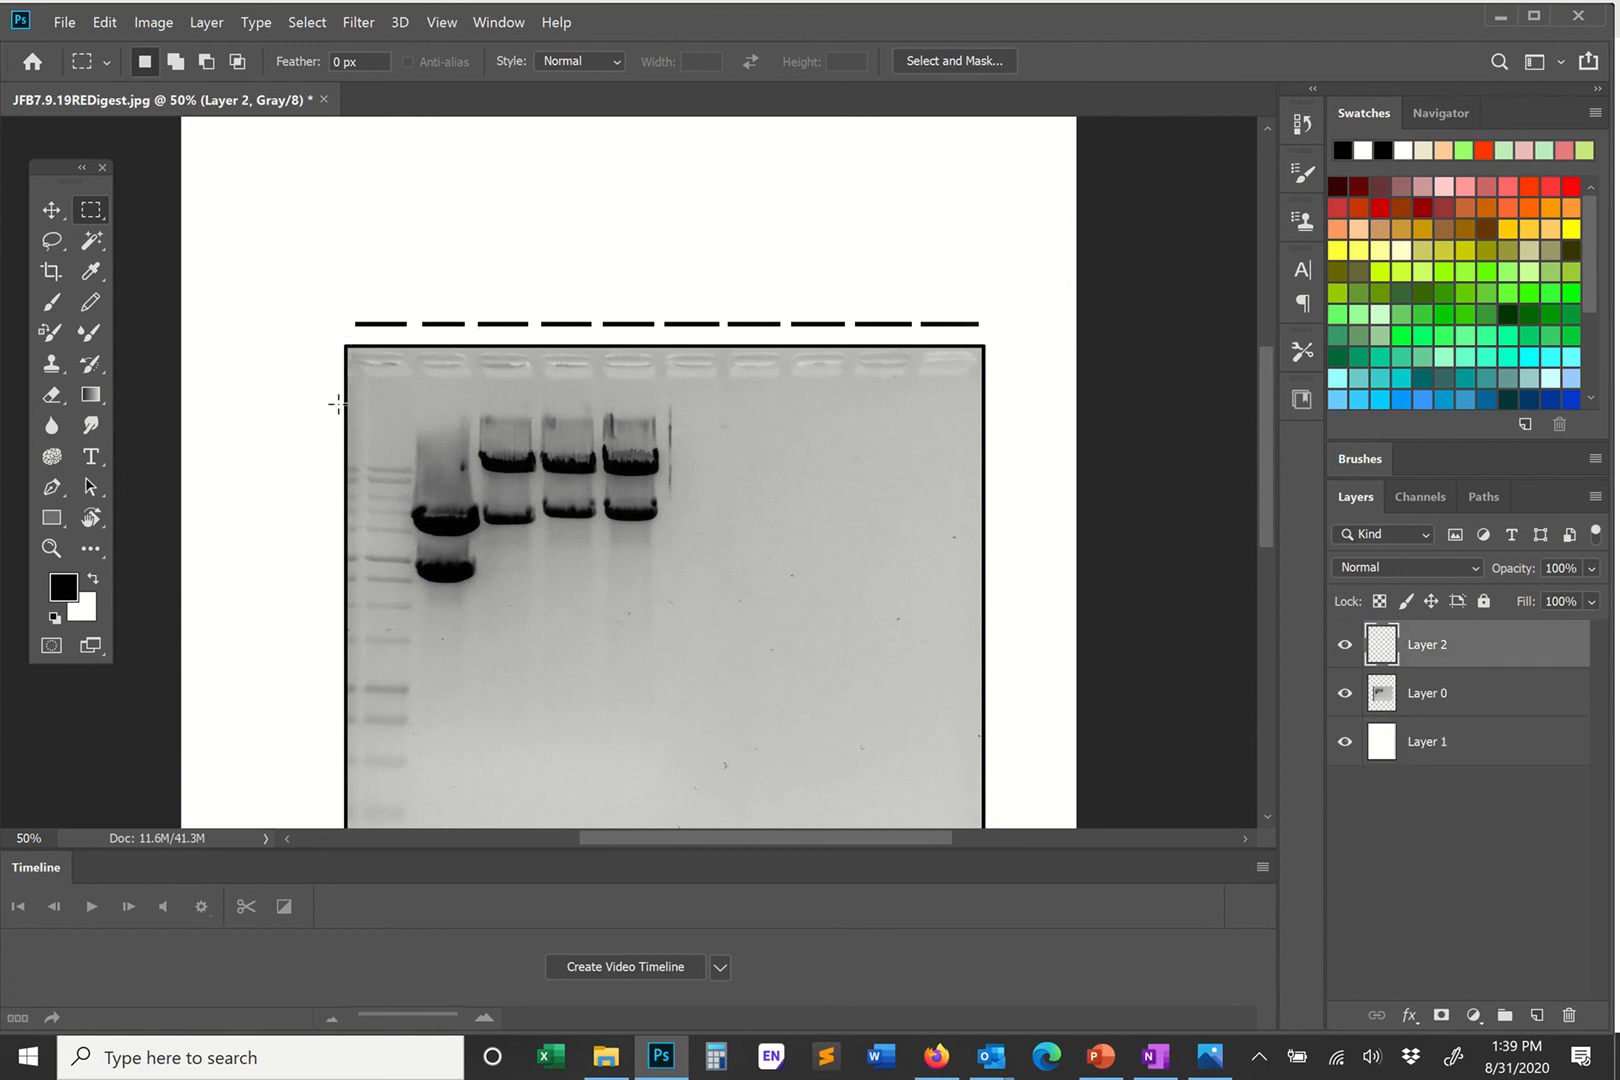
left_click_drag(346, 313, 410, 332)
left_click(101, 24)
left_click(125, 171)
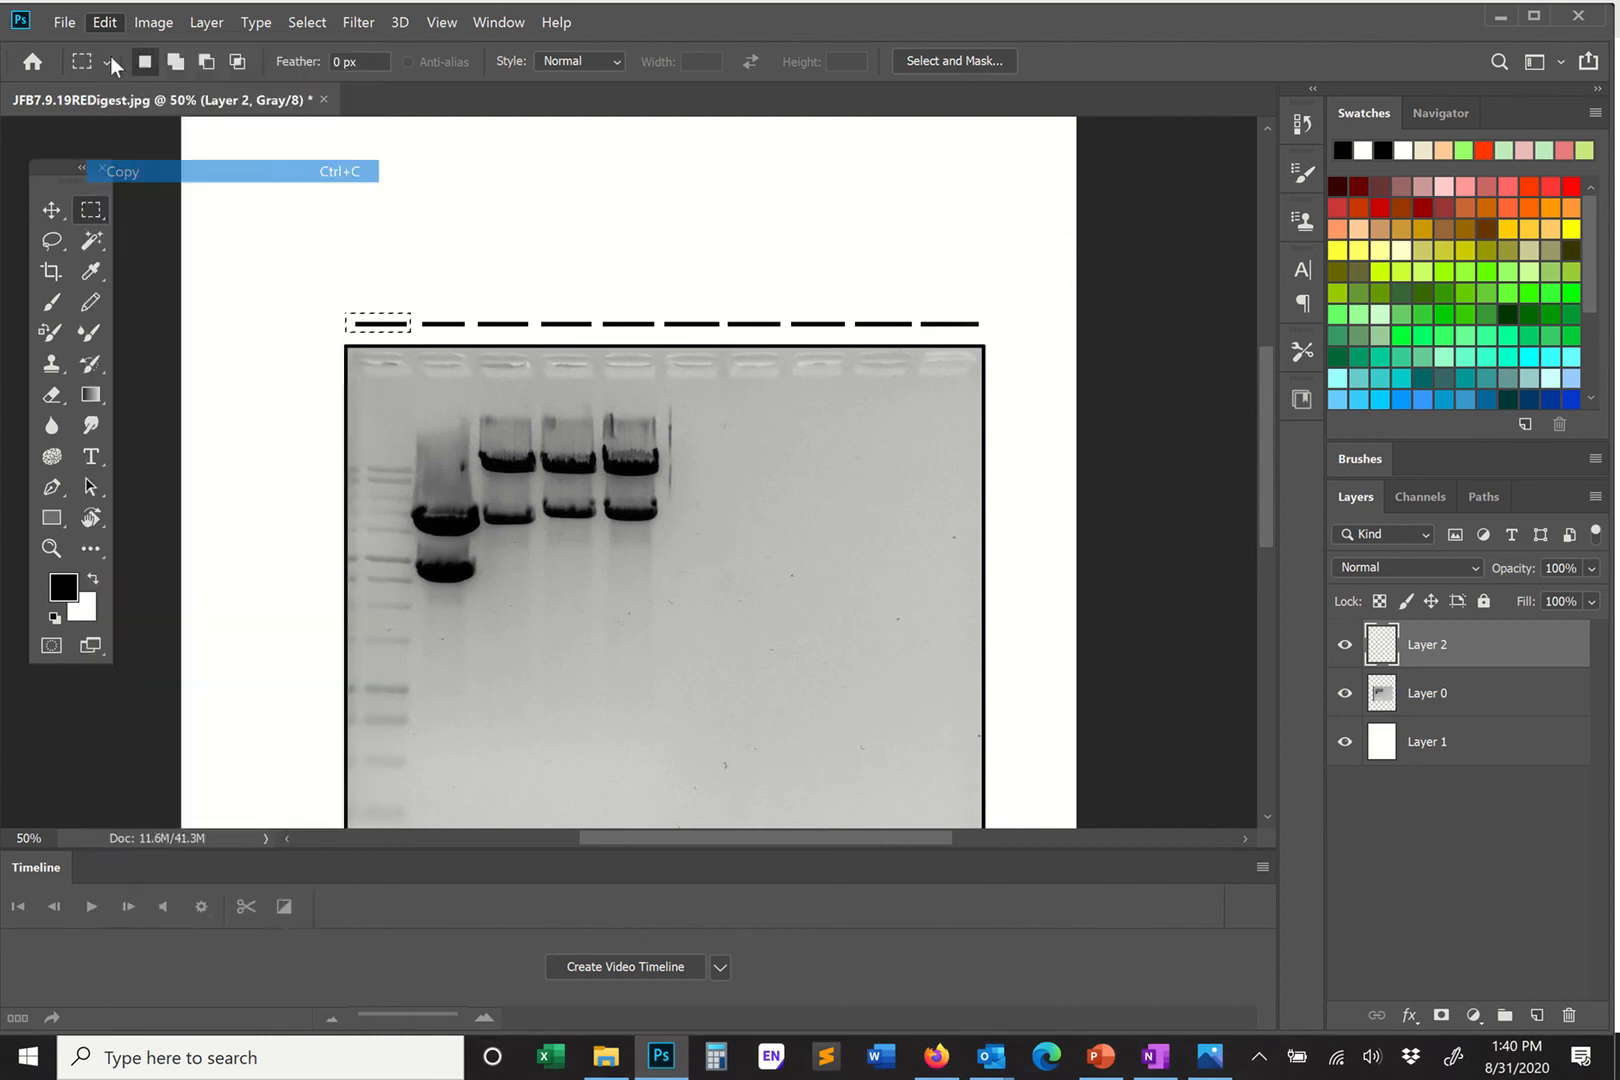
left_click(104, 22)
left_click(364, 225)
left_click(51, 210)
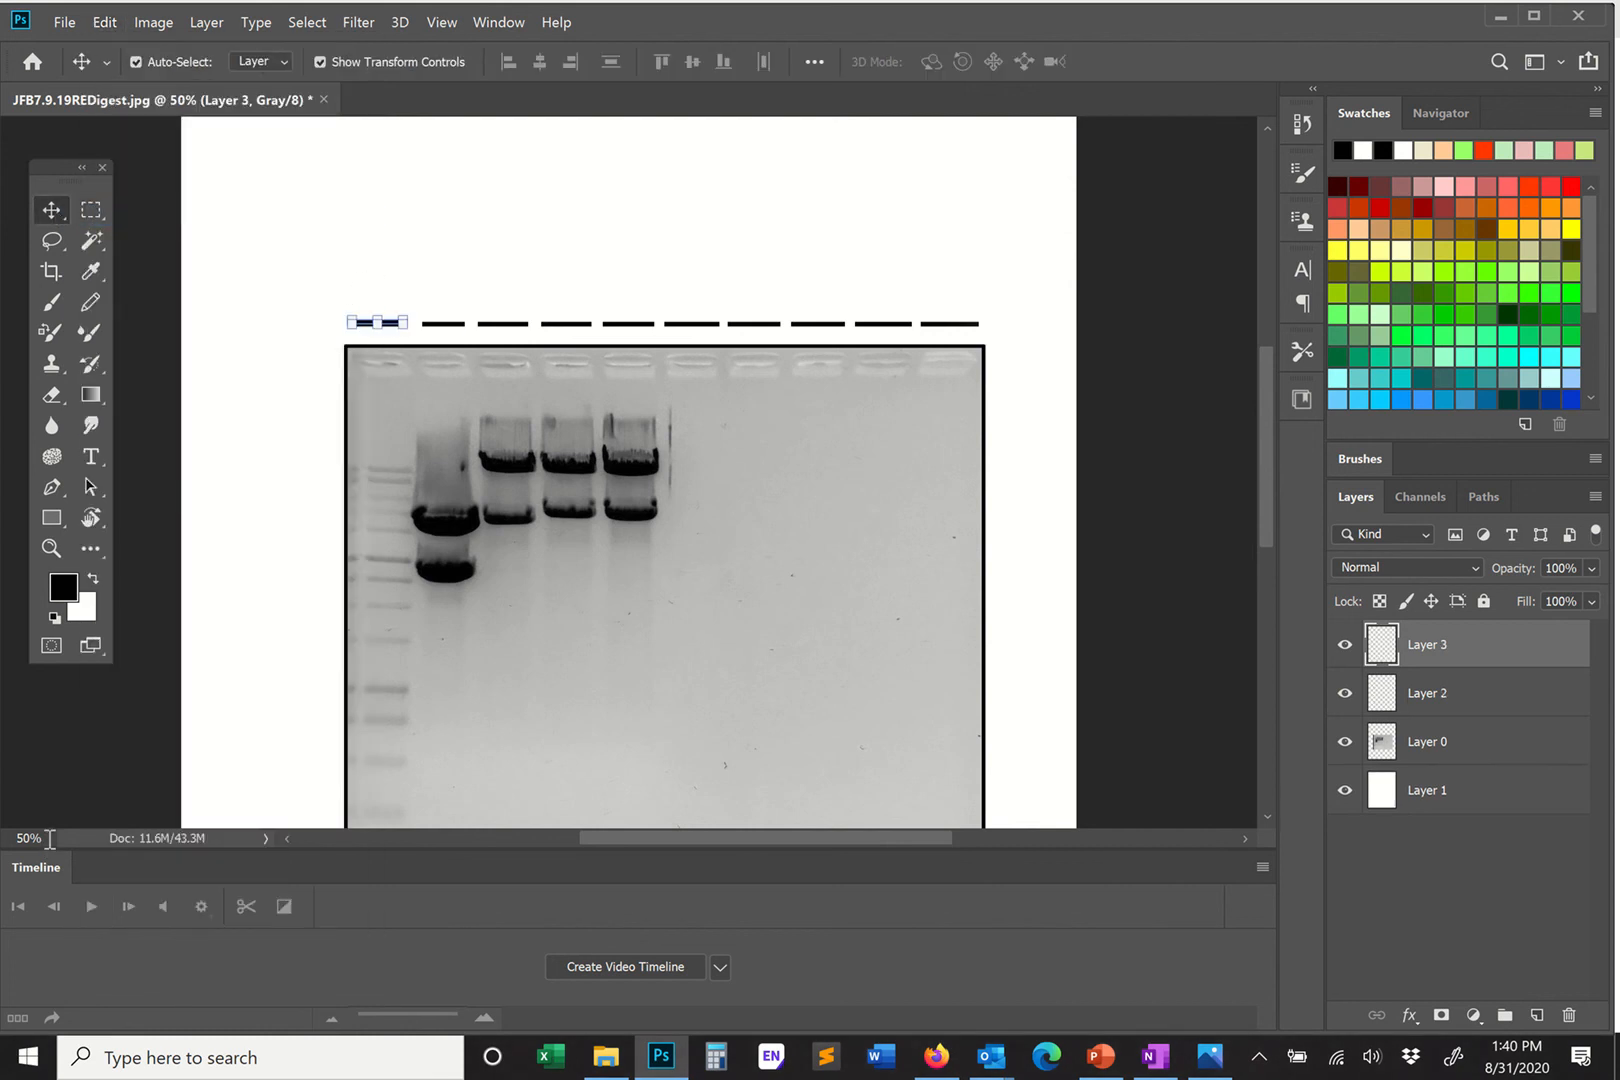
Move the pasted dash over the shorter dash above the second lane.
left_click_drag(49, 838, 3, 846)
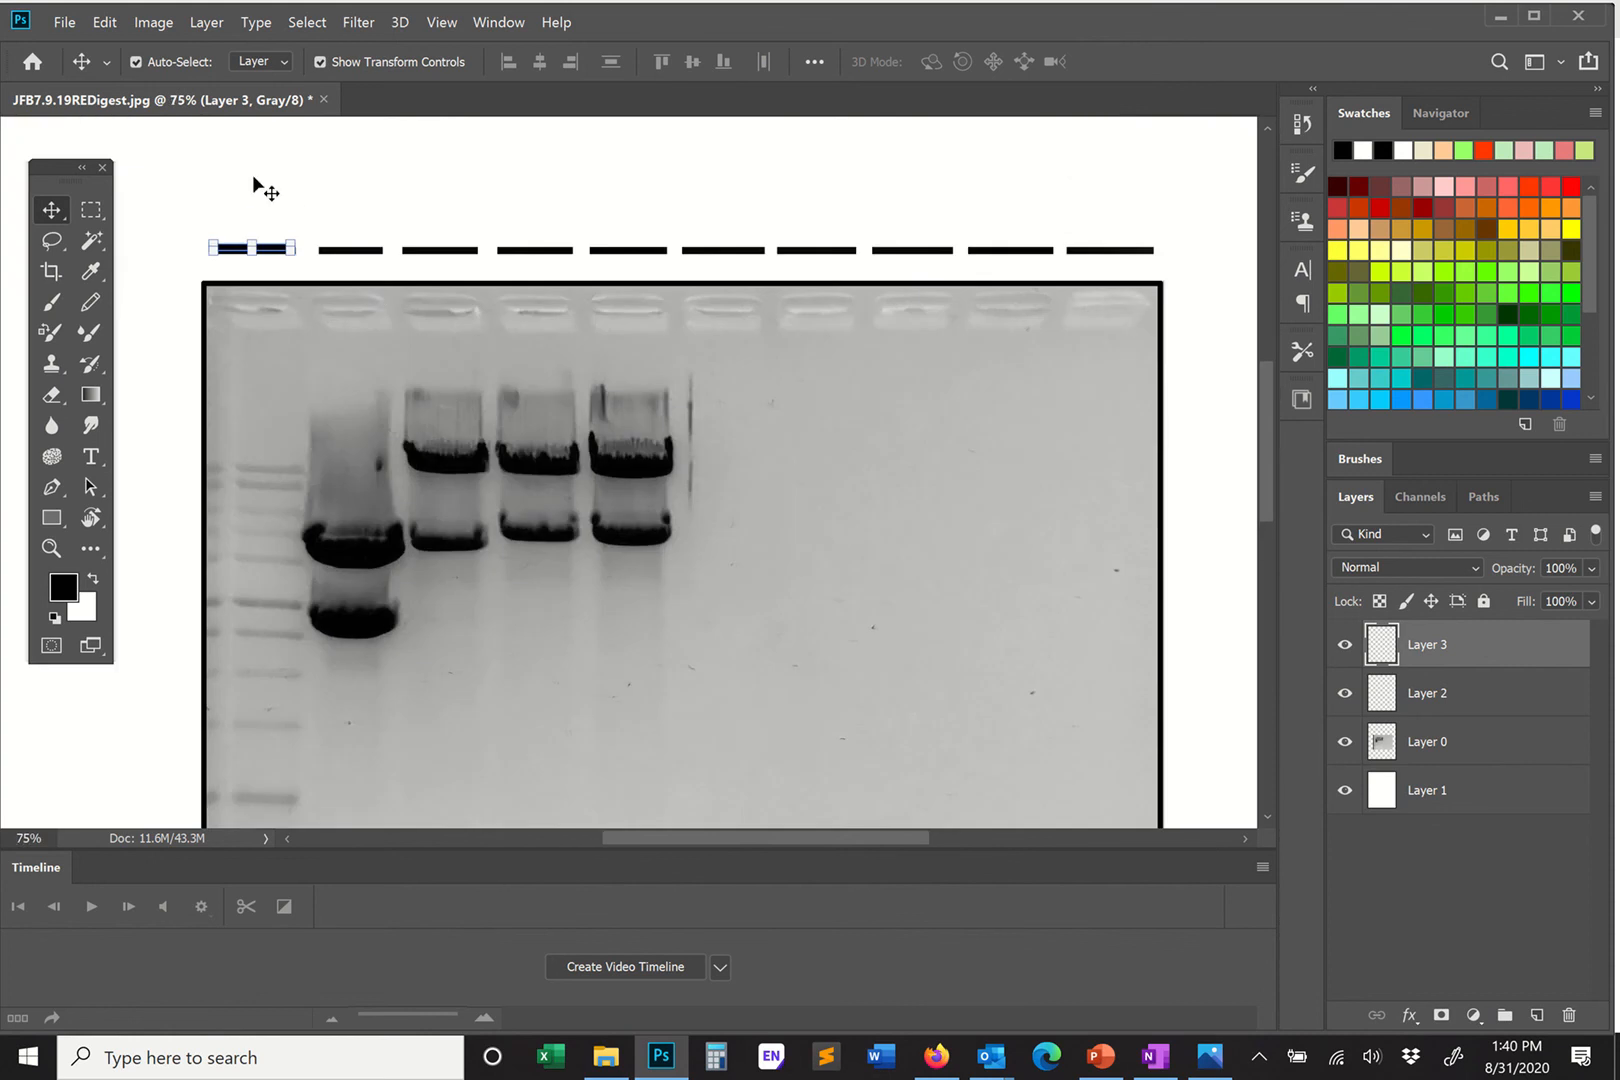
left_click(271, 234)
left_click_drag(268, 247, 370, 257)
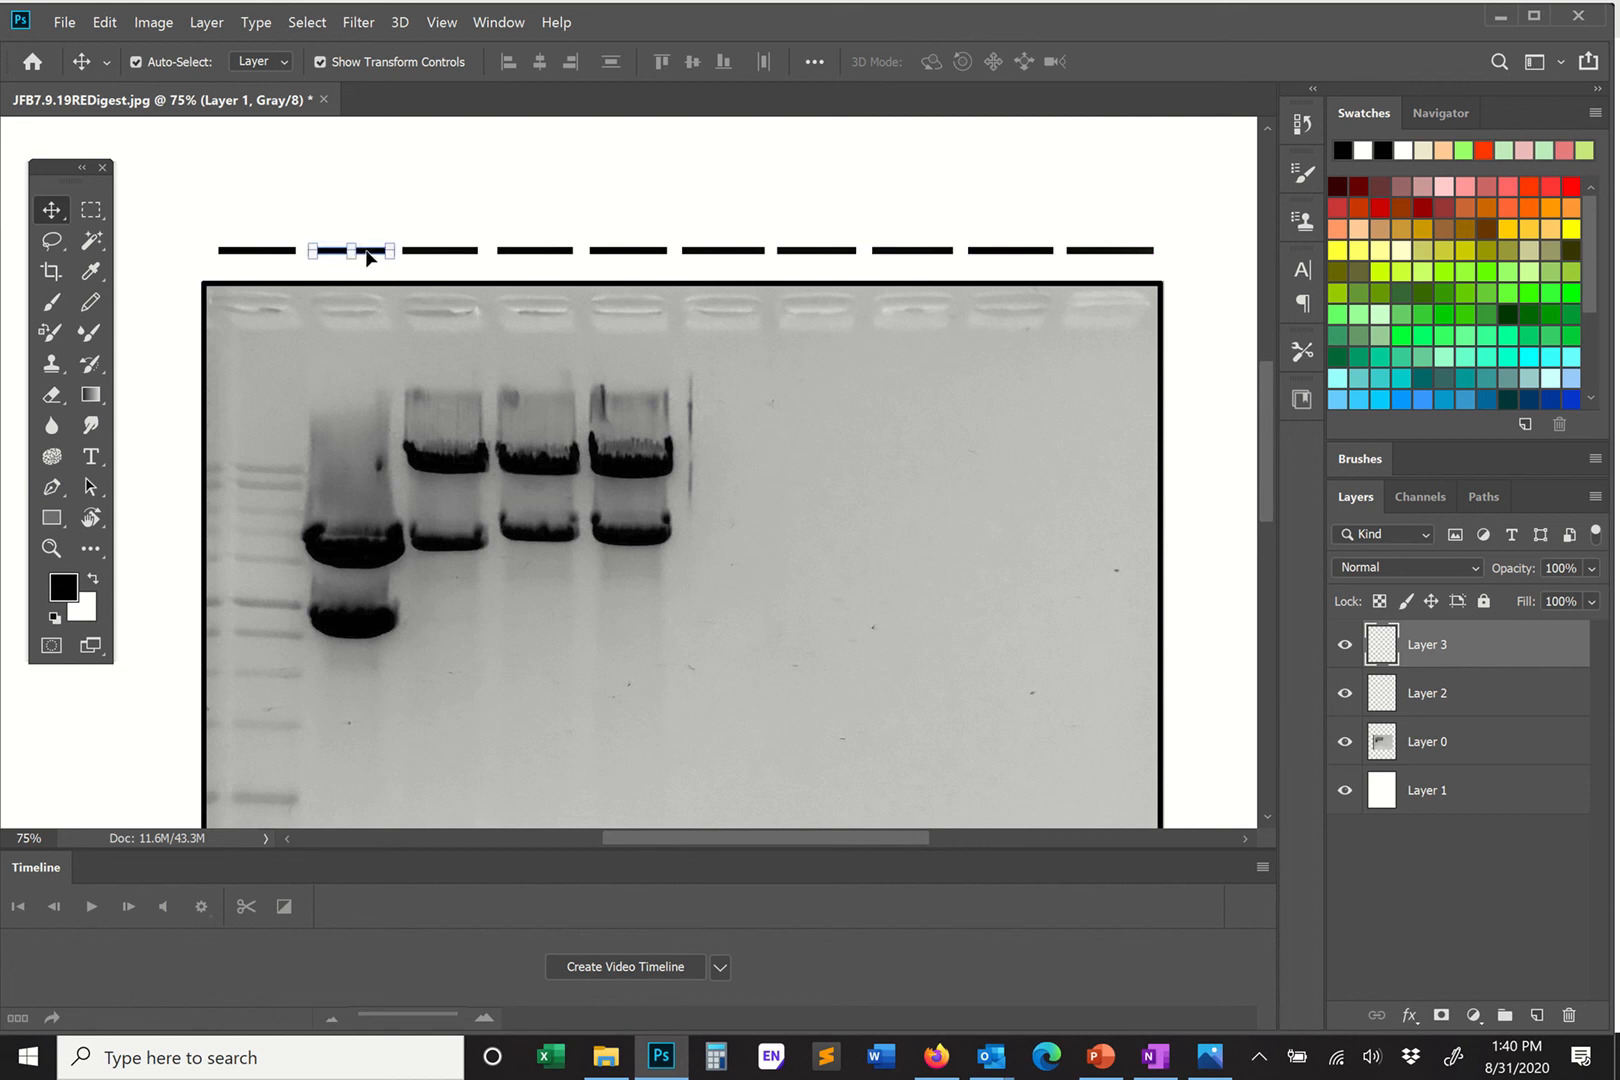
left_click(412, 193)
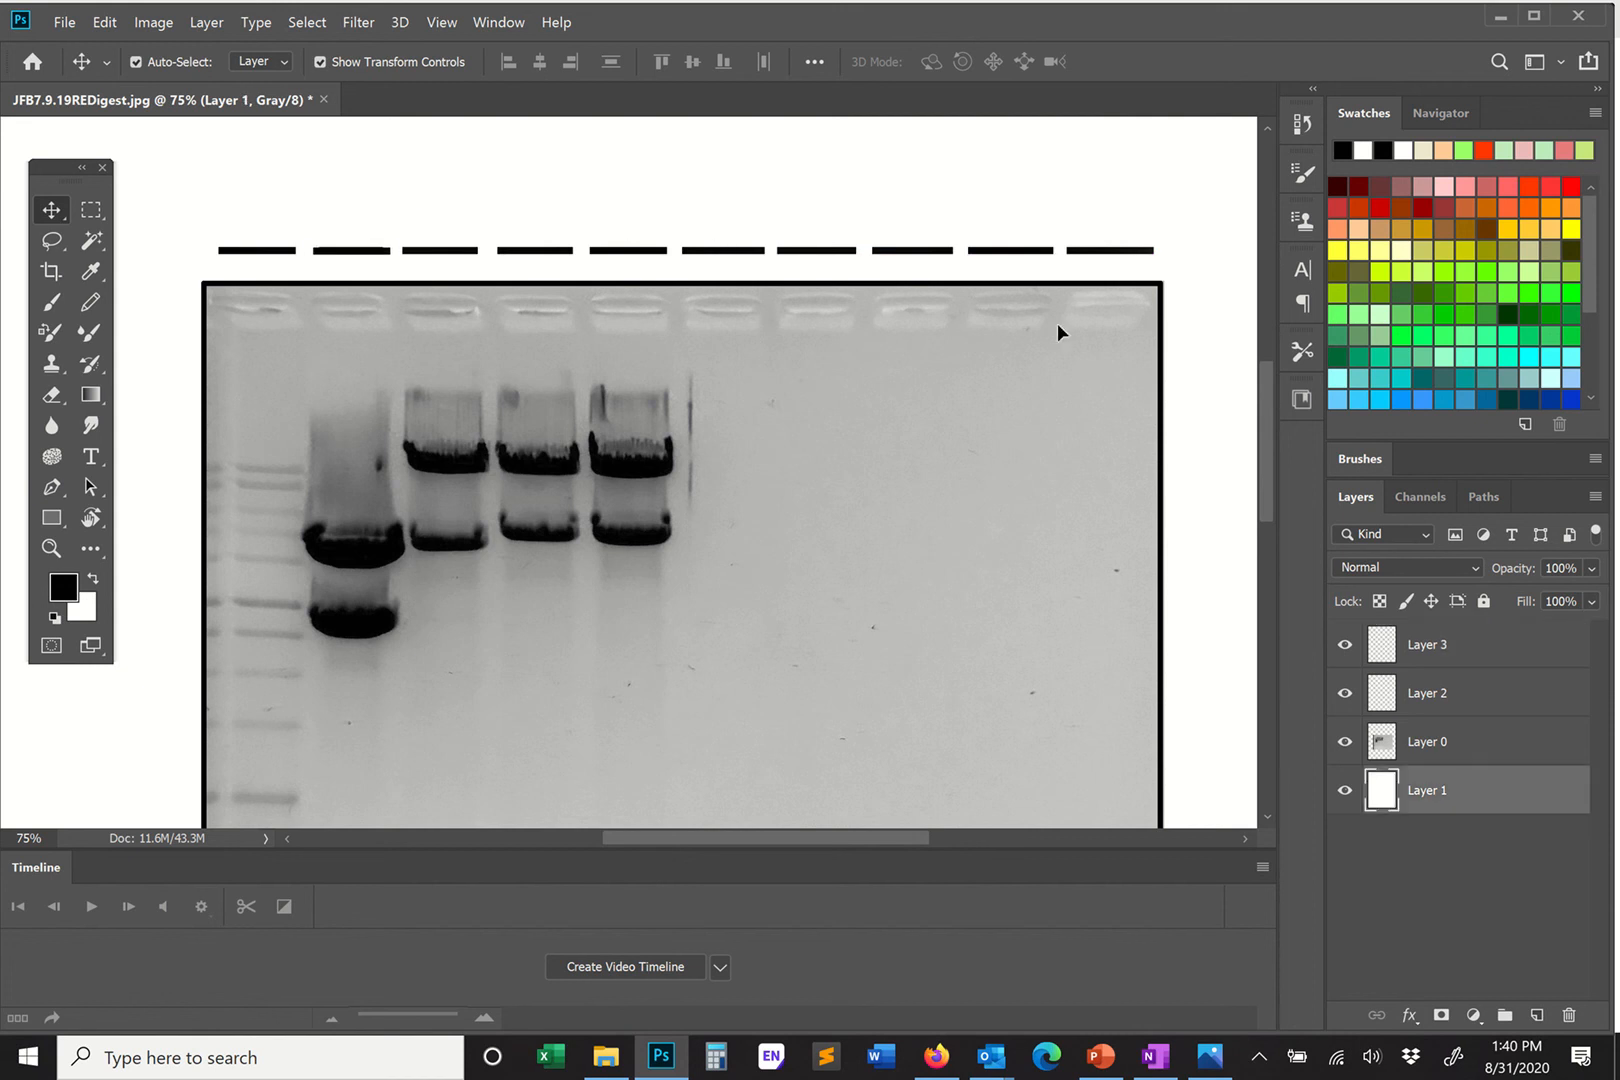
Undo the move and pasting of the duplicate dash, and clear the leftover selection.
key("ctrl+z")
key("ctrl+z")
left_click(490, 230)
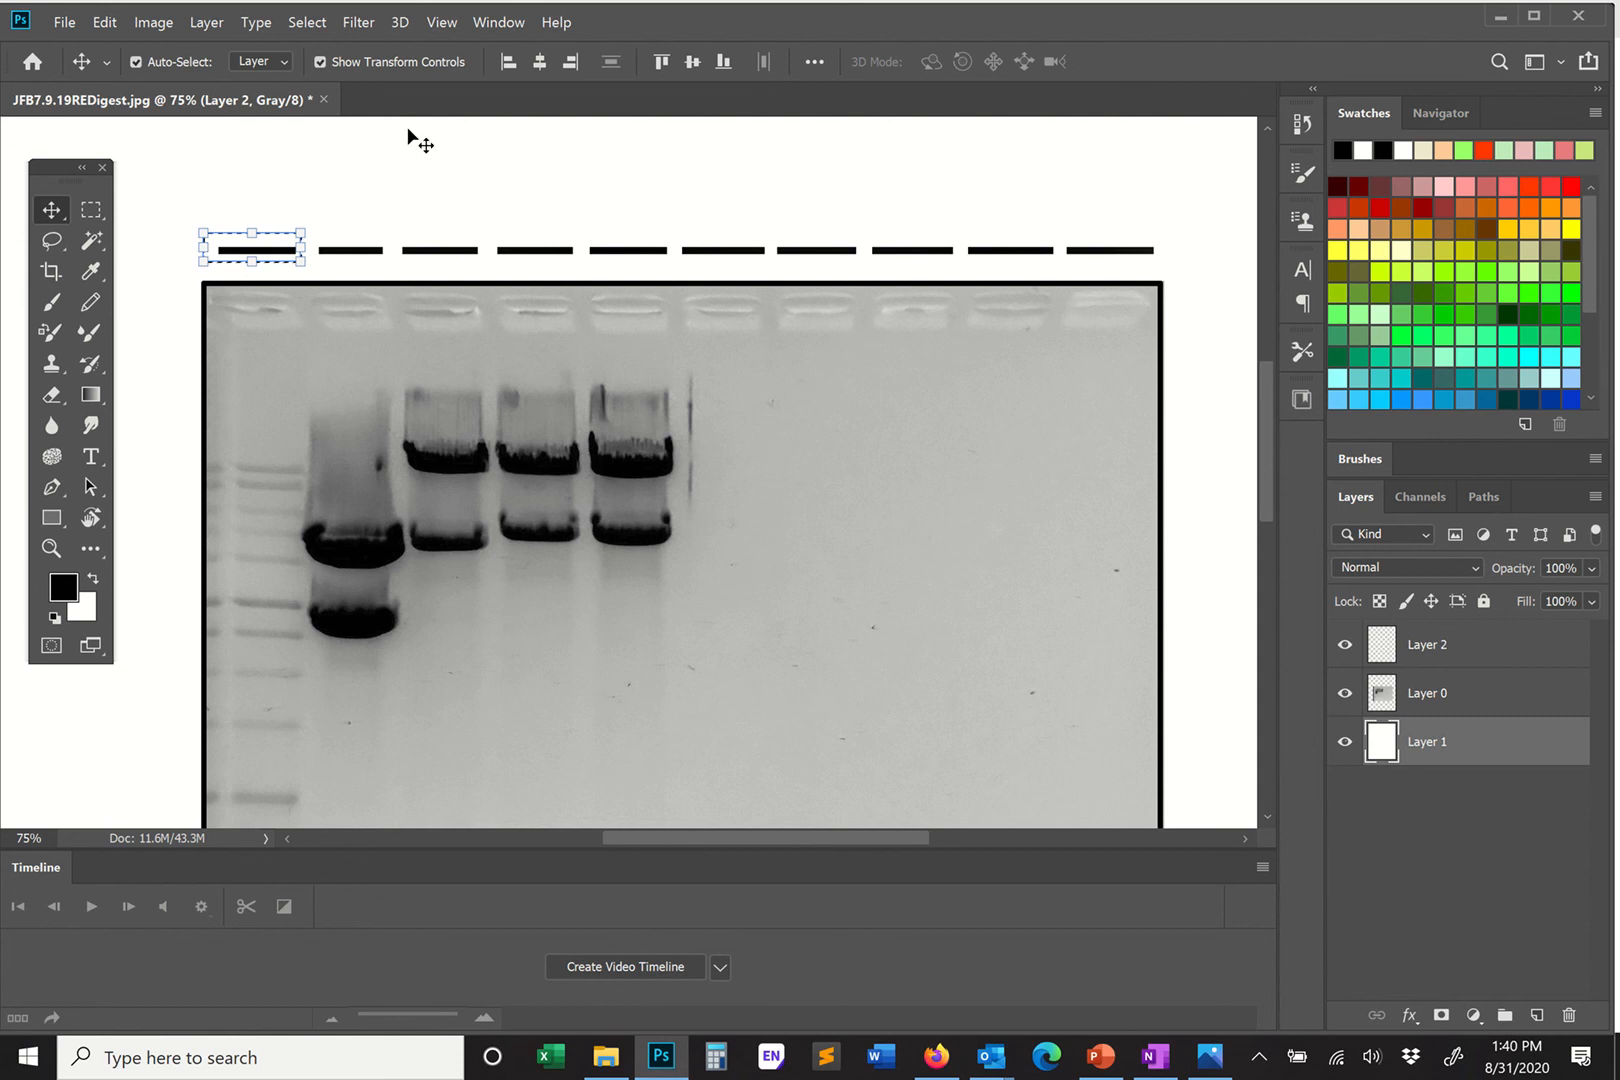
left_click(307, 22)
left_click(324, 68)
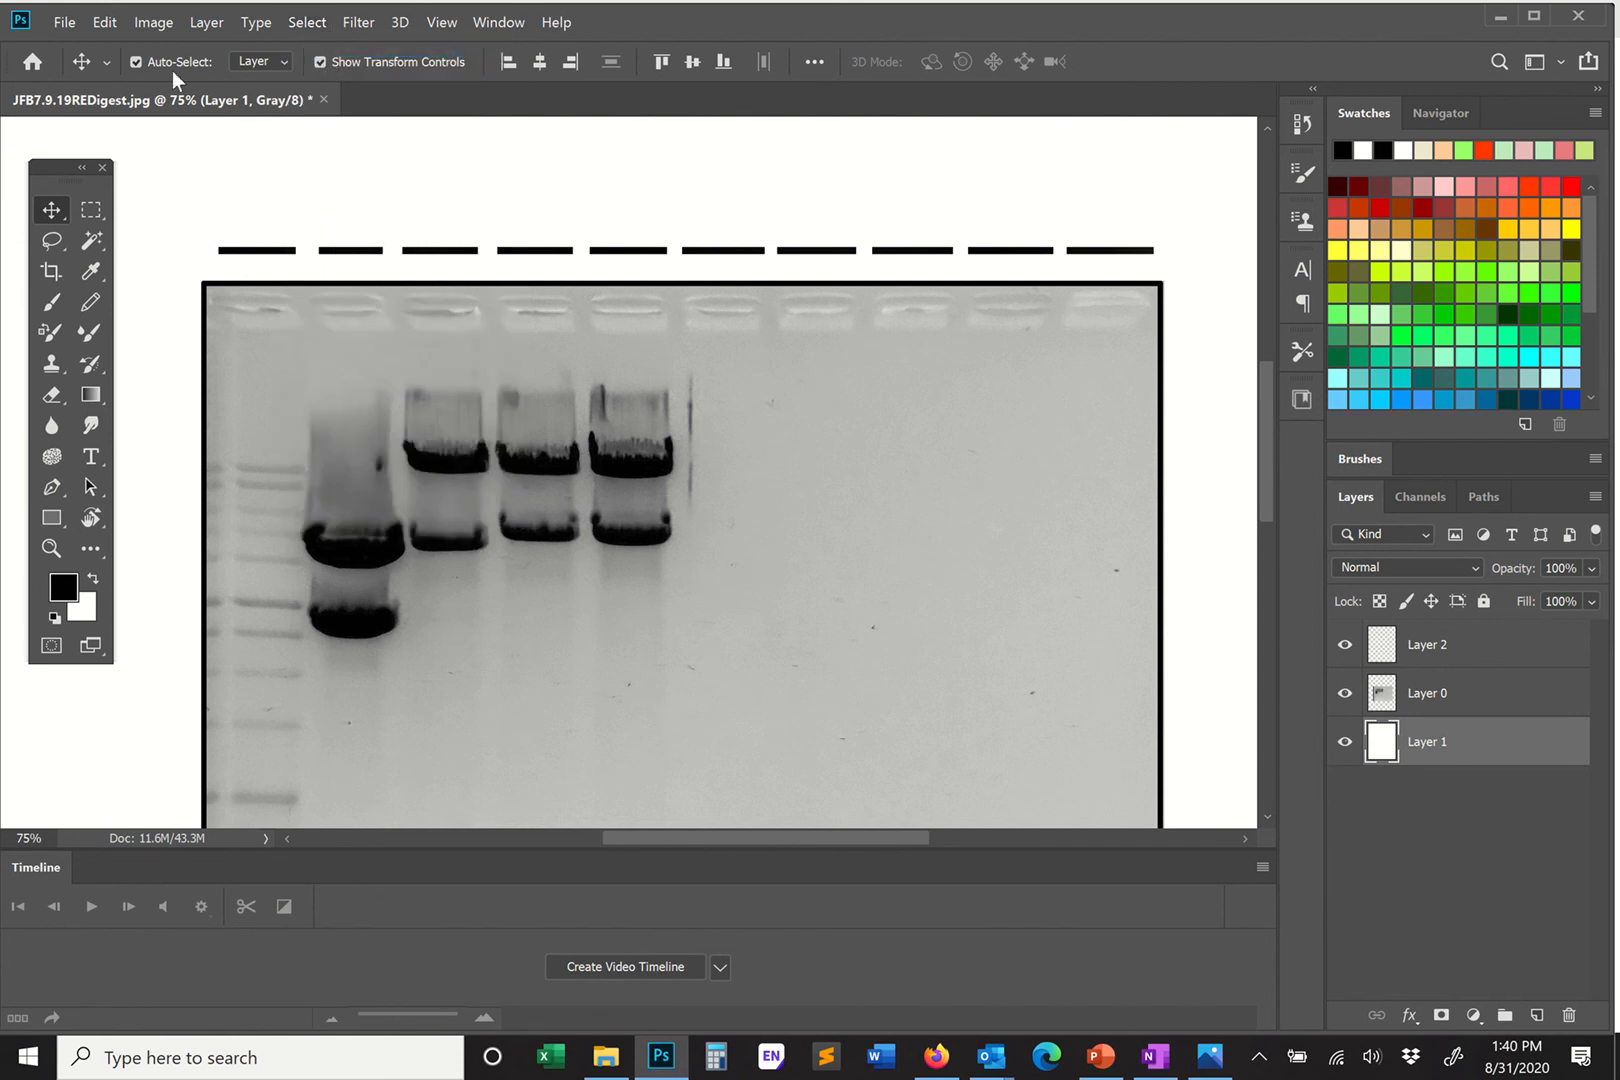
mouse_move(762, 3)
left_click(653, 60)
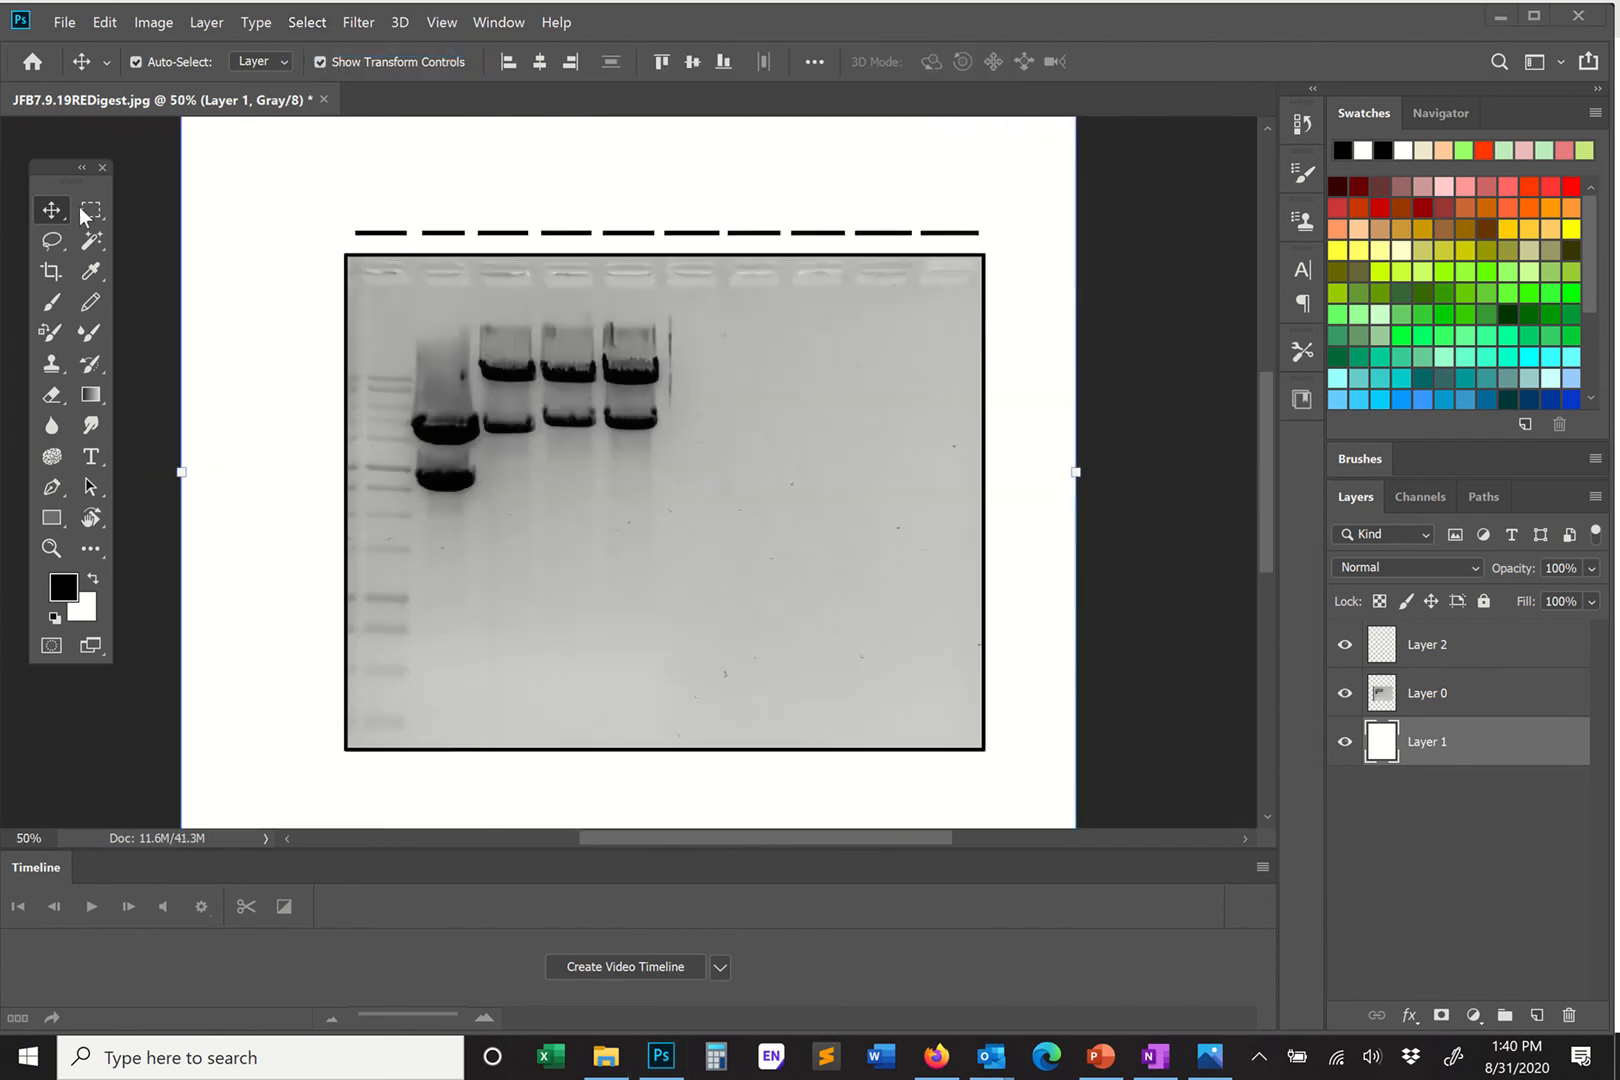
key("ctrl+a")
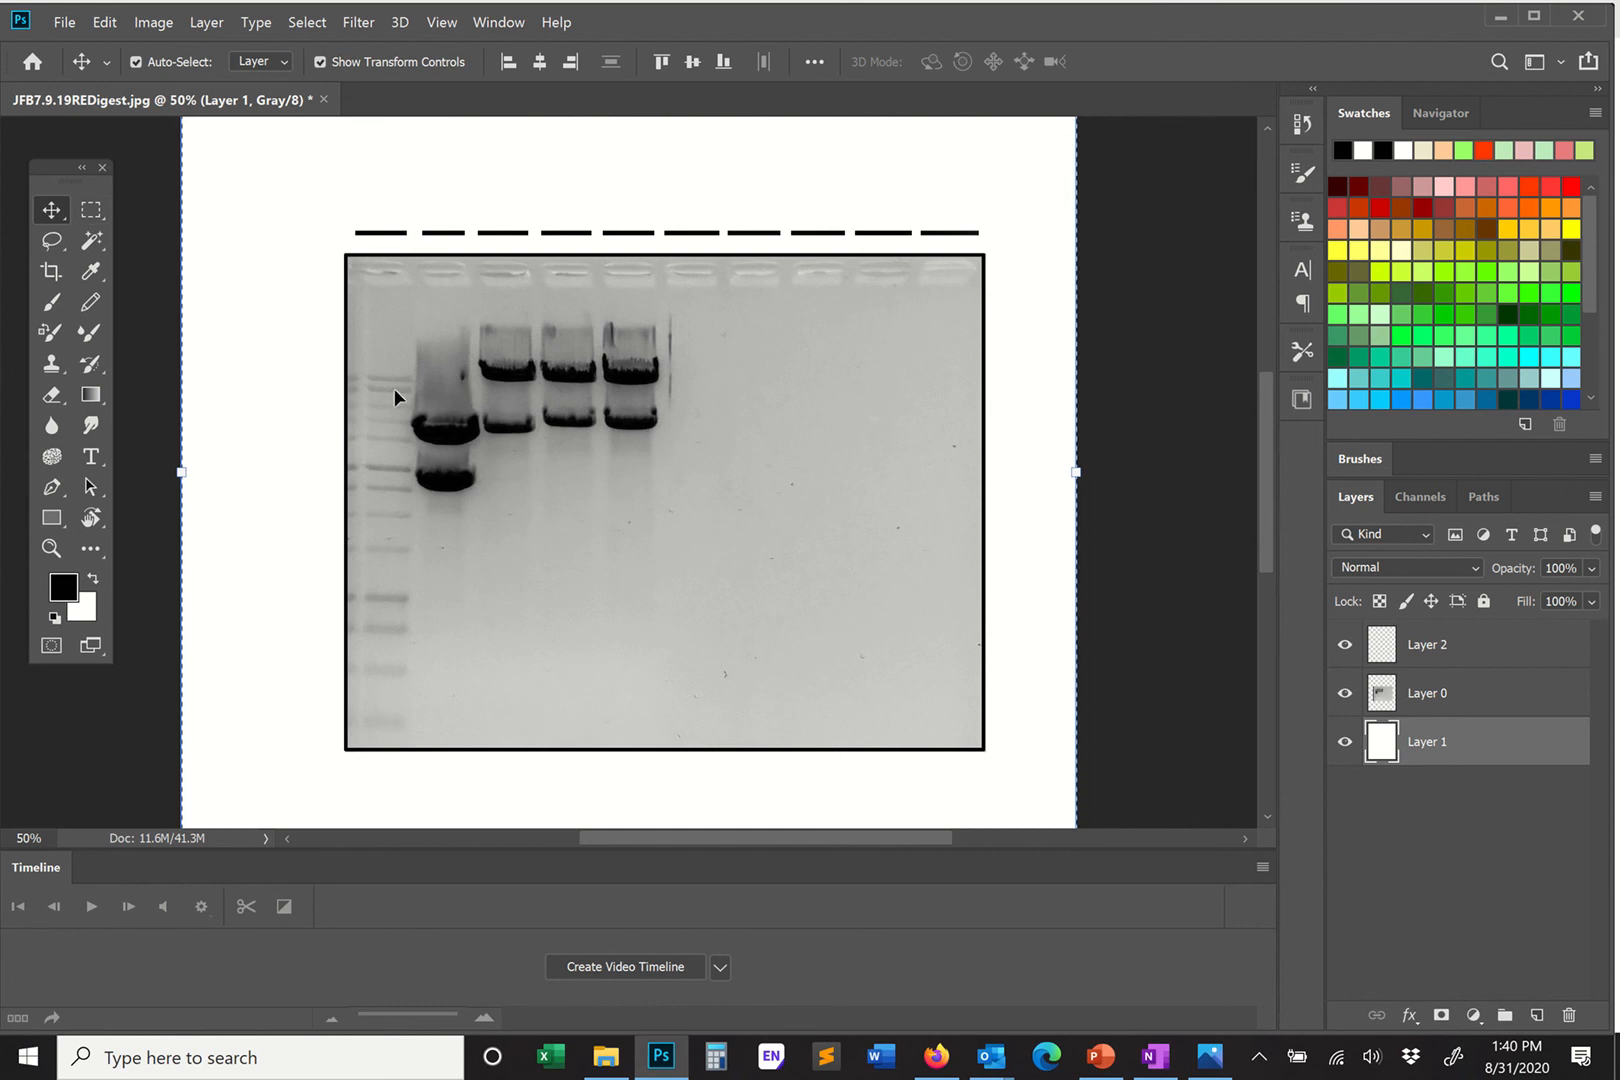
left_click(91, 209)
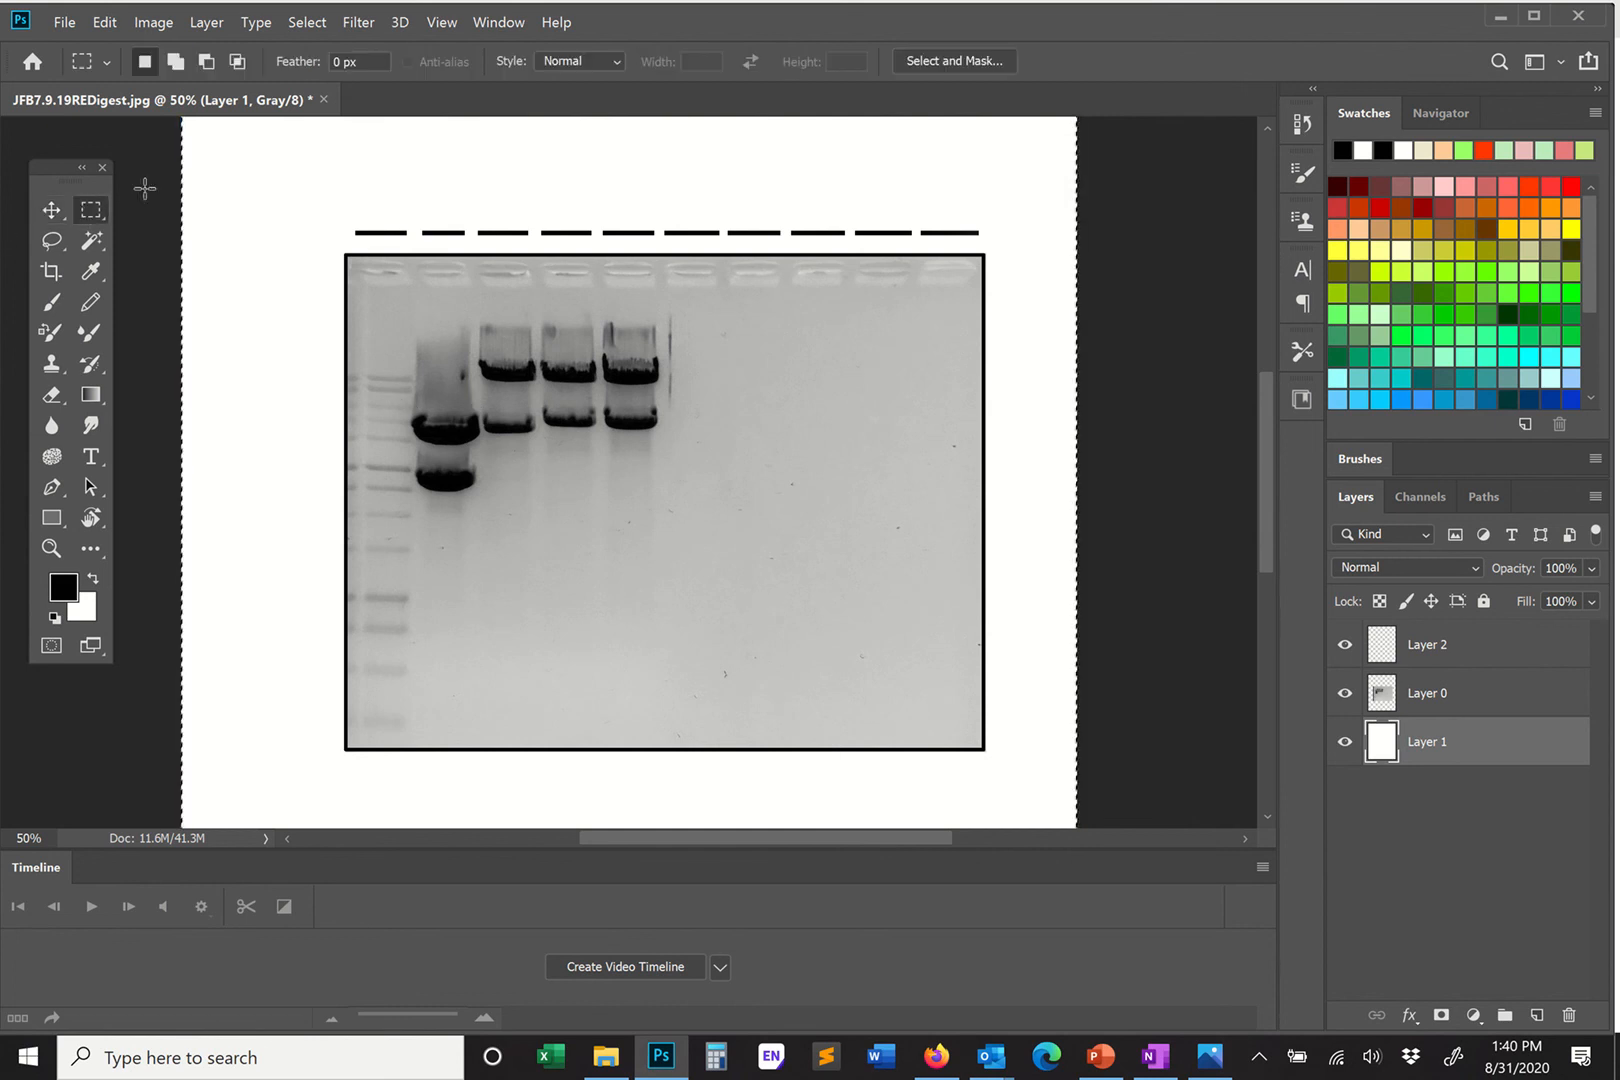
left_click(322, 21)
left_click(335, 68)
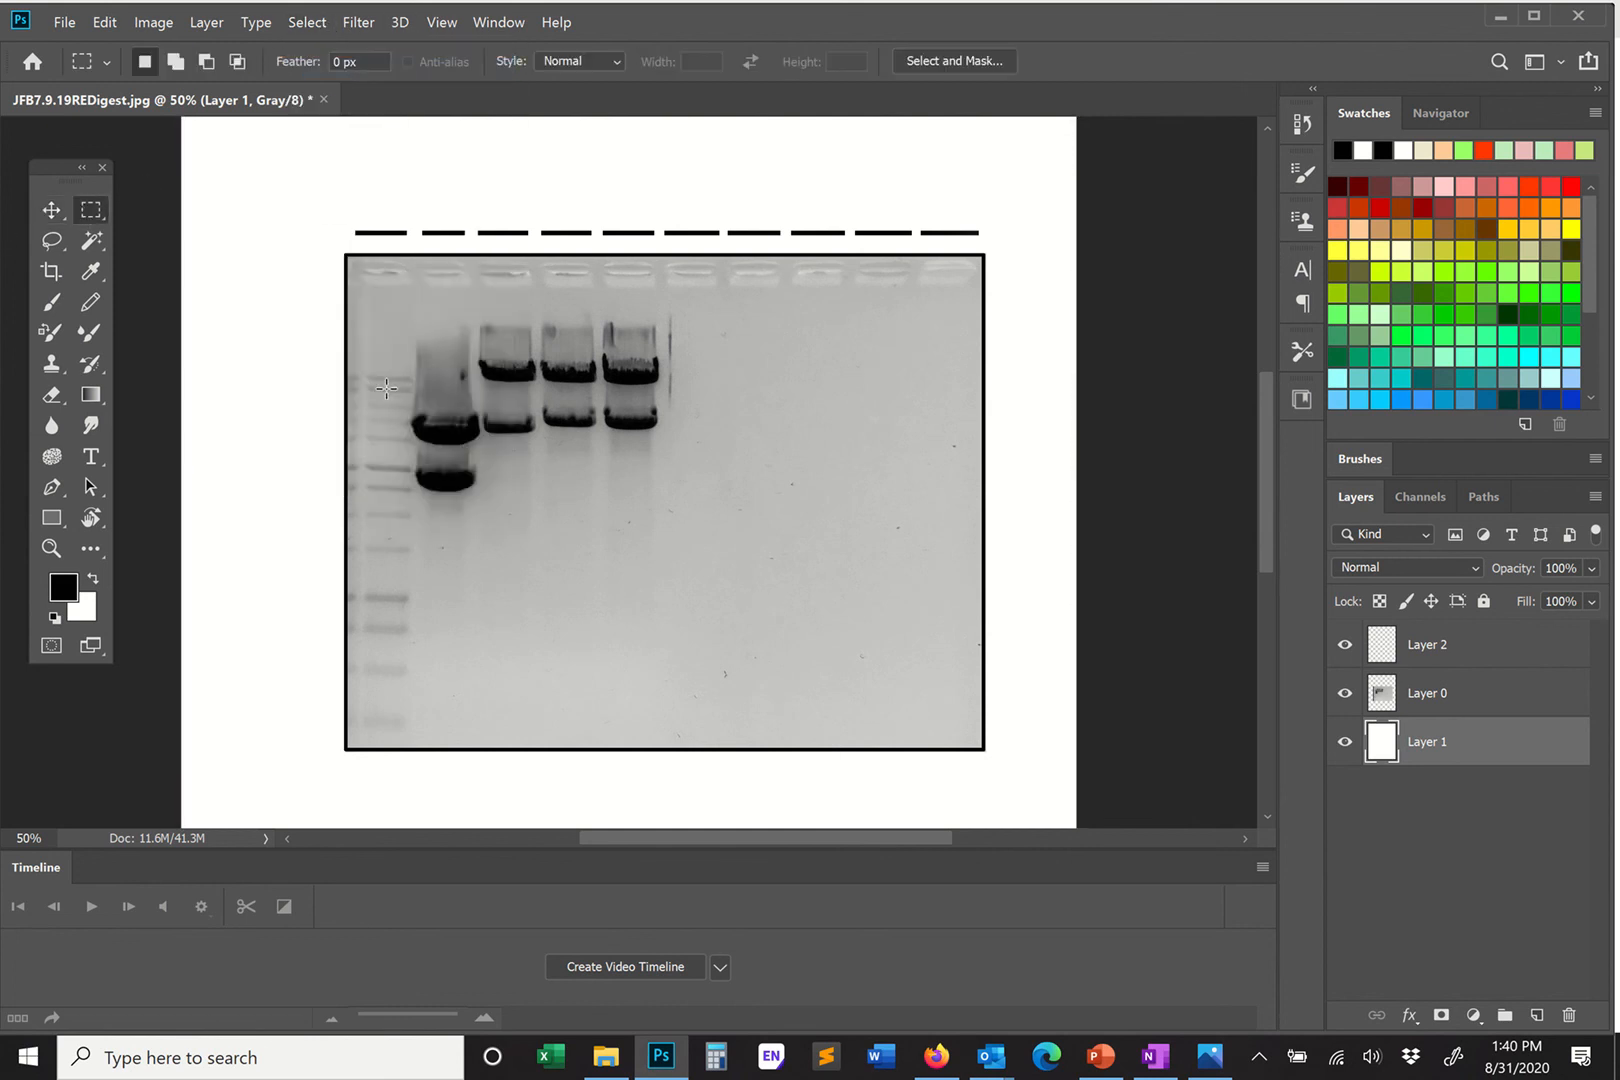
Add a new blank layer with default settings above the white background layer.
left_click(207, 22)
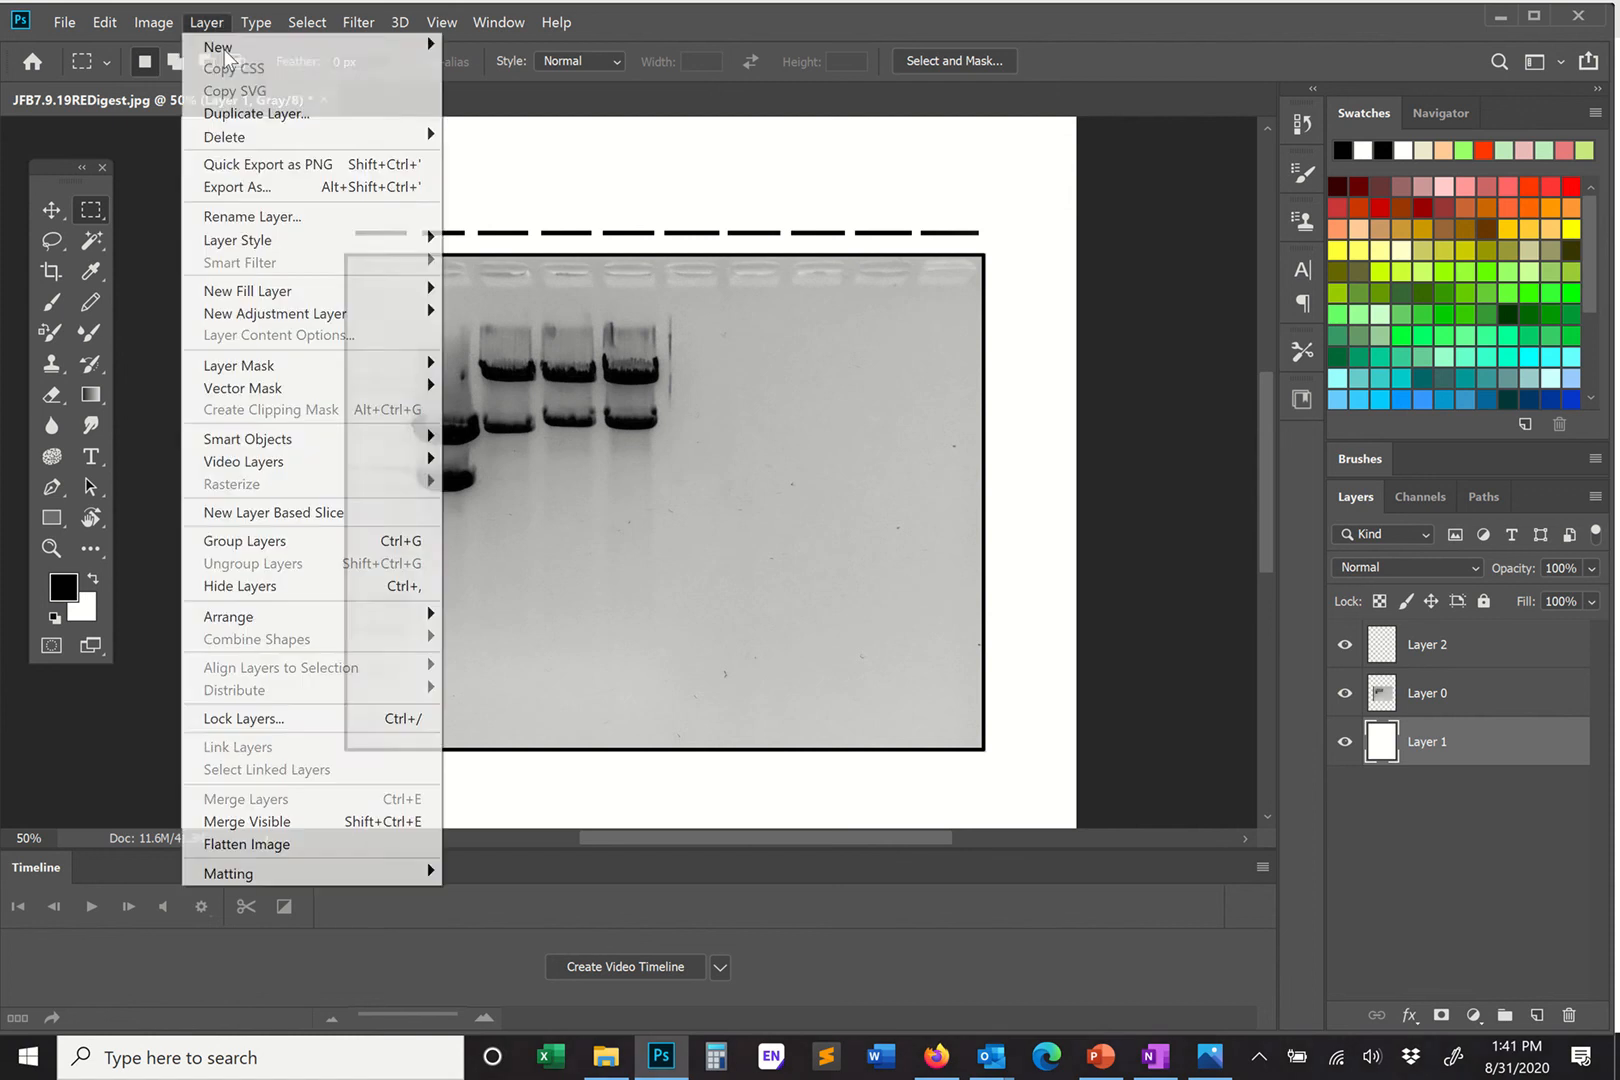
mouse_move(230, 47)
left_click(465, 47)
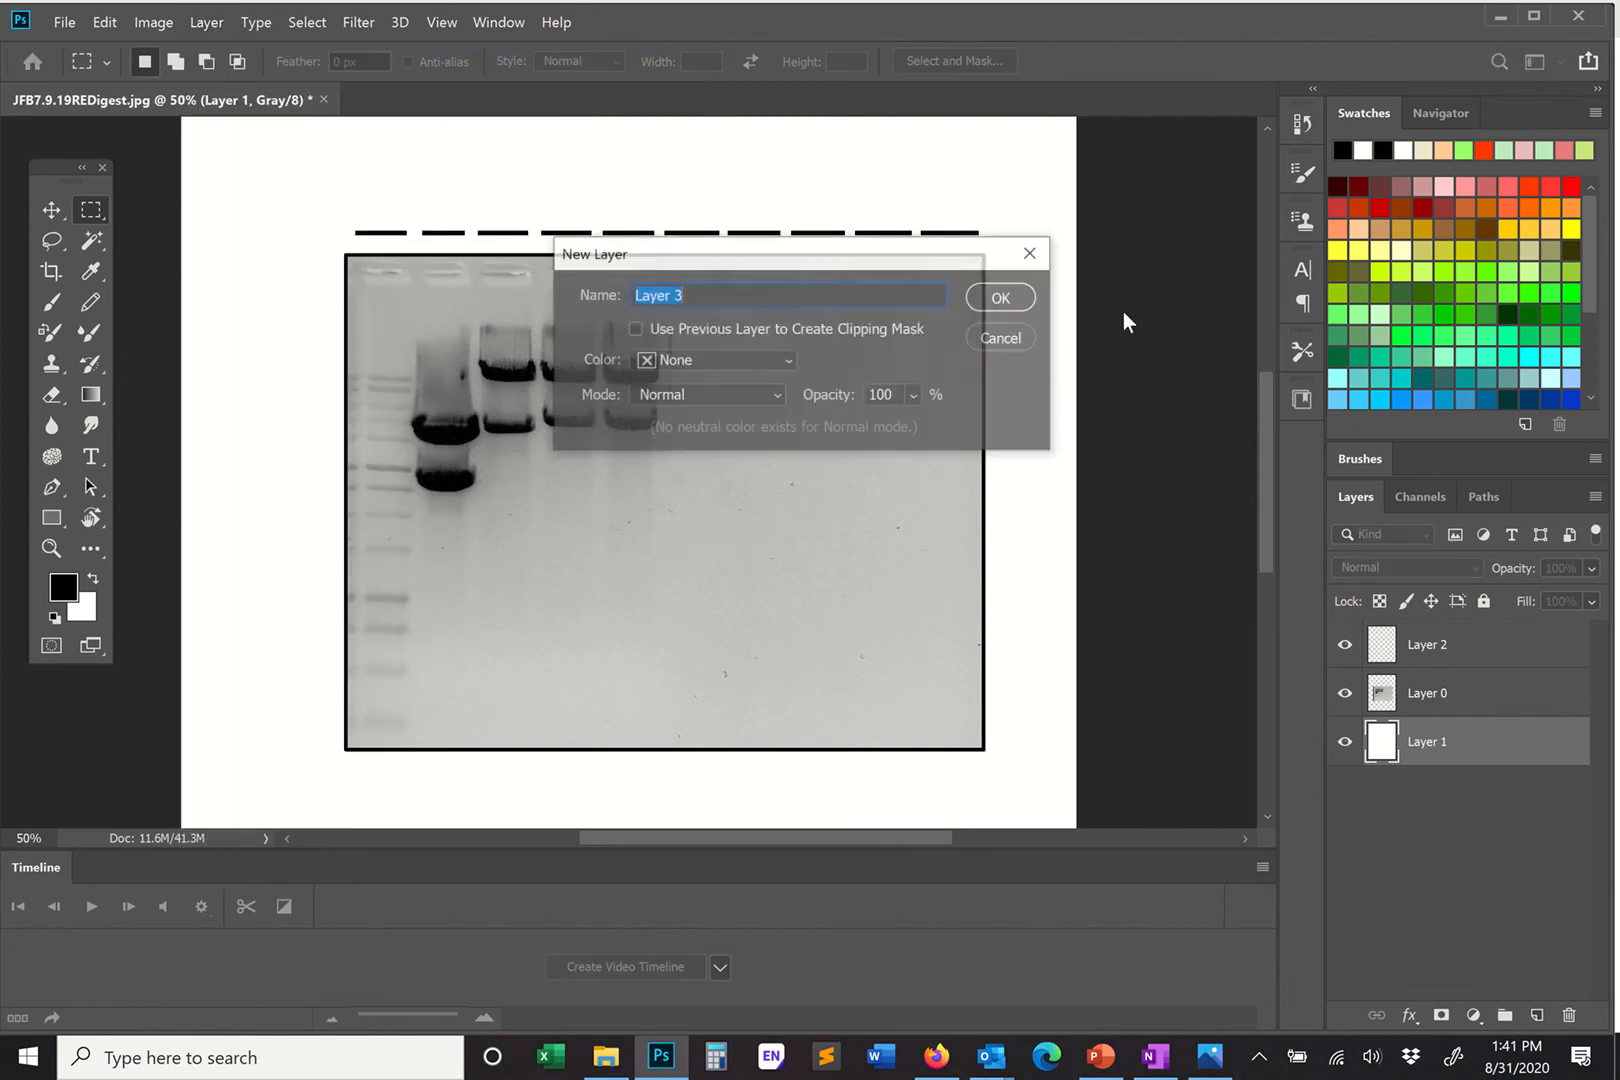
left_click(1000, 297)
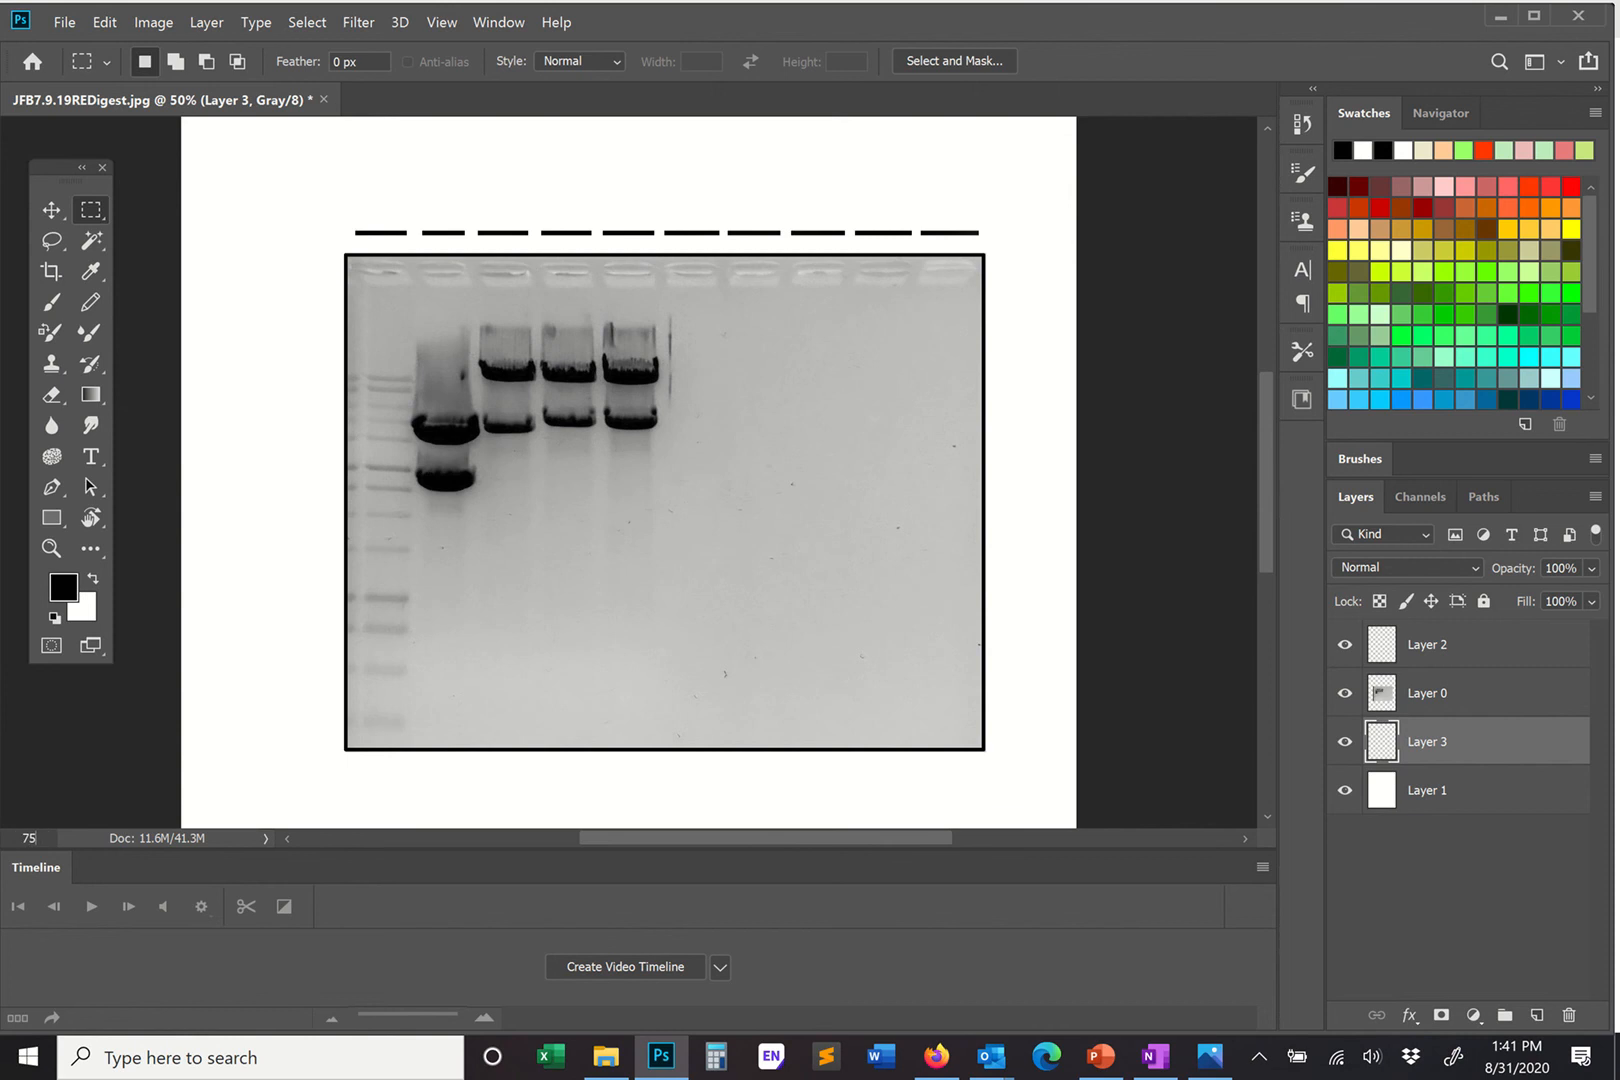
Paint a thin black strip from the ladder's uppermost band out past the gel frame, and bring its layer to the front.
type("75")
key("Return")
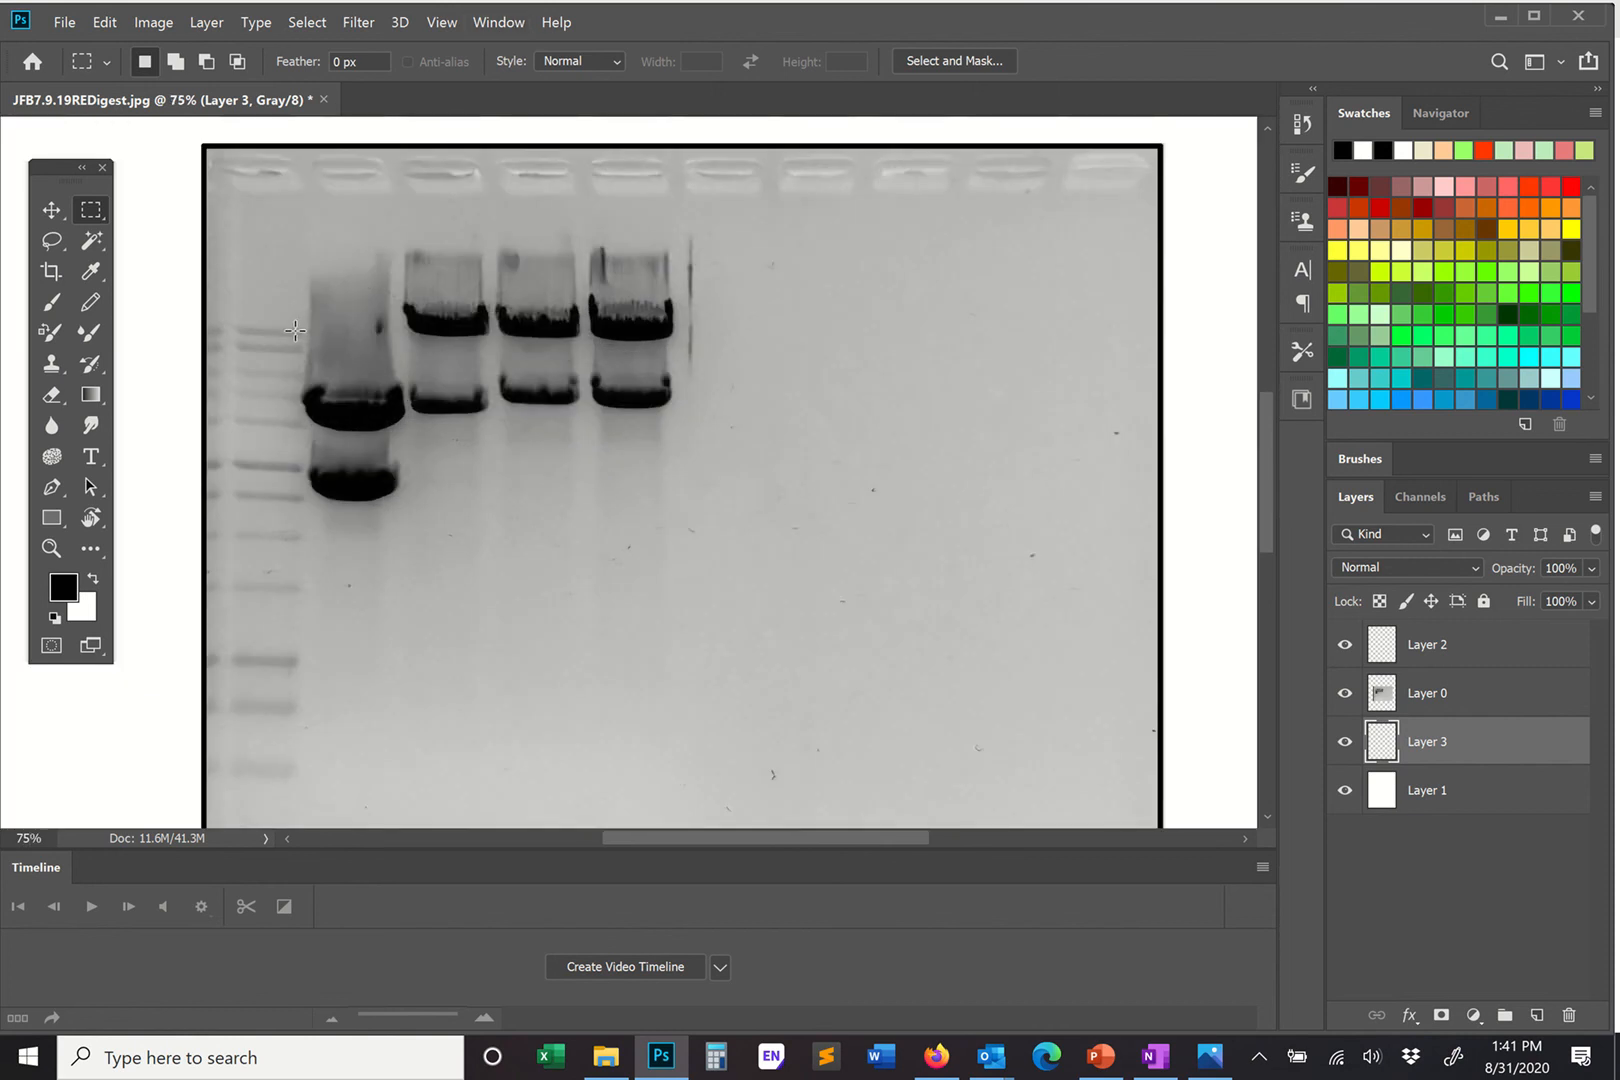
left_click_drag(295, 330, 181, 333)
key("b")
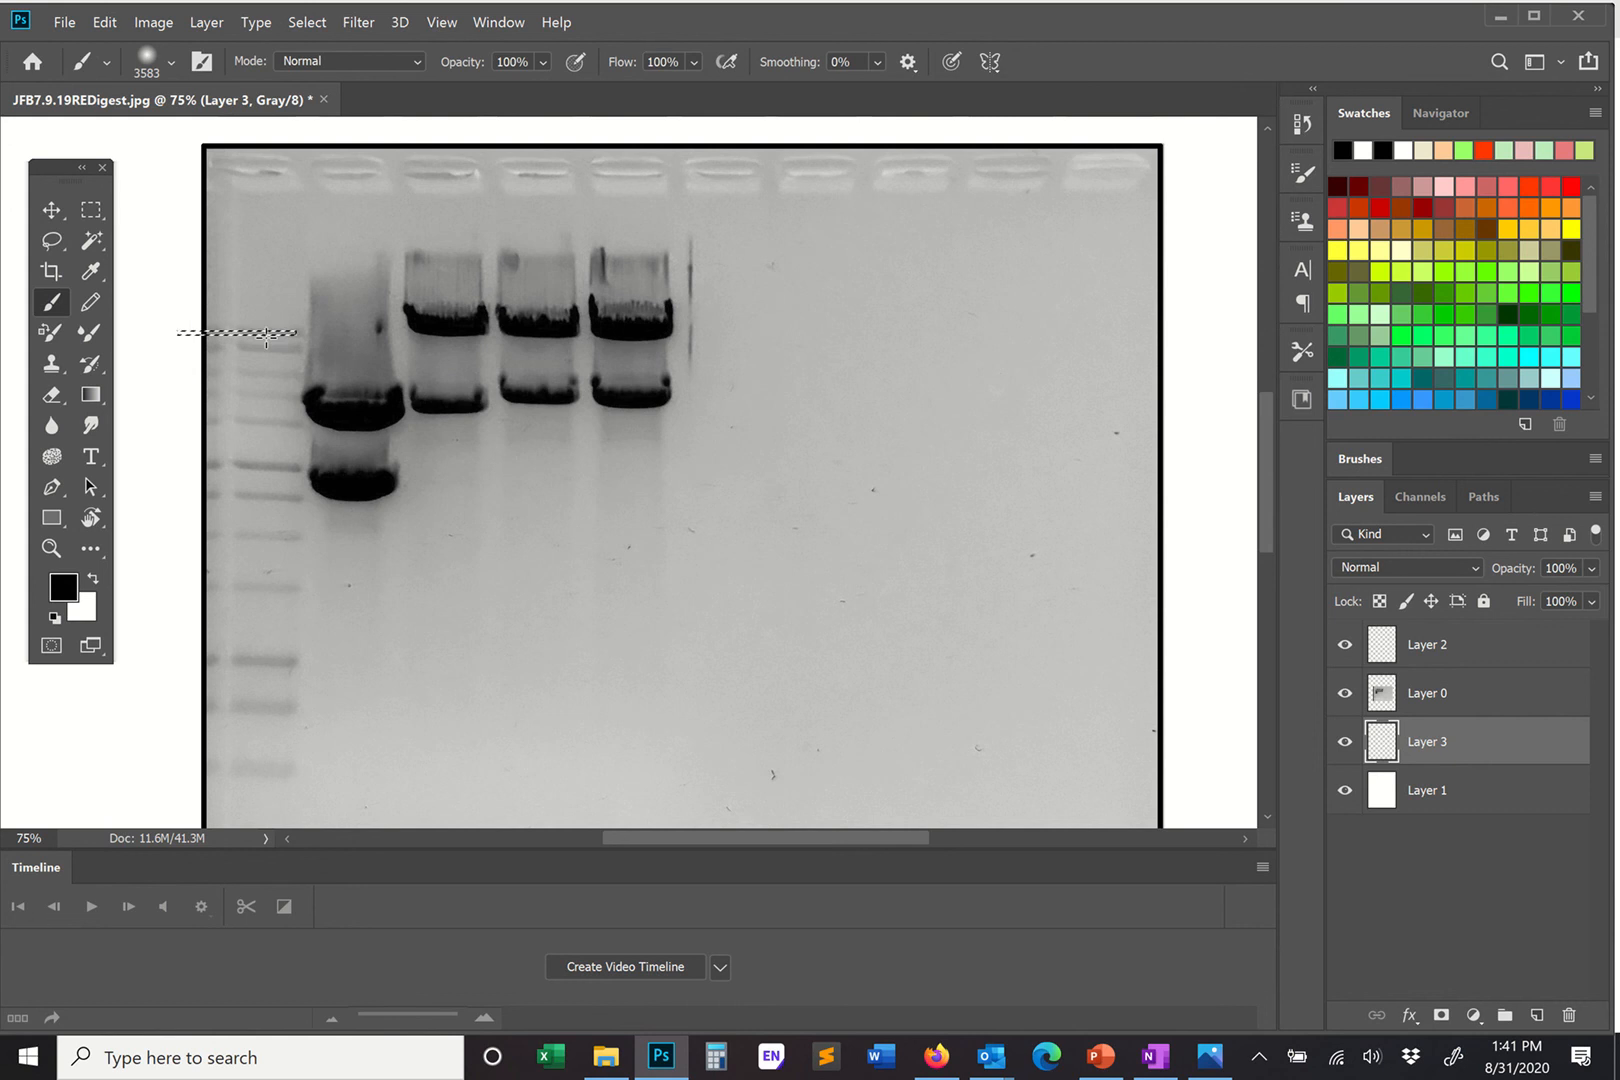
left_click_drag(180, 332, 243, 340)
left_click_drag(1470, 752, 1466, 644)
Duplicate the black ladder marker line as a separate layer and place the copy at the second ladder band.
left_click(51, 209)
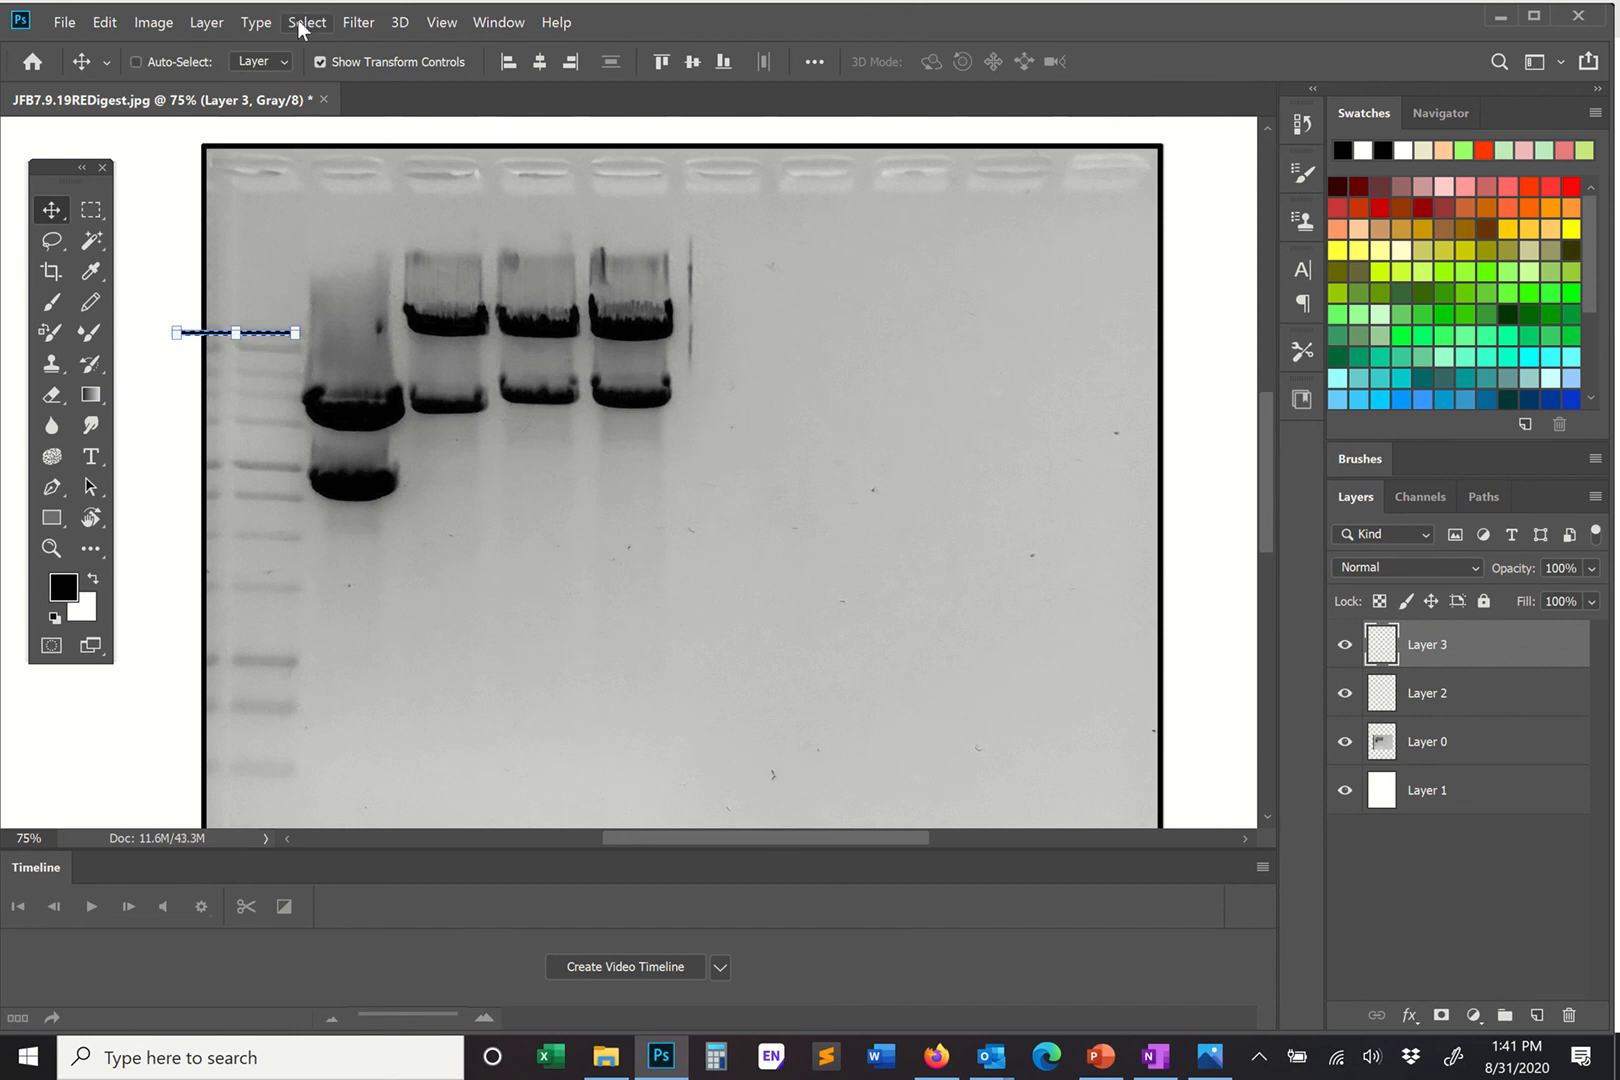
left_click(104, 22)
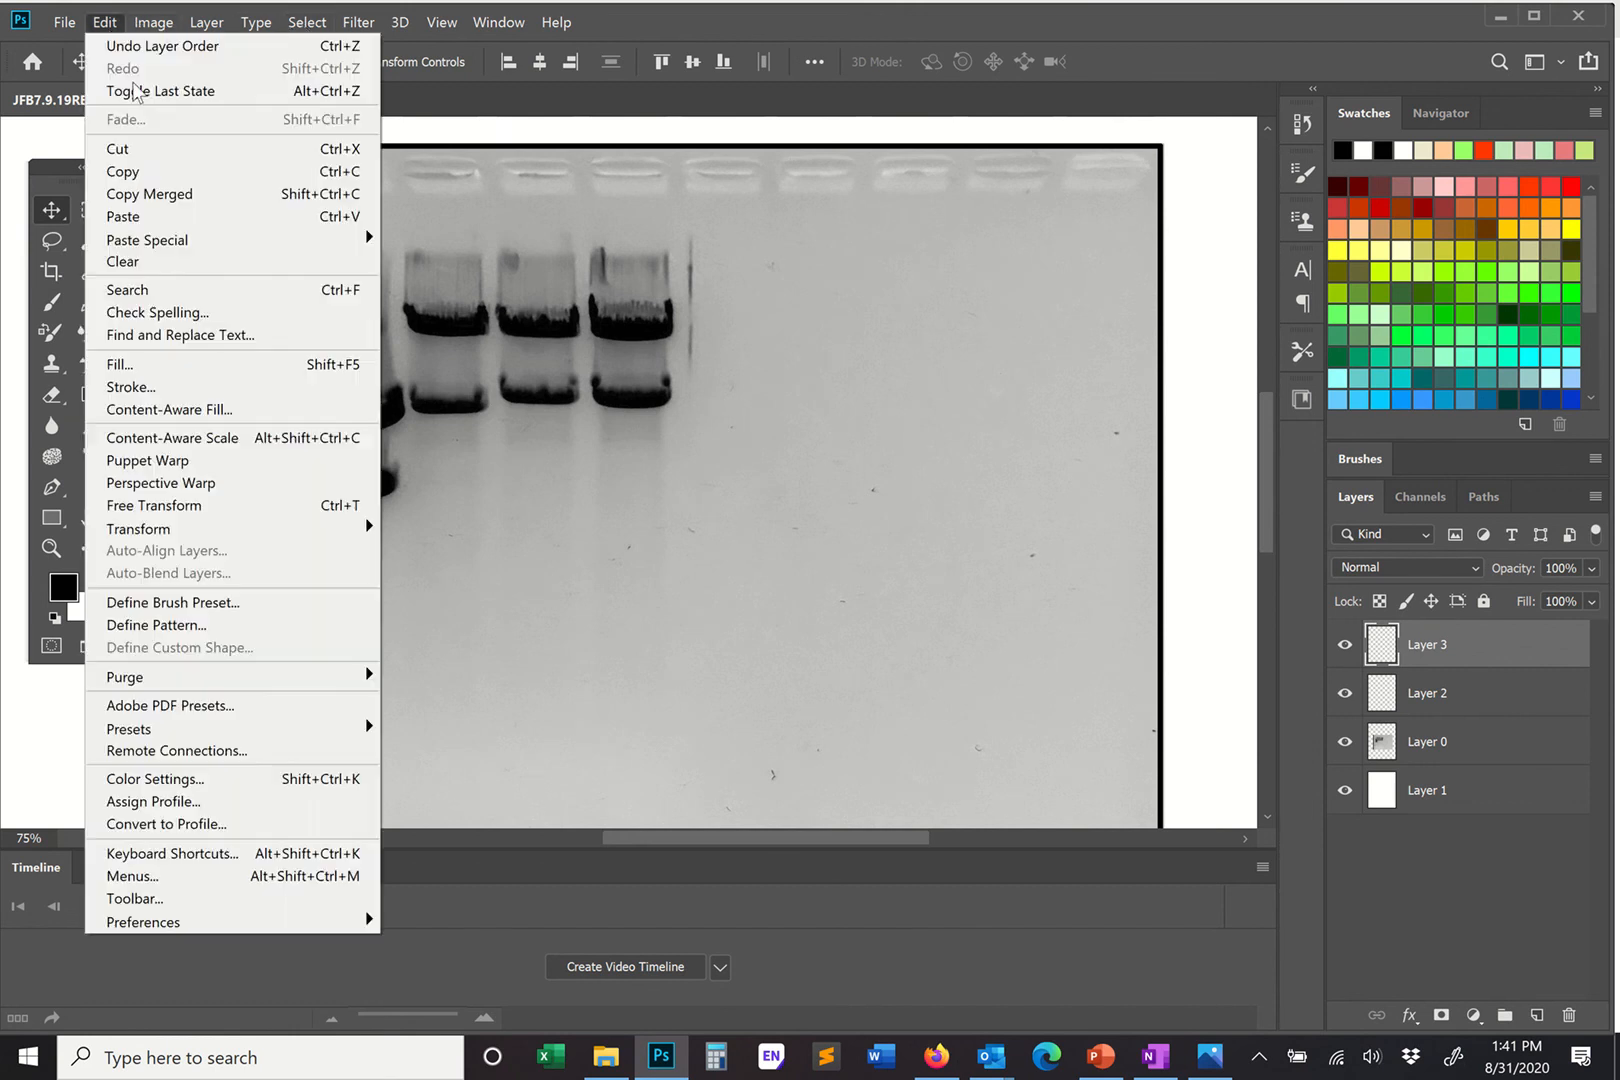
left_click(128, 171)
left_click(104, 22)
left_click(143, 224)
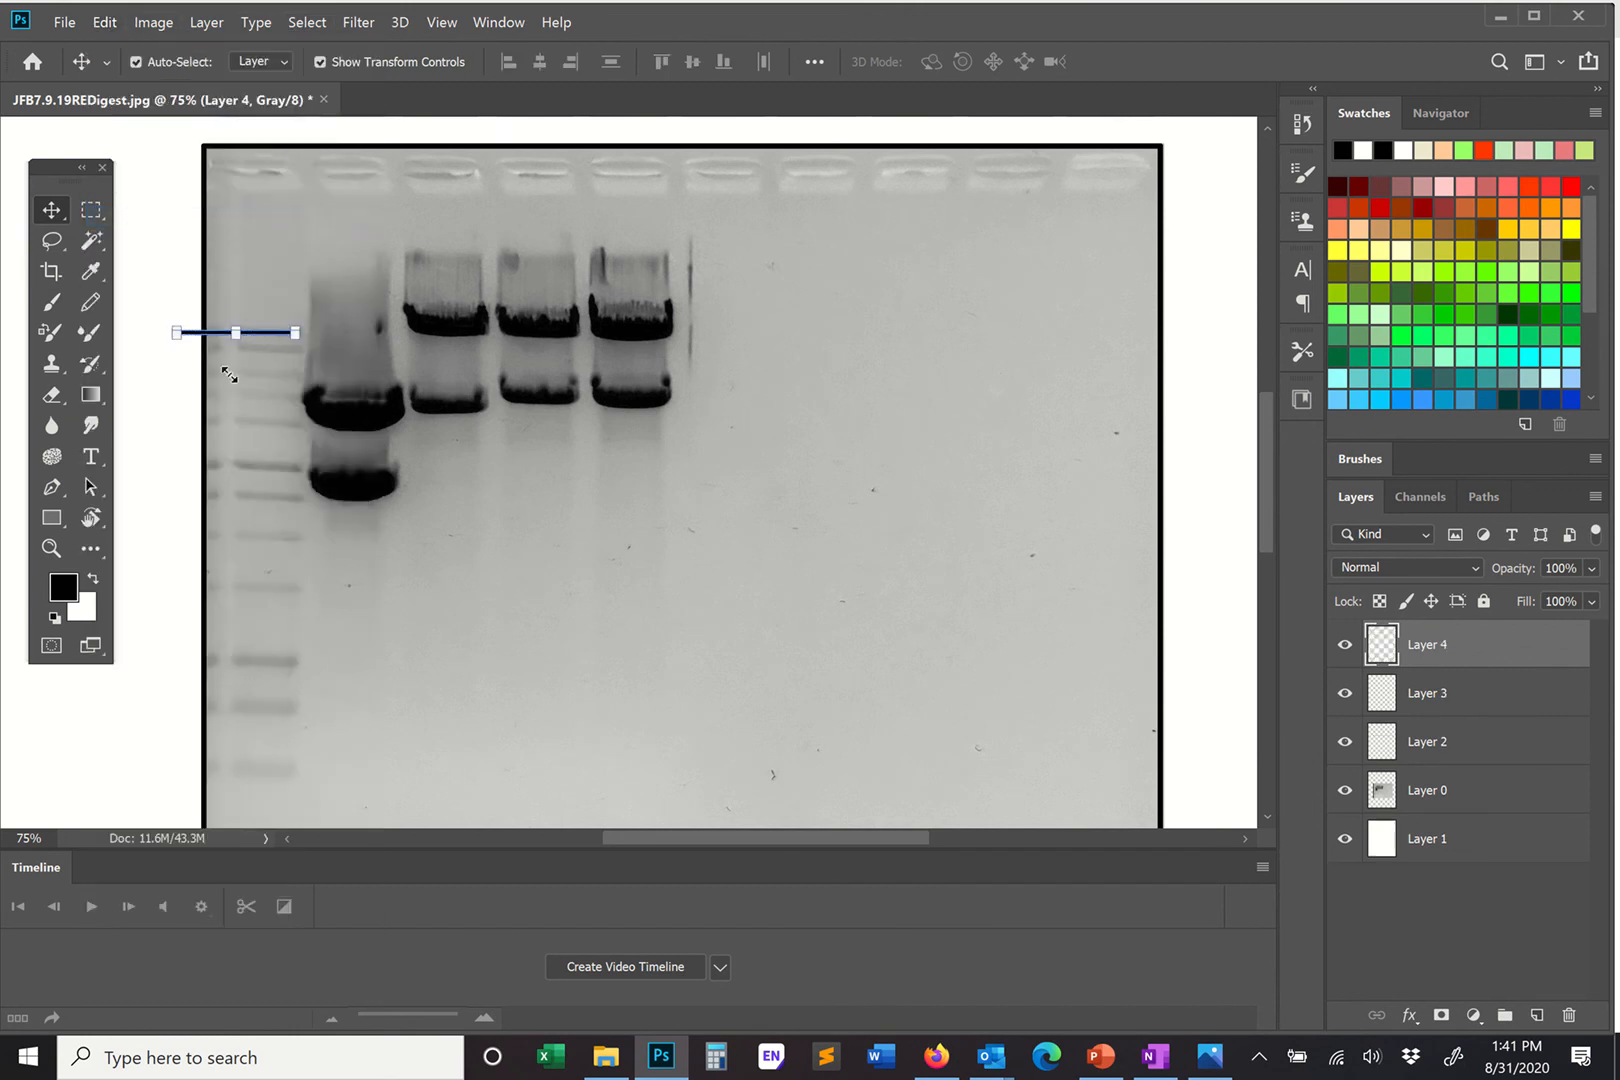
left_click_drag(278, 329, 278, 358)
Paste another copy of the marker line and align it with the other markers at the third ladder band.
left_click(104, 22)
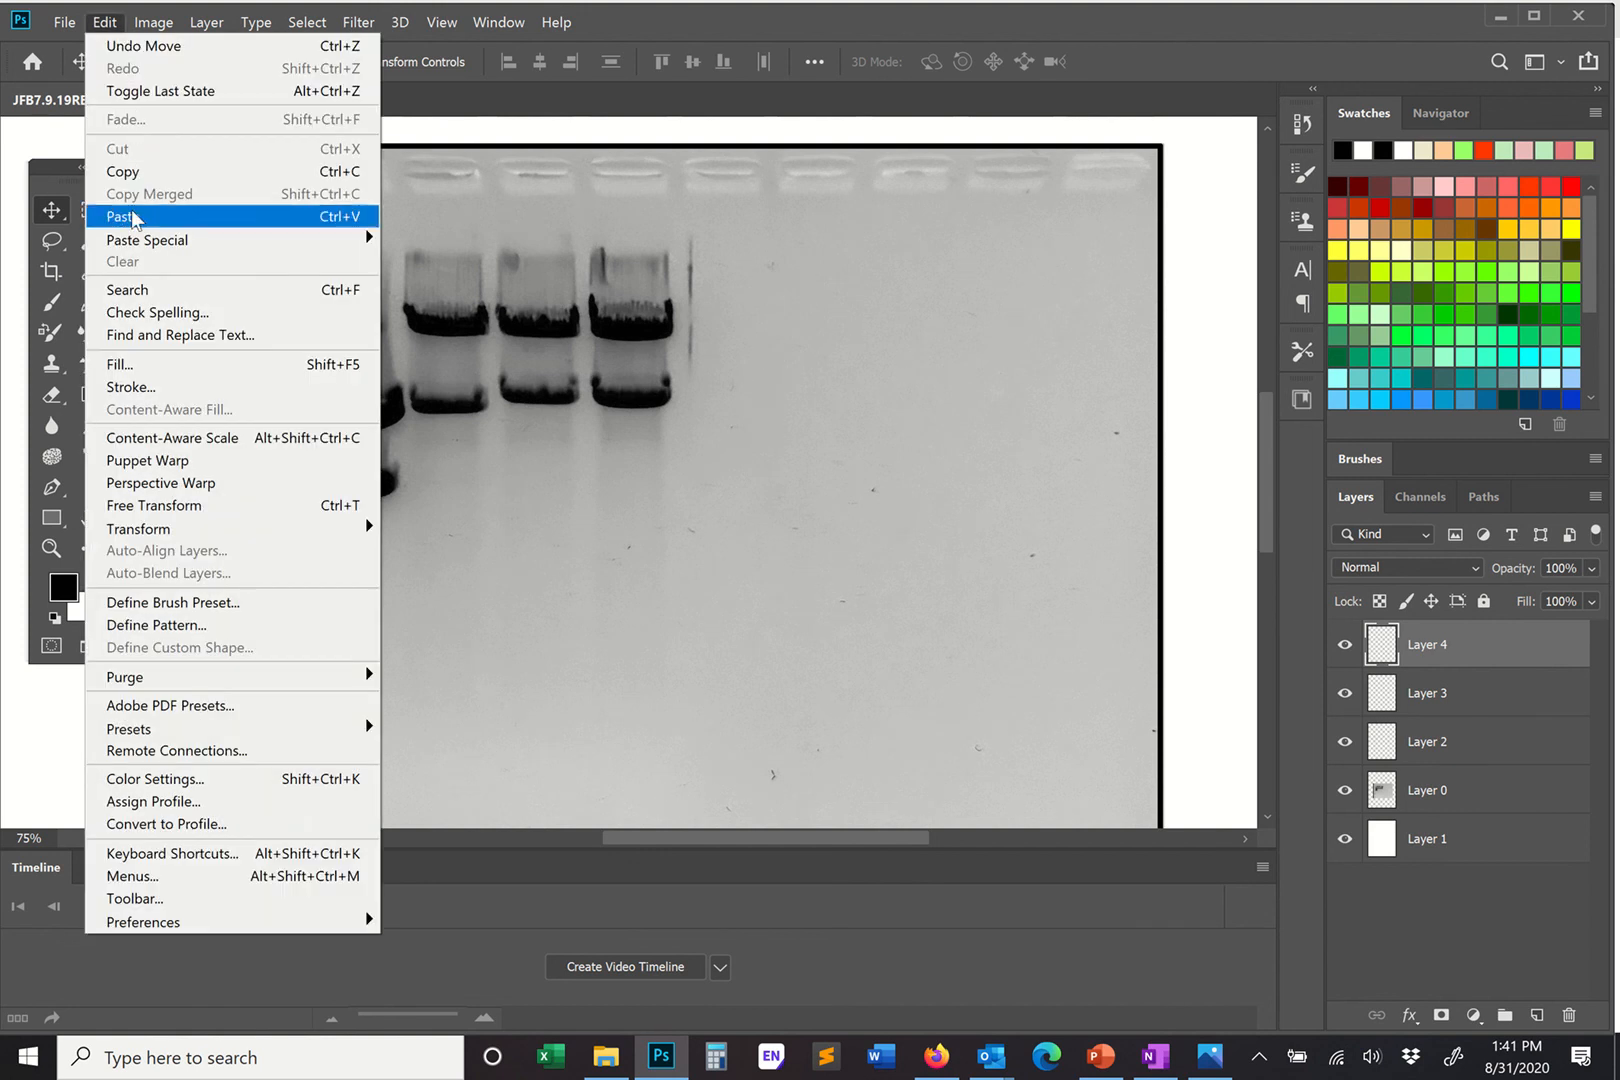
left_click(364, 222)
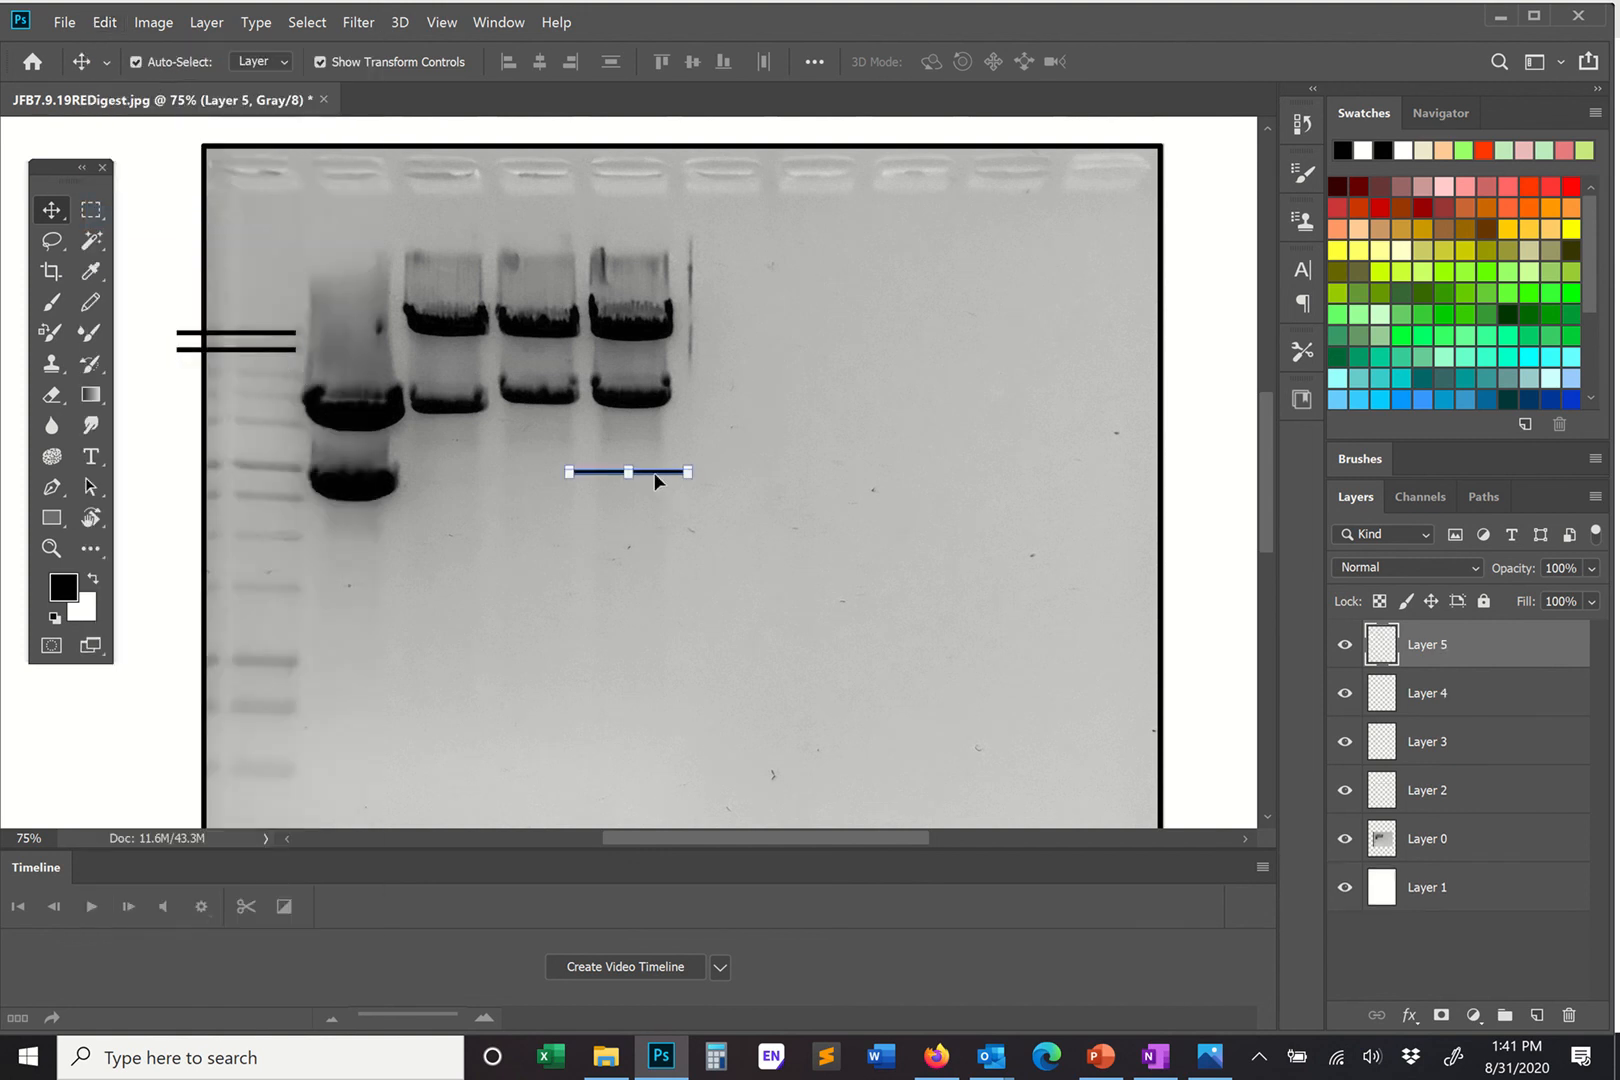
left_click_drag(655, 481, 266, 385)
left_click(530, 552)
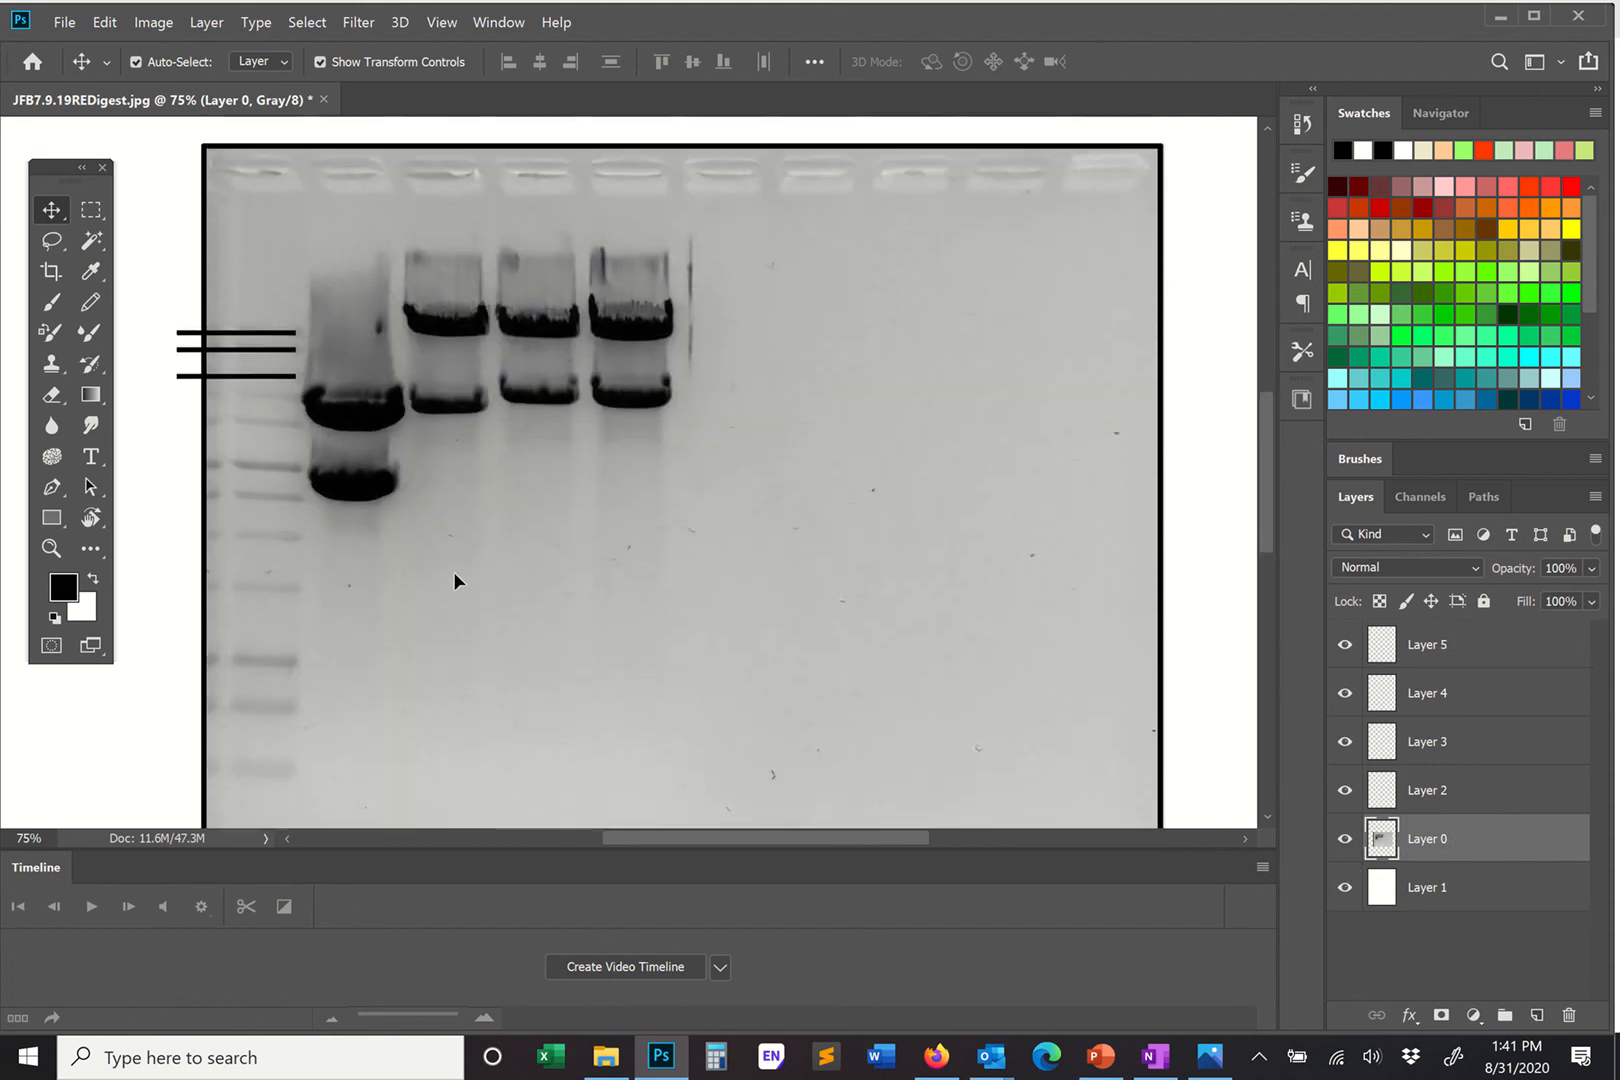
left_click(91, 209)
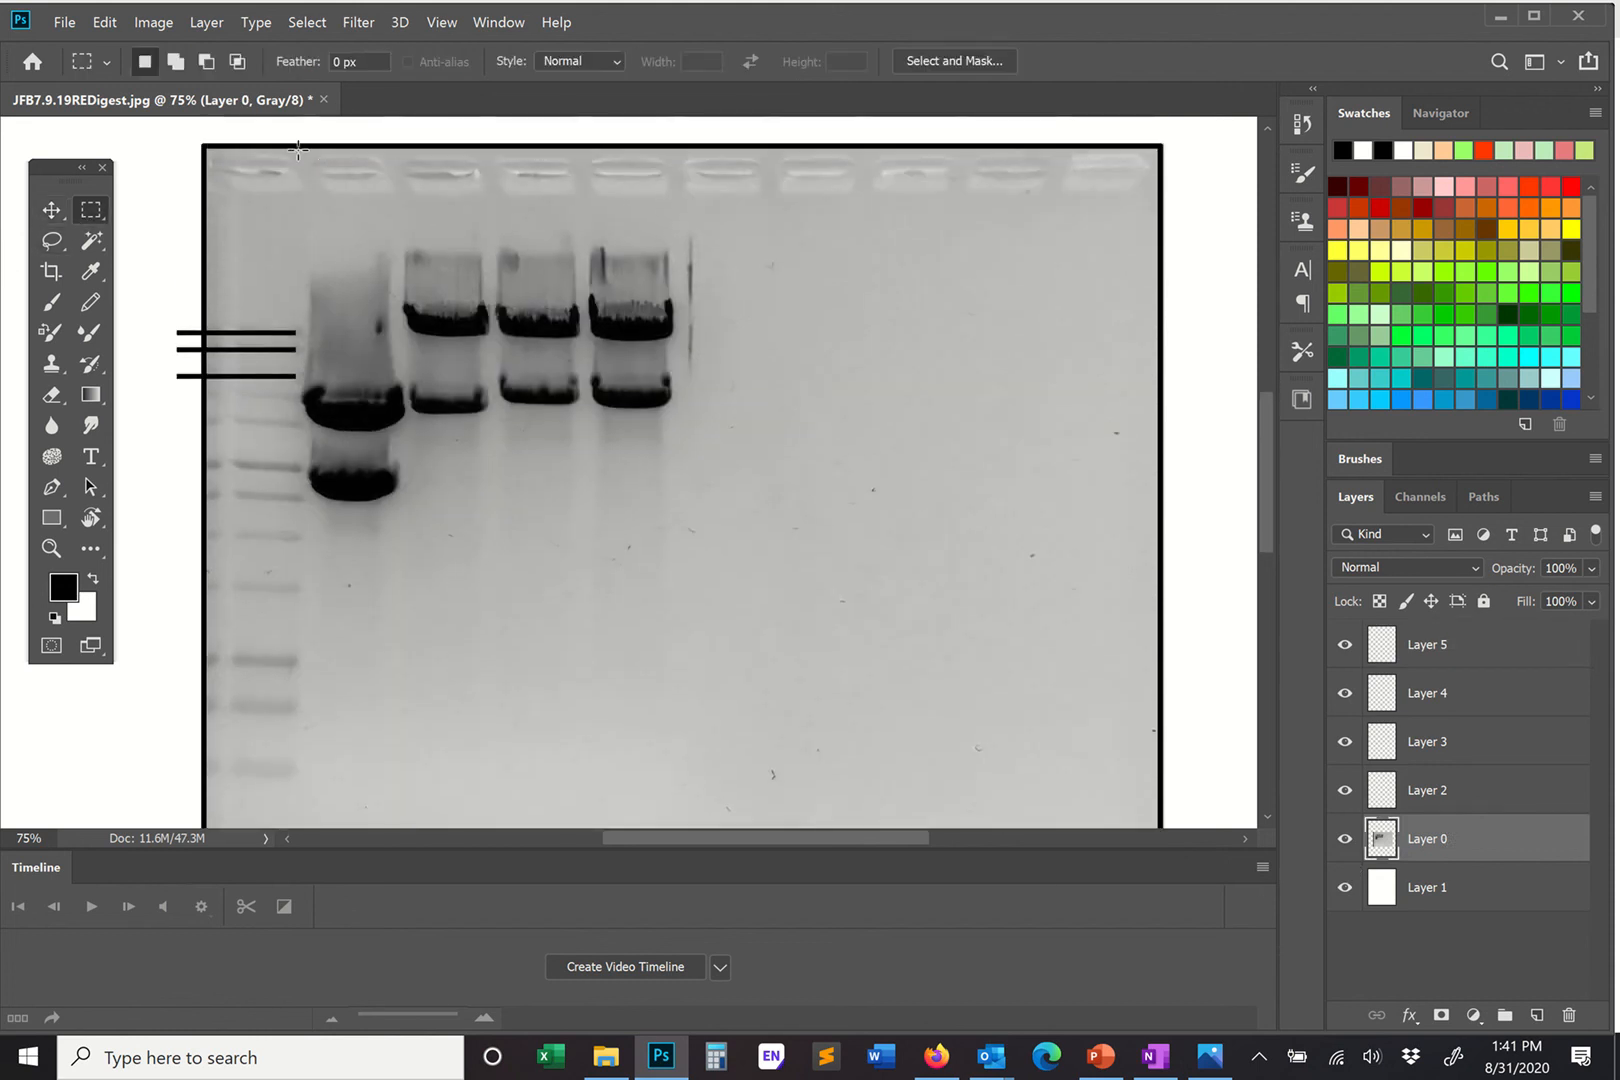
left_click_drag(298, 148, 148, 781)
scroll(427, 550, "up", 5)
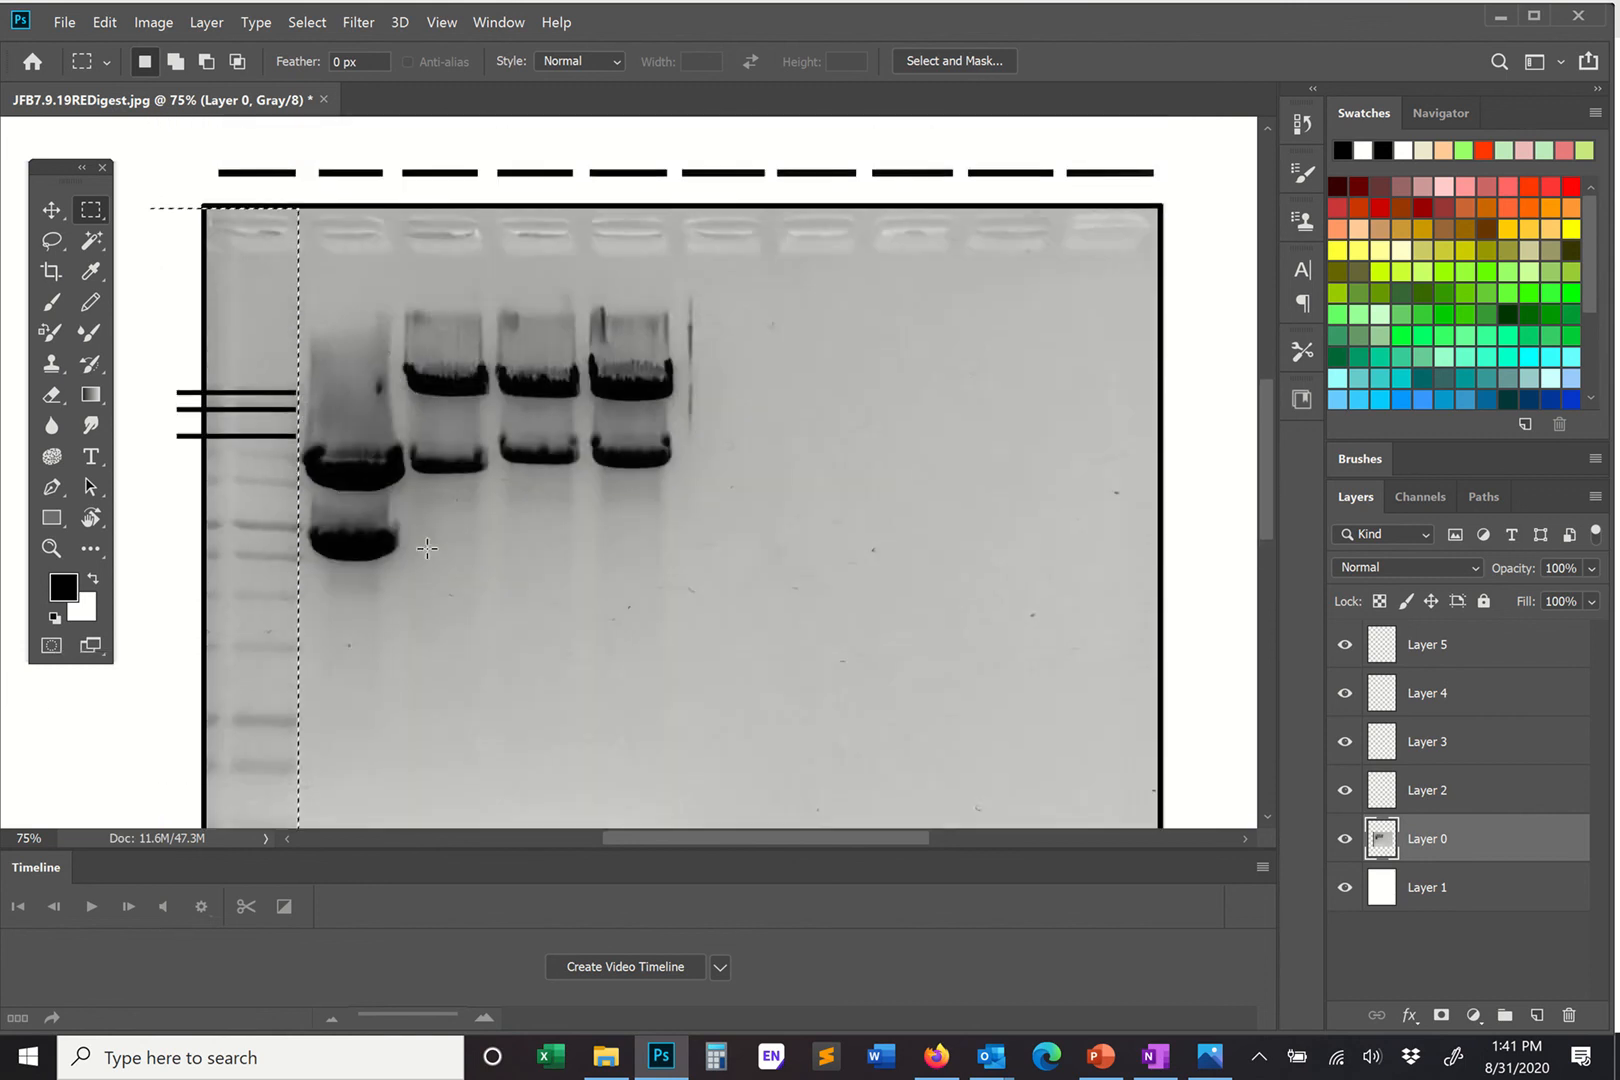
left_click(322, 22)
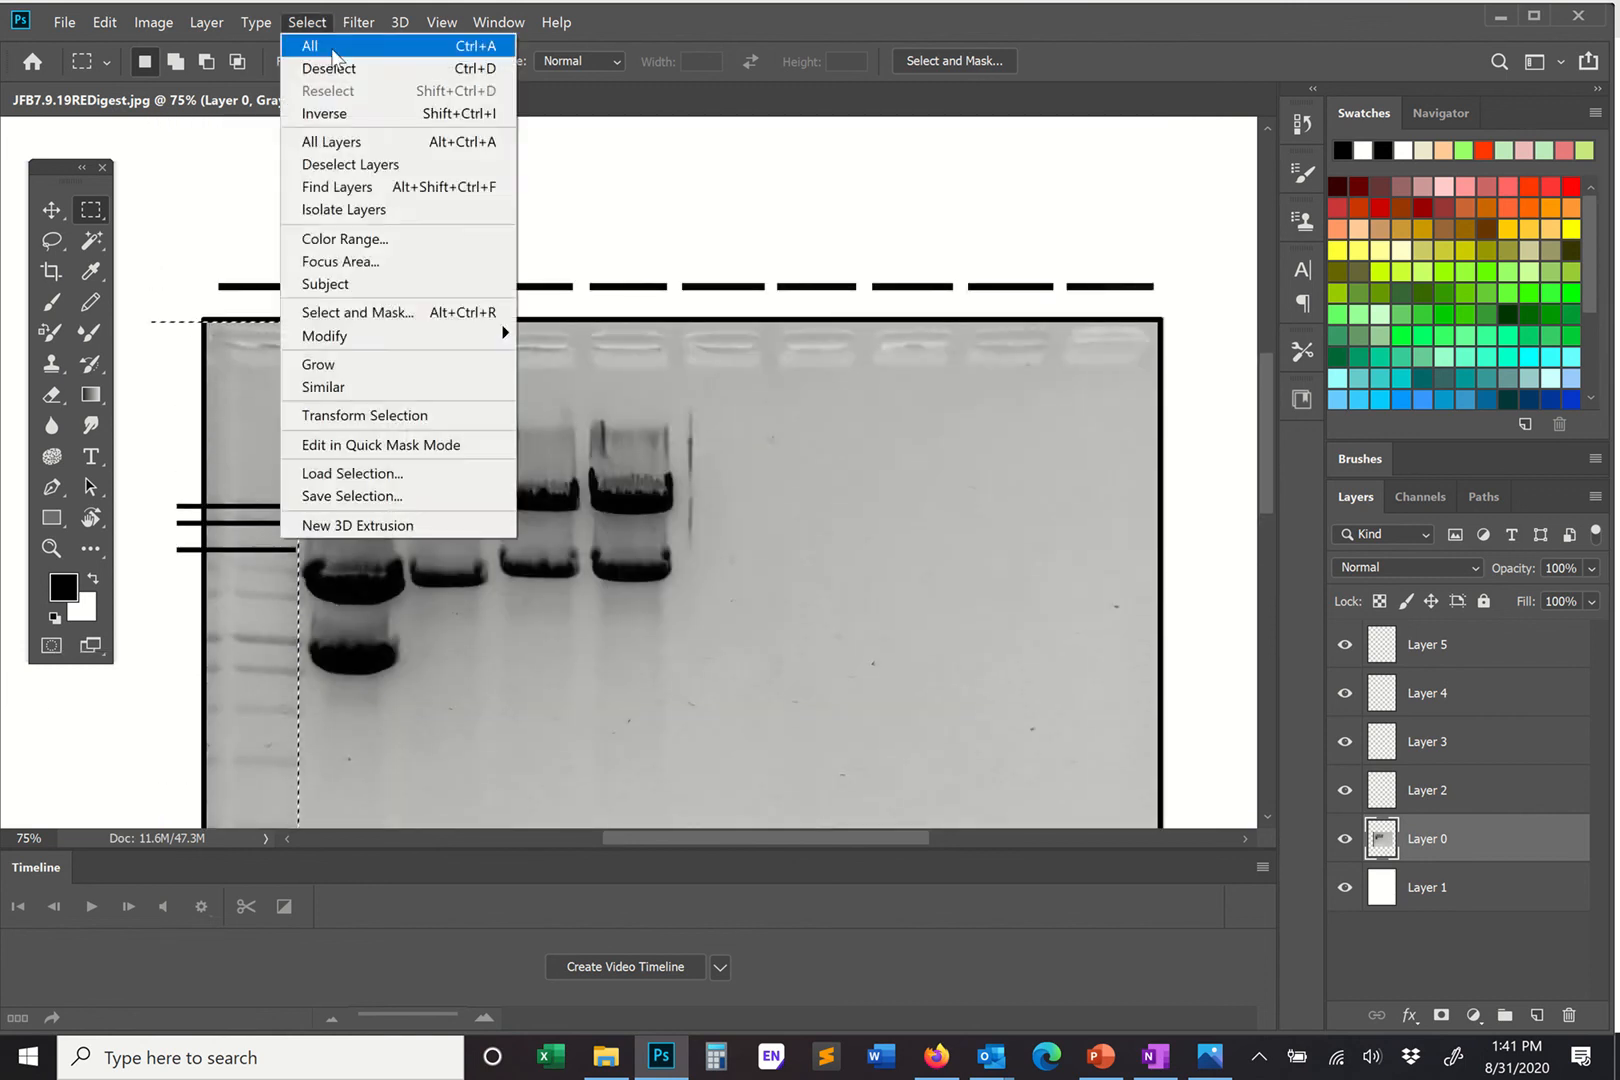
left_click(333, 70)
Start a text label above the lane dashes, set in Arial at 60 pt.
left_click_drag(49, 831, 3, 843)
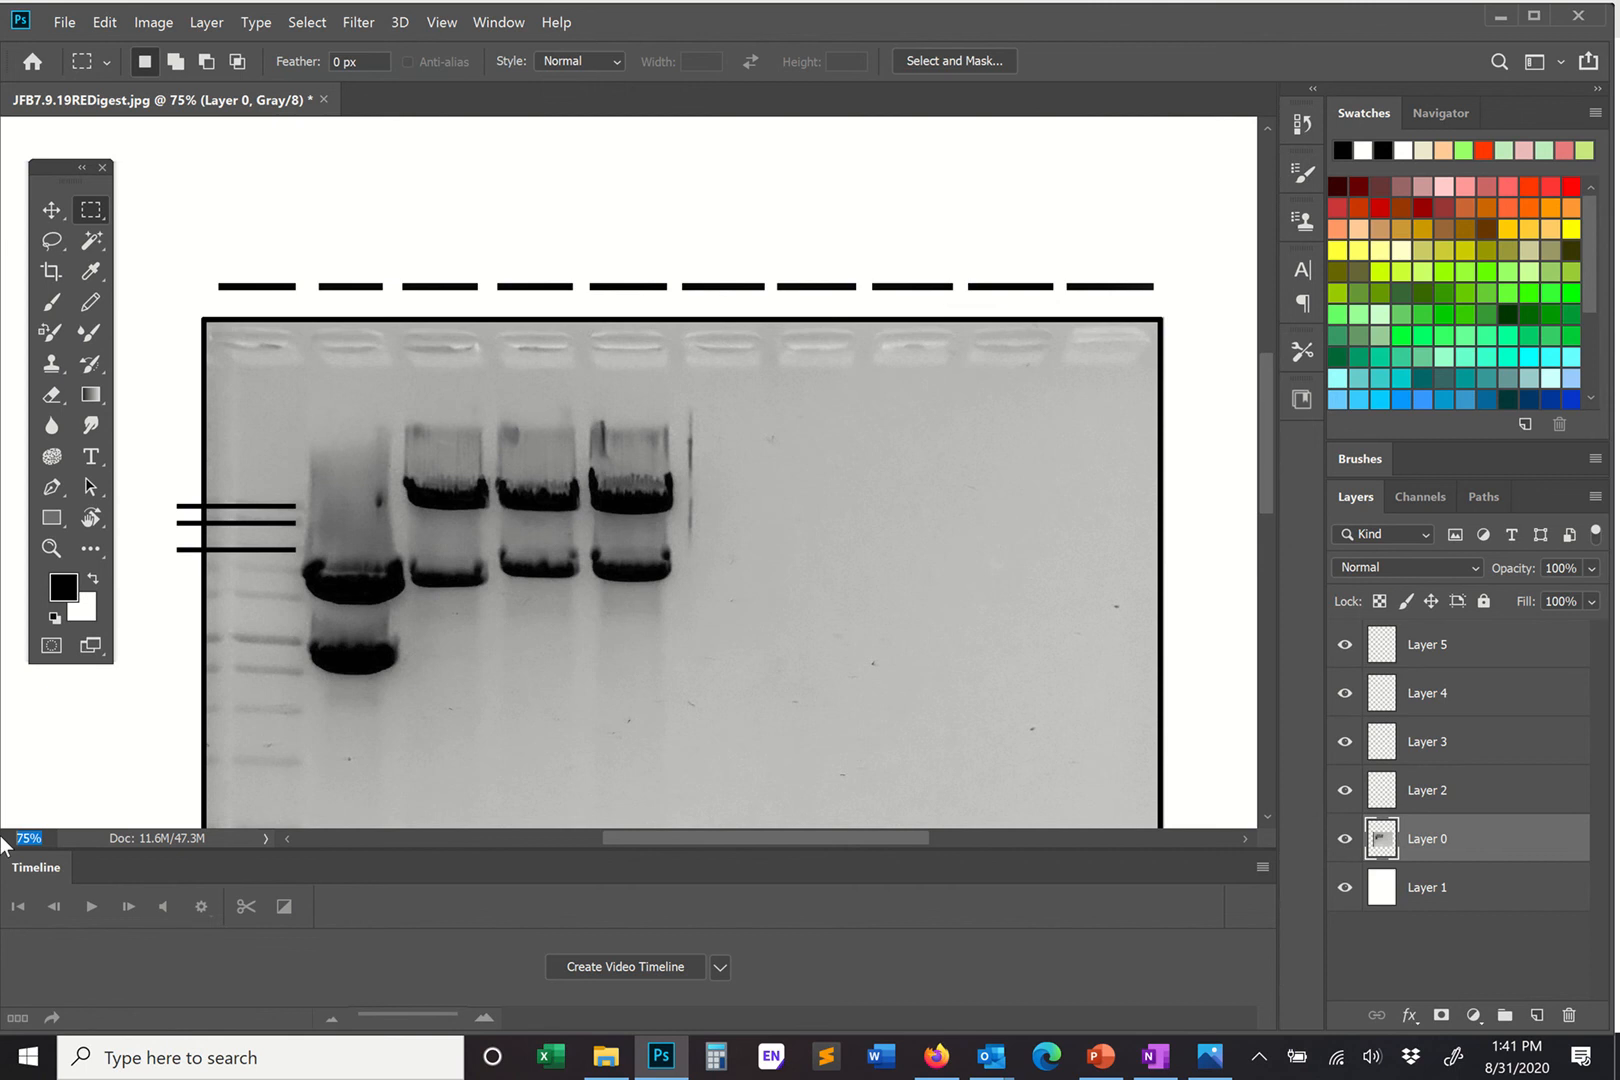
key("Return")
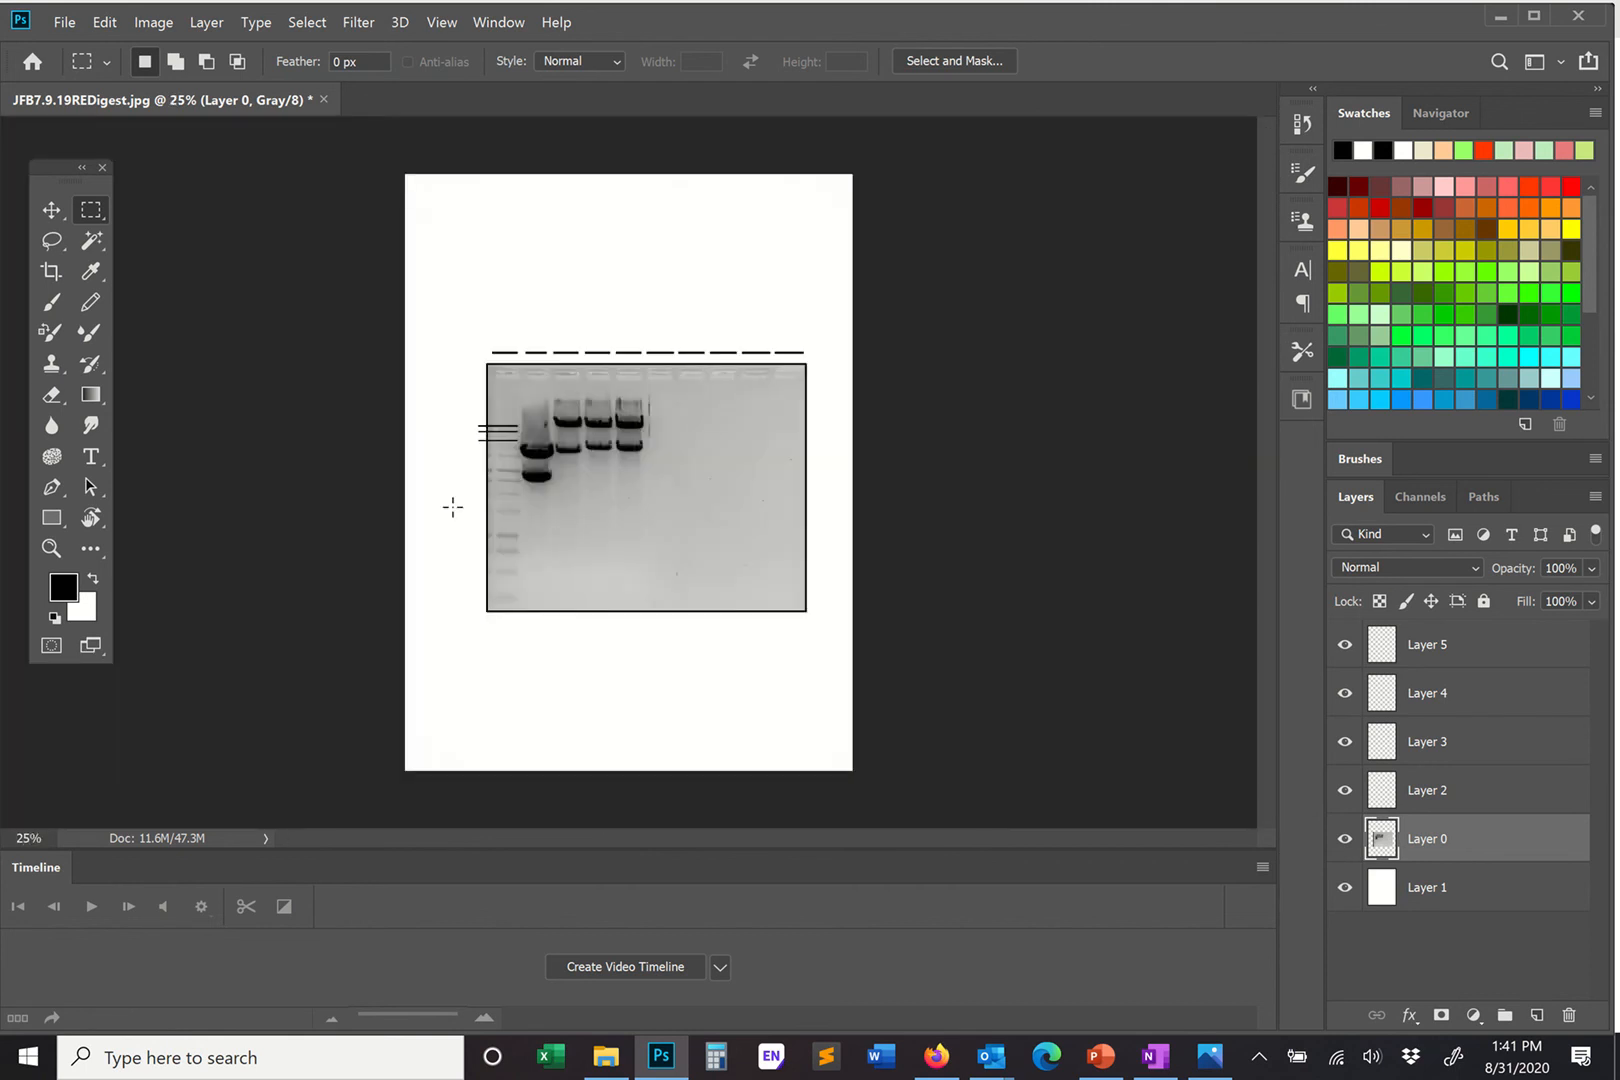
left_click(90, 456)
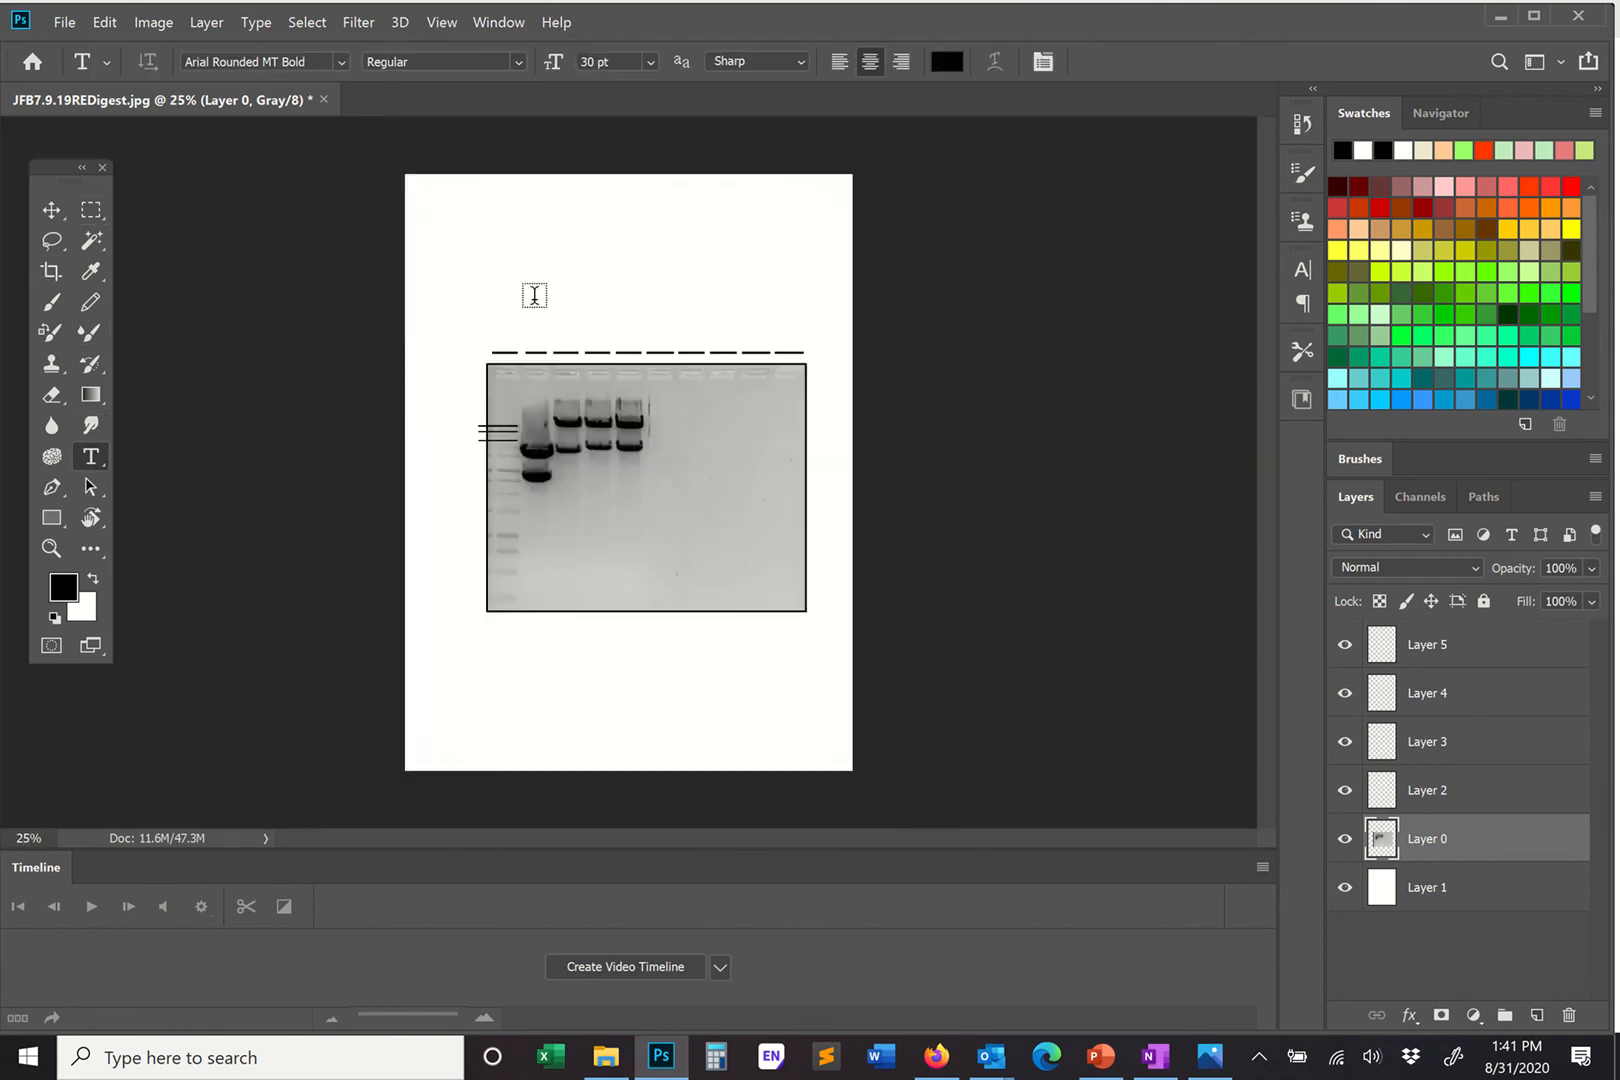
left_click(532, 301)
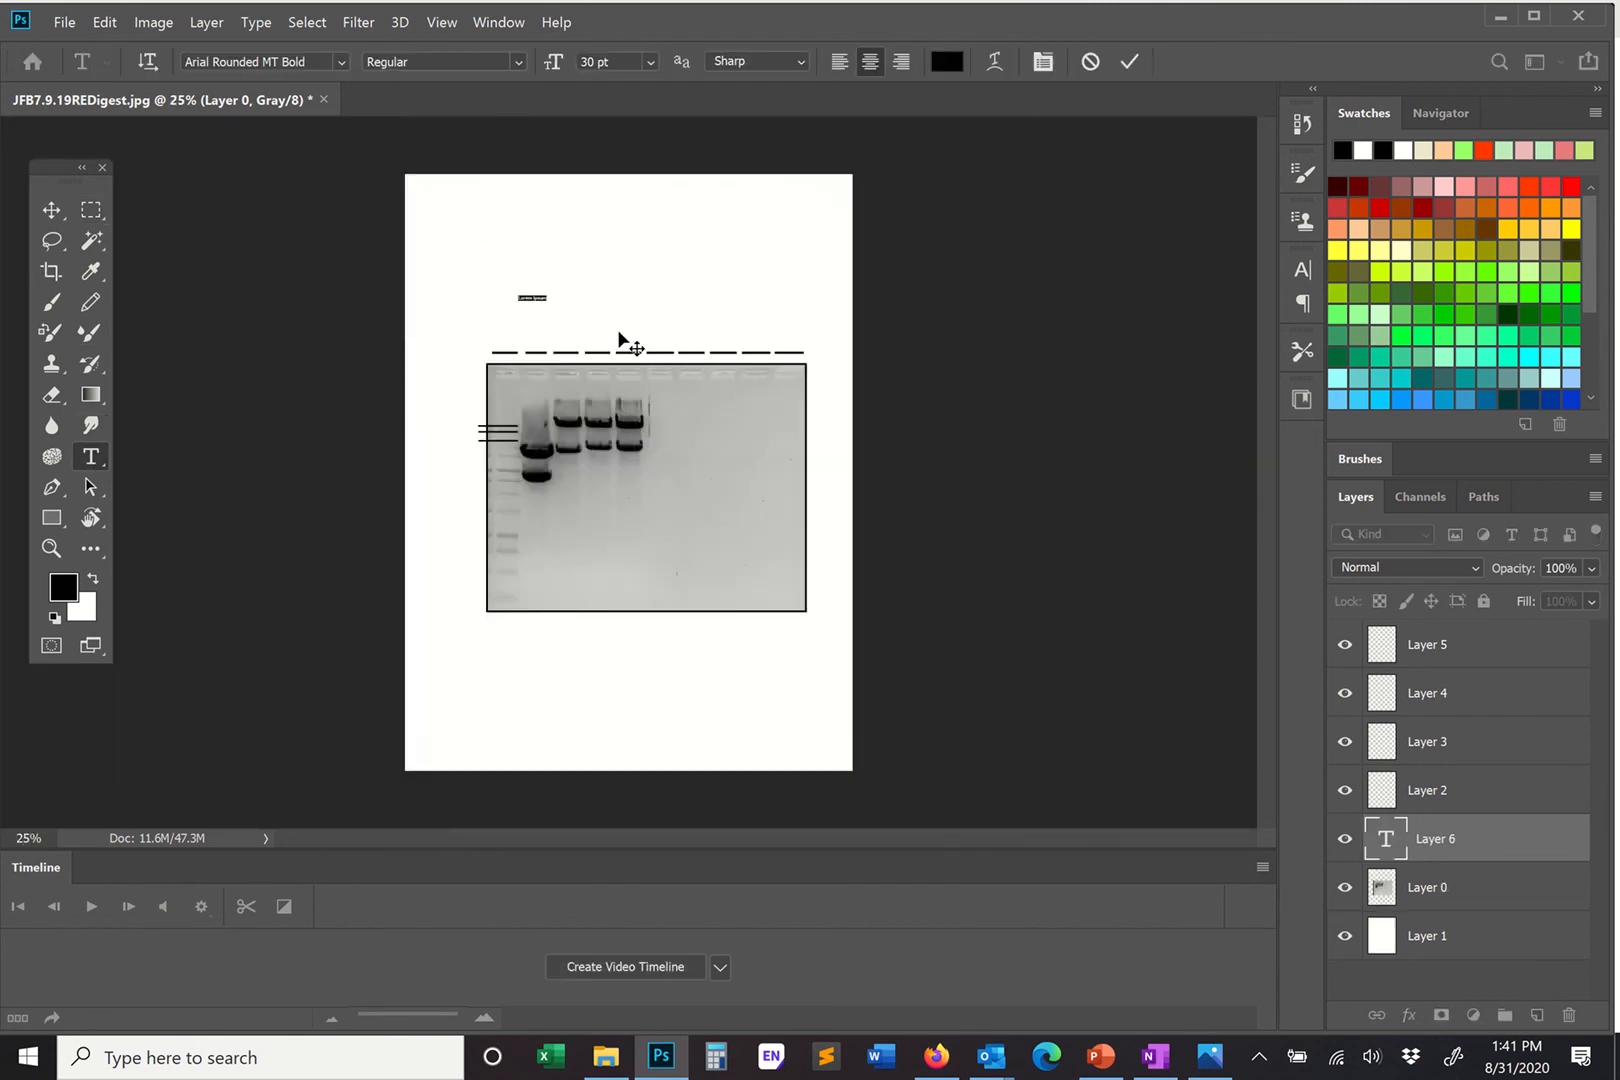
left_click(650, 61)
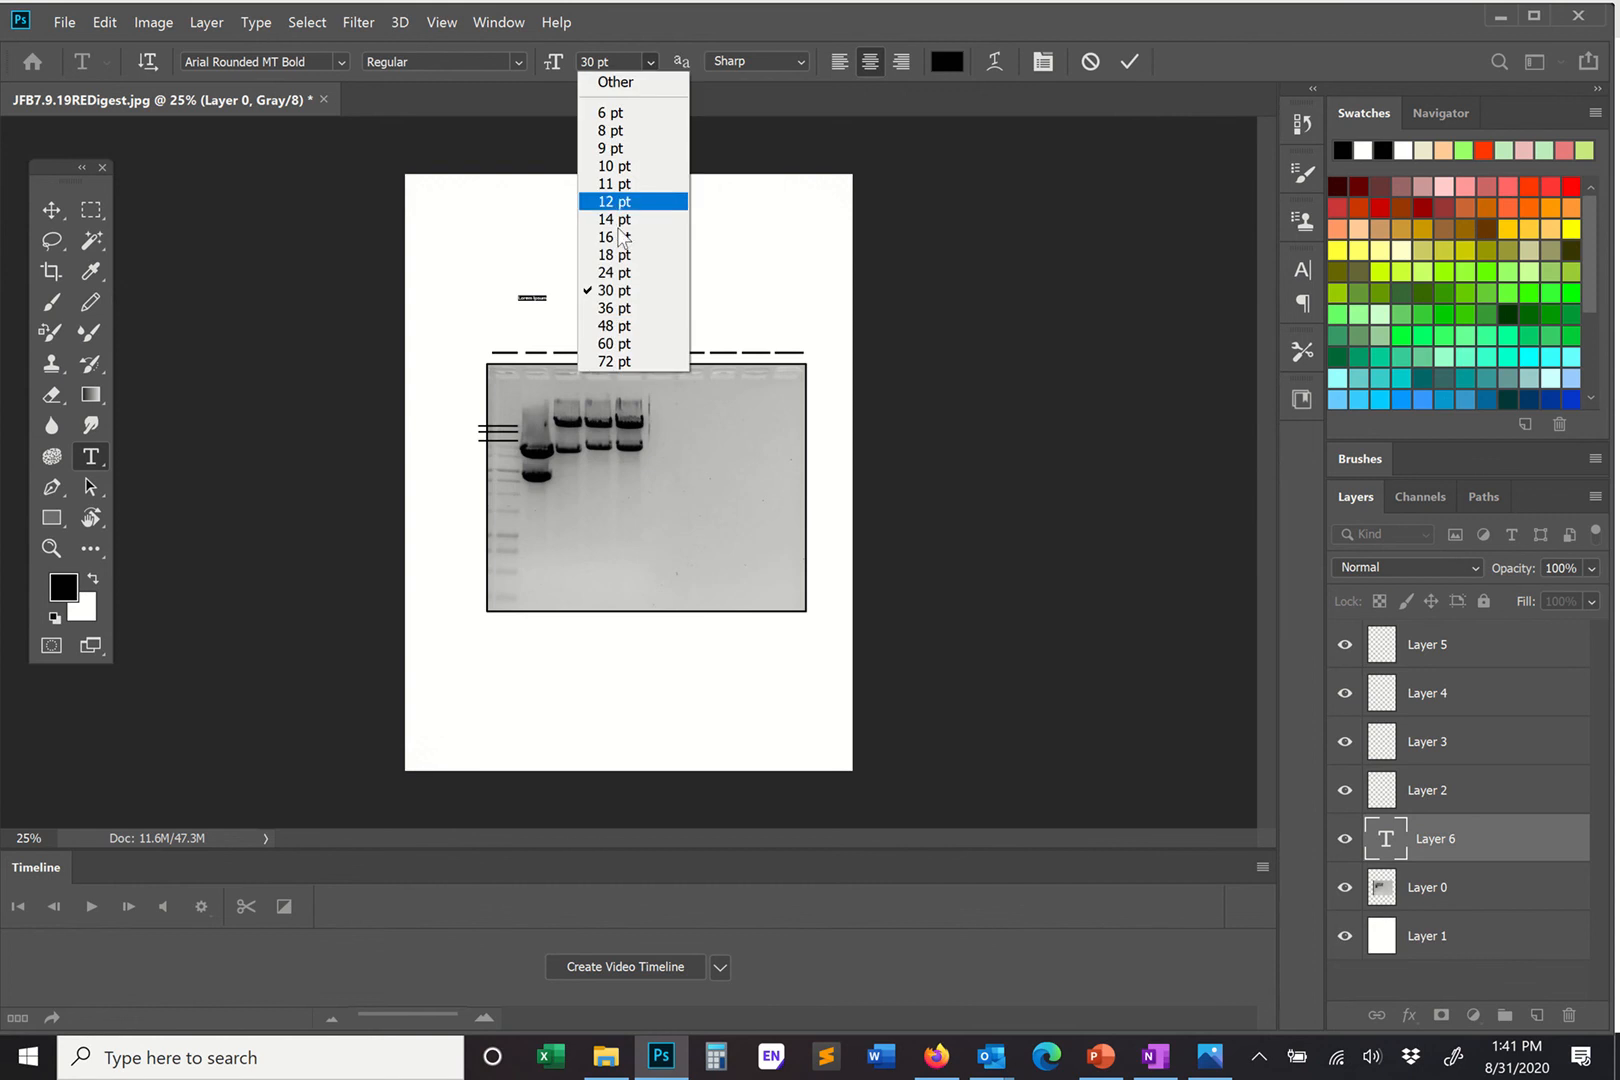
left_click(621, 345)
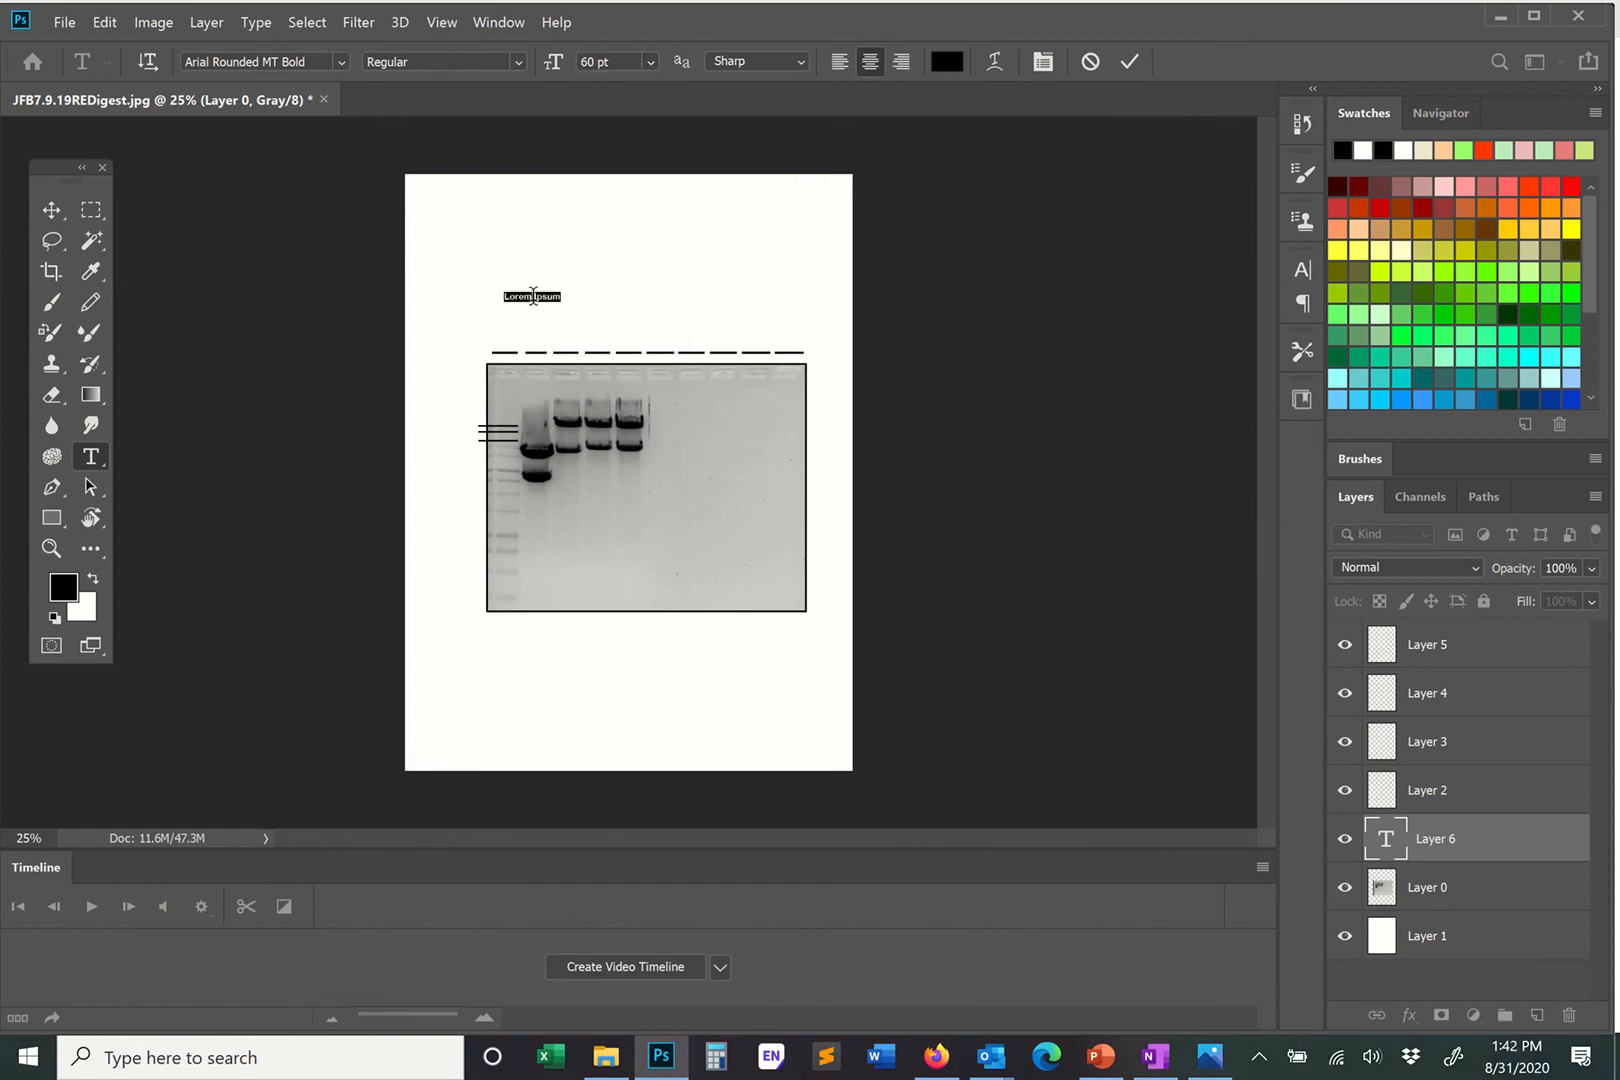
left_click(346, 60)
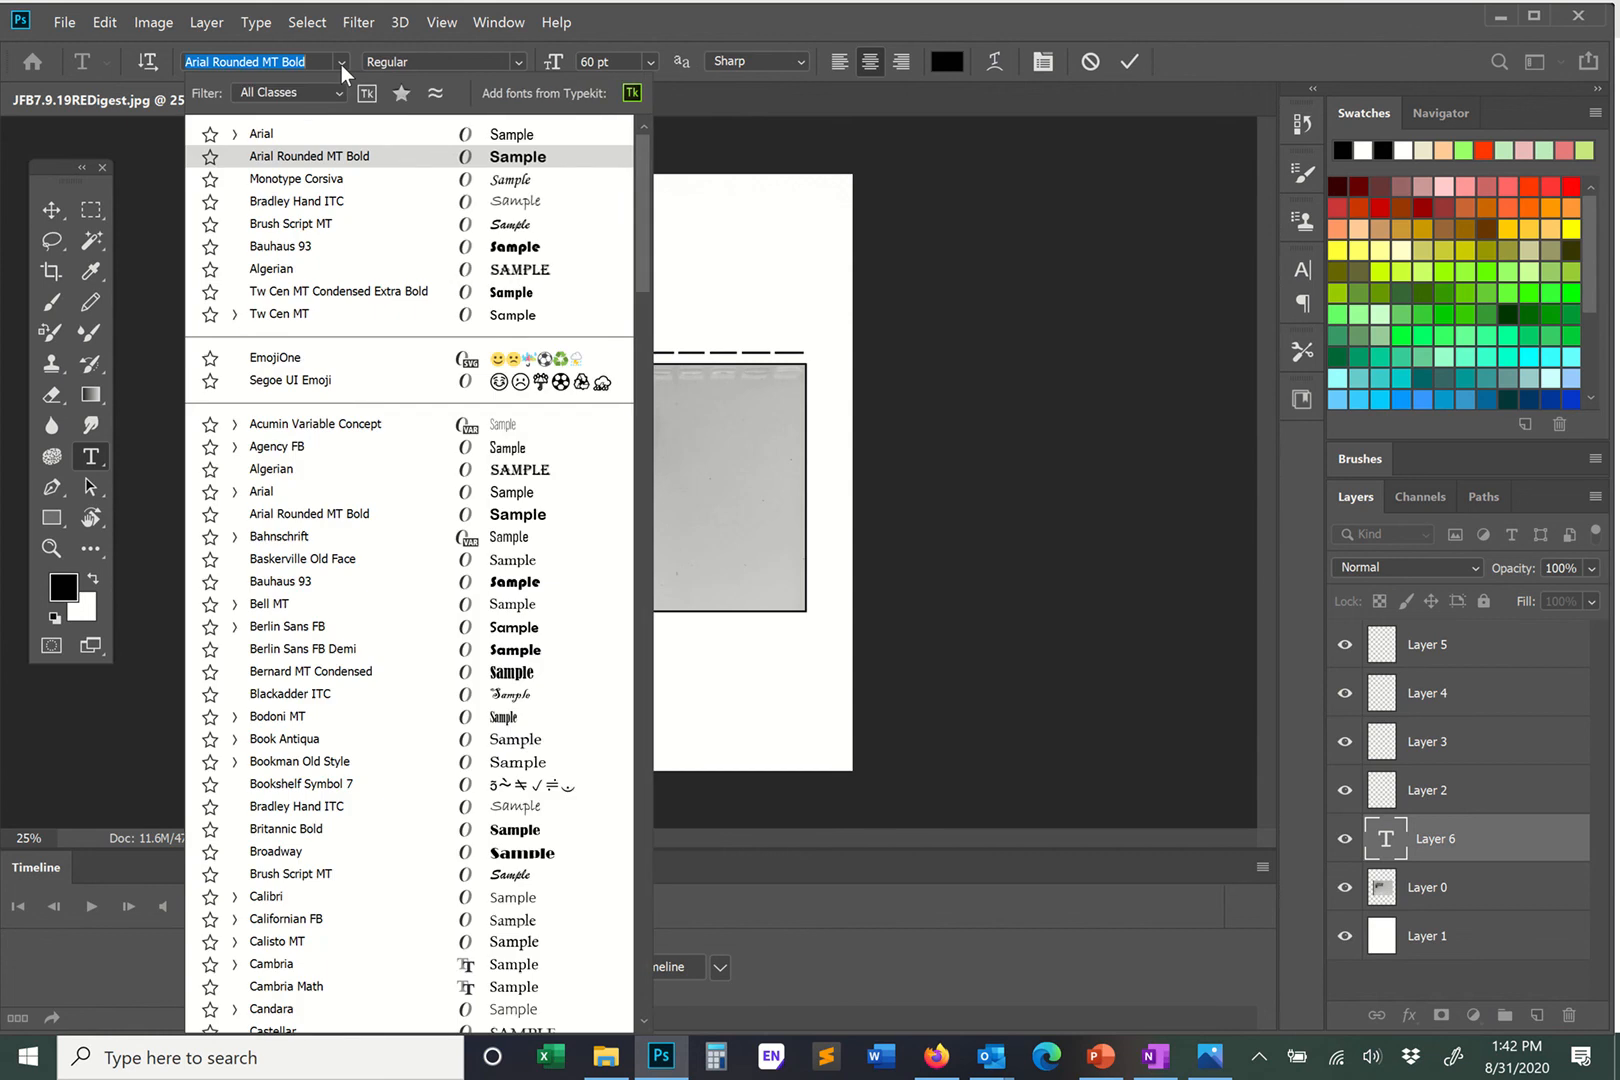
left_click(268, 135)
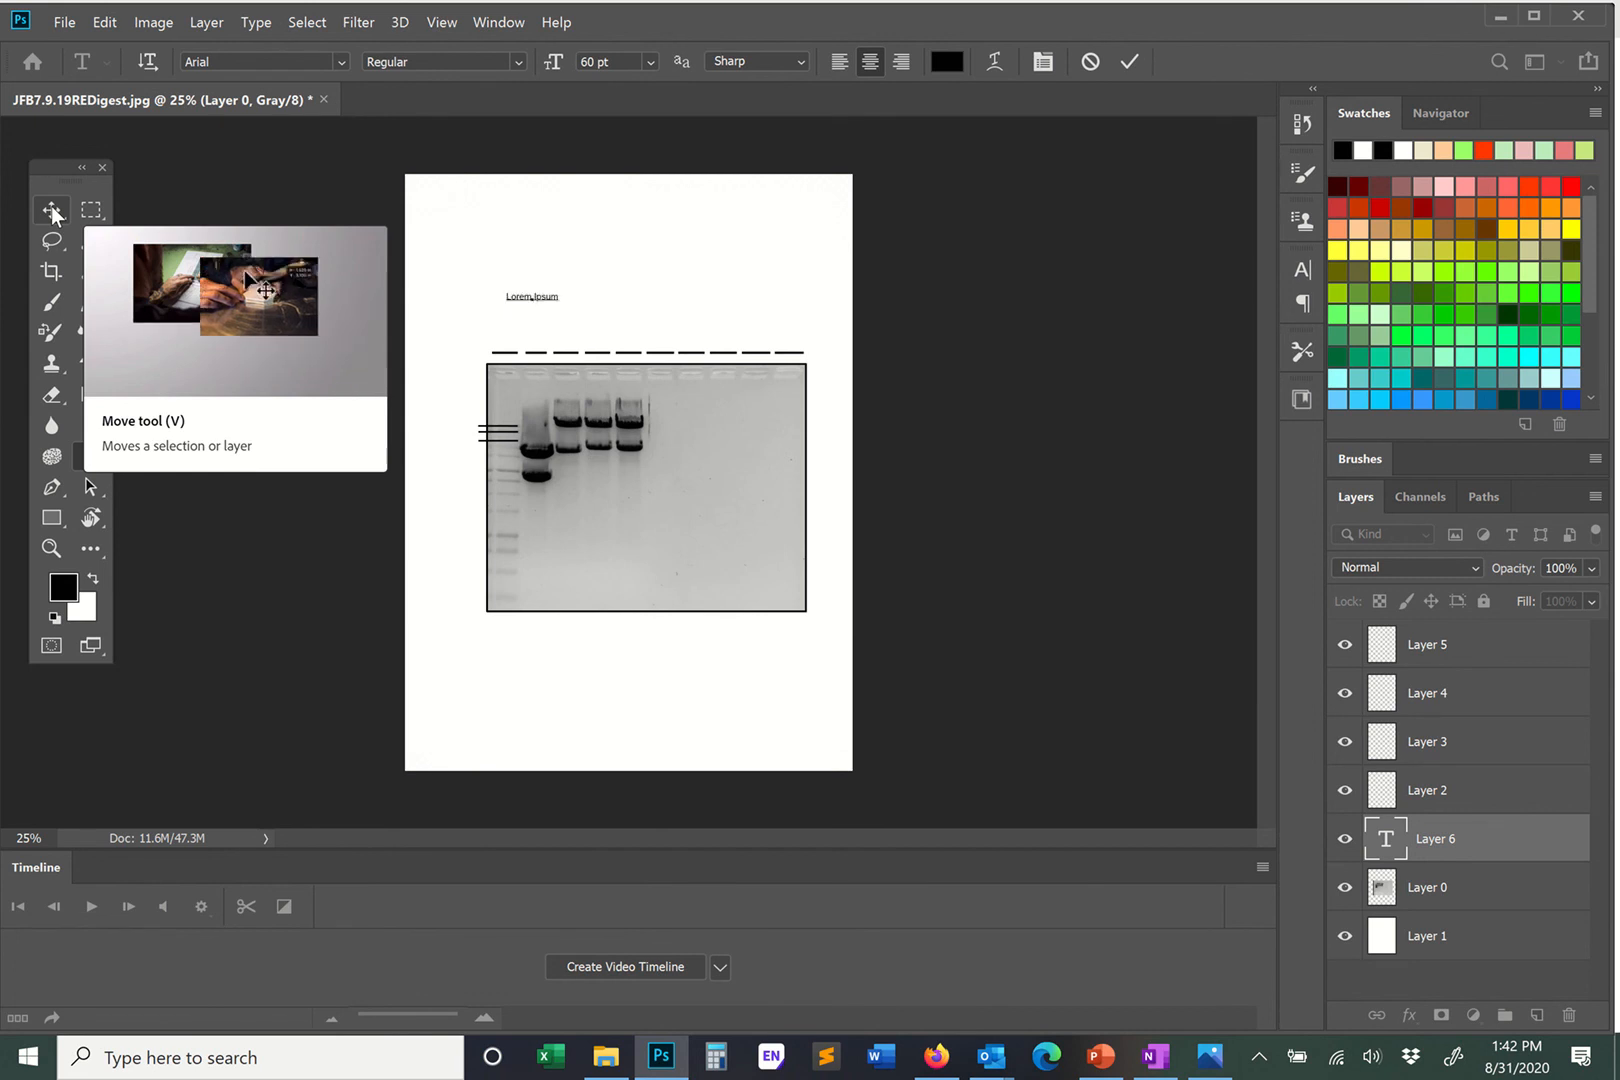
Enter the lane numbers 1, 2 and 3 with gaps between them, and move the label just above the first dashes.
type("1")
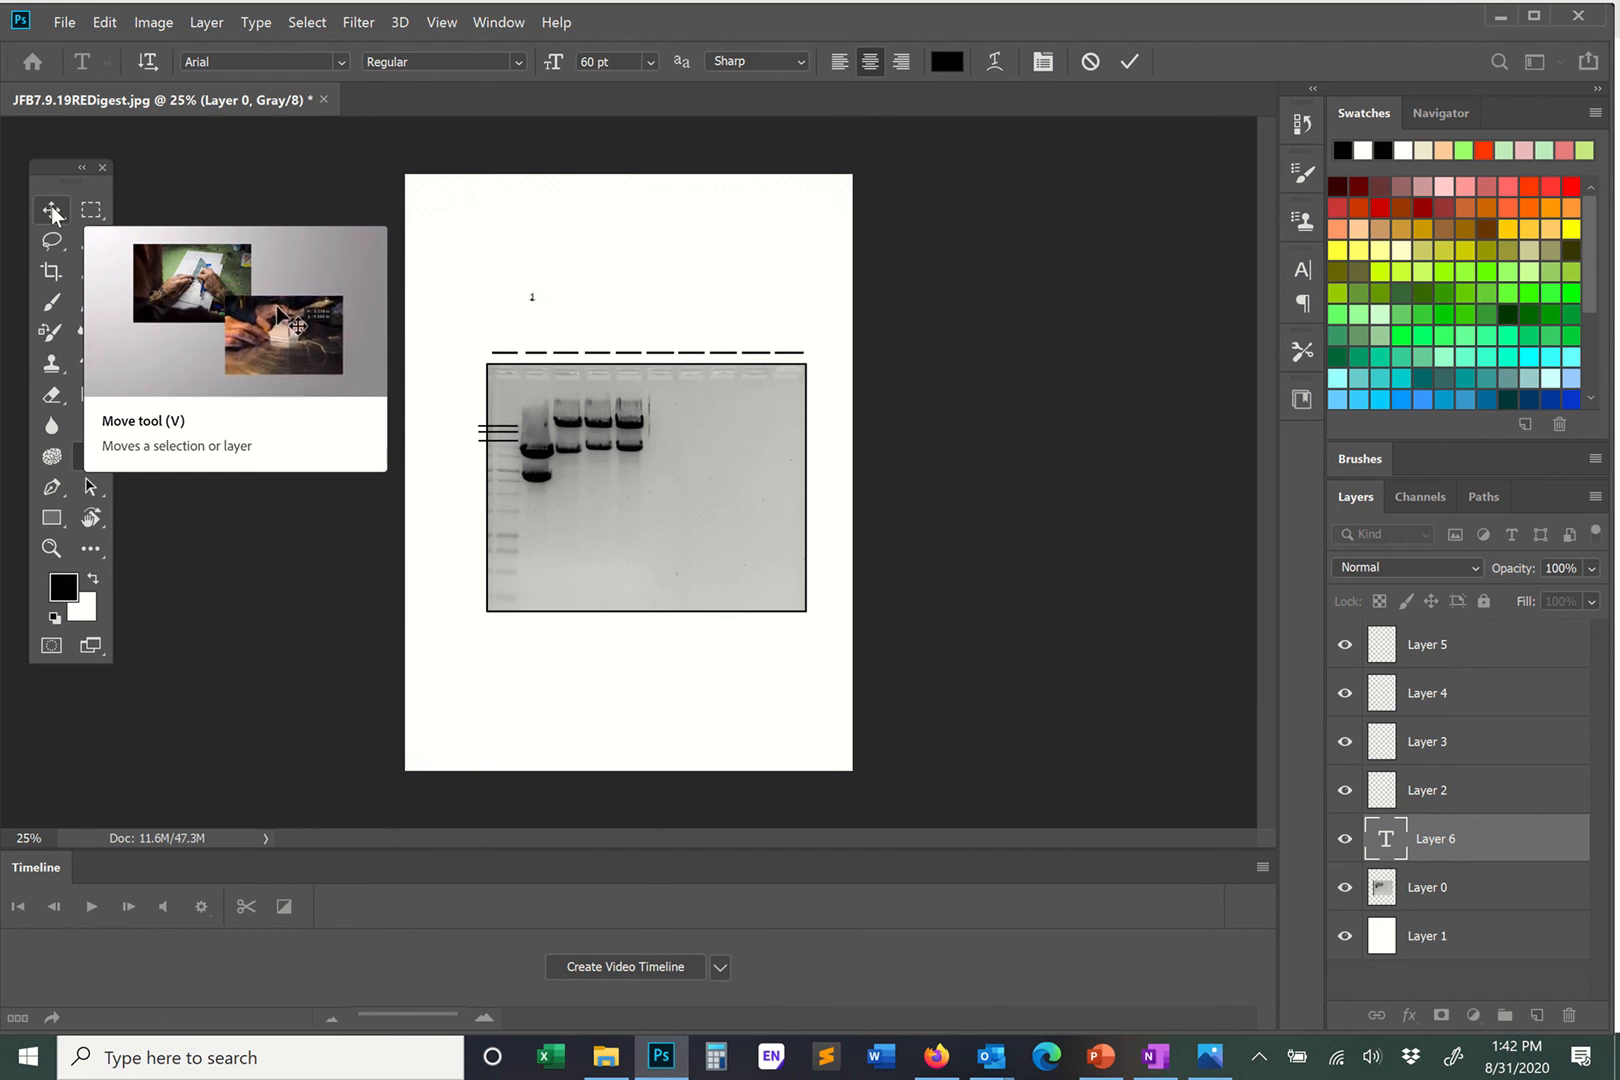
type(".2")
type(" 3")
left_click(52, 210)
left_click(568, 321)
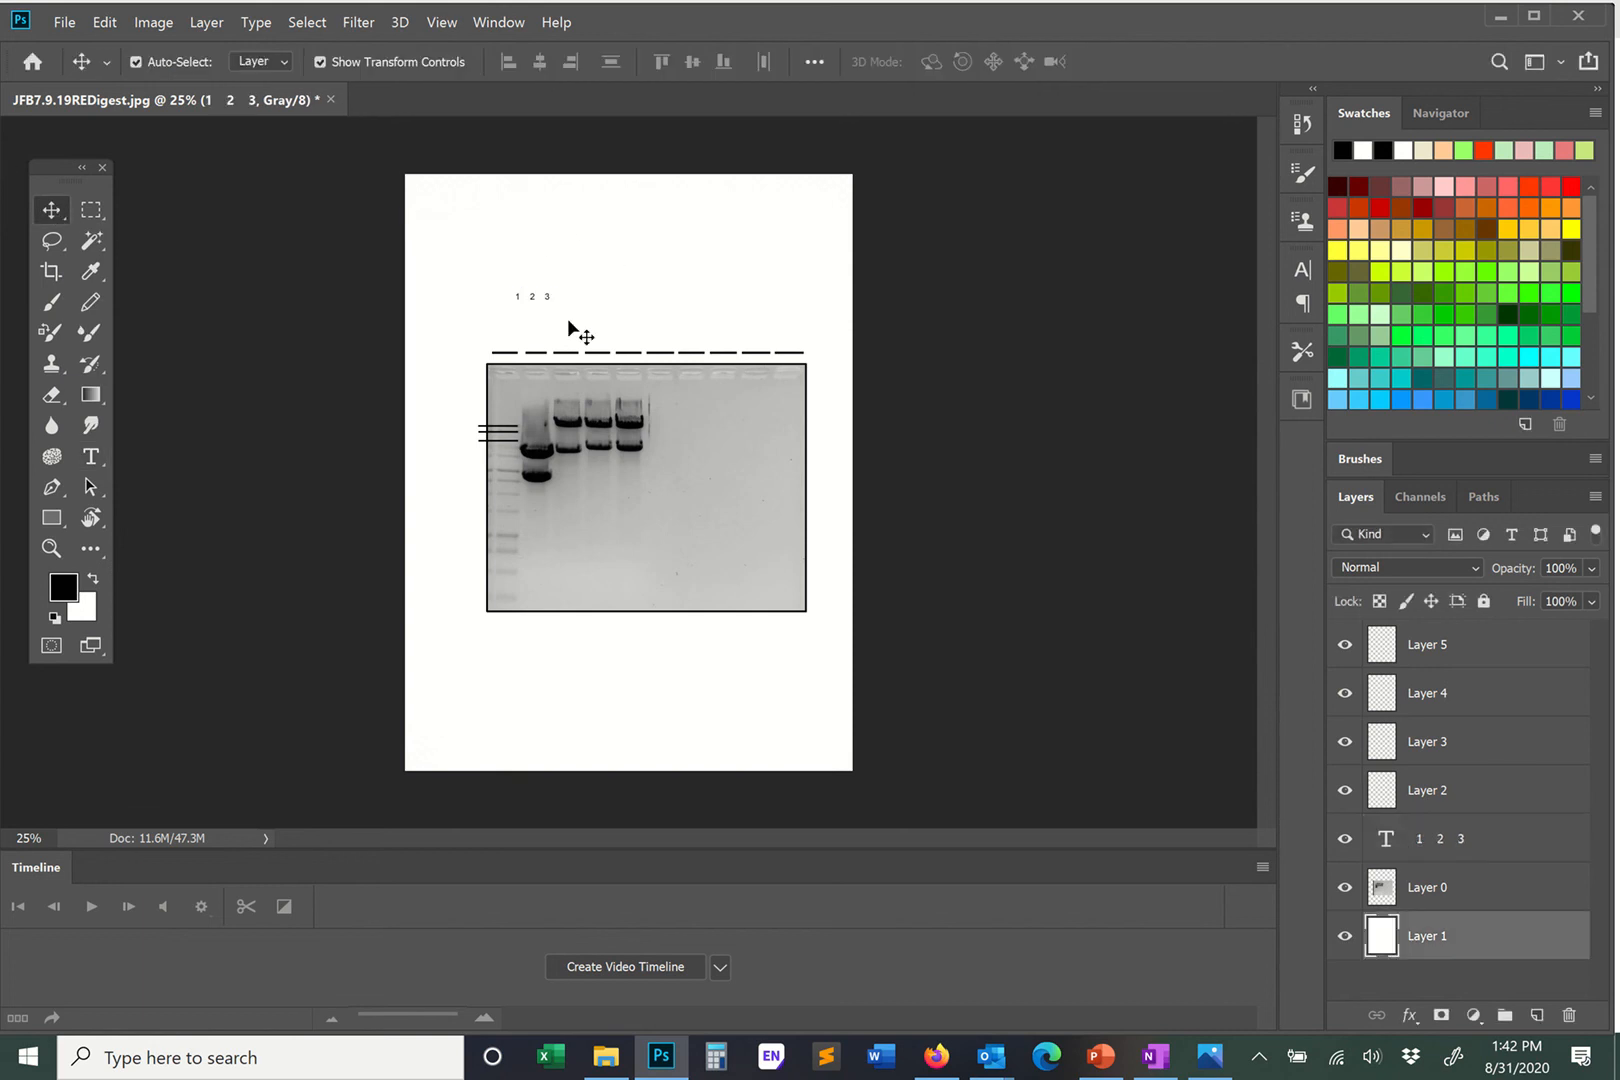
left_click_drag(544, 295, 531, 341)
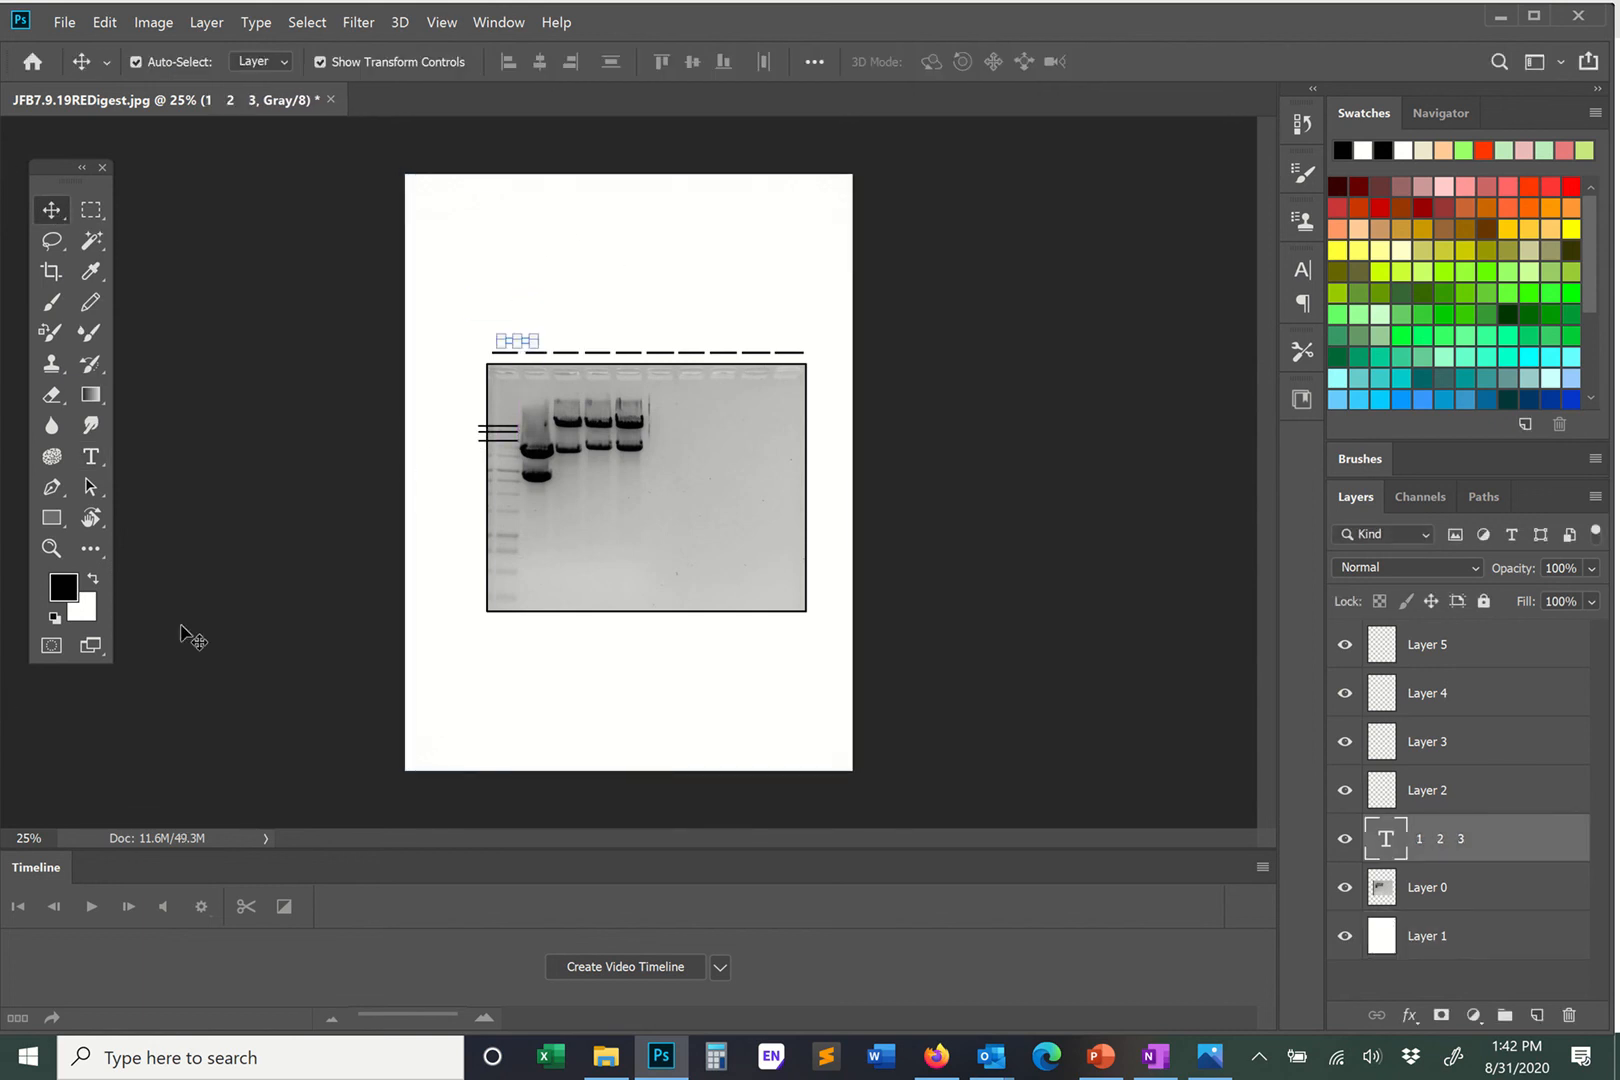
Add spaces before the 1 and between the 1 and 2 in the label to match the distance between the first two lanes.
left_click(3, 836)
type("75")
key("Return")
scroll(300, 420, "up", 3)
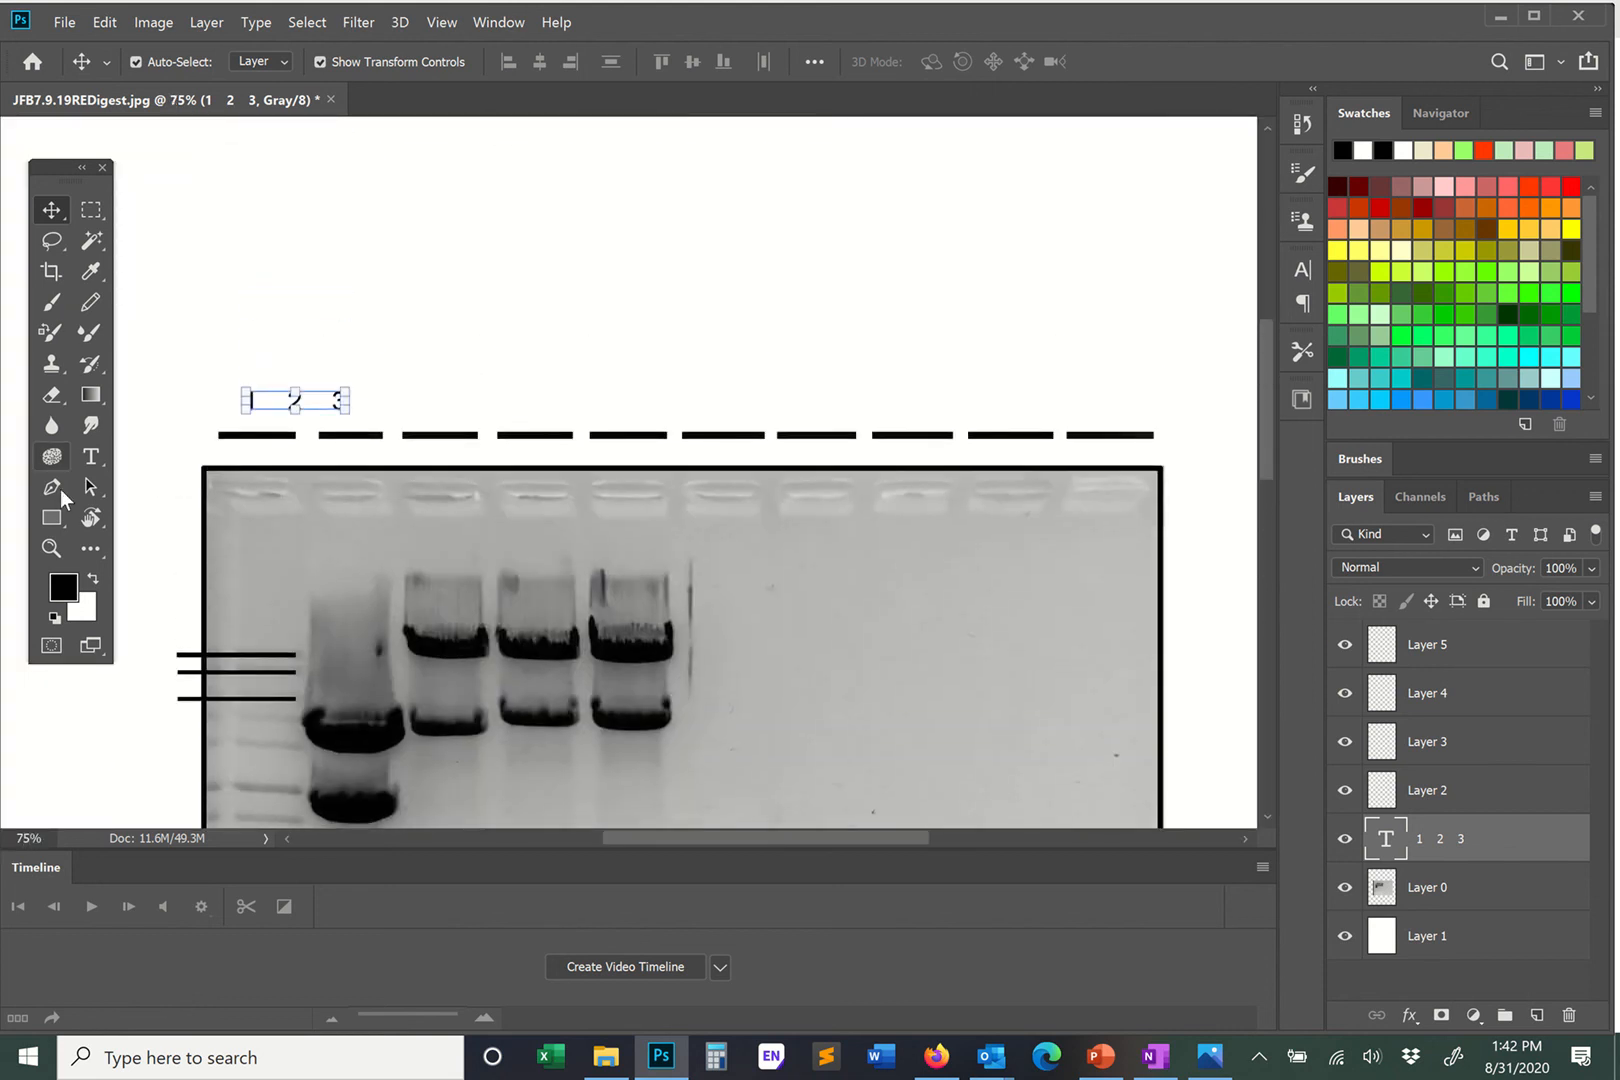
left_click(90, 456)
left_click(290, 400)
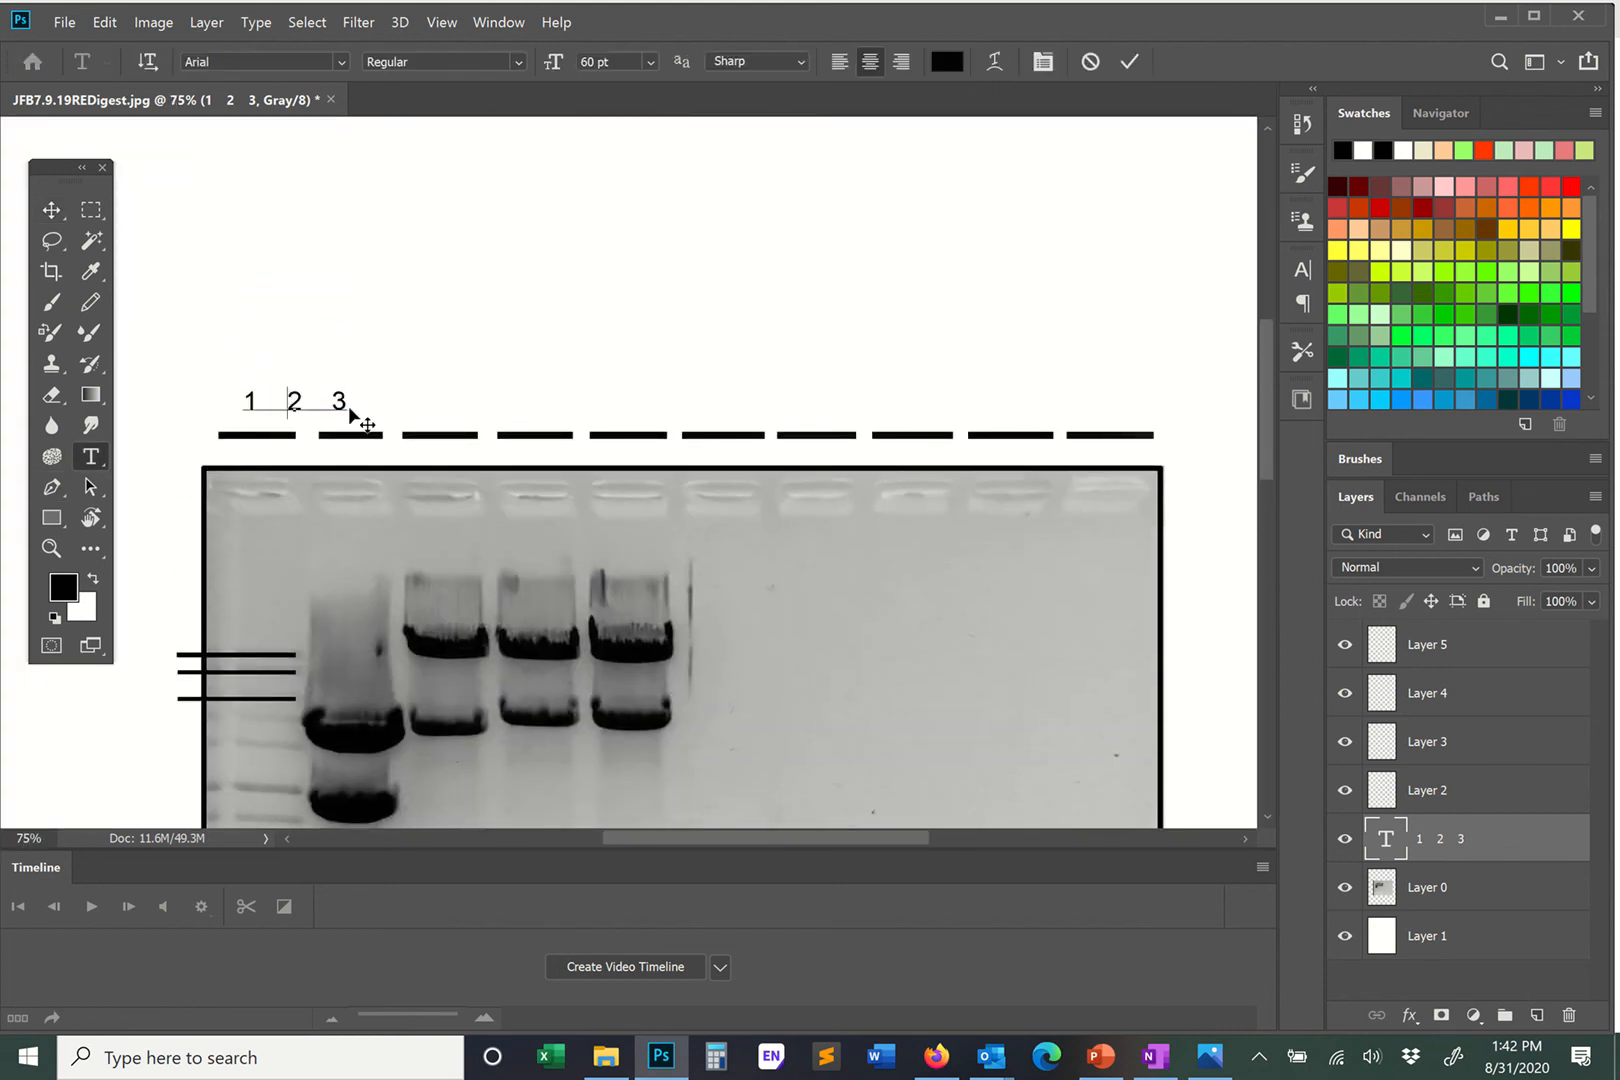
left_click(239, 403)
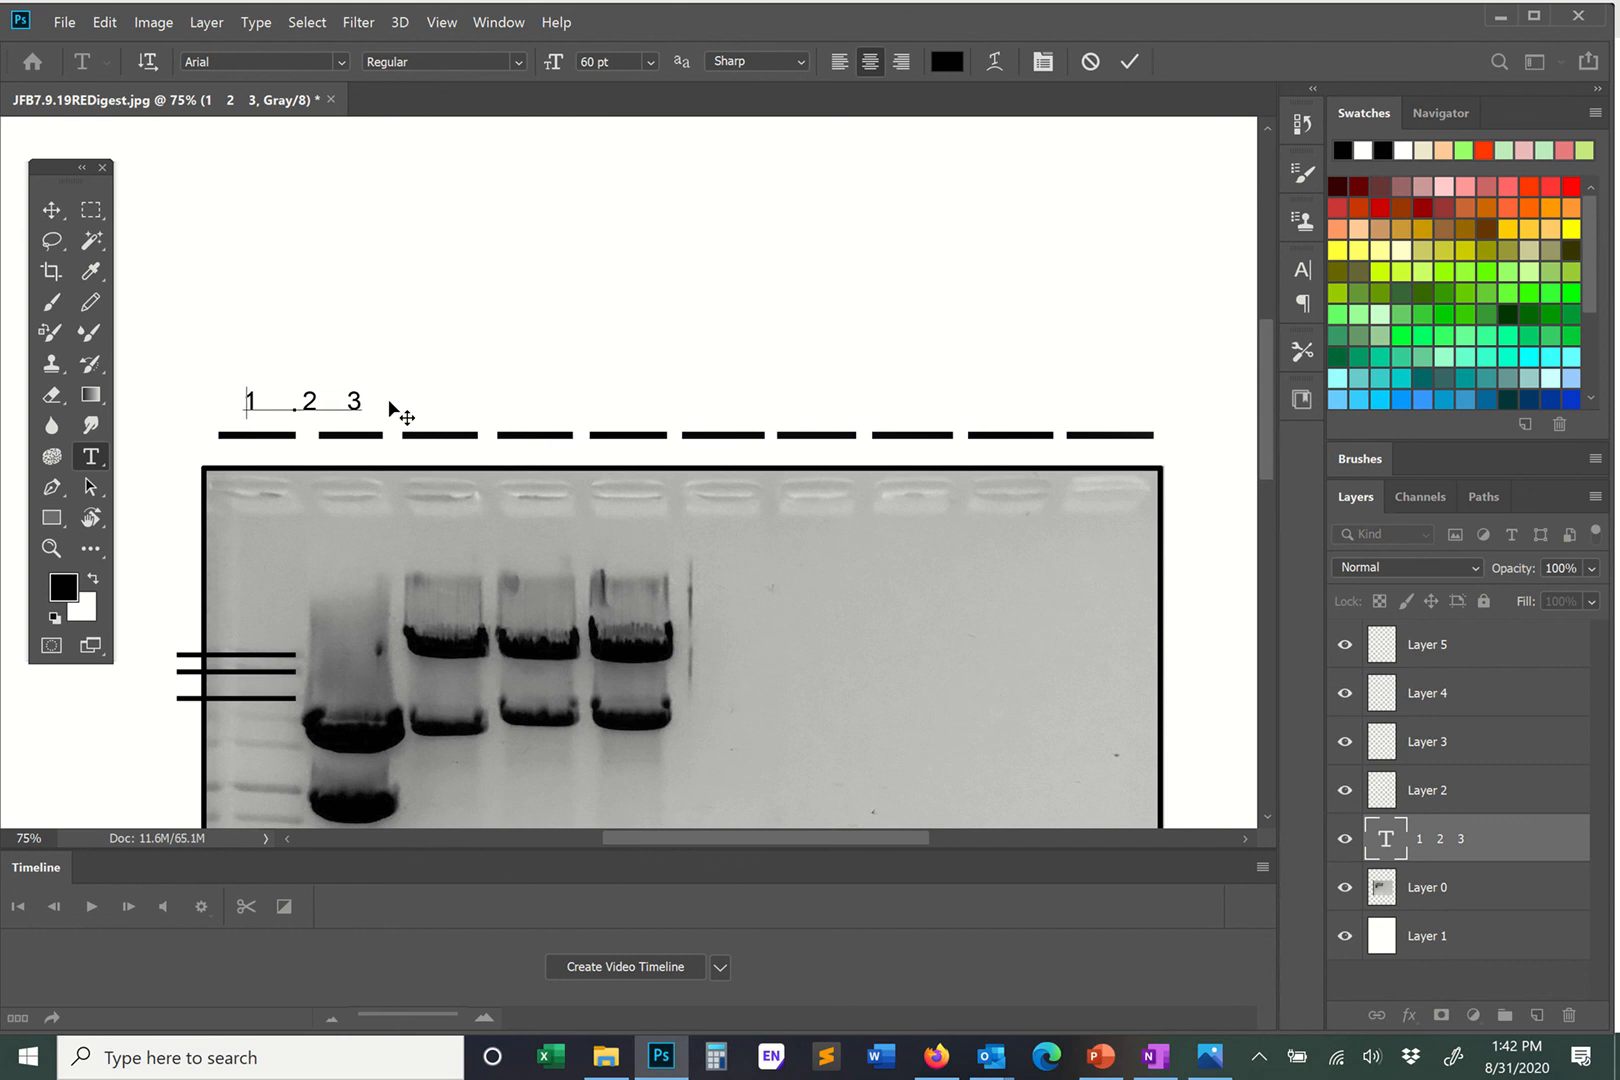
left_click(312, 401)
Shift the lane number label so that 1 and 2 sit centred above the first two dashes.
left_click(51, 210)
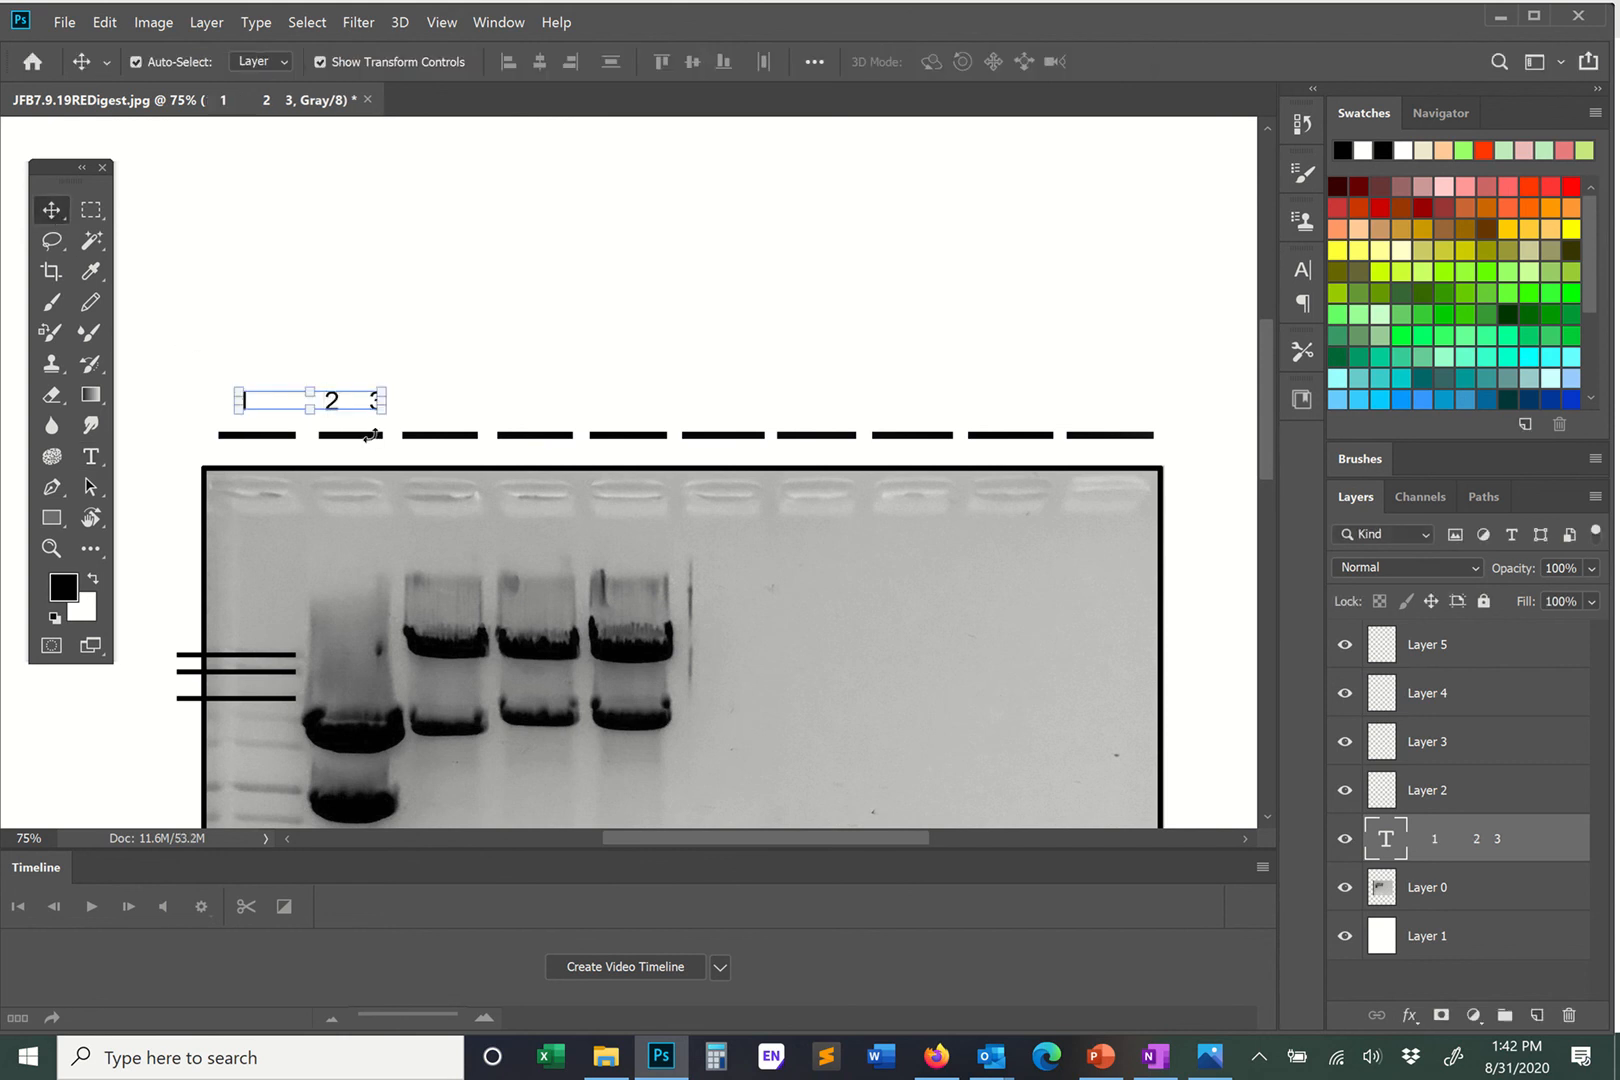
left_click_drag(333, 404, 350, 405)
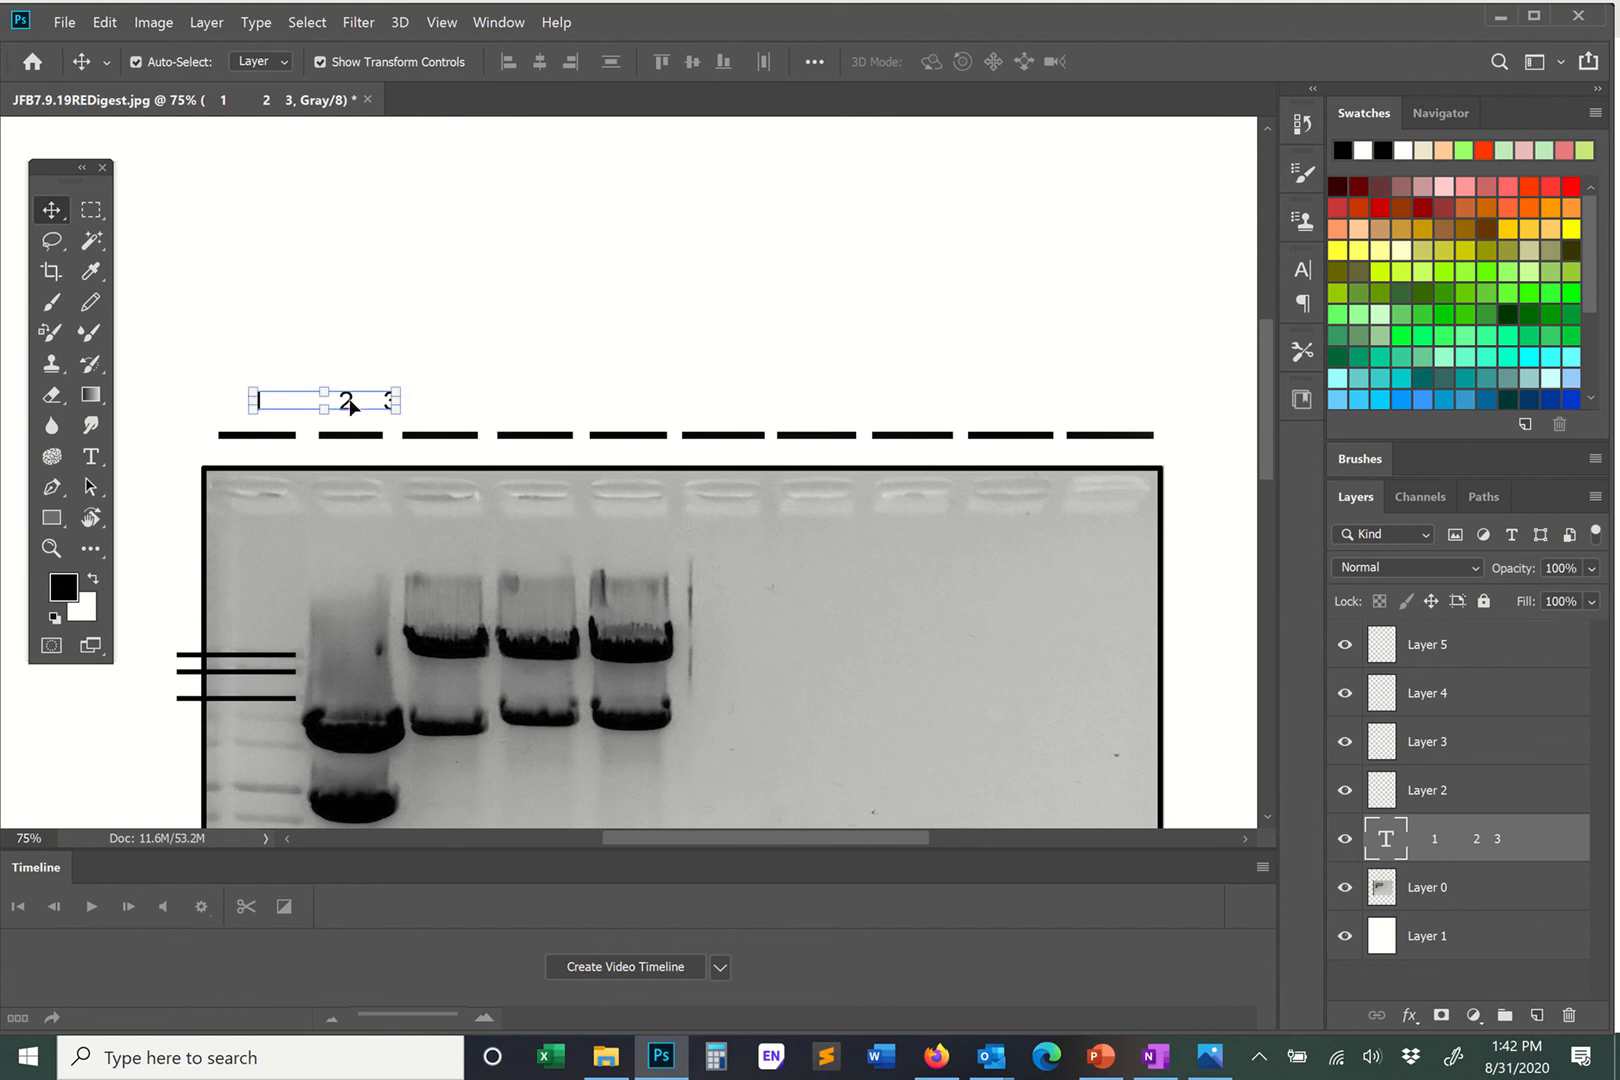
left_click(90, 456)
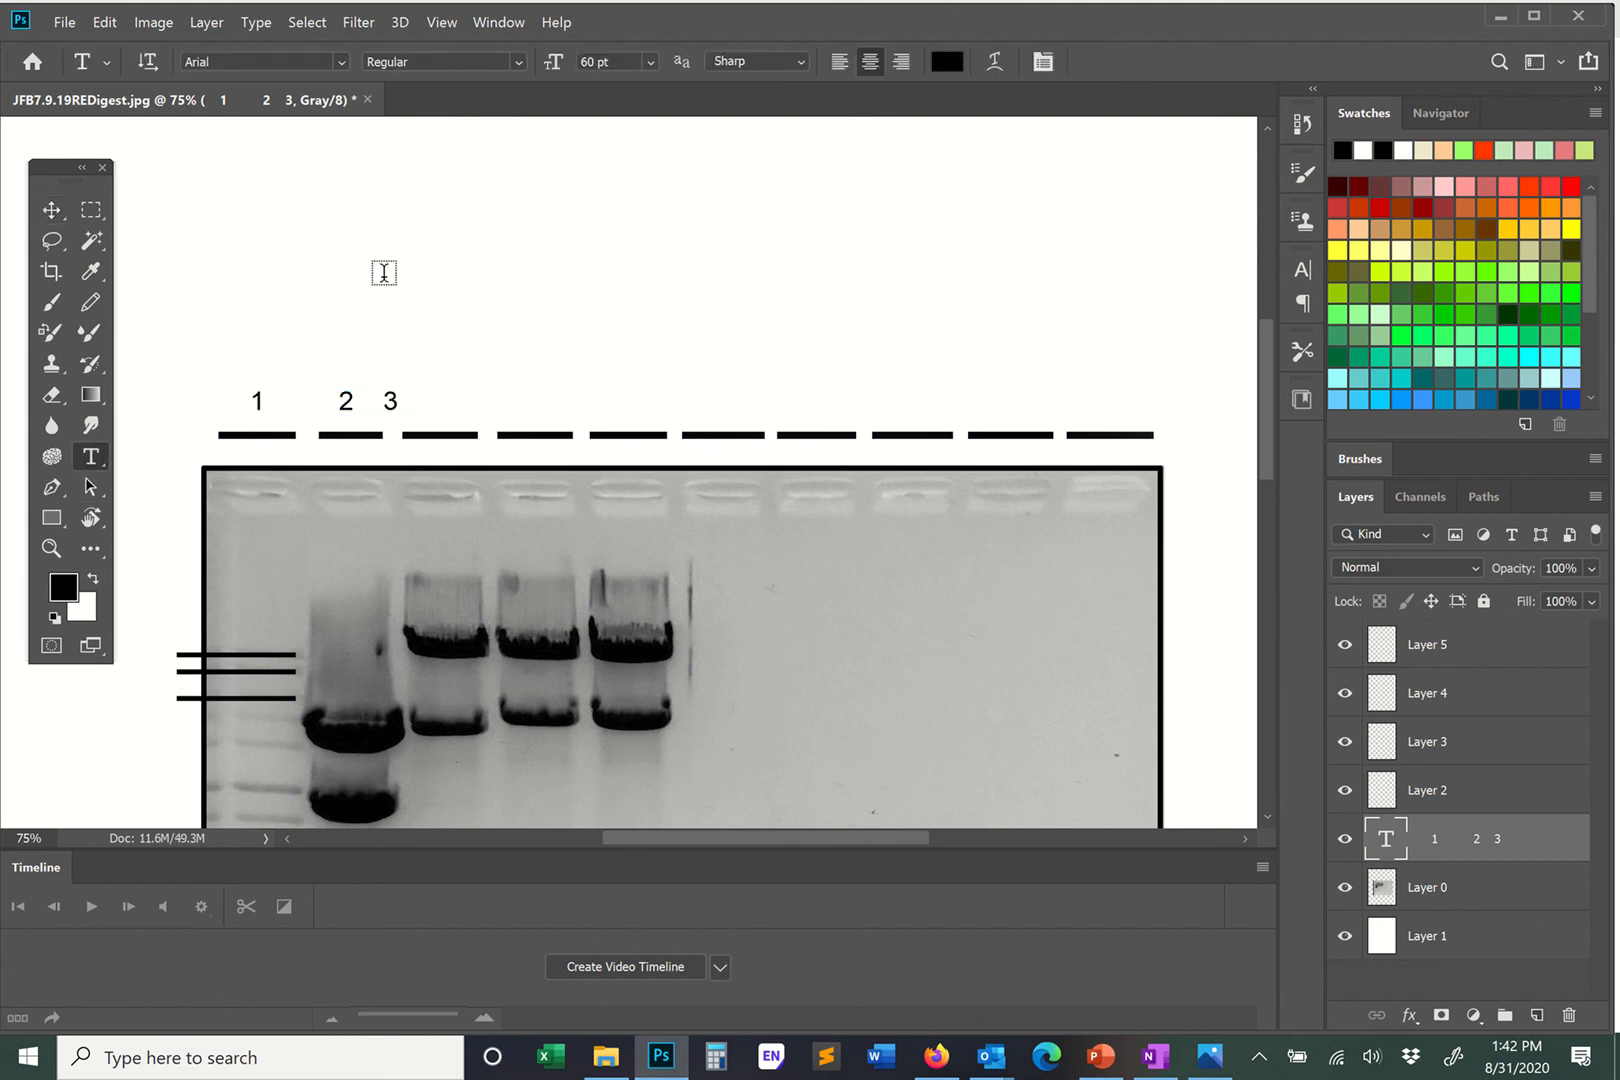
Add a separate text label "2" and move it above the second lane dash, over the existing 2.
left_click(381, 275)
type("2")
left_click(51, 210)
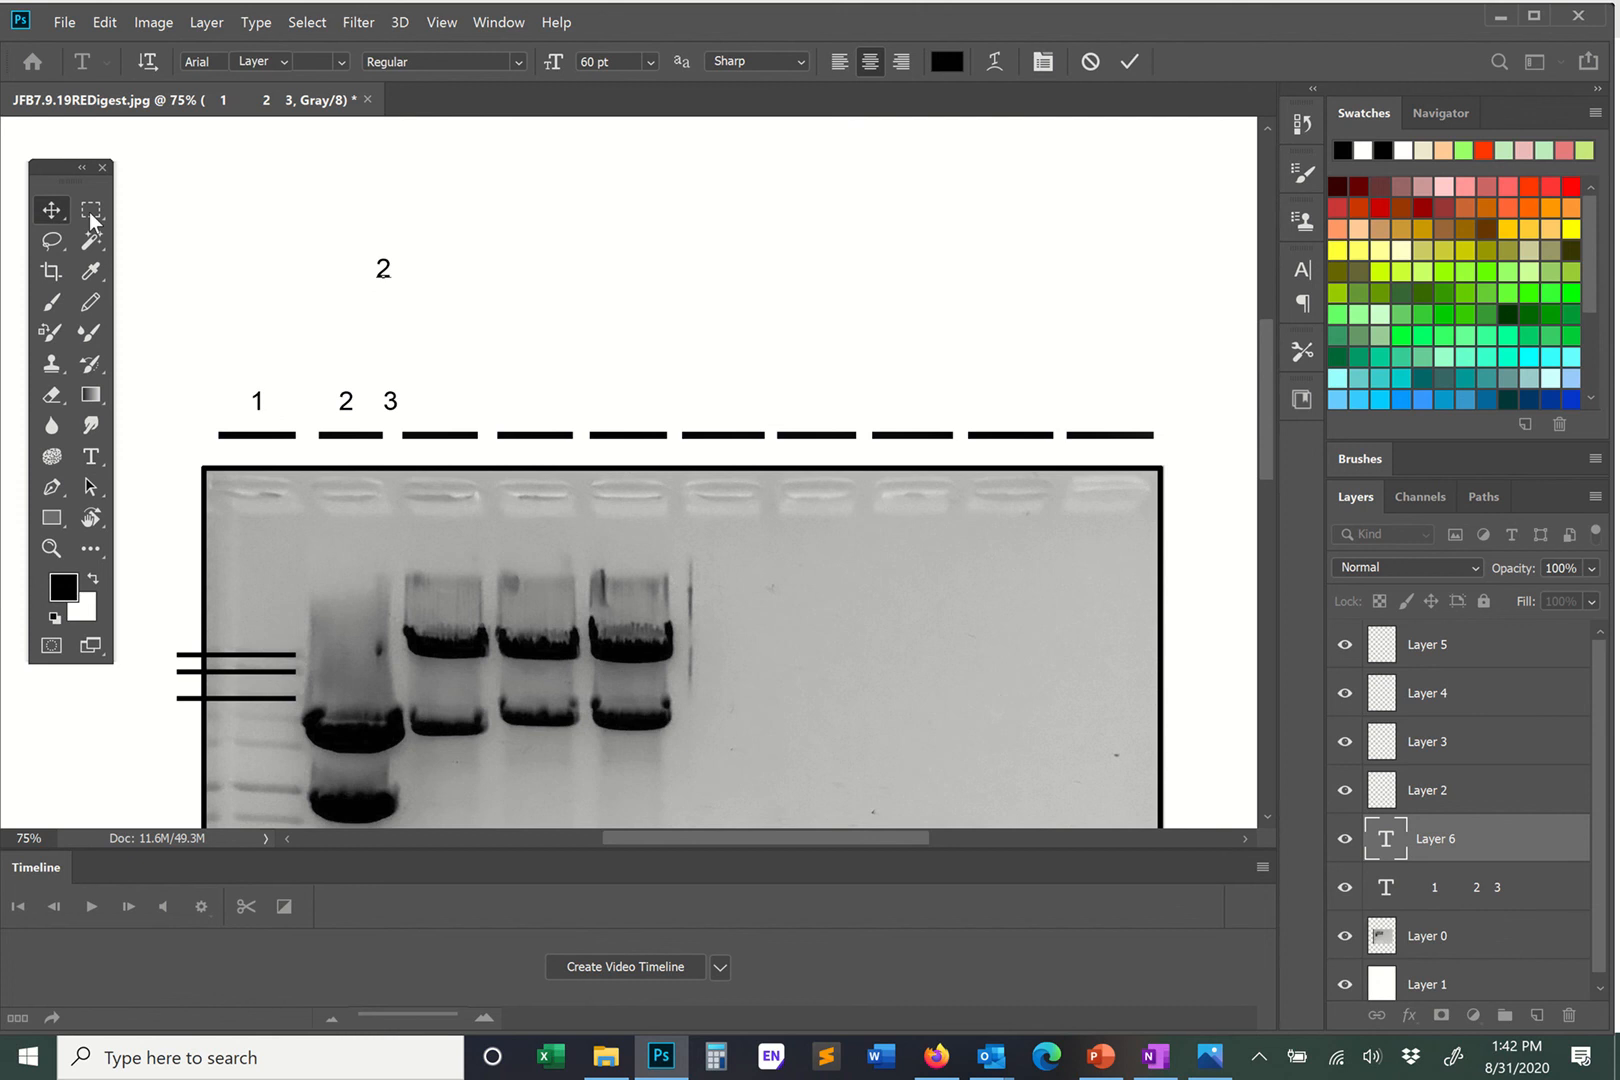
left_click(386, 272)
left_click_drag(386, 270, 345, 408)
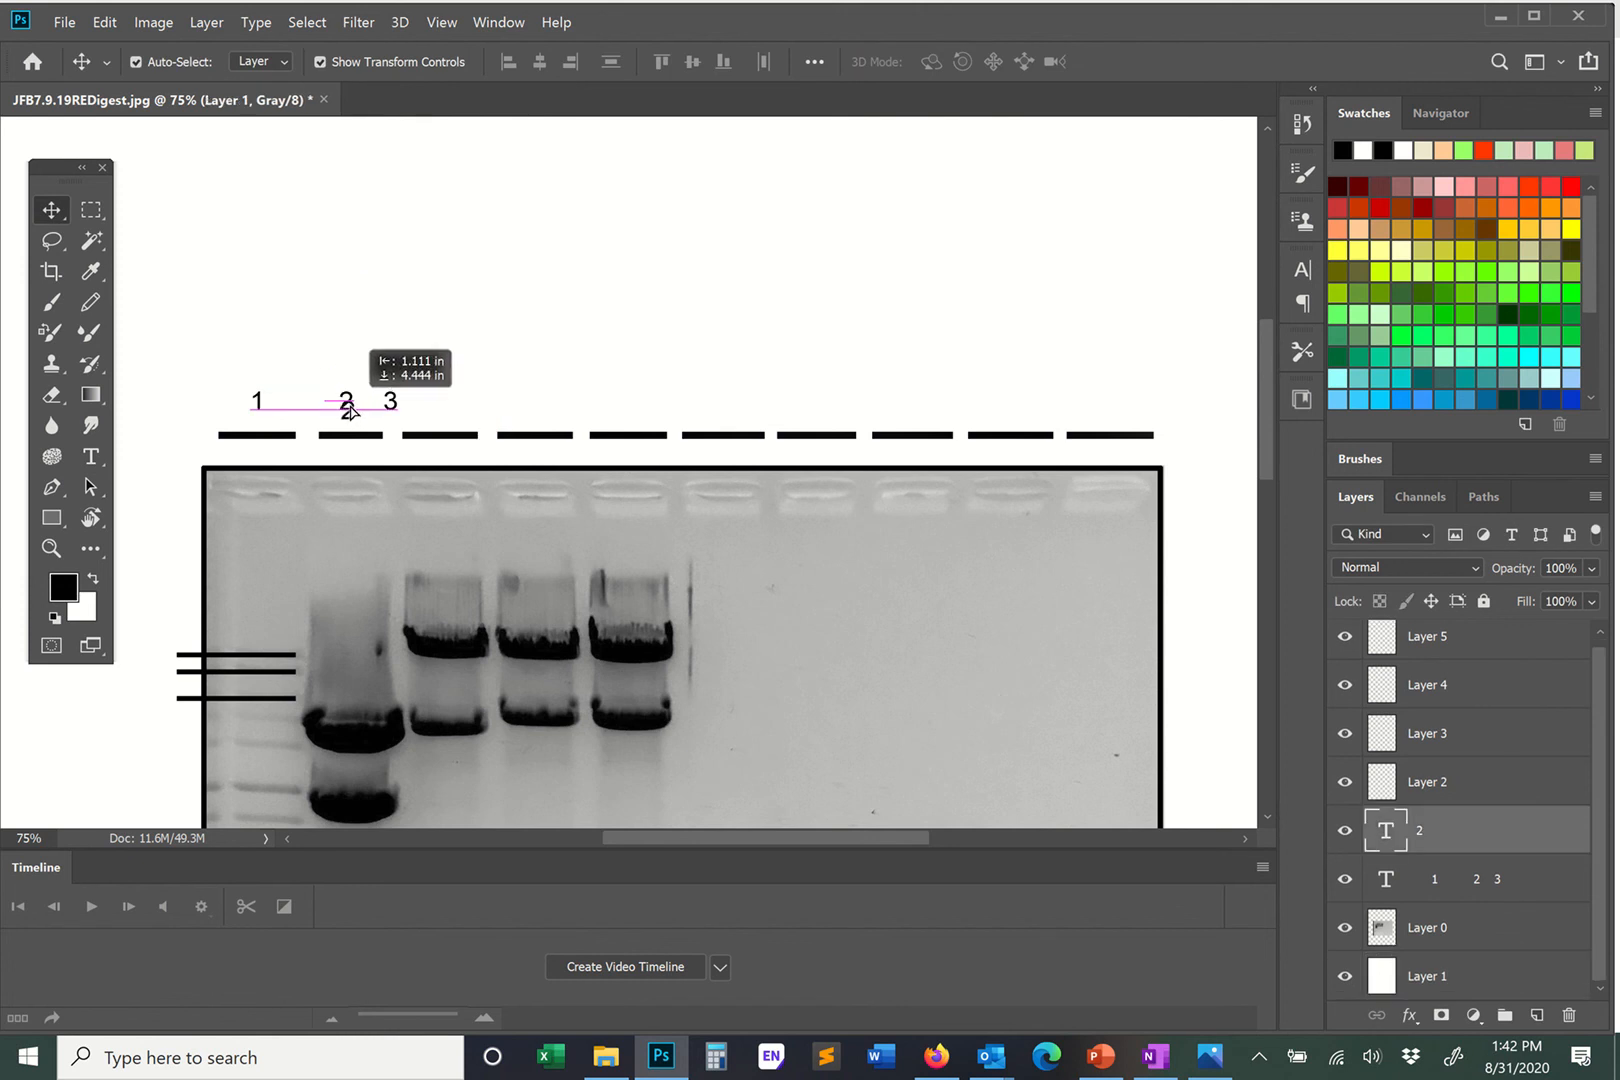
Add a separate text label "4" and place it centred above the fourth lane dash, level with the other numbers.
left_click(91, 456)
left_click(548, 270)
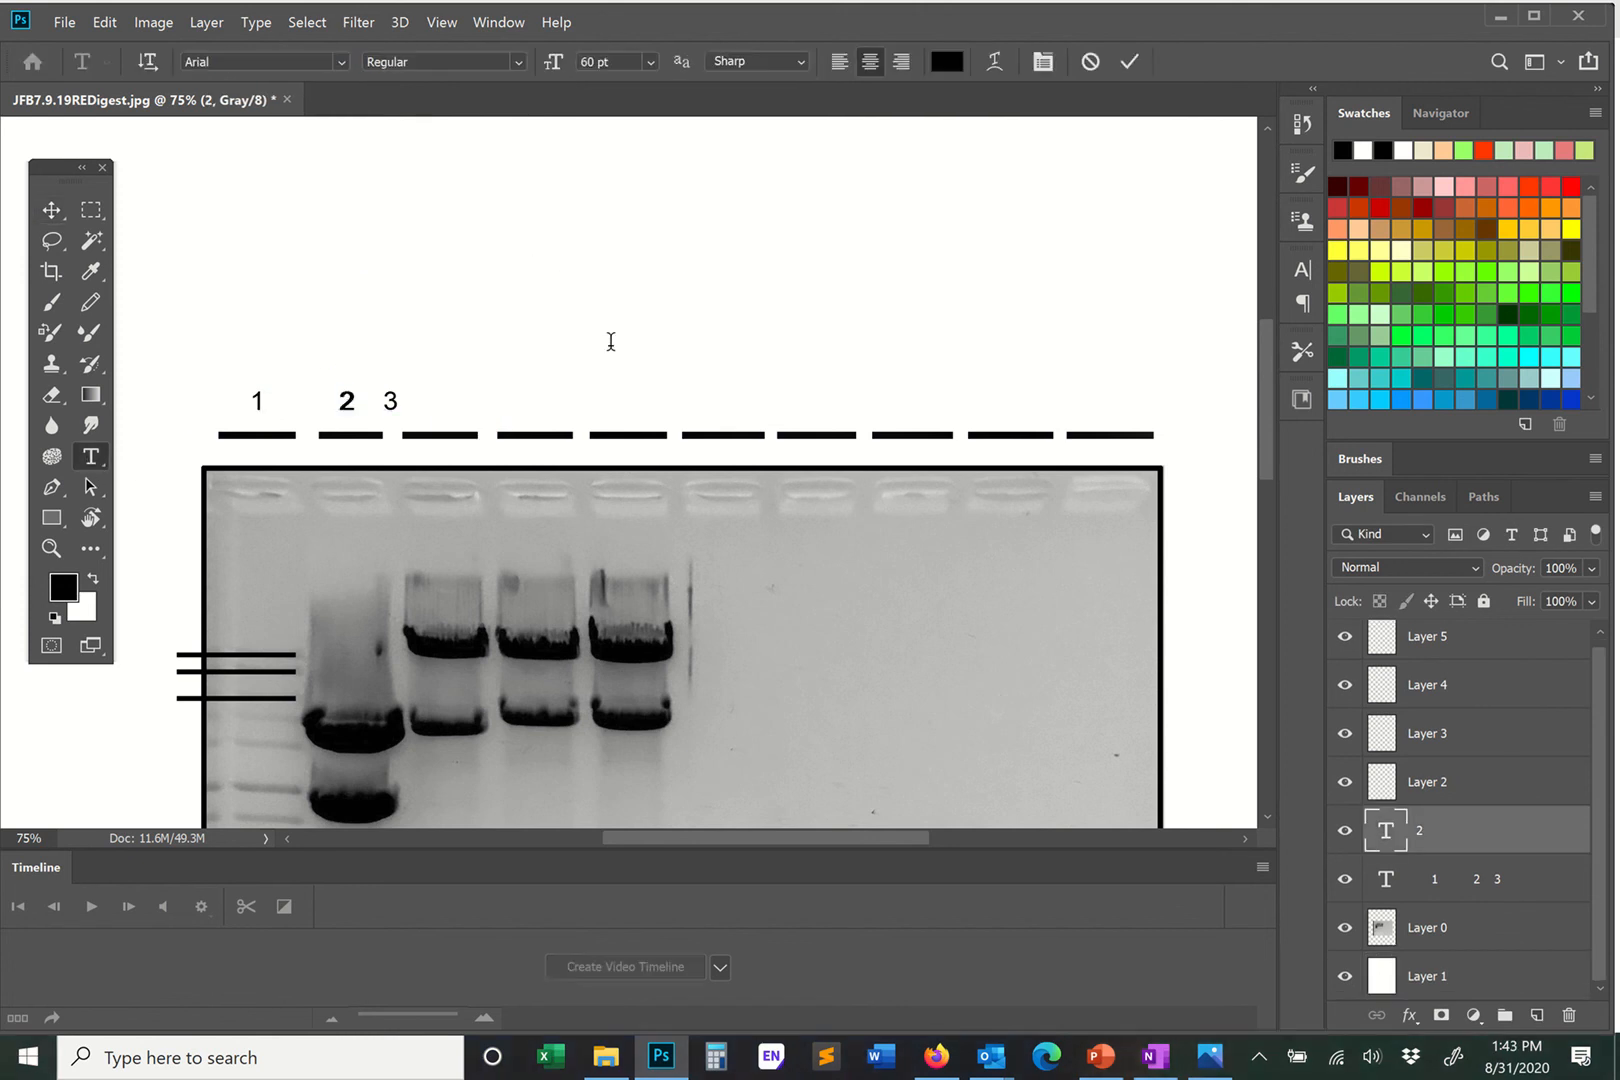
type("4")
left_click(66, 208)
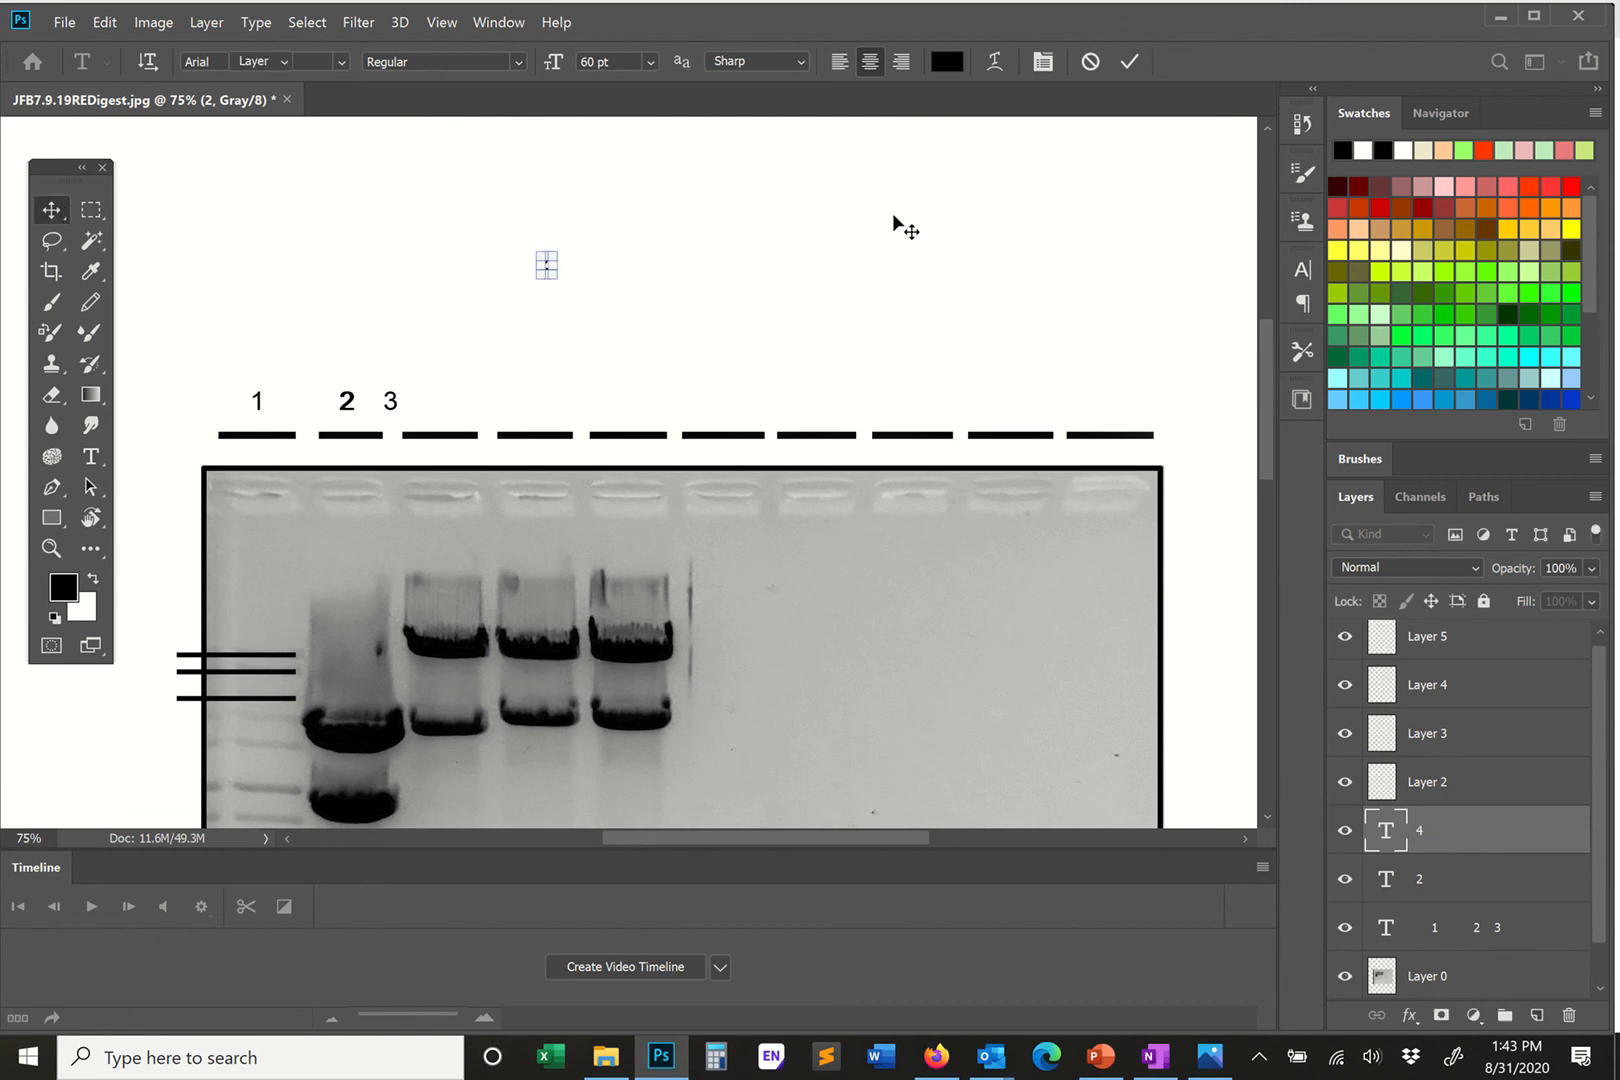
left_click(615, 286)
left_click_drag(550, 266, 532, 400)
left_click(28, 838)
type("2")
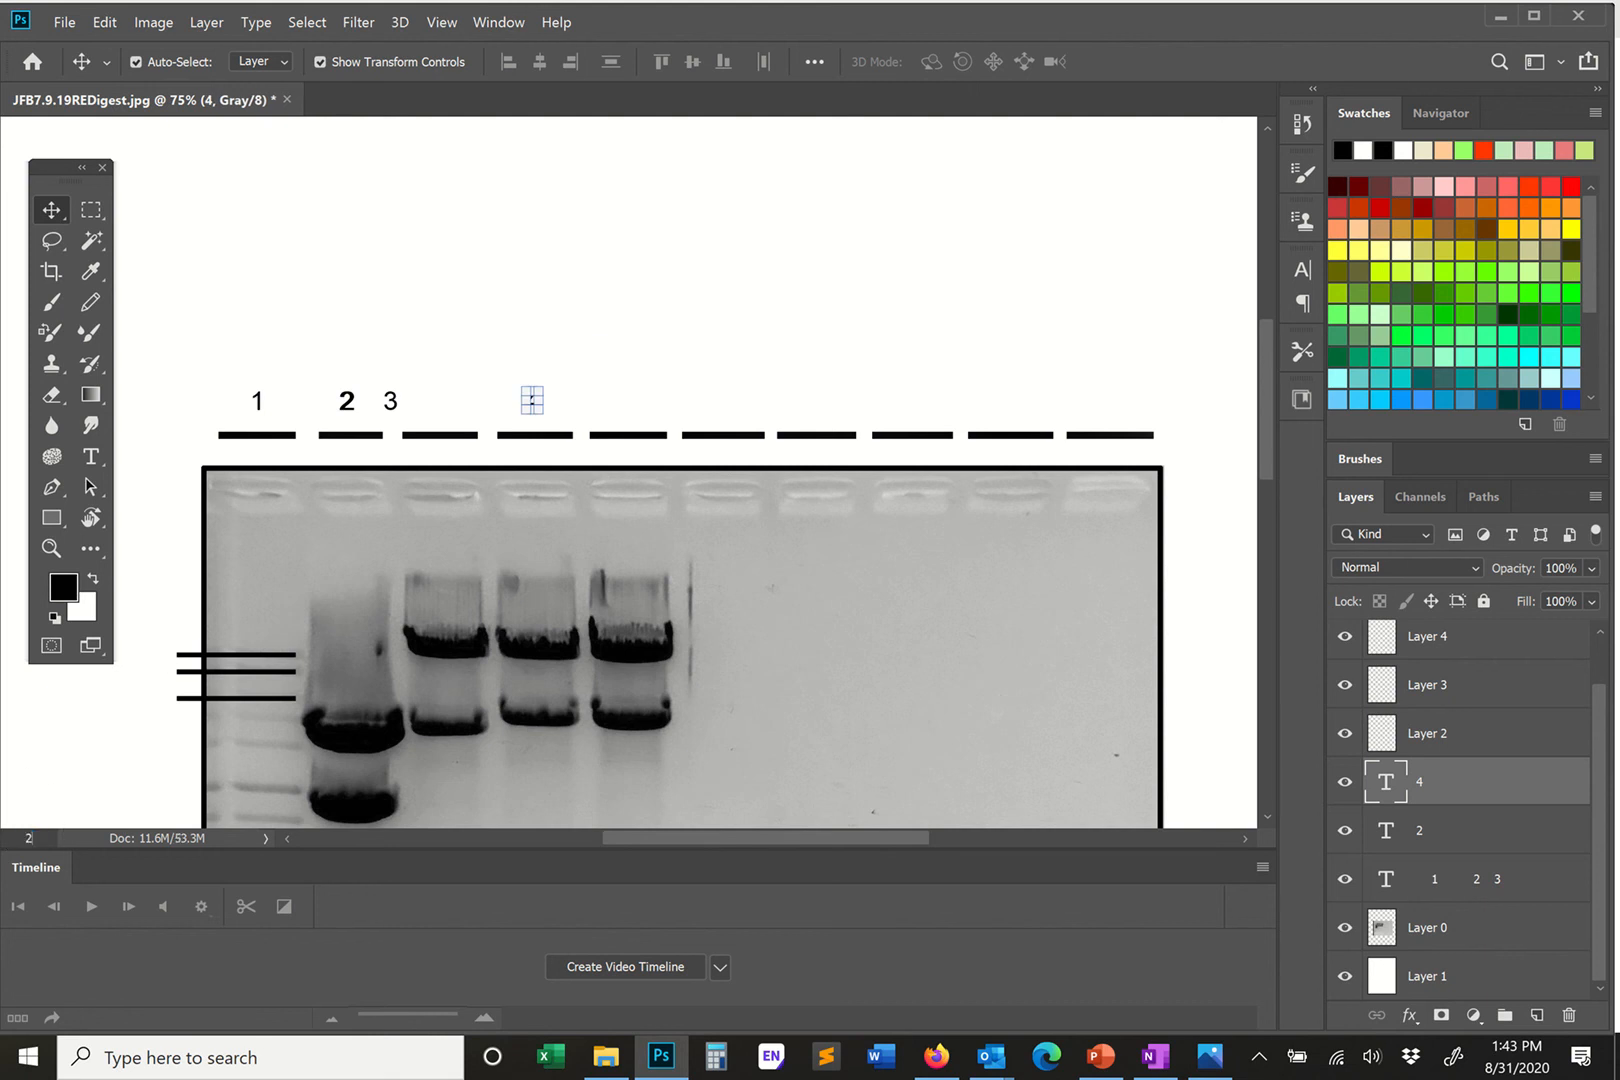
type("5")
key("Return")
left_click(561, 258)
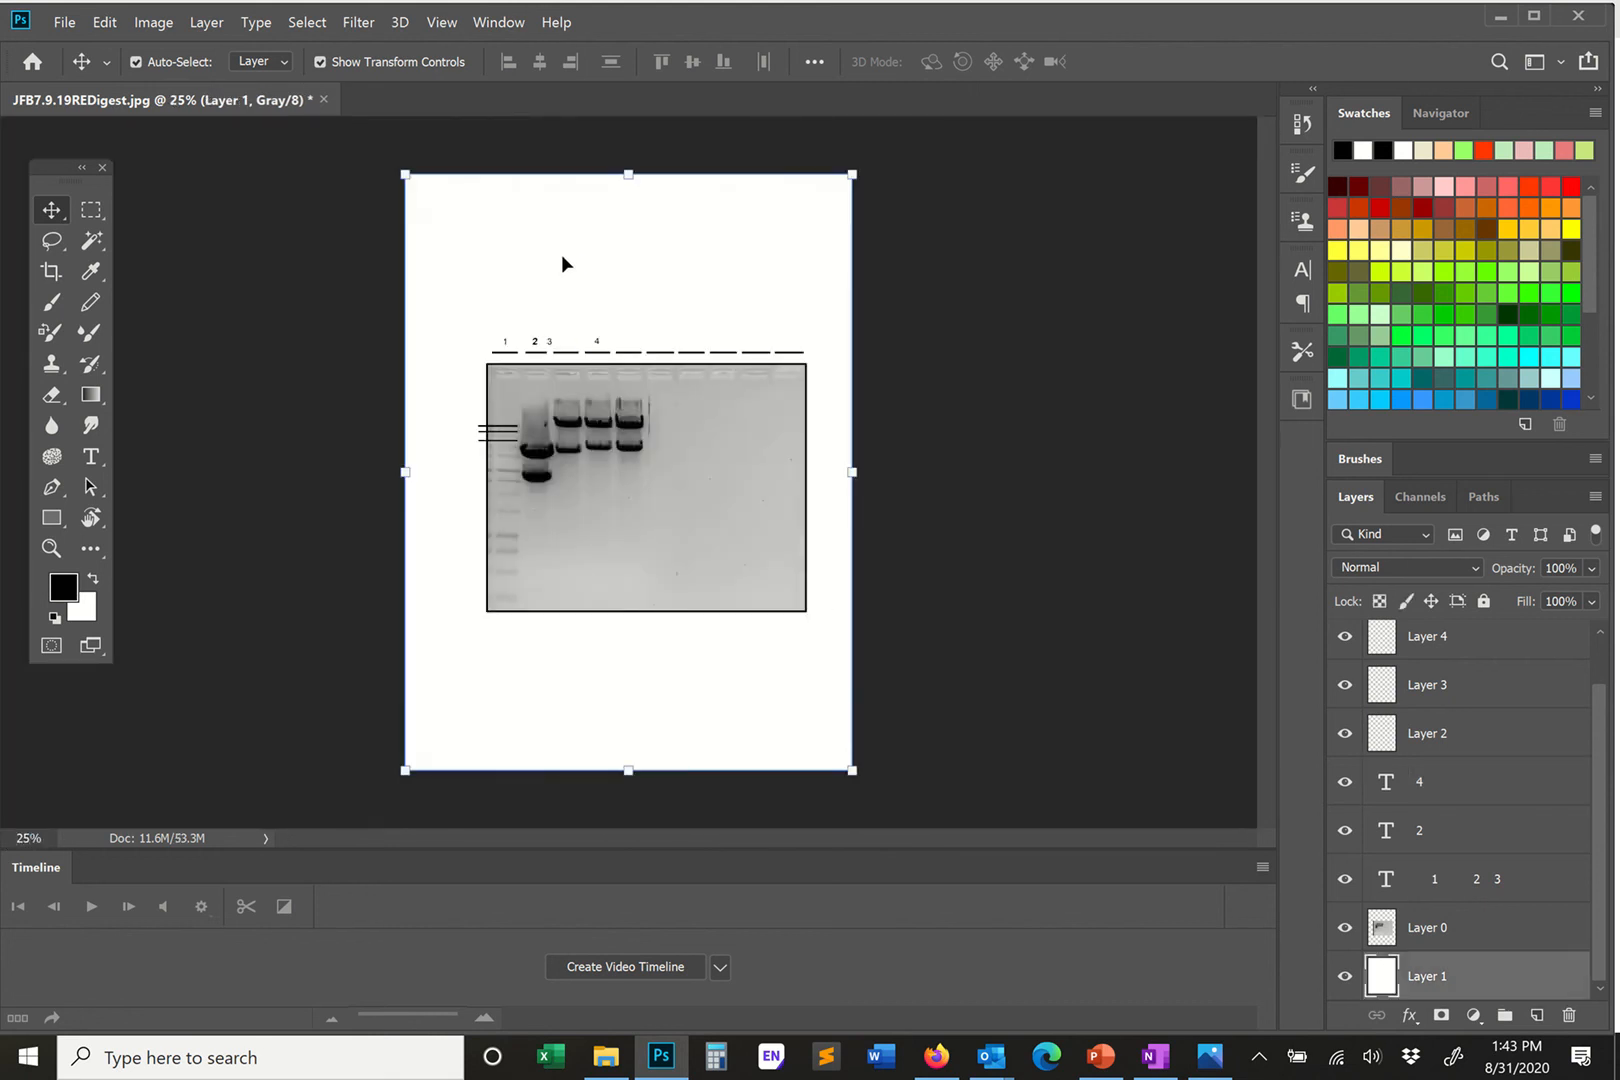
Format the lane label 4 as bold text at 72 pt.
left_click(90, 456)
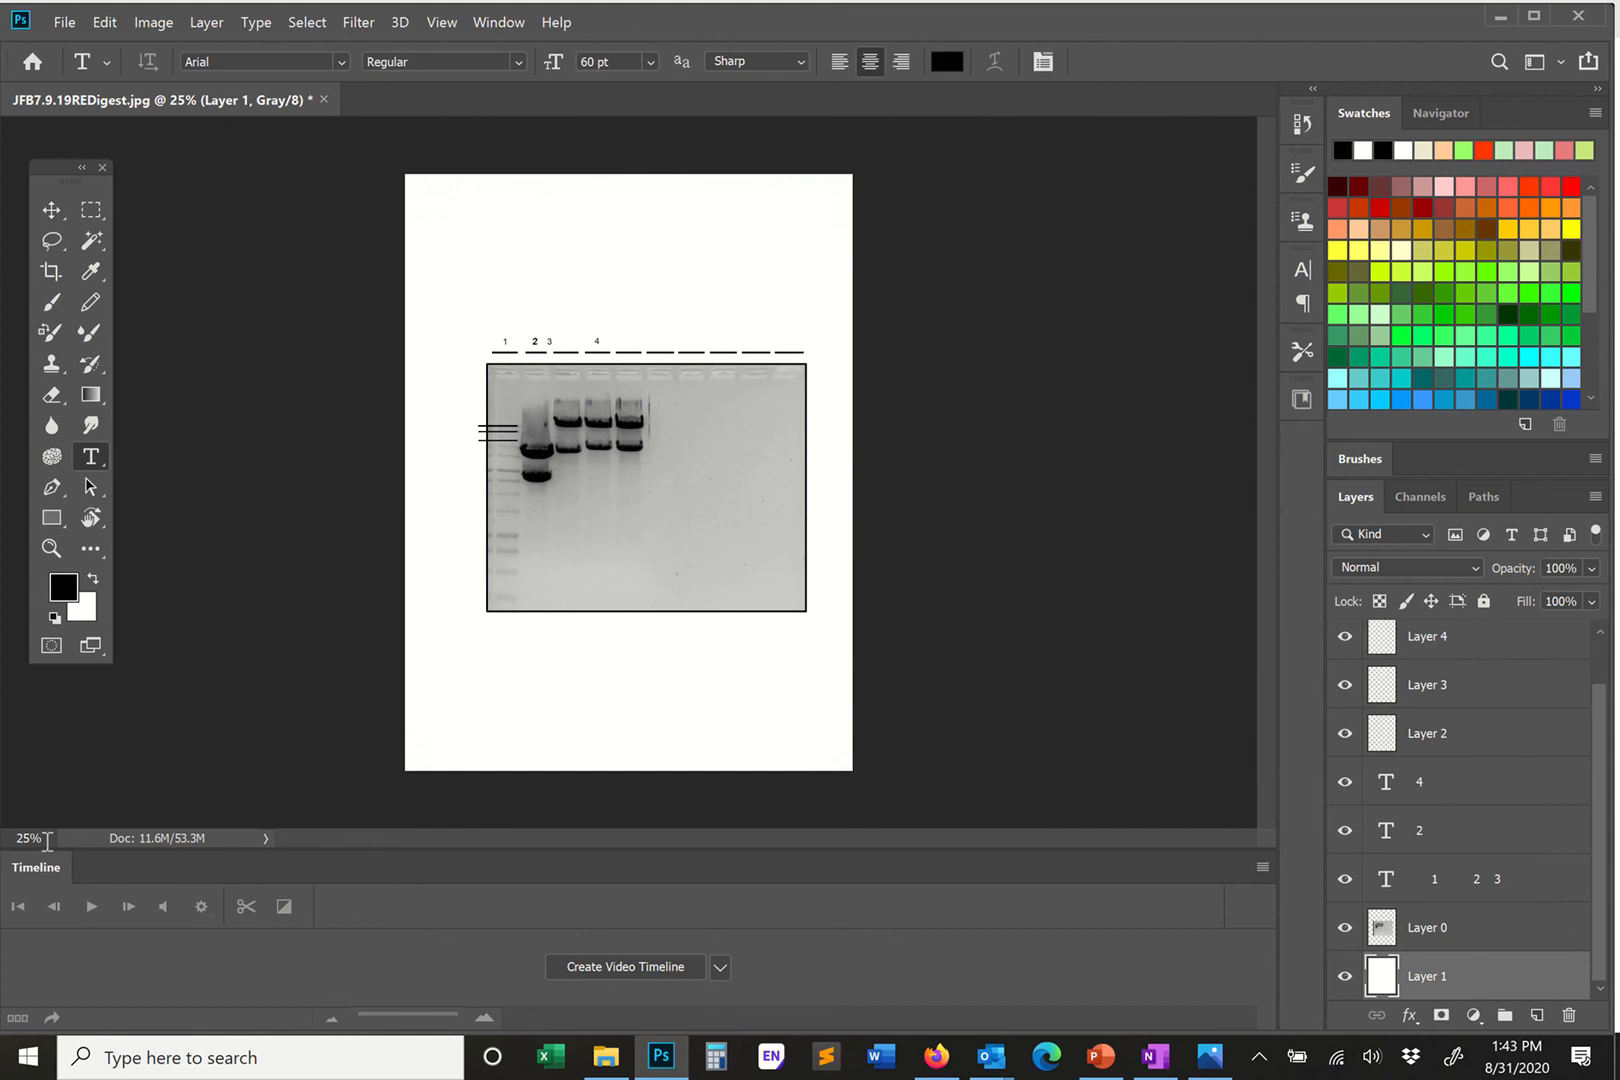
left_click_drag(47, 840, 3, 835)
type("50")
key("Return")
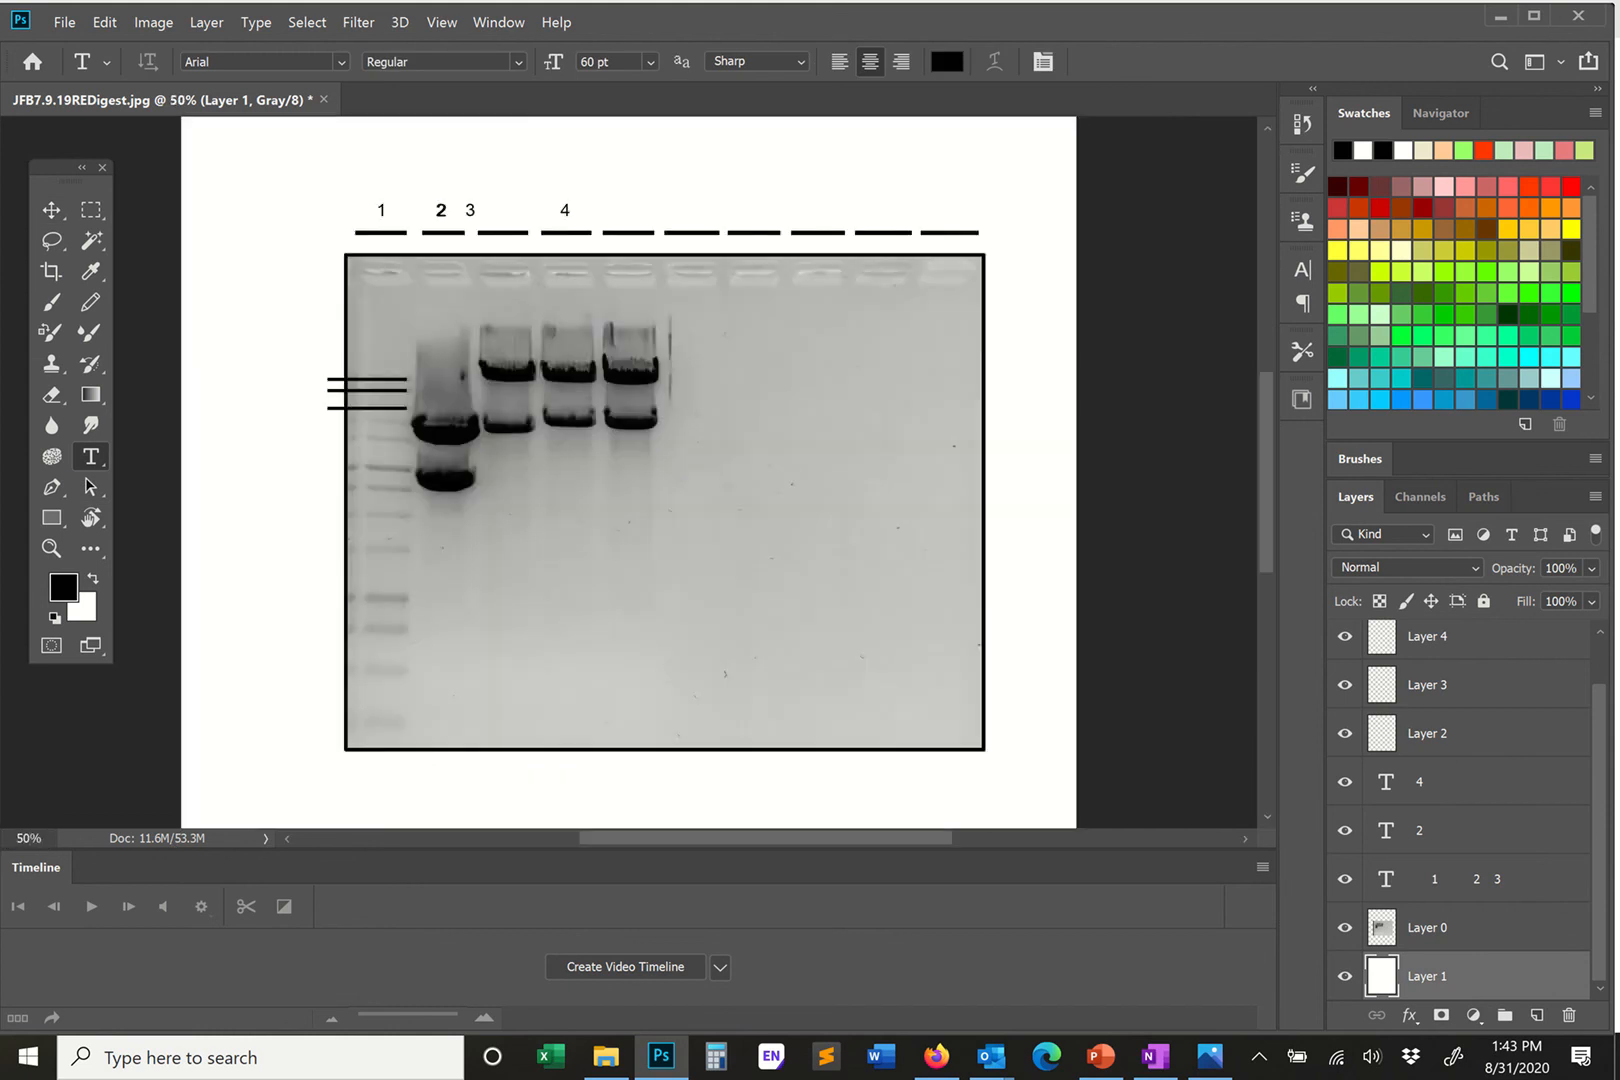
left_click(564, 210)
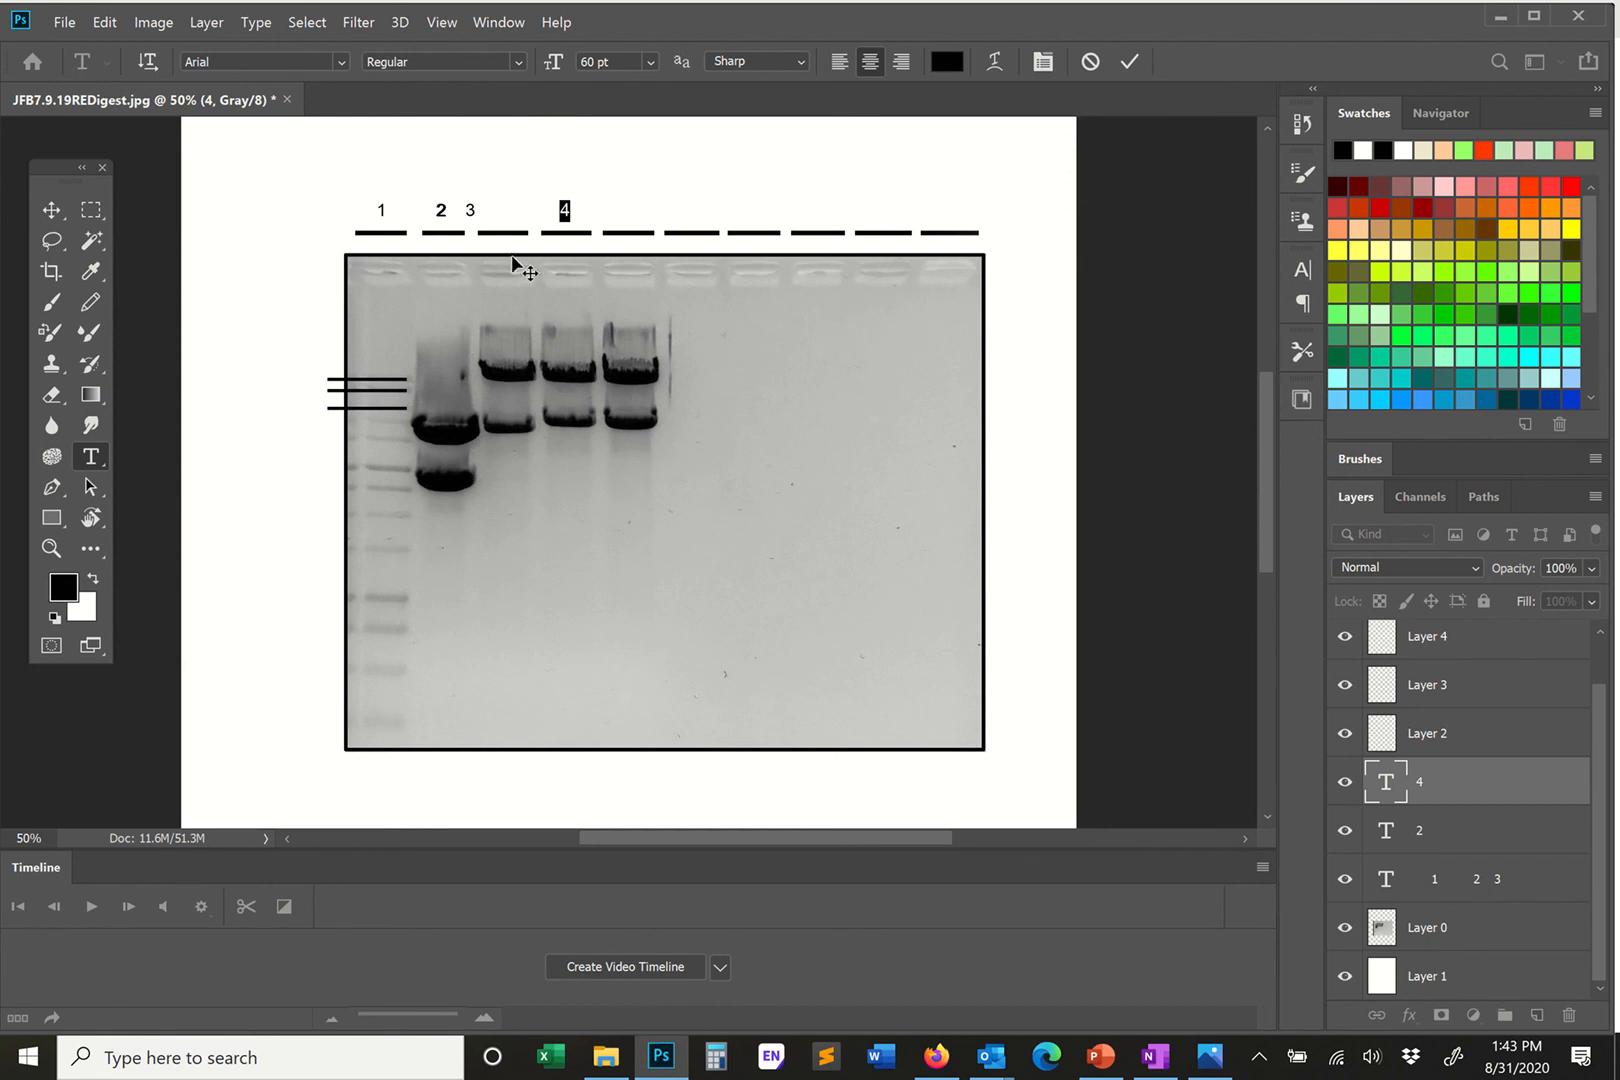
left_click(651, 65)
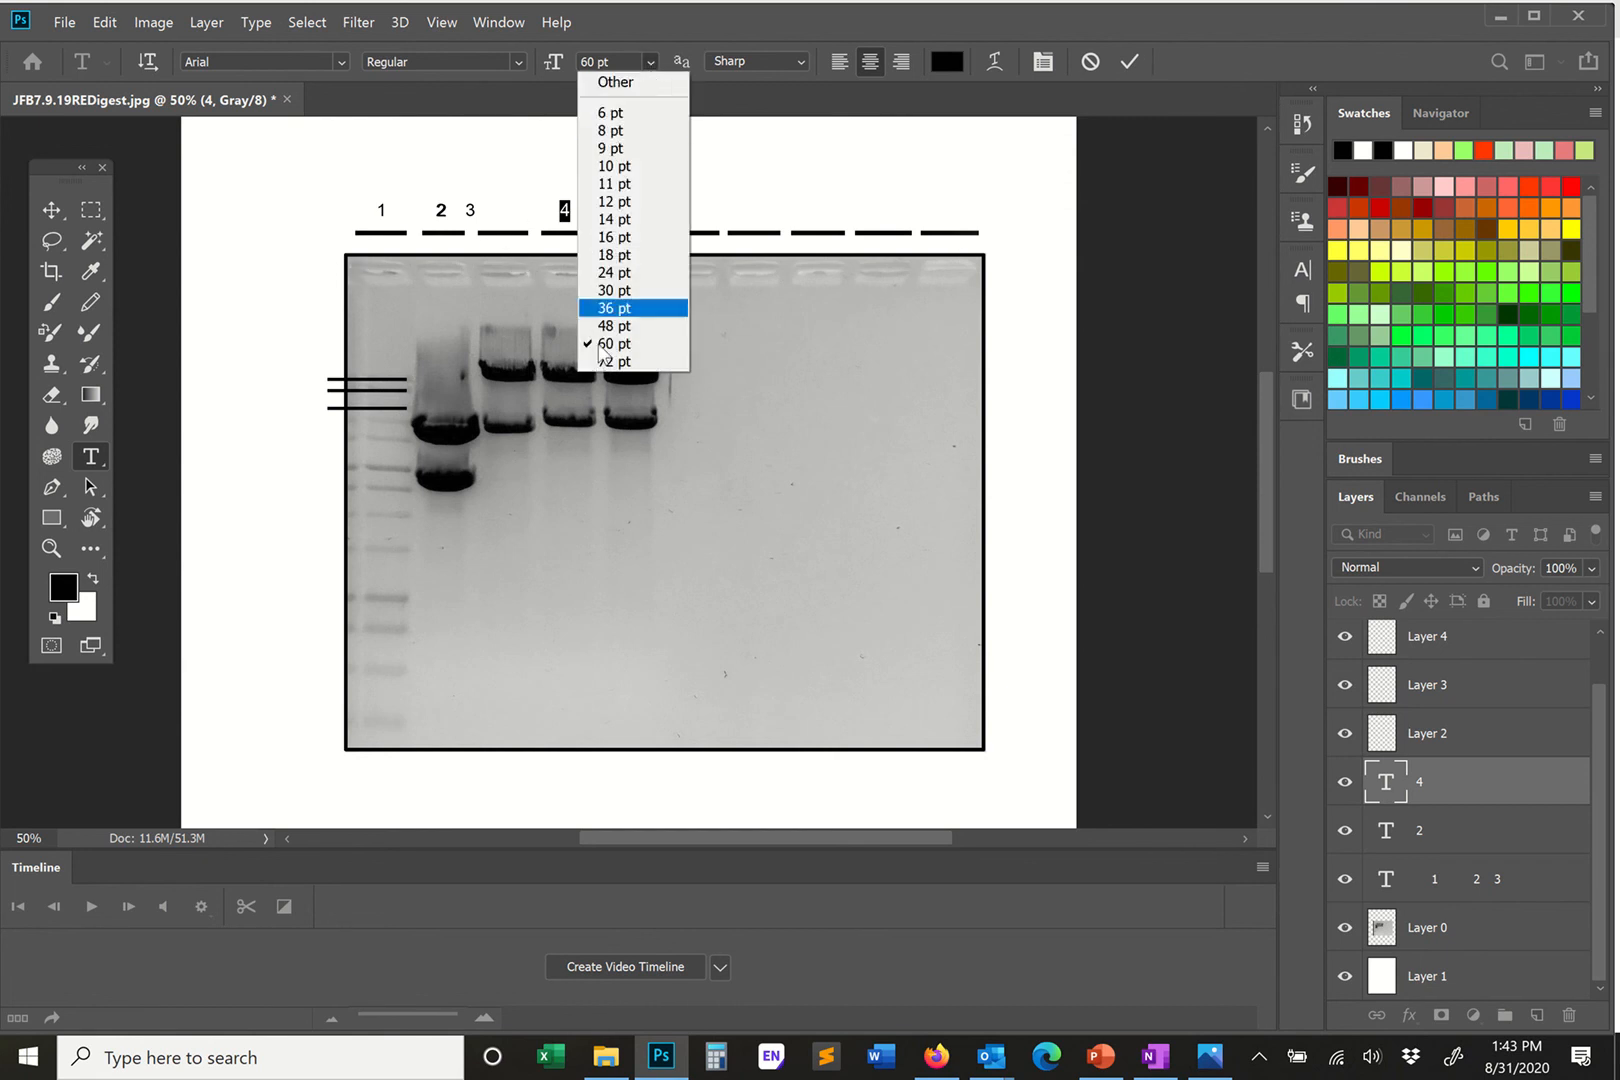
left_click(596, 359)
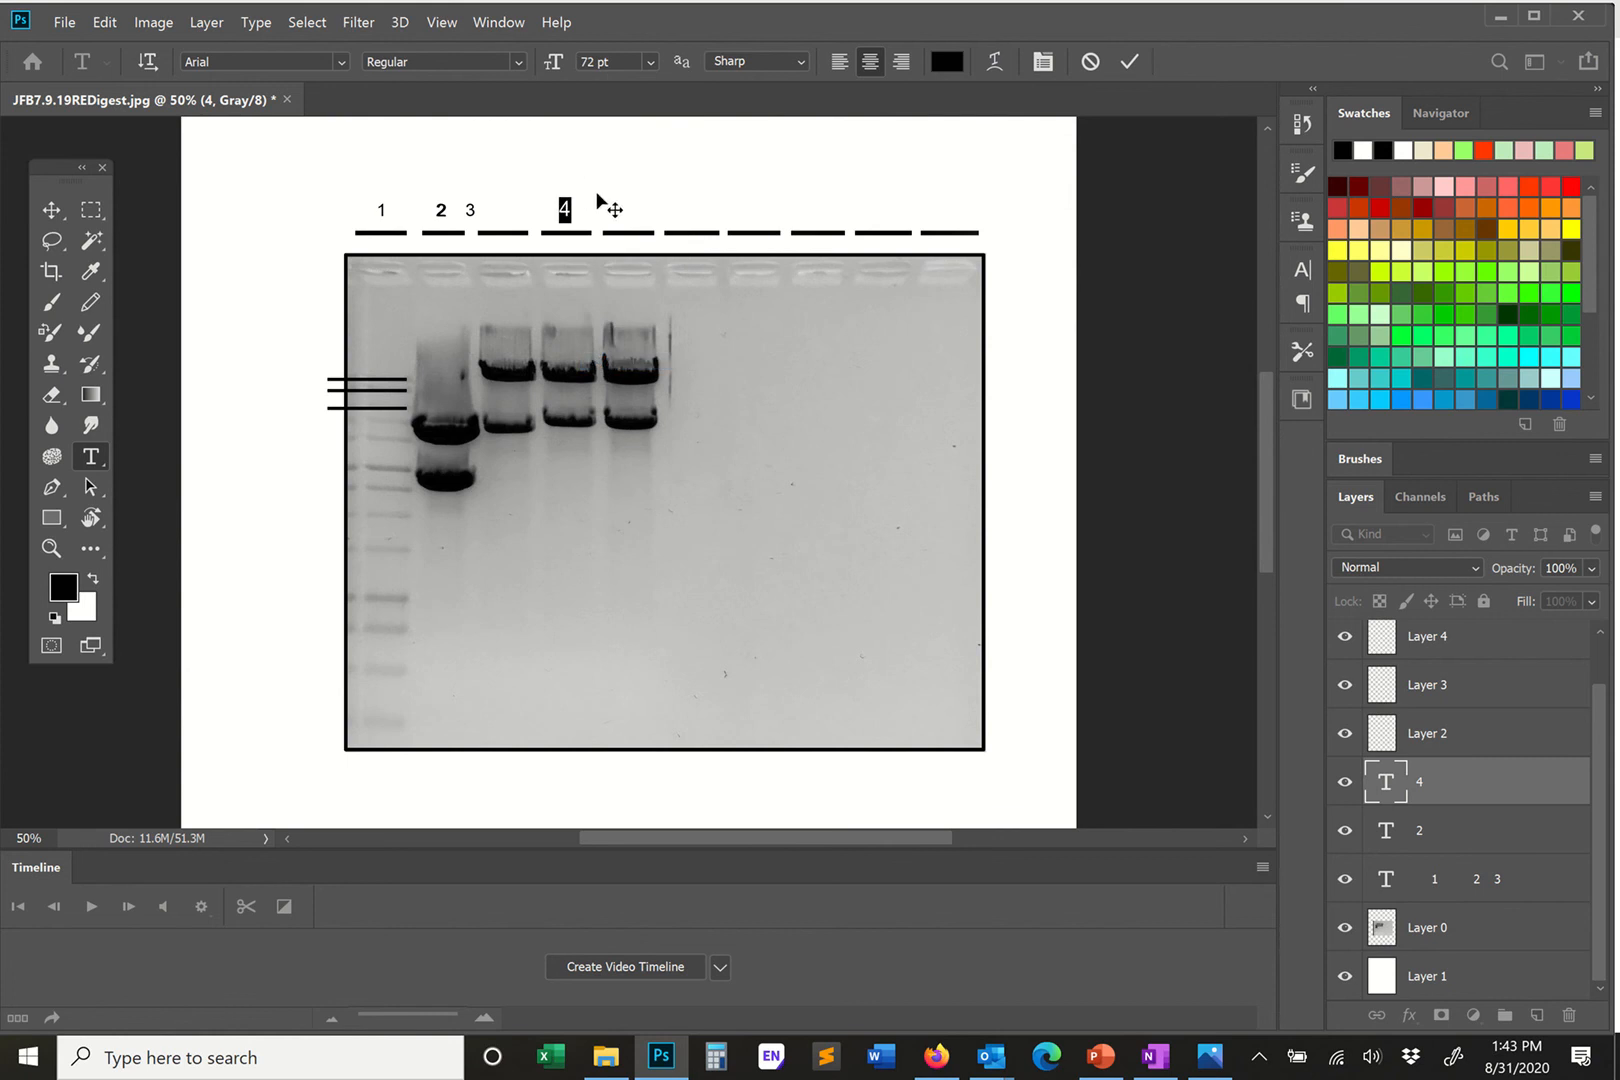
left_click(513, 60)
left_click(416, 196)
left_click(48, 205)
left_click(706, 175)
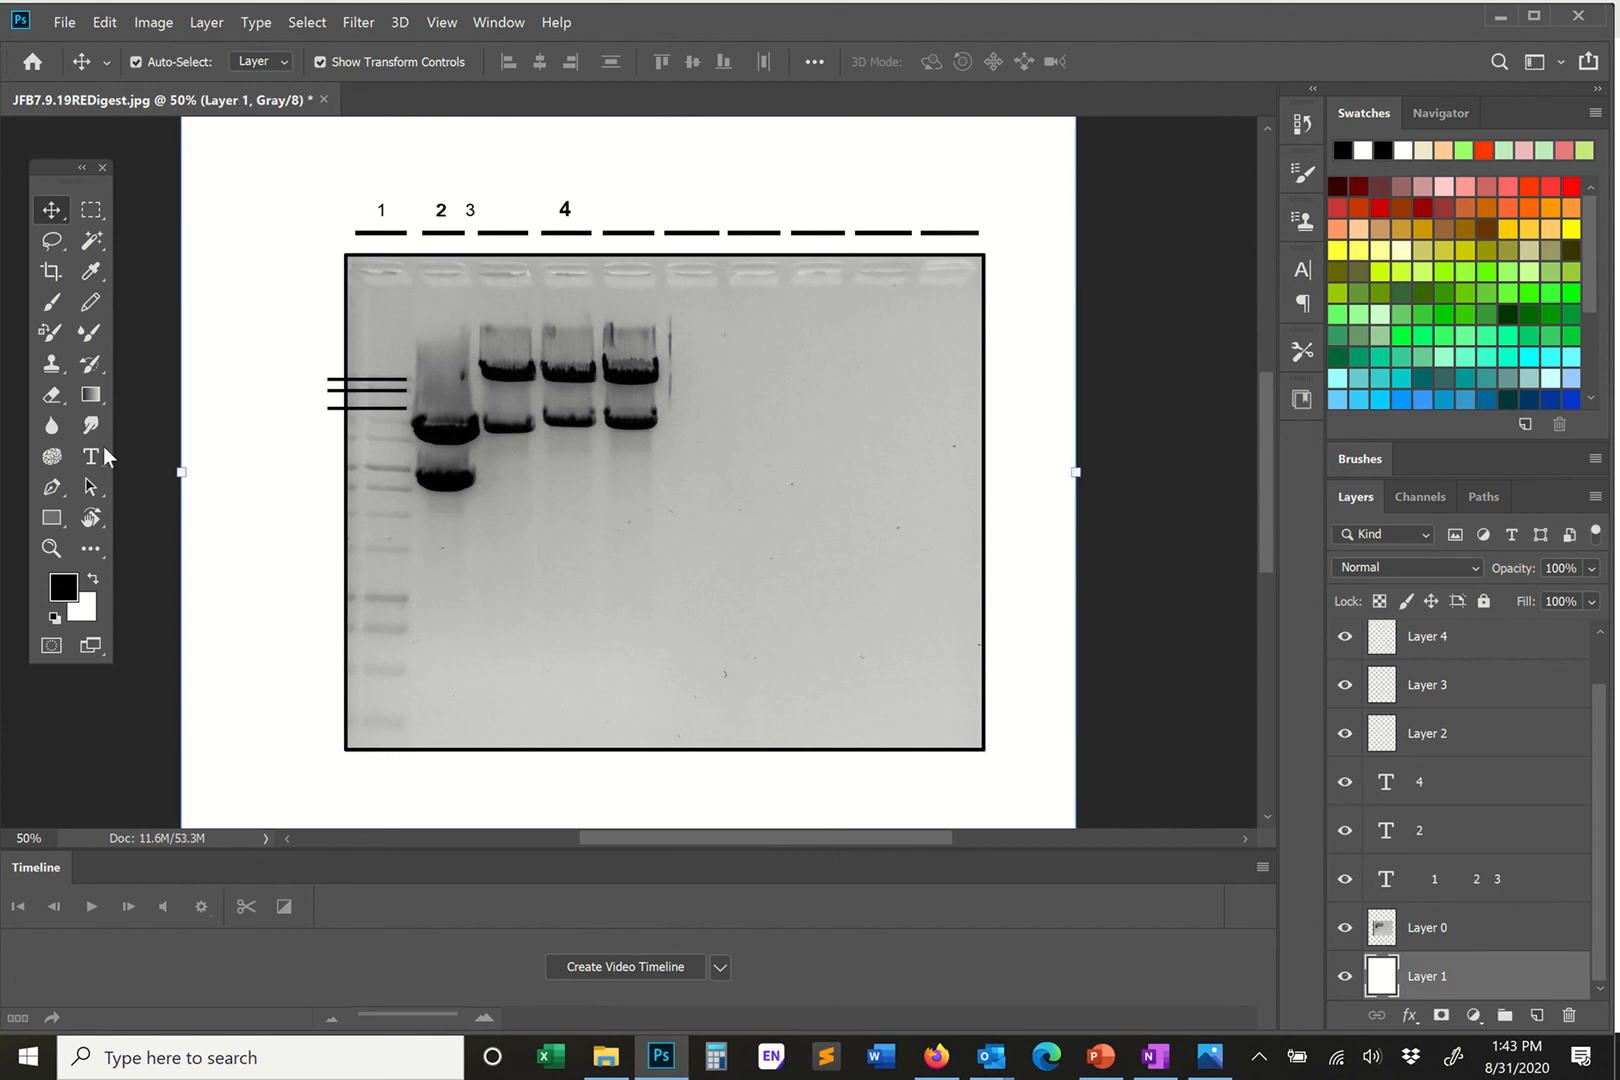
Delete the combined text layer holding 1, 2 and 3, keeping the separate 2 and 4 labels.
left_click(471, 214)
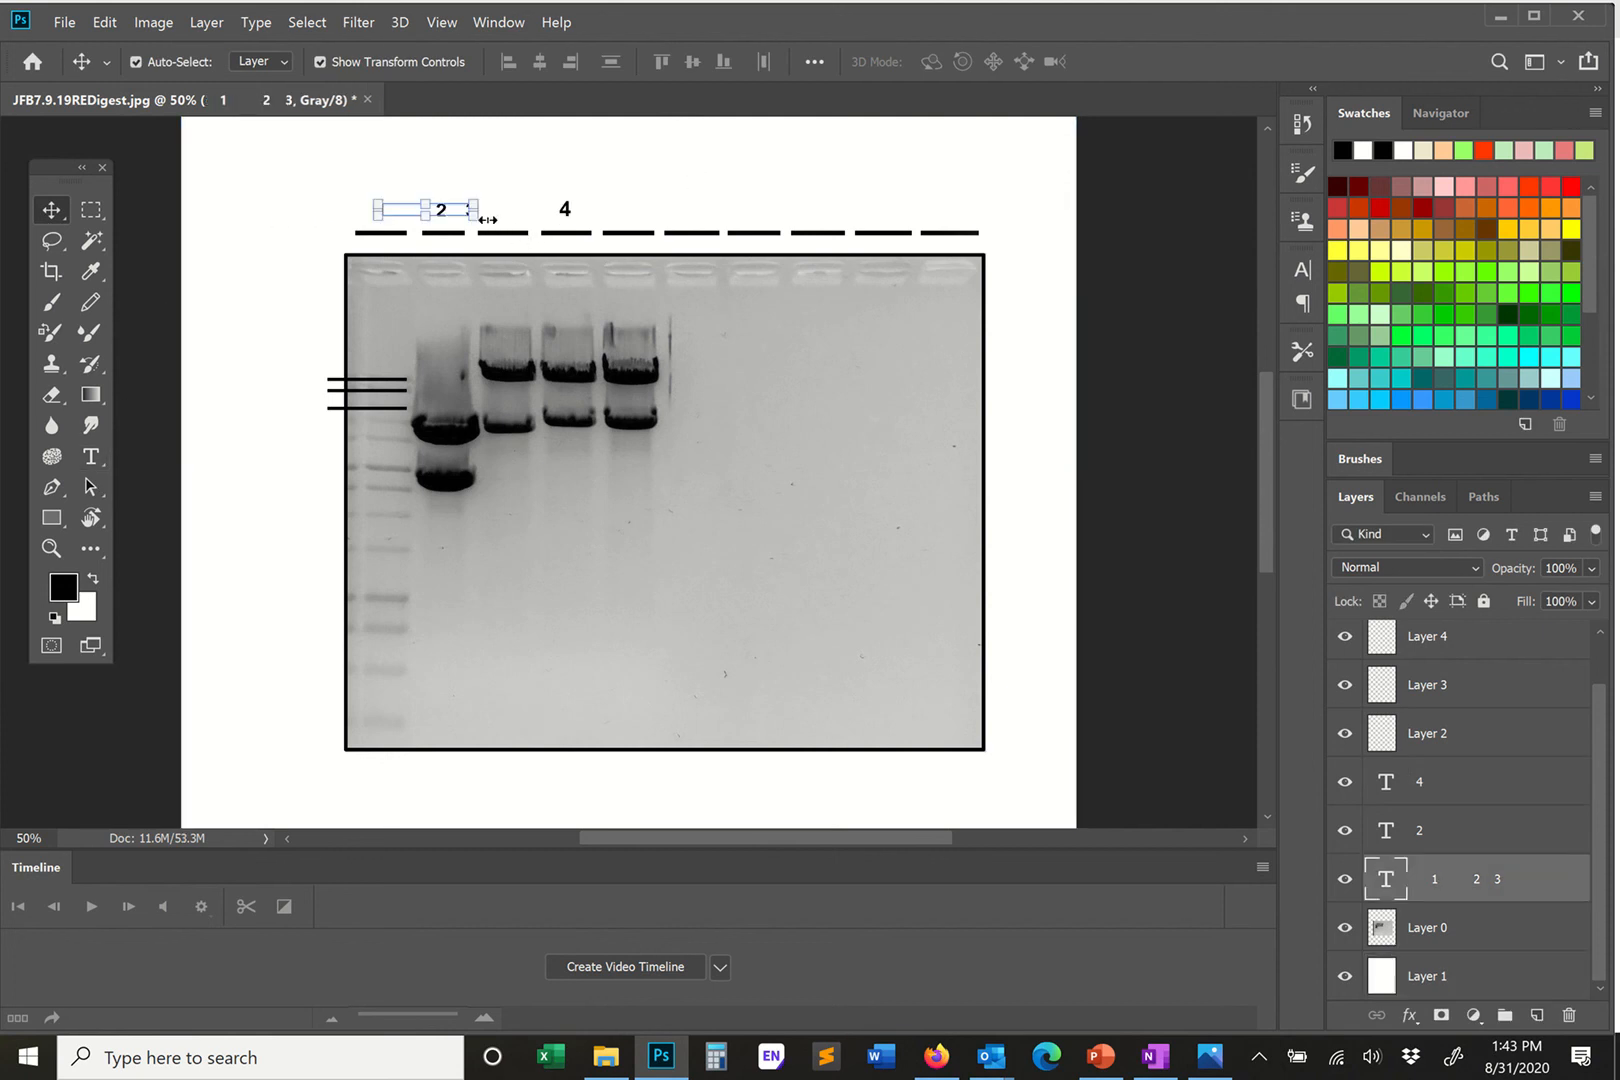
key("Delete")
left_click(391, 178)
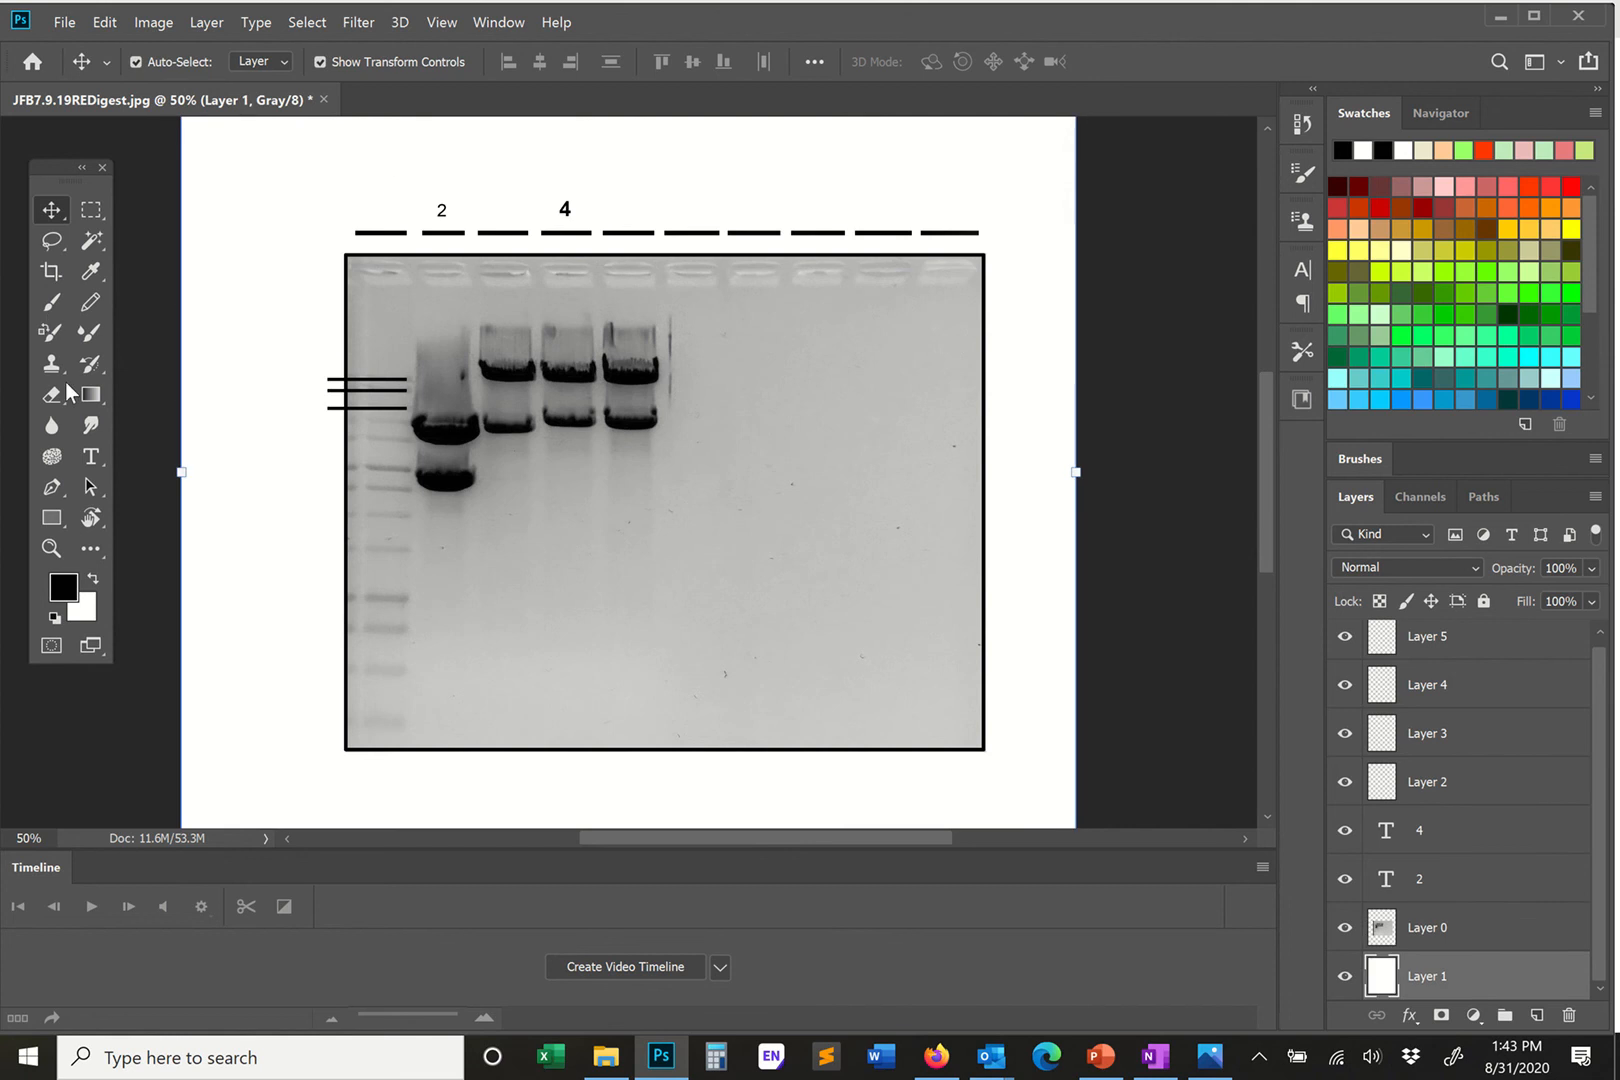
Format the remaining lane label 2 as bold text at 72 pt to match the 4.
left_click(90, 456)
double_click(445, 210)
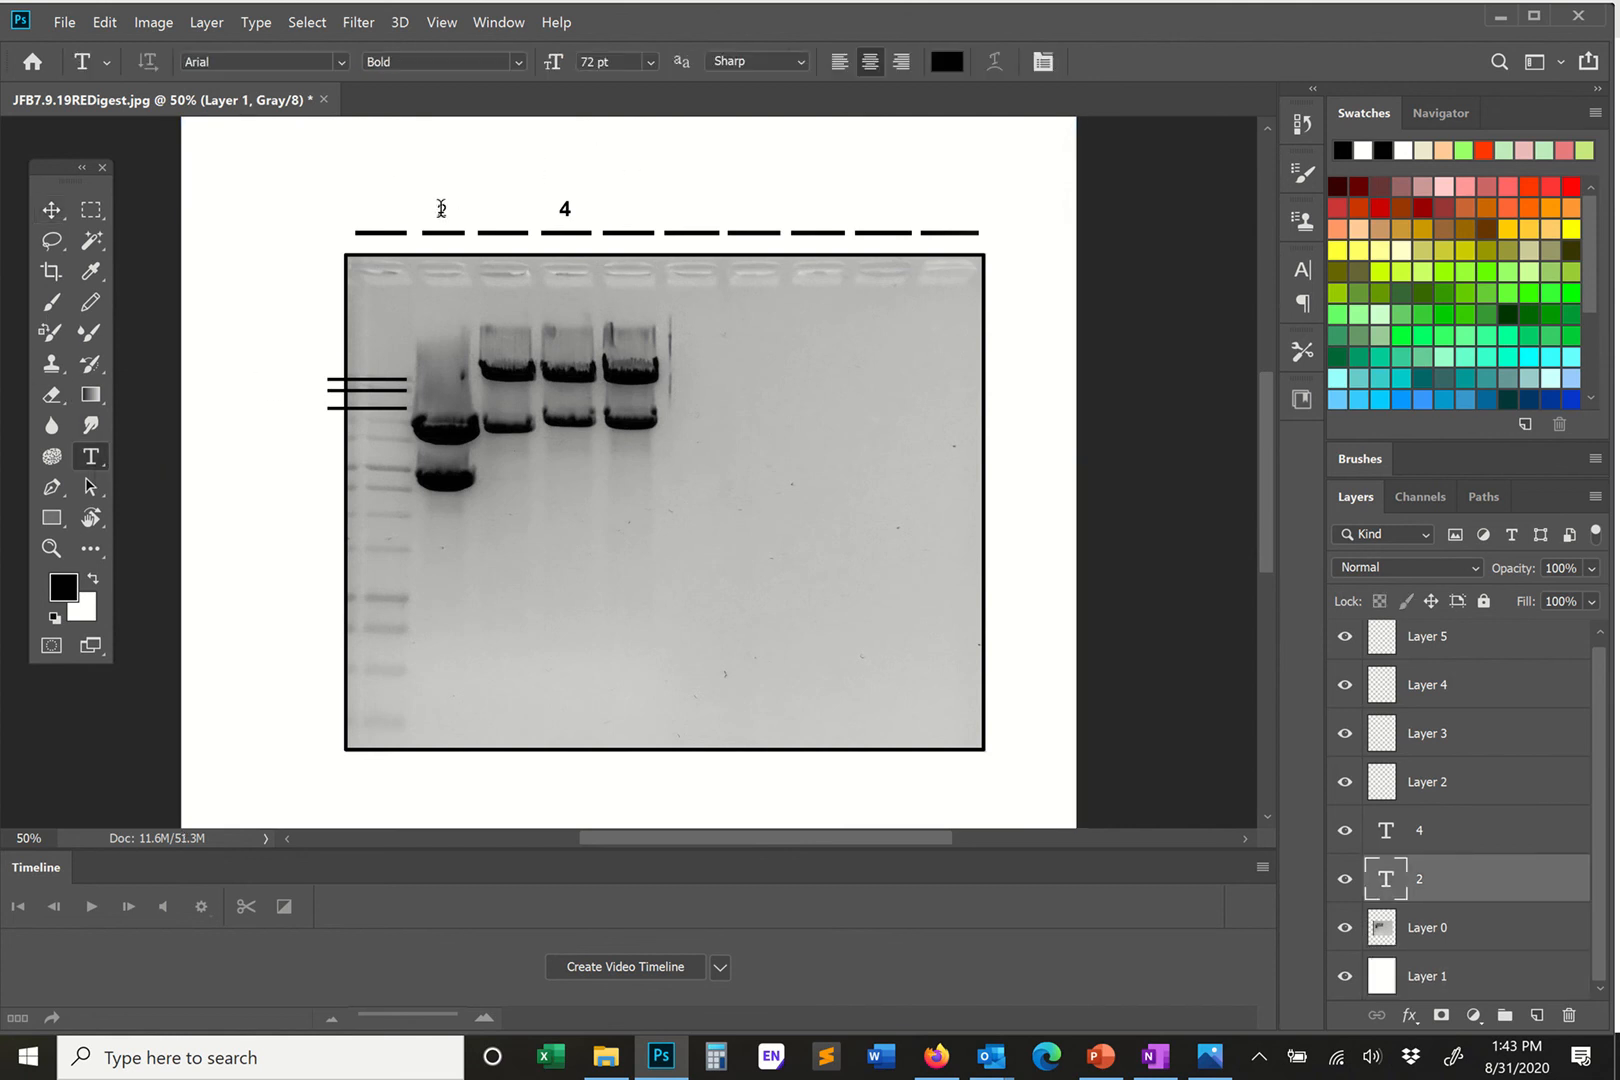
left_click(649, 58)
left_click(614, 361)
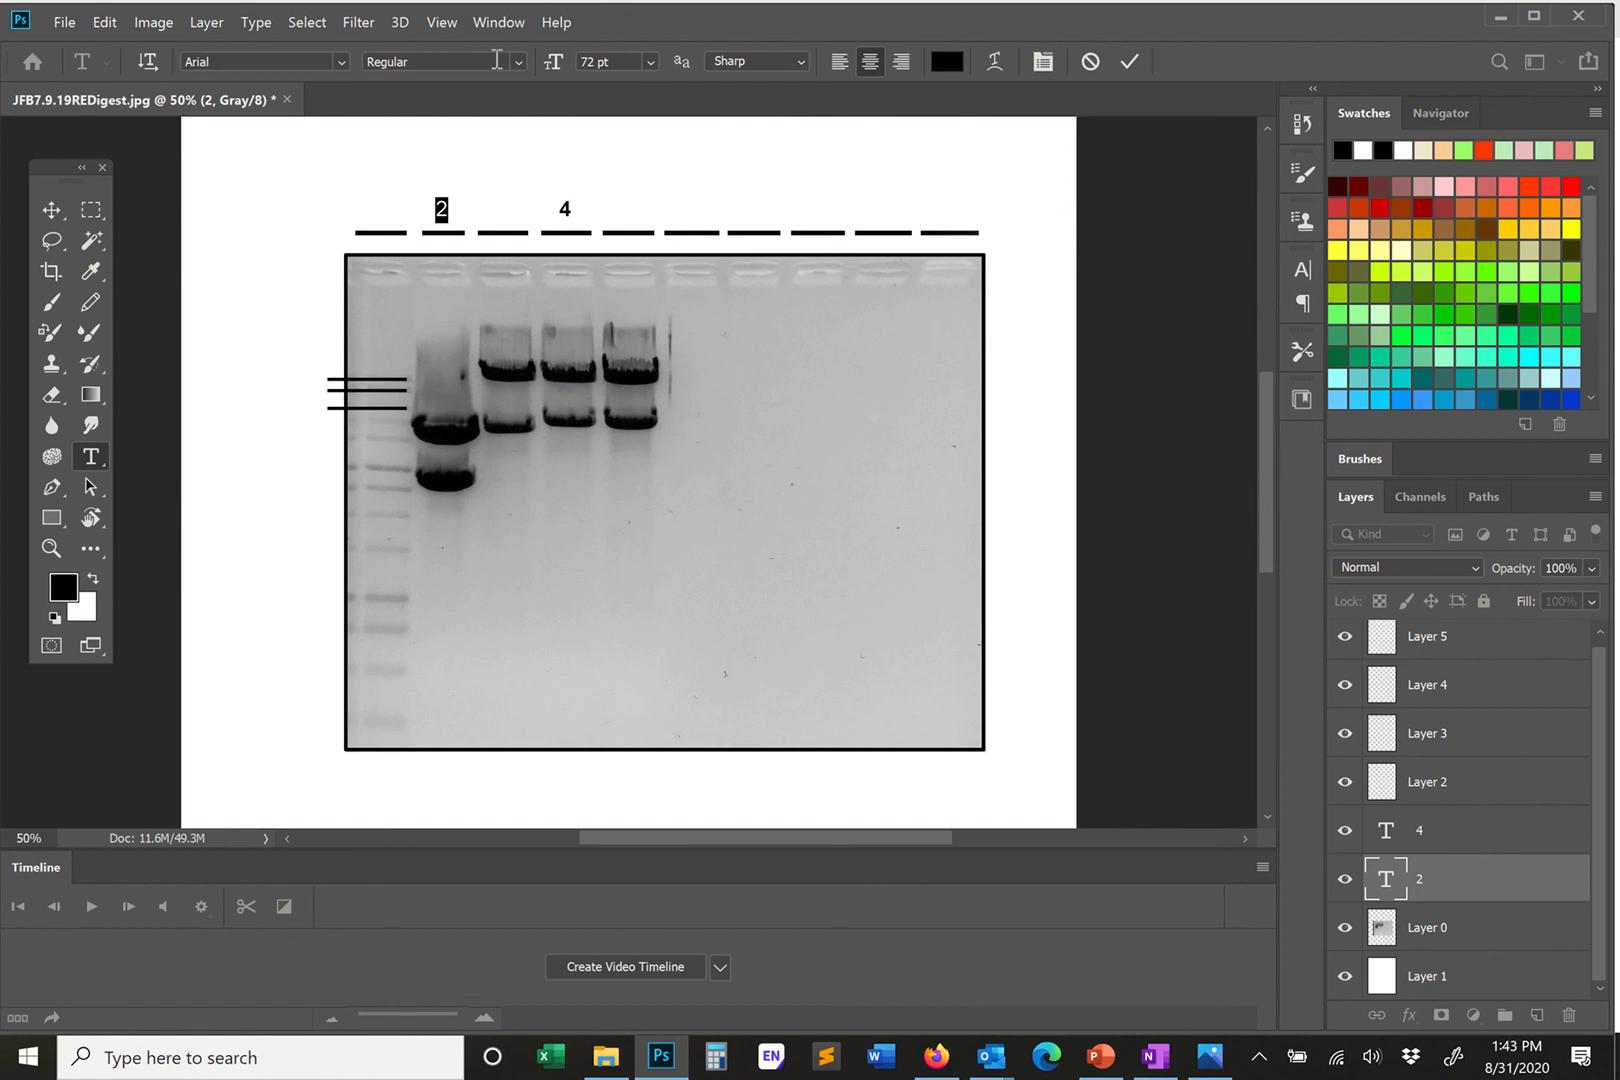
left_click(521, 62)
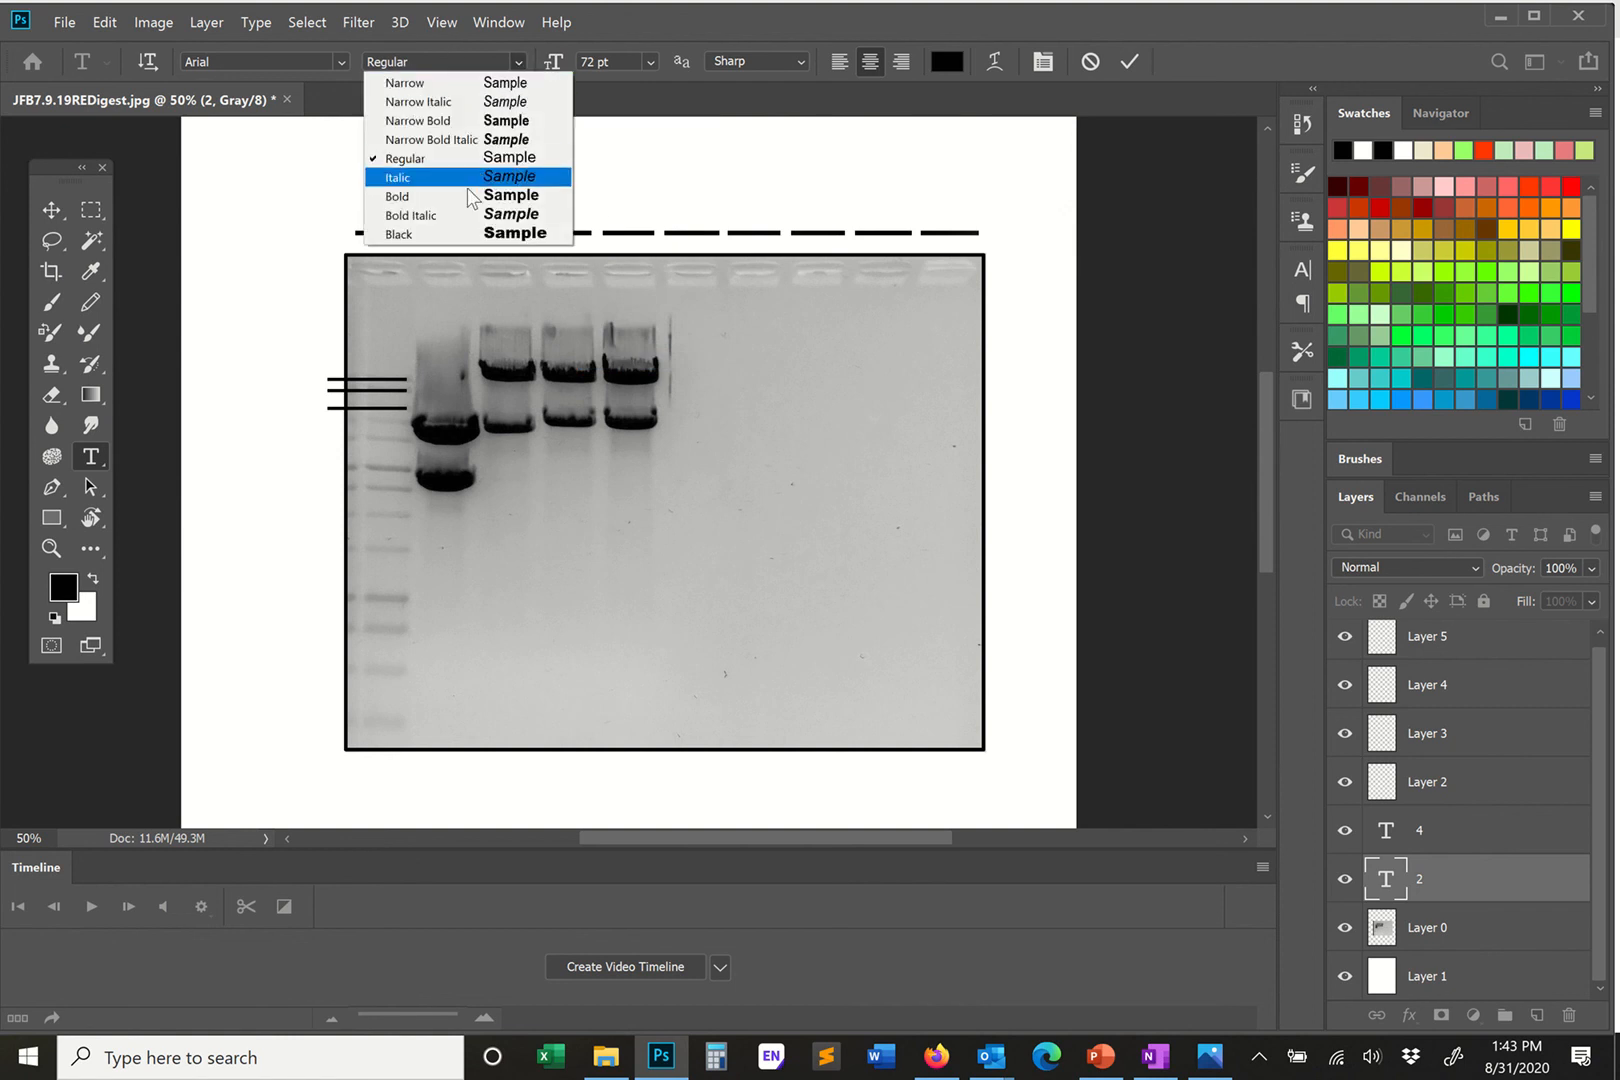
left_click(430, 189)
left_click(50, 212)
left_click(334, 212)
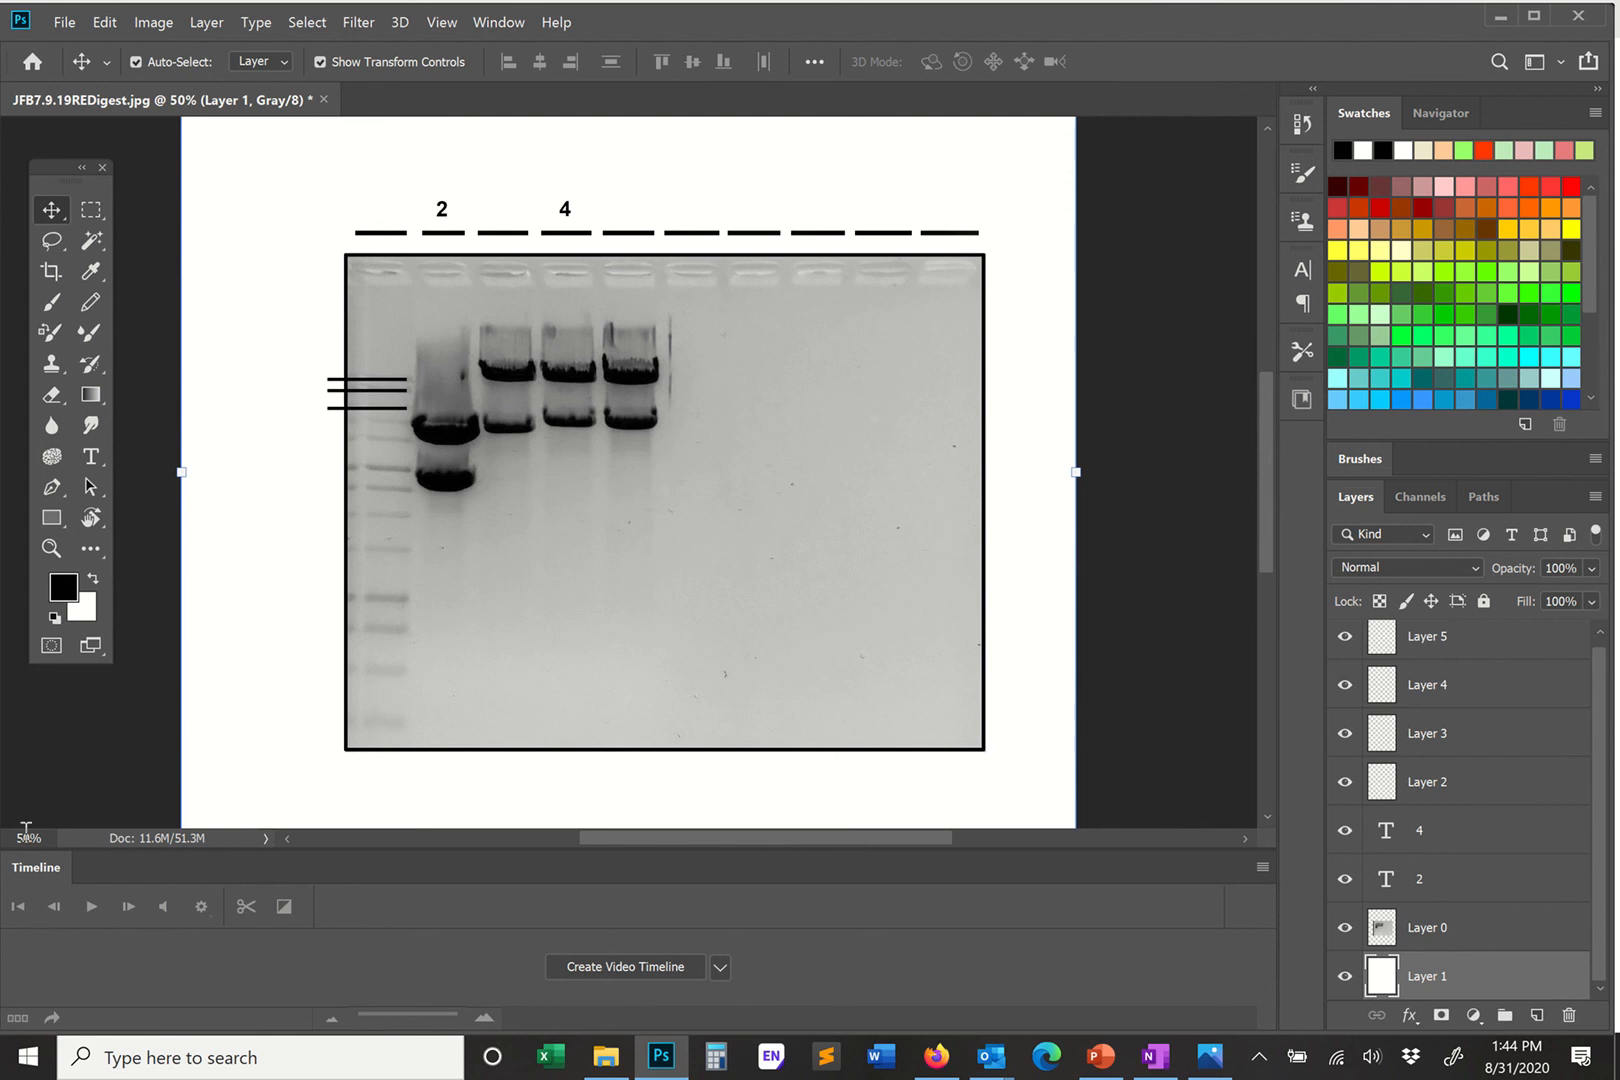
key("ctrl+minus")
key("ctrl+minus")
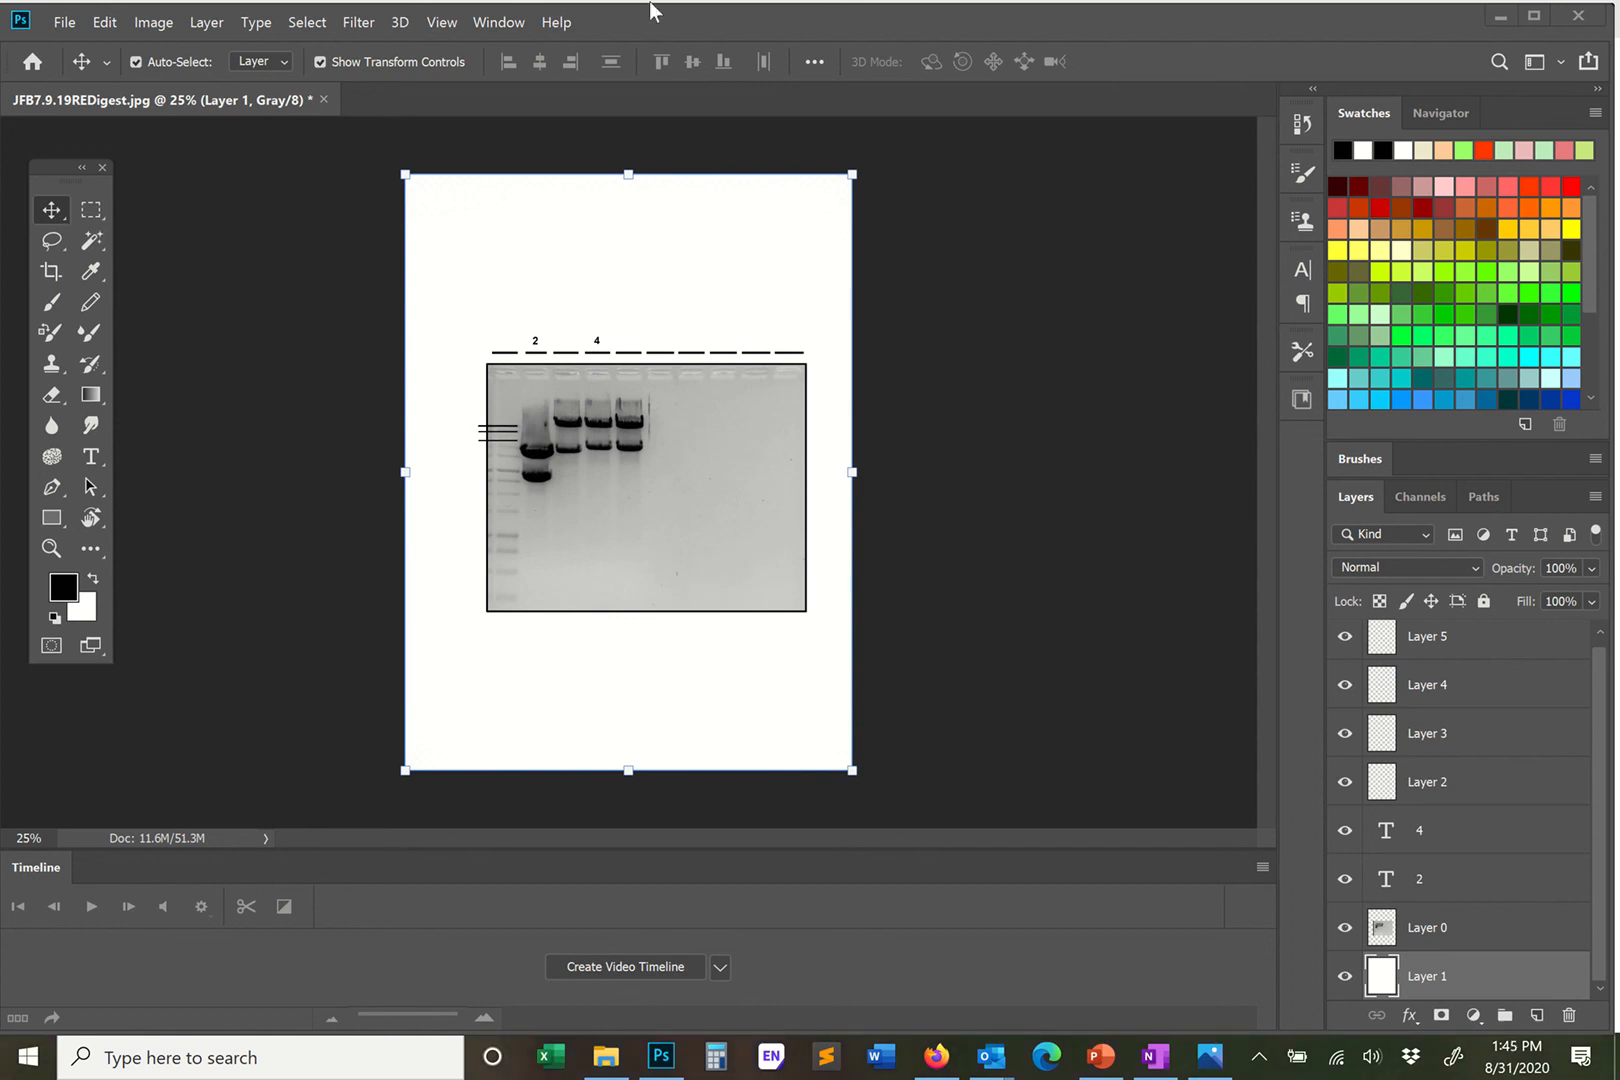
mouse_move(649, 1)
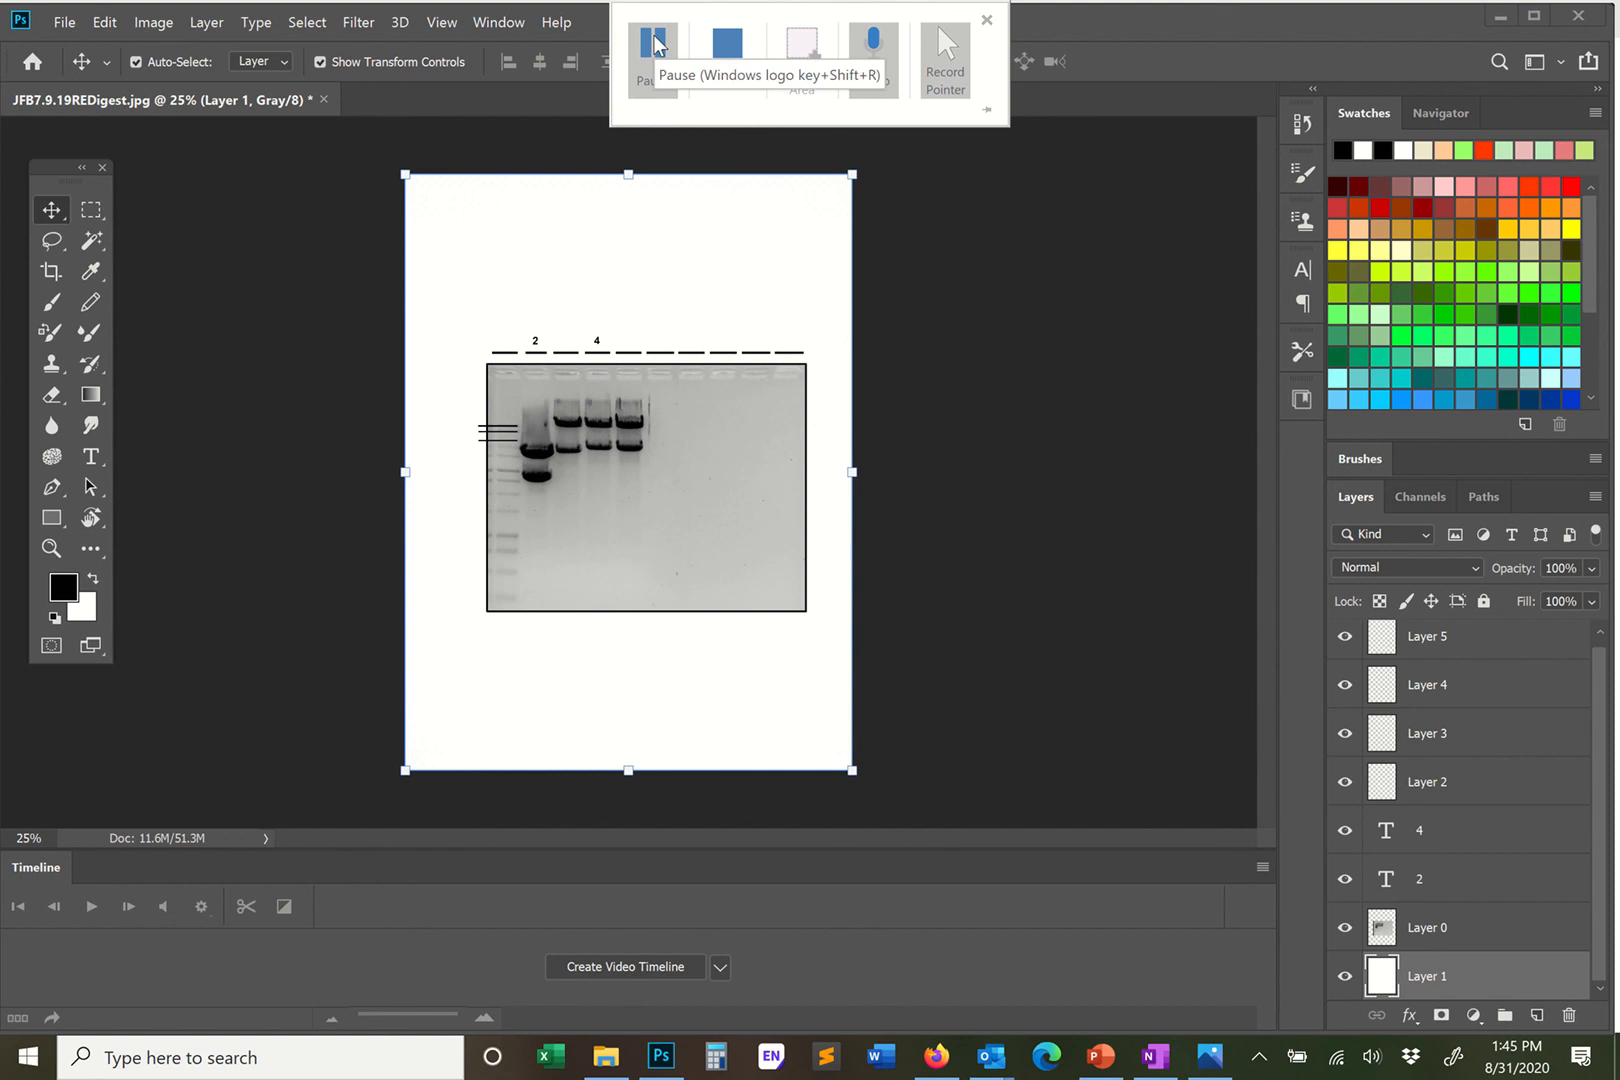